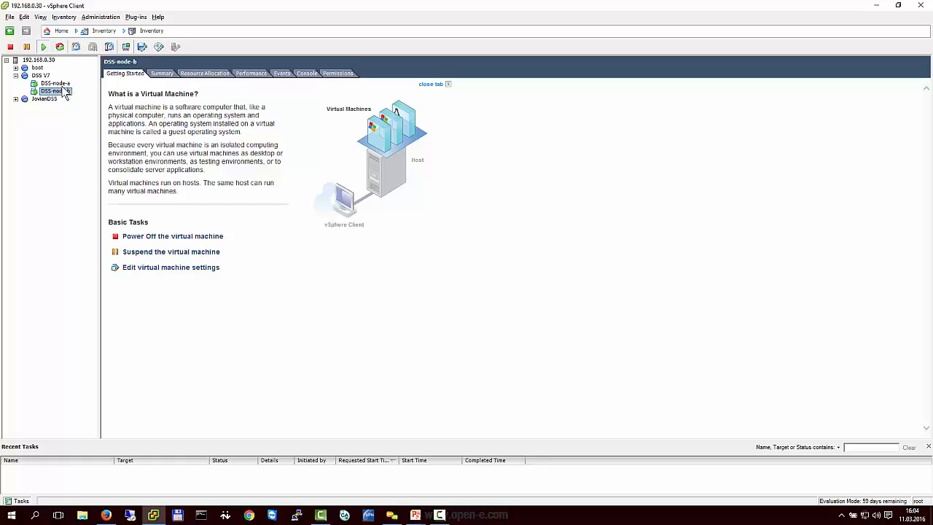
Step: Switch to Firefox and examine the cluster status on the dss-a failover page in full screen
click(108, 516)
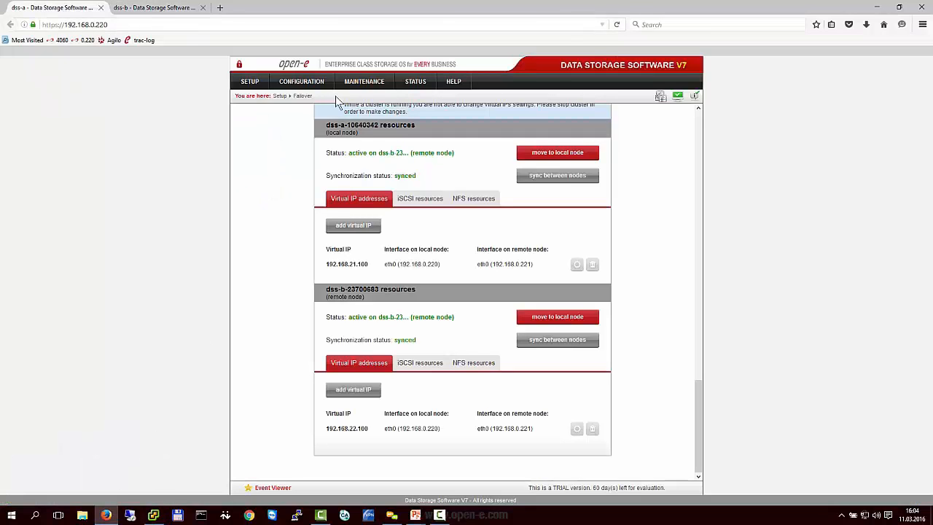
click(172, 10)
click(80, 13)
key(F11)
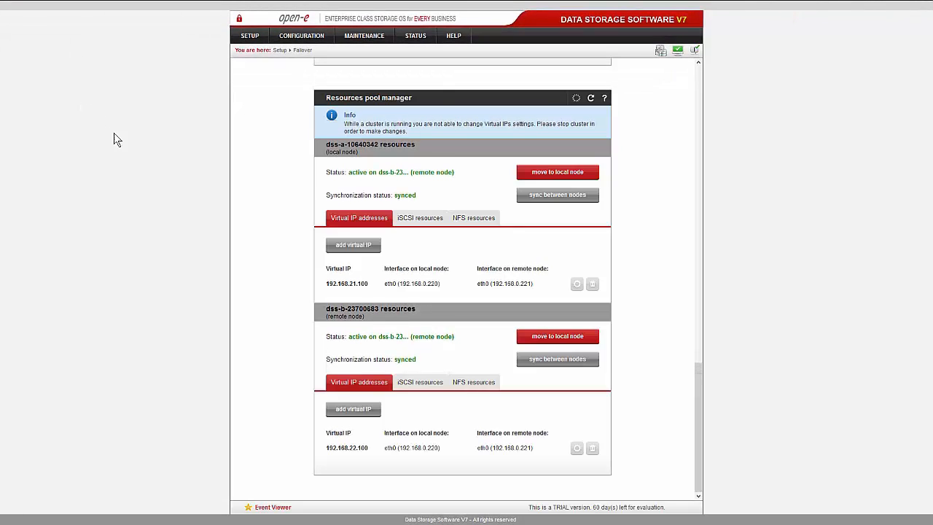
mouse_move(107, 7)
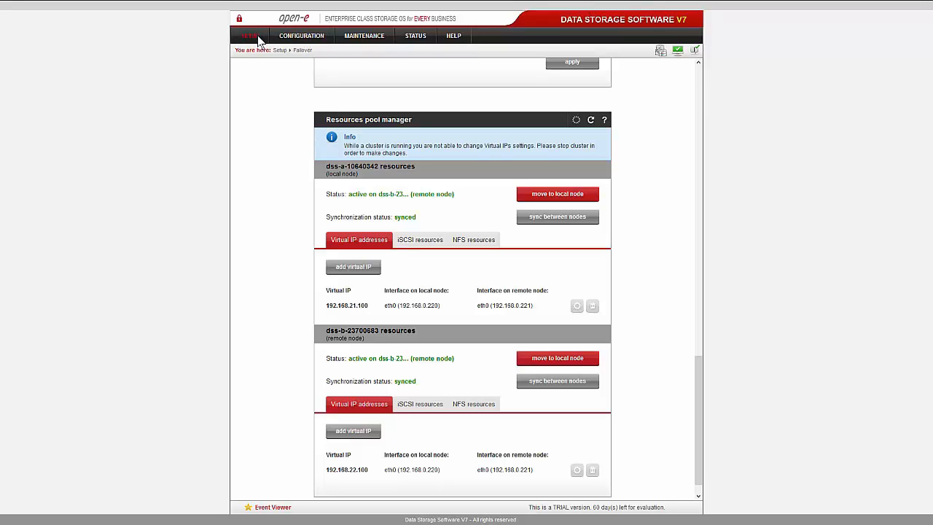
click(258, 38)
click(259, 87)
scroll(259, 146, up, 10)
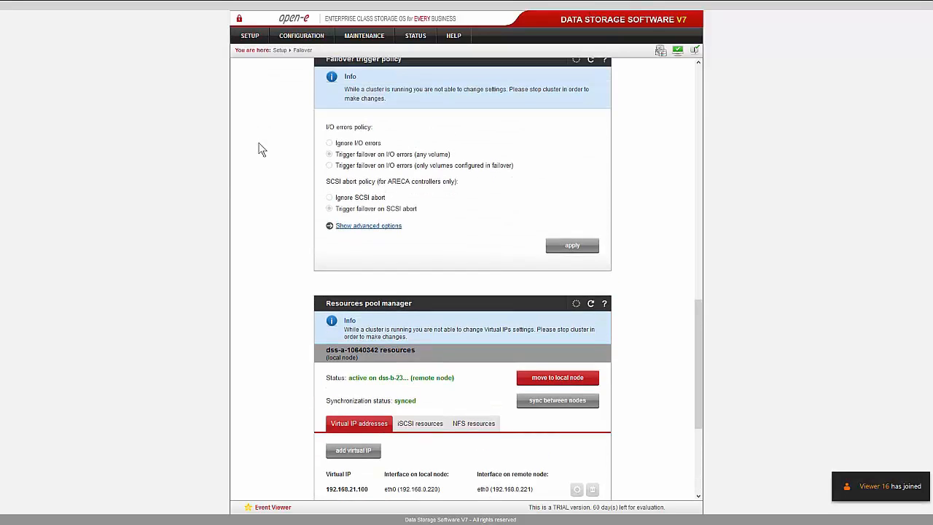
scroll(260, 148, up, 3)
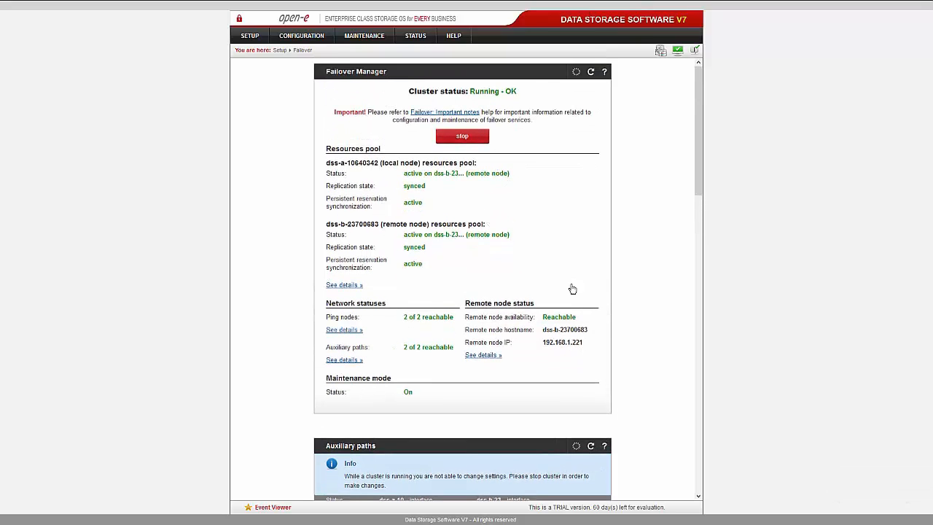
Step: Move the dss-a resources pool to the local node and check the move in the Failover Manager
scroll(624, 306, down, 12)
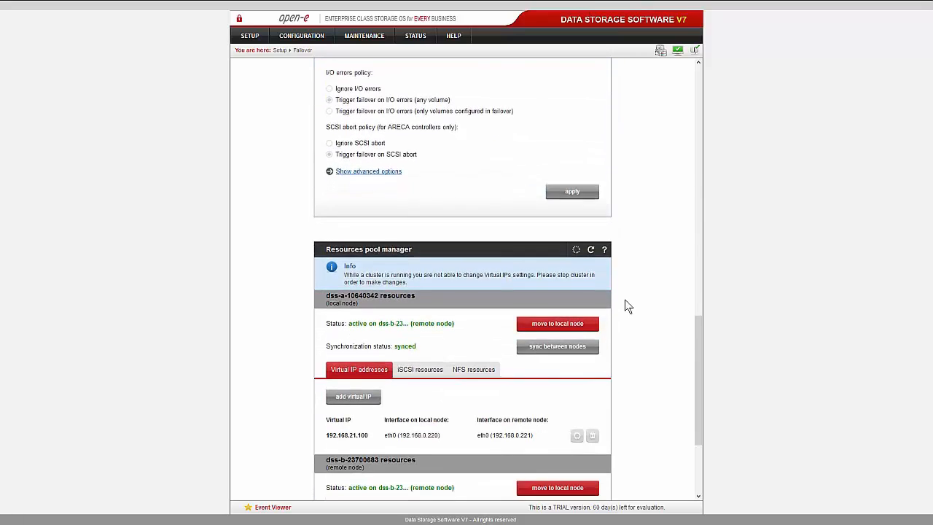
scroll(623, 302, down, 2)
click(545, 240)
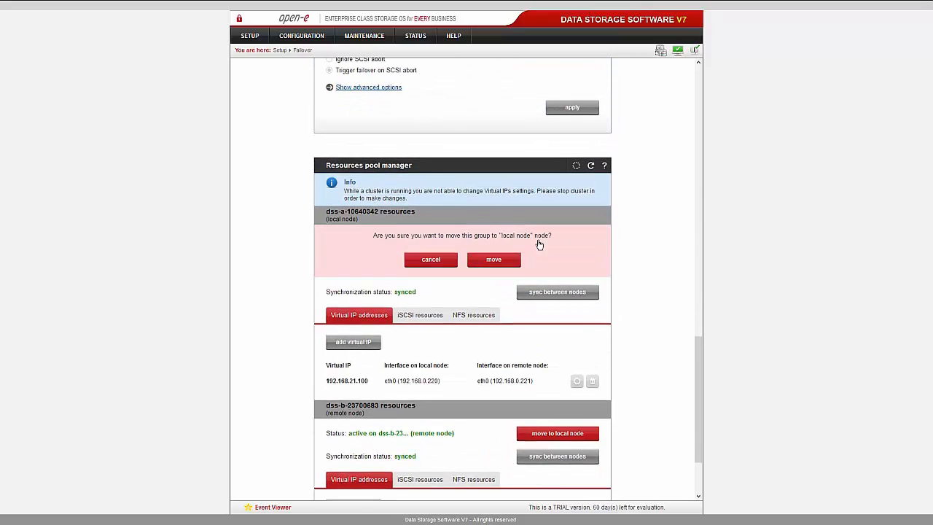
click(503, 263)
scroll(291, 246, up, 10)
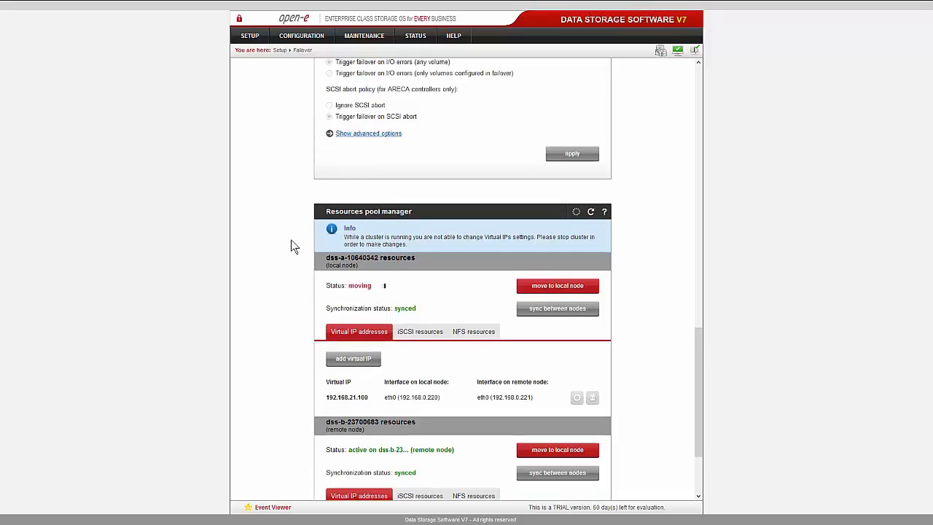
scroll(285, 235, up, 5)
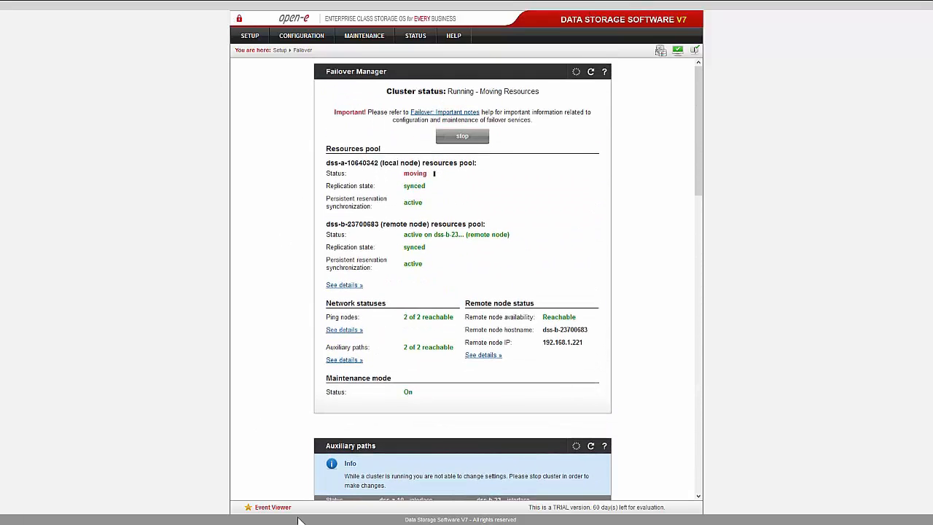
Step: Switch to the vSphere Client and inspect the four network adapters in the DSS-node-a virtual machine settings
key(alt+Tab)
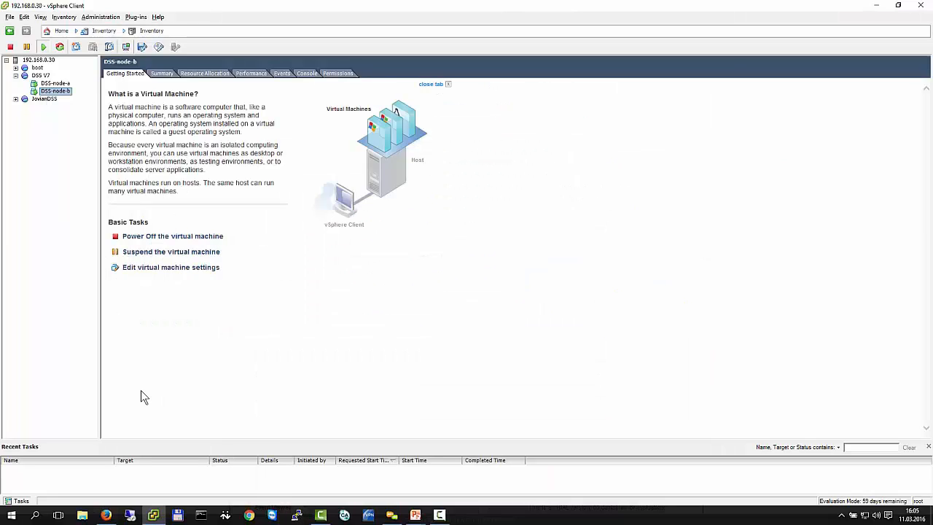
click(55, 83)
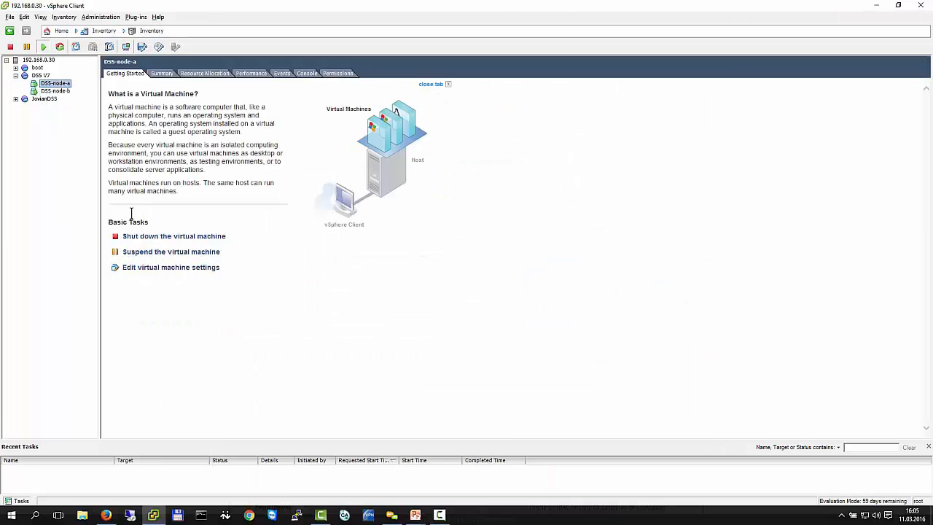
click(144, 270)
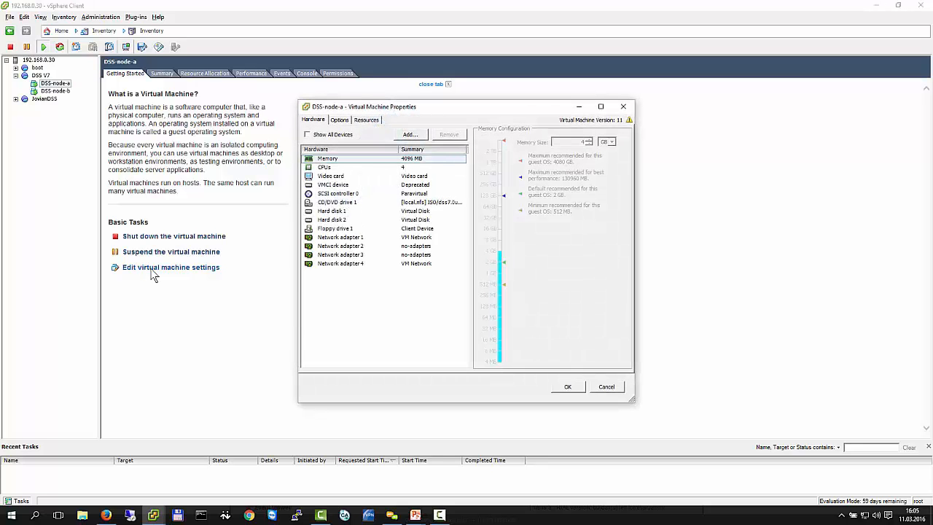
click(355, 238)
click(351, 247)
click(347, 255)
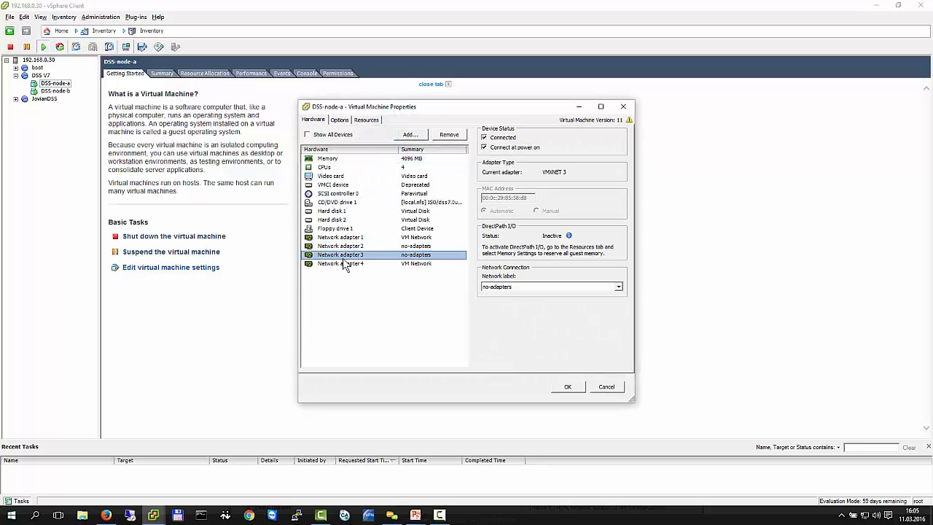
click(354, 265)
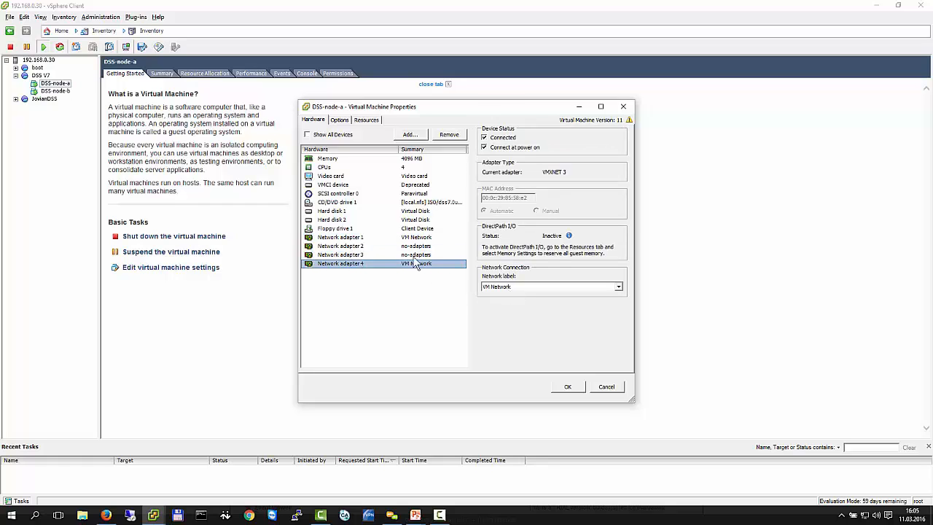
click(372, 248)
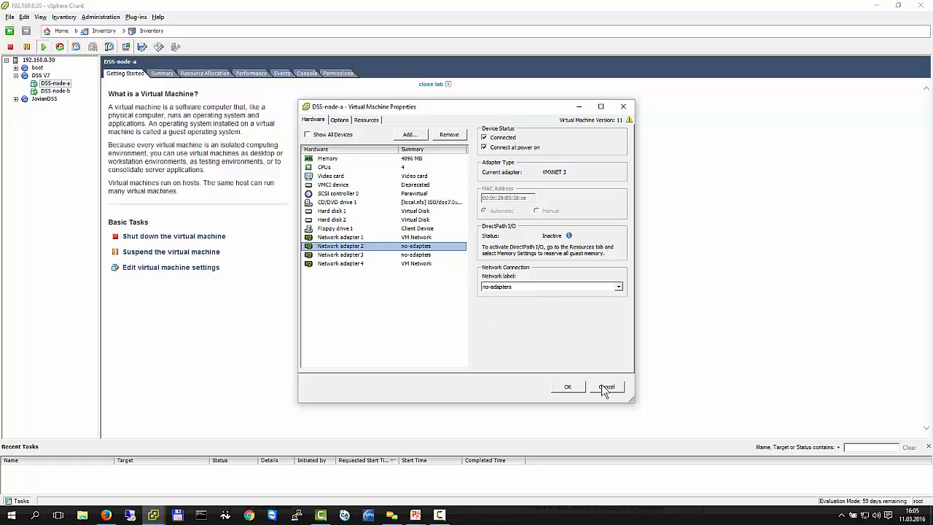
Step: Inspect DSS-node-a's two hard disks, CPUs and memory, and close its settings without saving
click(343, 212)
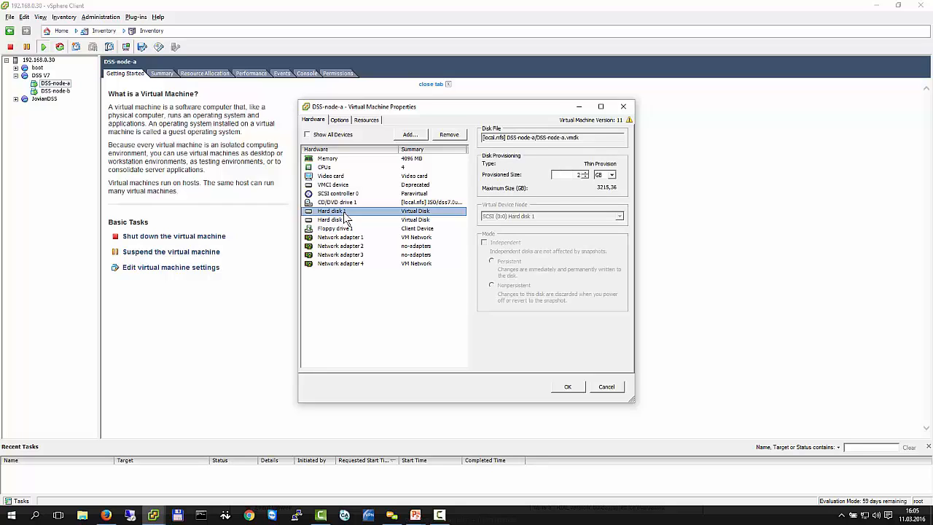
click(344, 220)
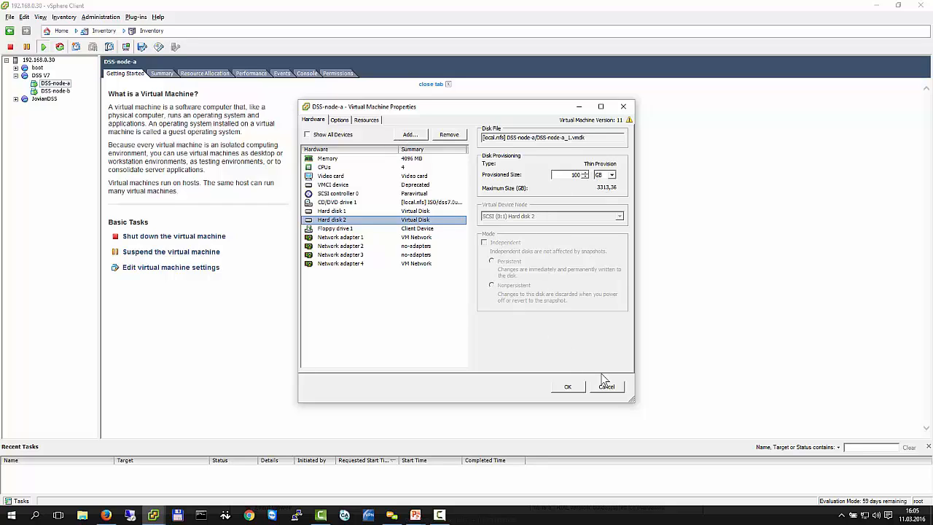
click(379, 167)
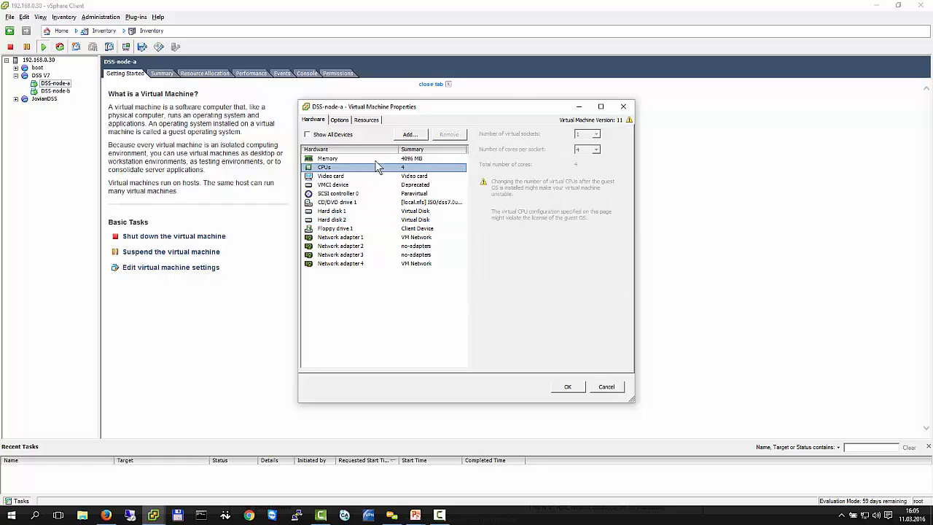
click(370, 158)
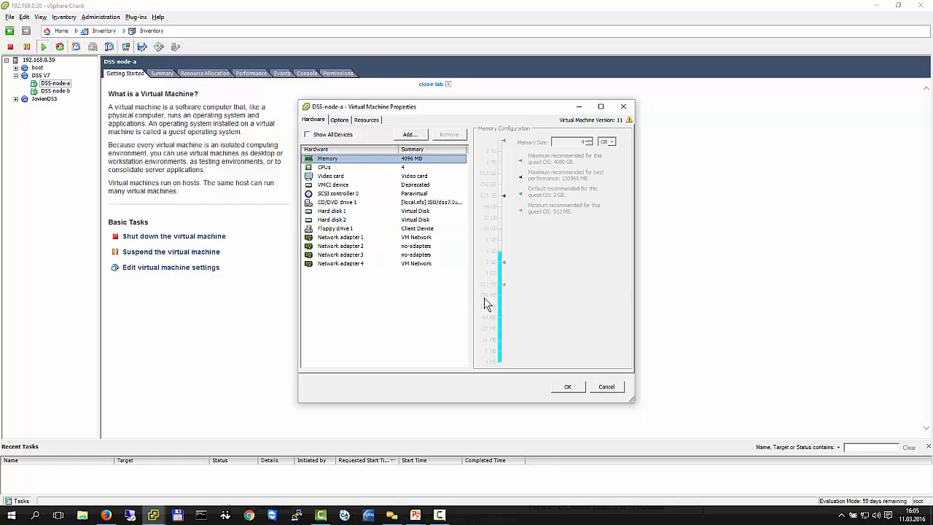
click(610, 388)
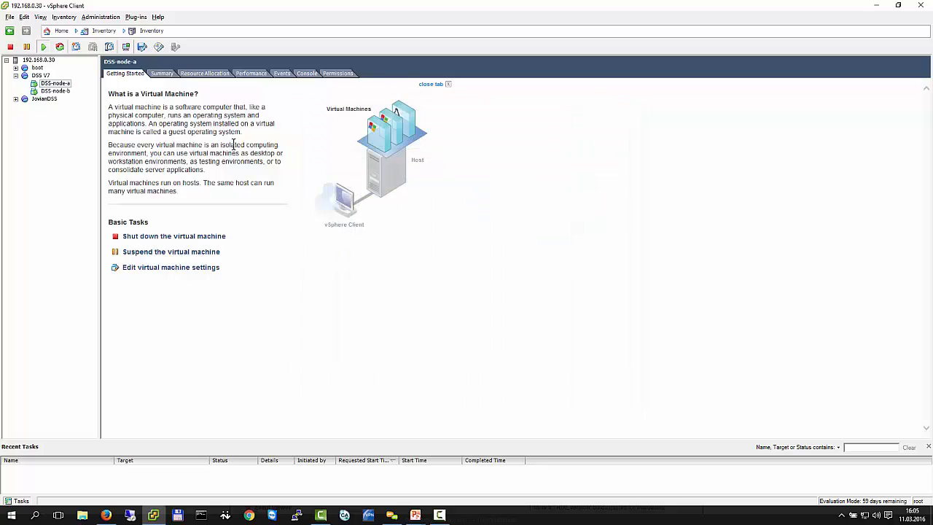
Step: Inspect network adapters 1, 4 and 2 in the DSS-node-b settings and close them without saving
click(55, 91)
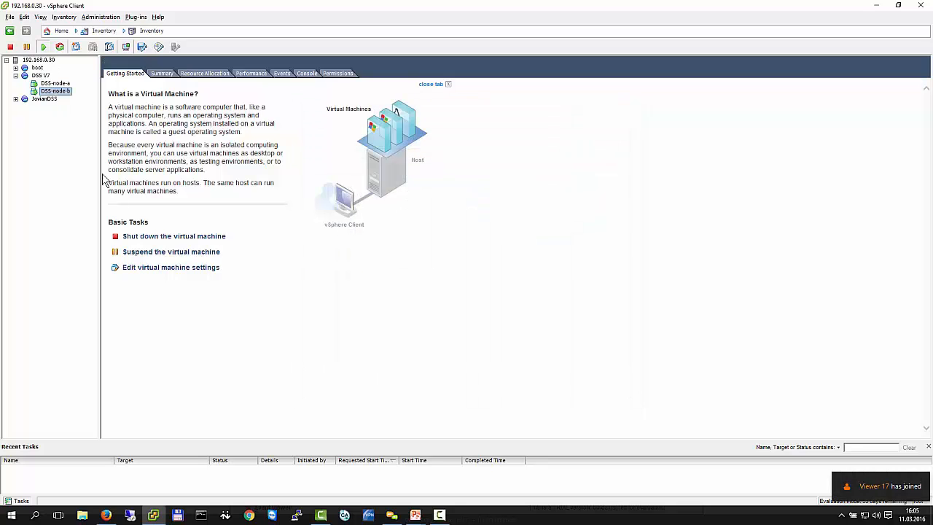
click(137, 268)
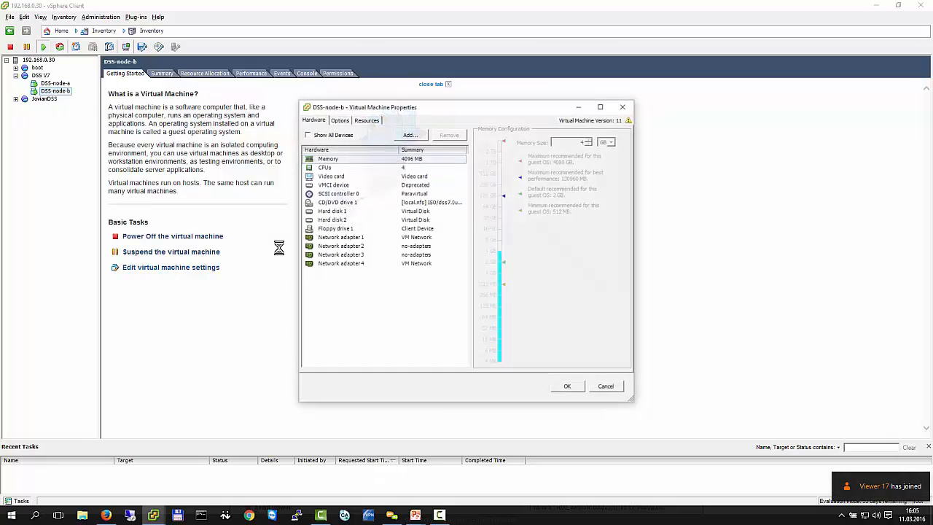
click(382, 237)
click(378, 263)
click(373, 247)
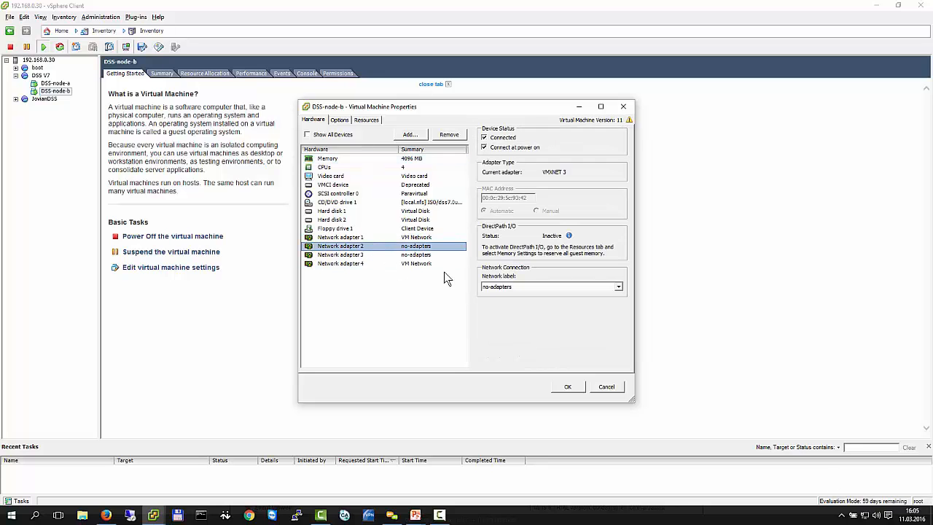
click(607, 387)
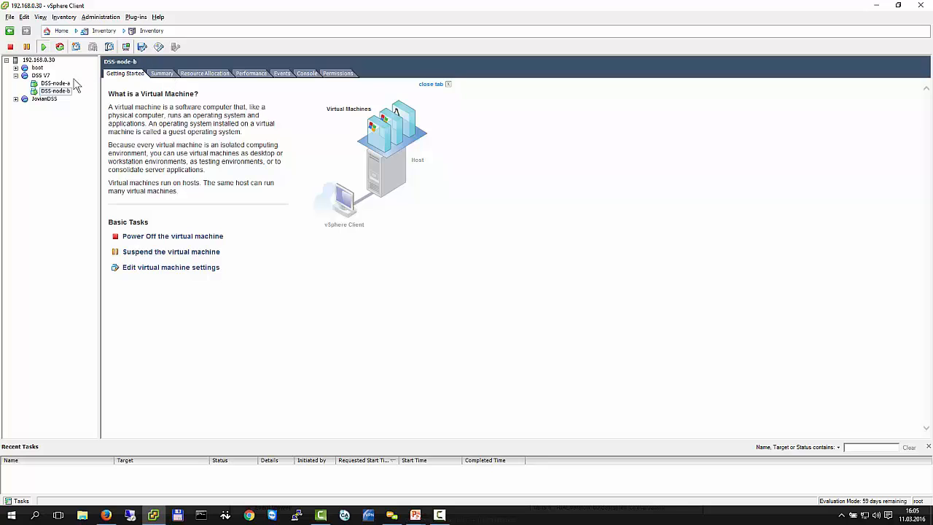
Step: Review the ESXi host's networking configuration and the details of the HA-iSCSI-0 and HA-iSCSI-1 datastores
click(39, 61)
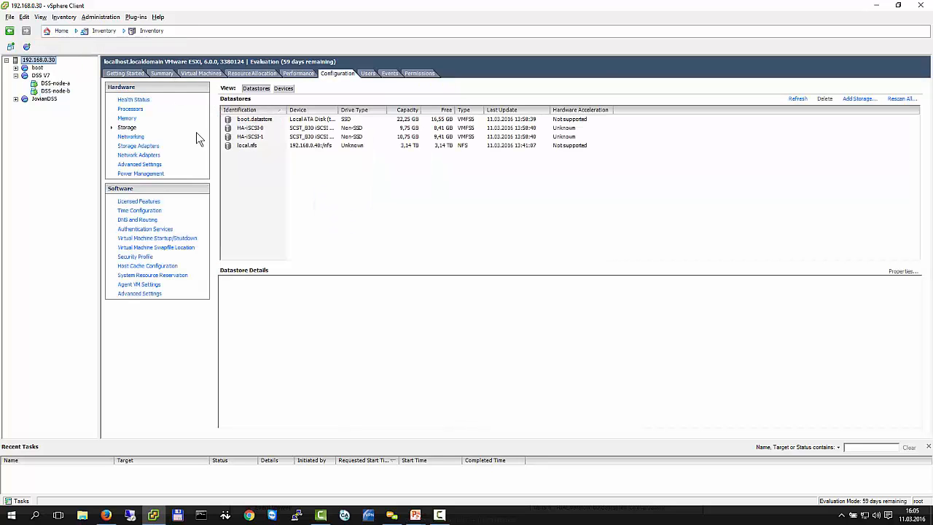
click(133, 137)
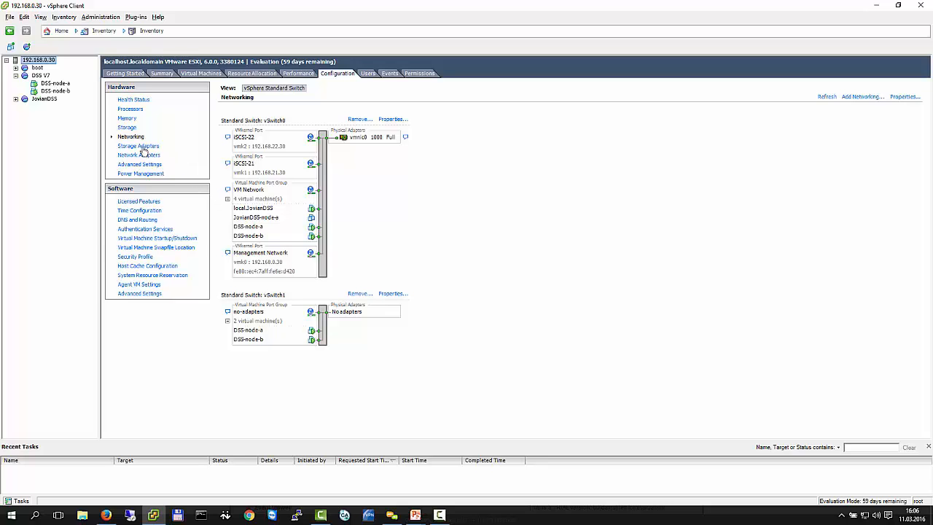
click(128, 126)
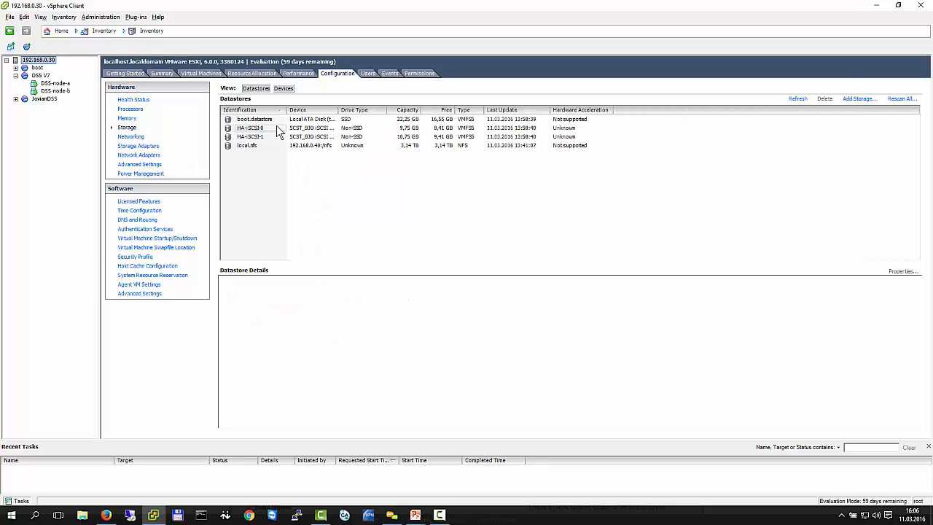
click(278, 129)
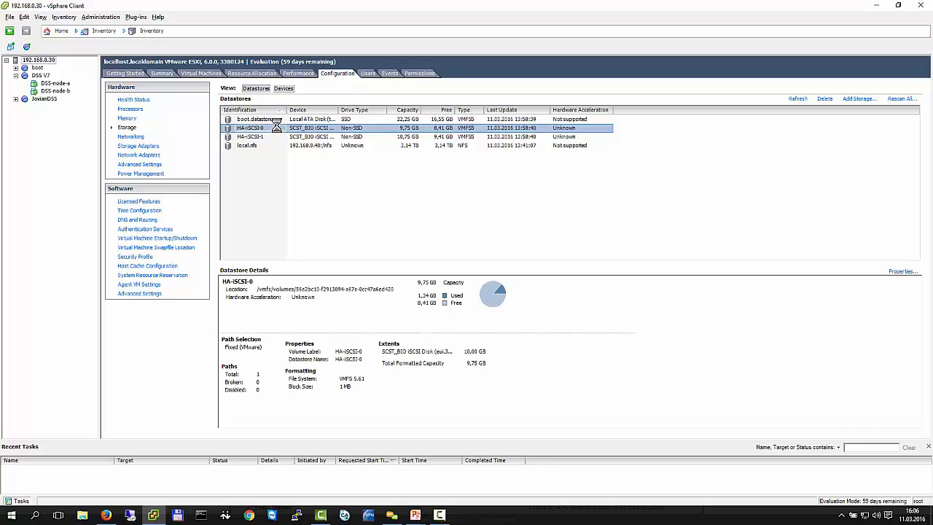
click(275, 137)
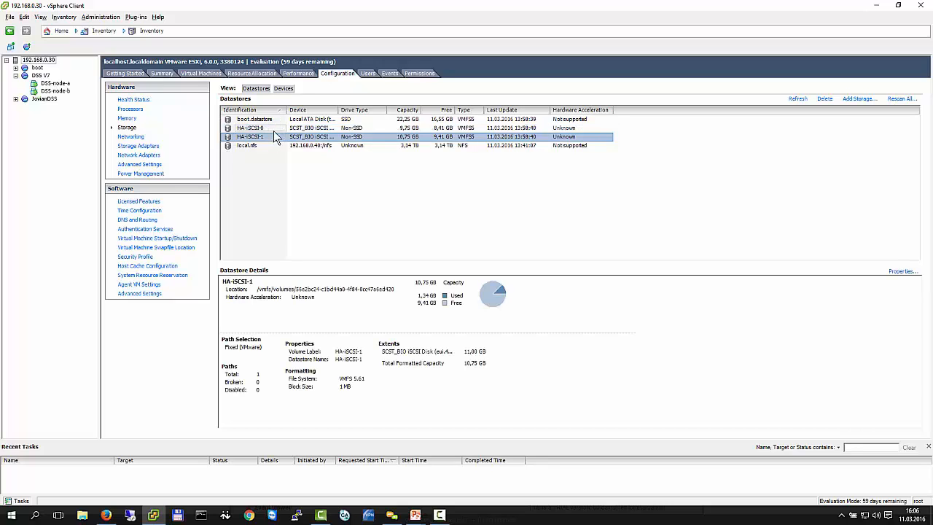
Step: Browse the contents of the HA-iSCSI-0 datastore, close the browser window, and show the HA-iSCSI-1 details
click(438, 128)
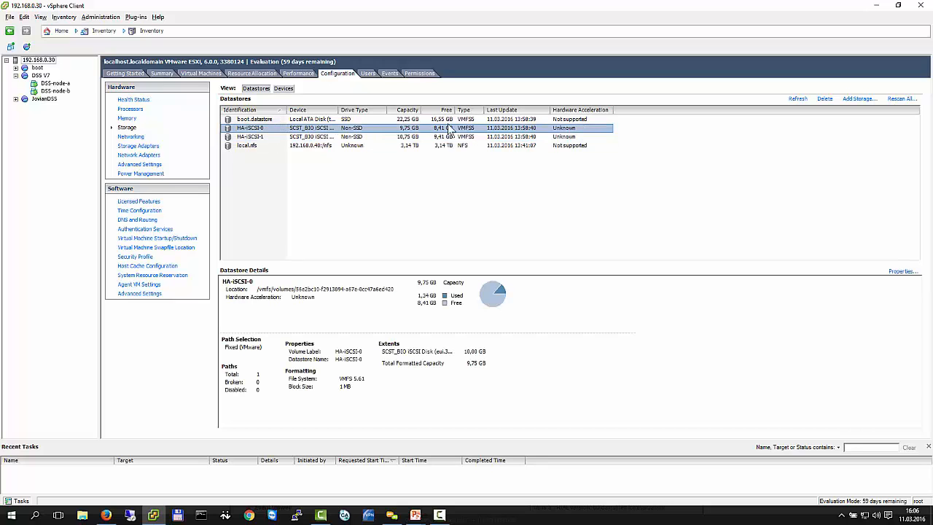
right_click(319, 131)
click(348, 140)
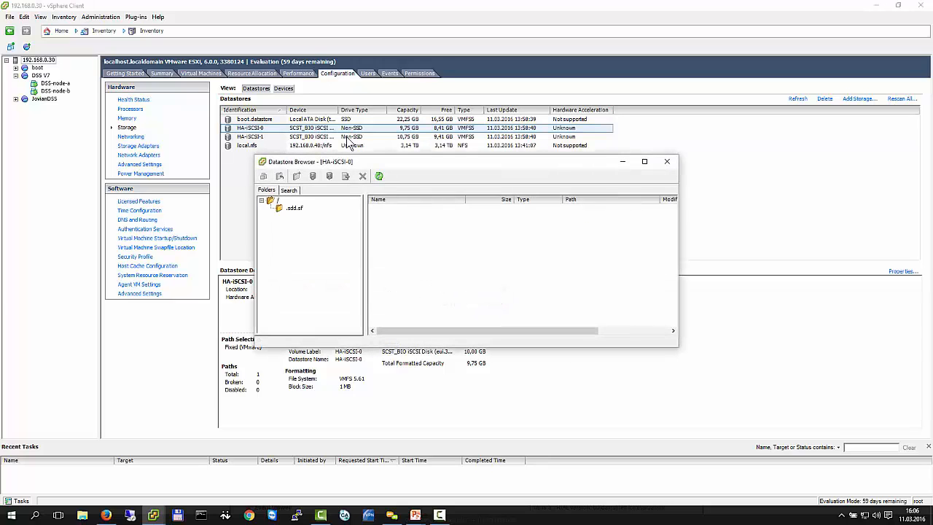
click(667, 161)
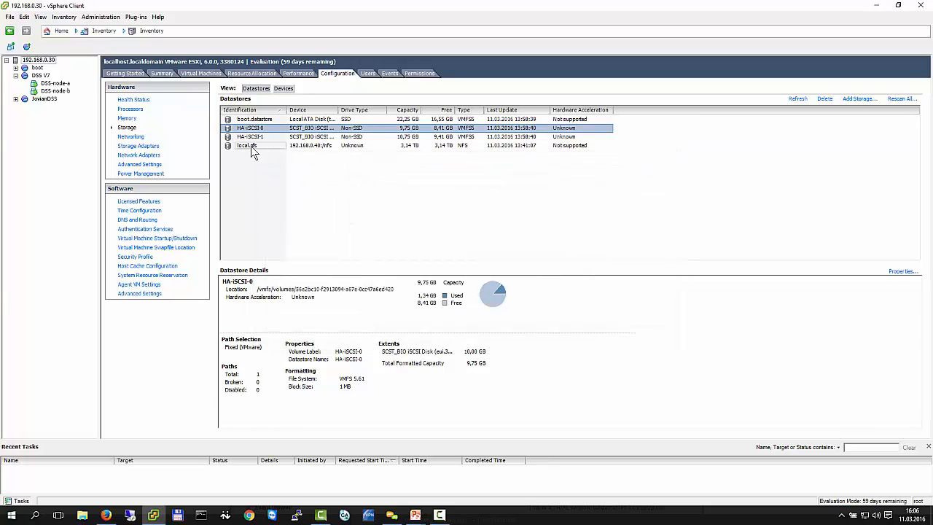
click(253, 137)
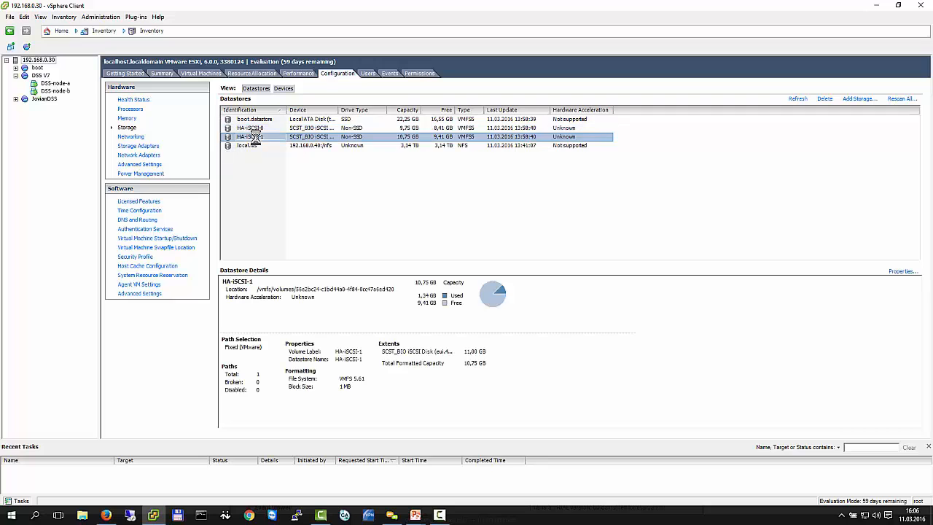
Step: Show the details of the iSCSI software adapter vmhba40 and select its 10 GB disk device
click(150, 146)
click(372, 211)
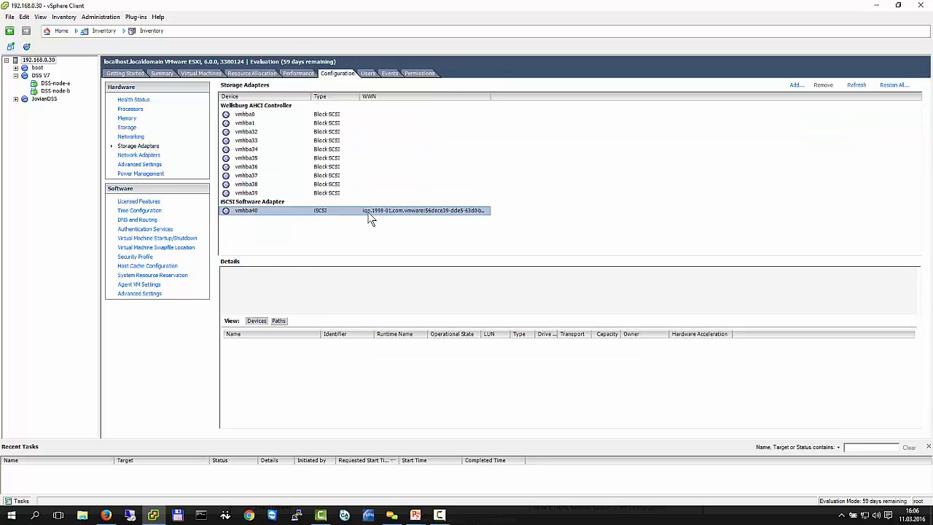
click(459, 352)
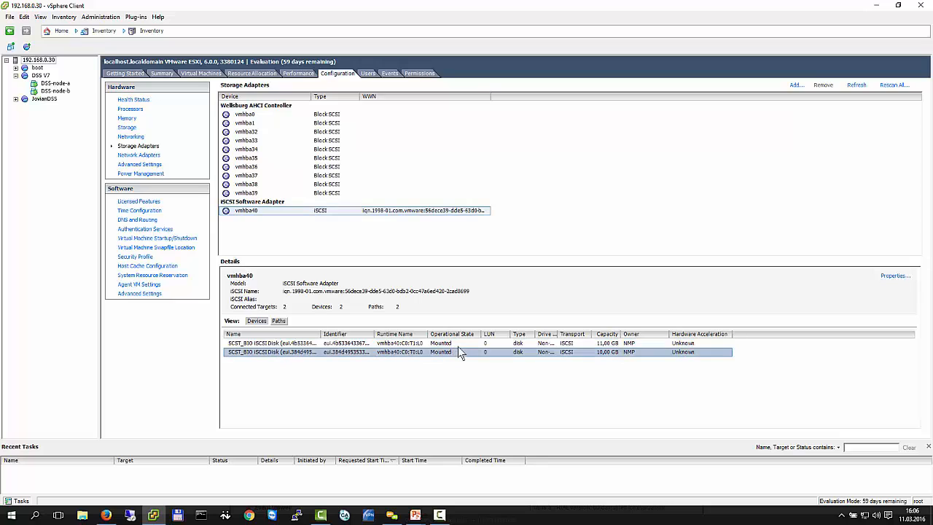
Step: Highlight the 11 GB and 10 GB disk devices of vmhba40 in turn, ending on the 11 GB device
click(612, 344)
click(604, 352)
click(606, 344)
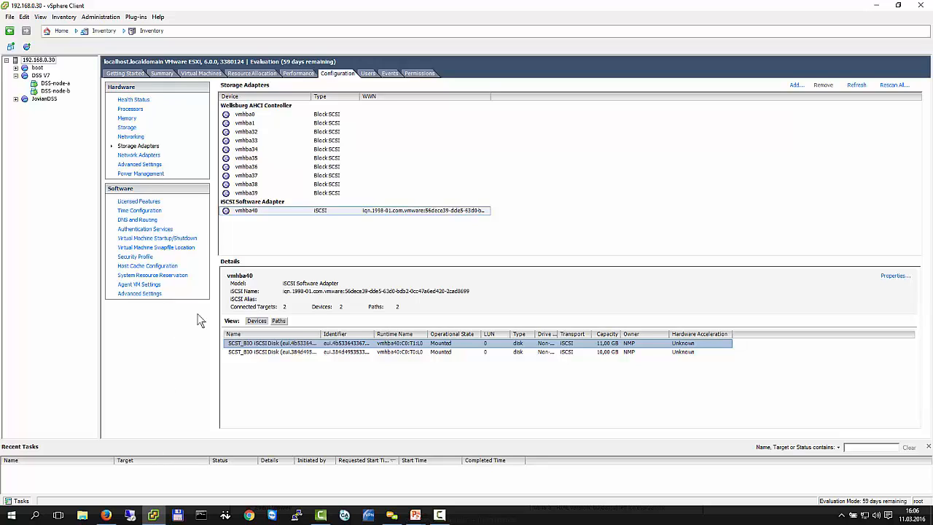
Step: Switch to the DSS V7 web interface and review the Failover Manager status, auxiliary paths and ping nodes on dss-a
click(126, 514)
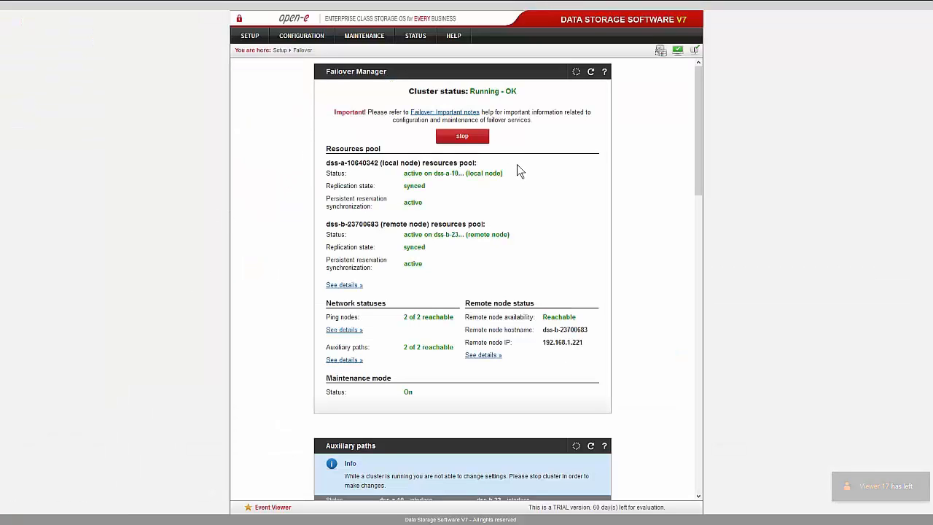
scroll(517, 167, down, 2)
scroll(517, 175, down, 7)
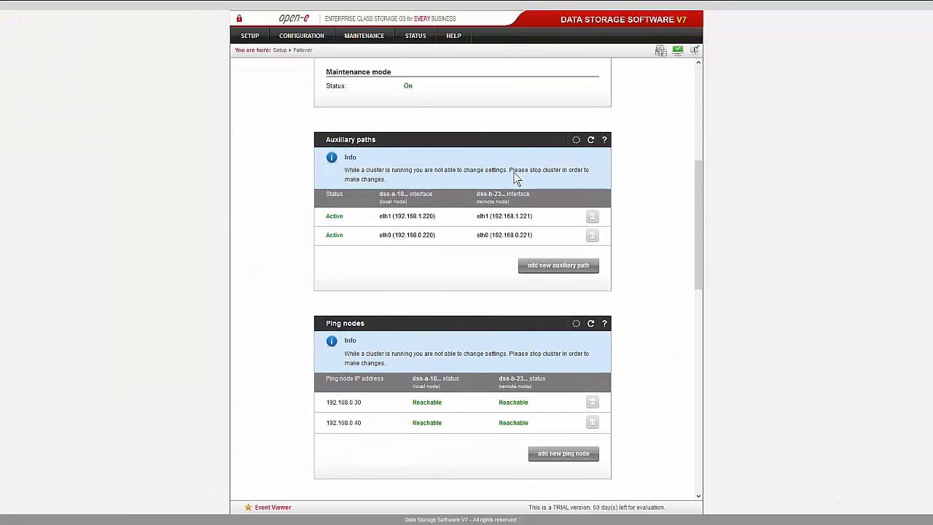
scroll(461, 235, up, 6)
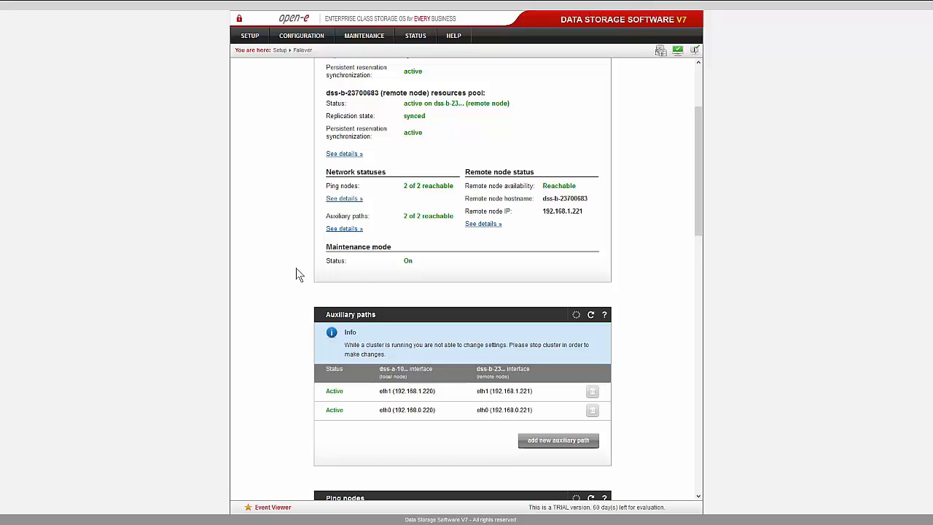
scroll(357, 273, up, 2)
scroll(416, 310, up, 2)
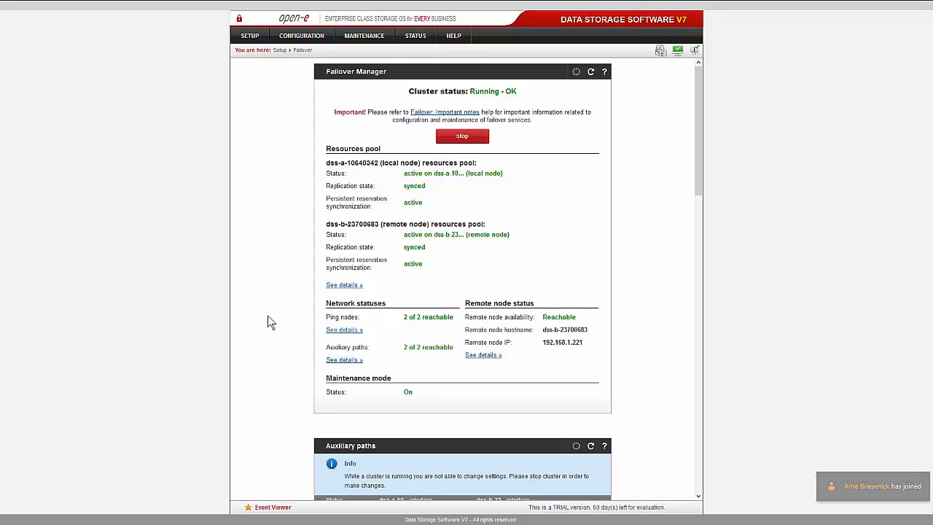
Step: Switch back to vSphere Client, open the DSS-node-a virtual machine's console and give it keyboard focus
key(alt+Tab)
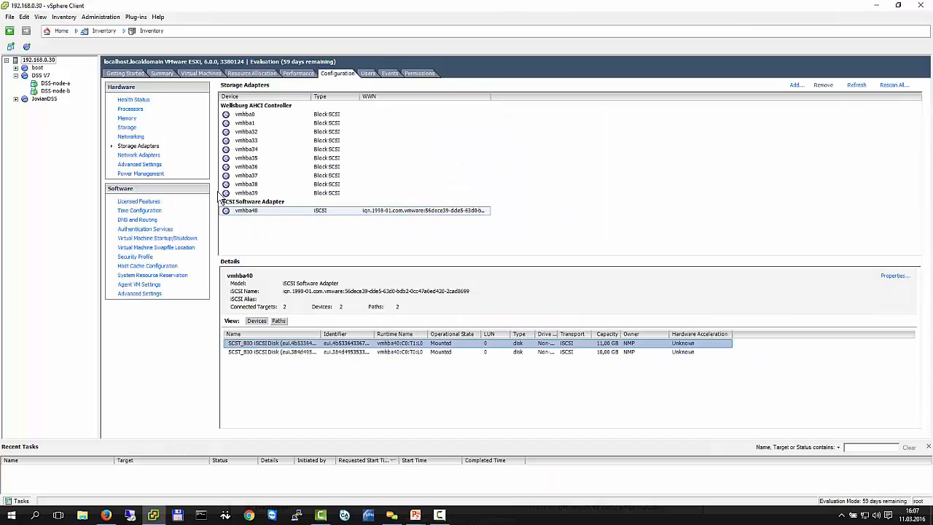
click(55, 83)
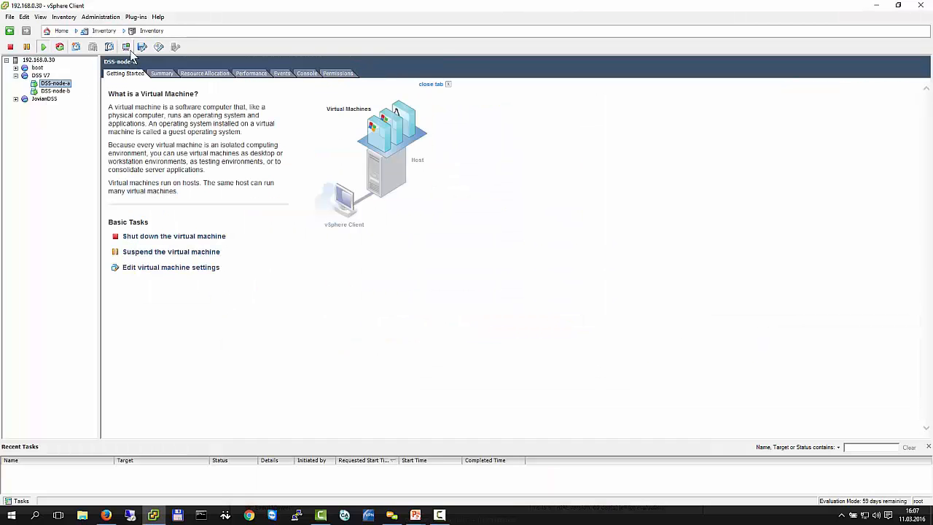
click(125, 47)
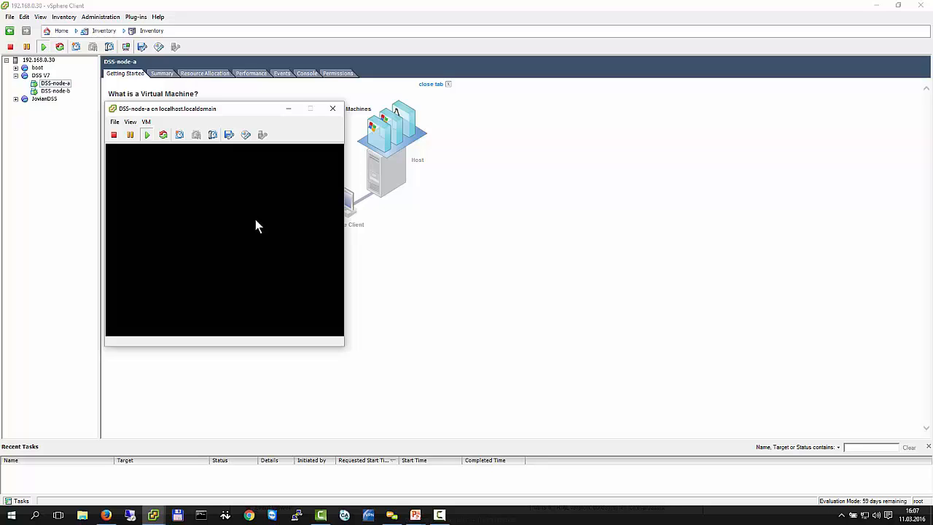
click(255, 219)
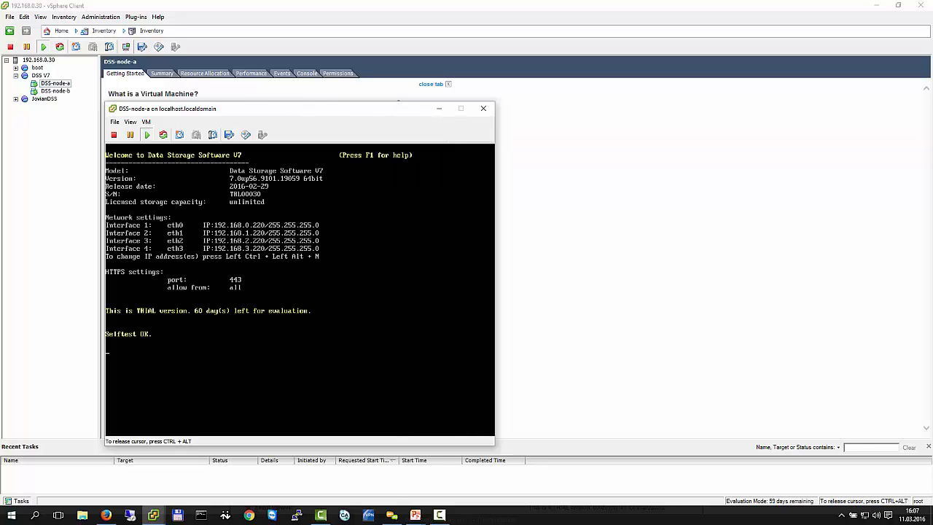
Step: Open the Extended tools in the DSS-node-a console, submitting the administrator password prompt
key(ctrl+alt+x)
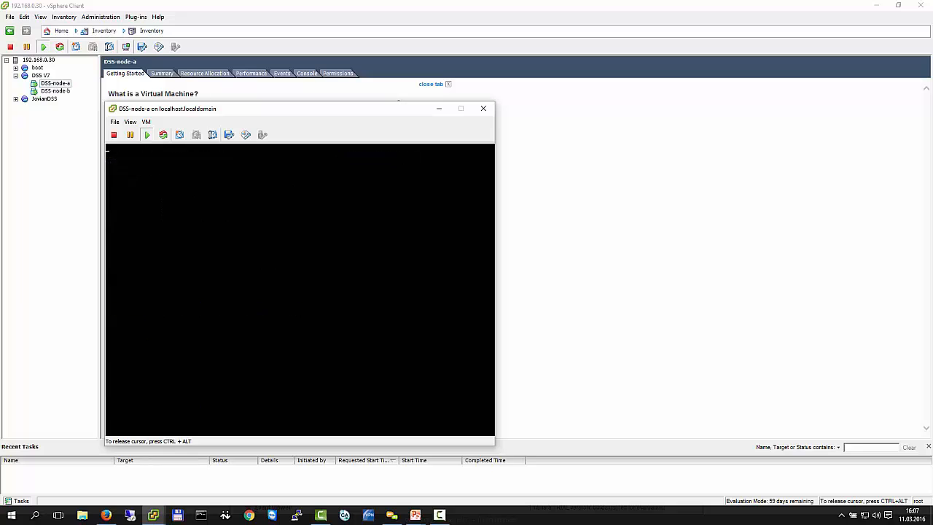
key(Return)
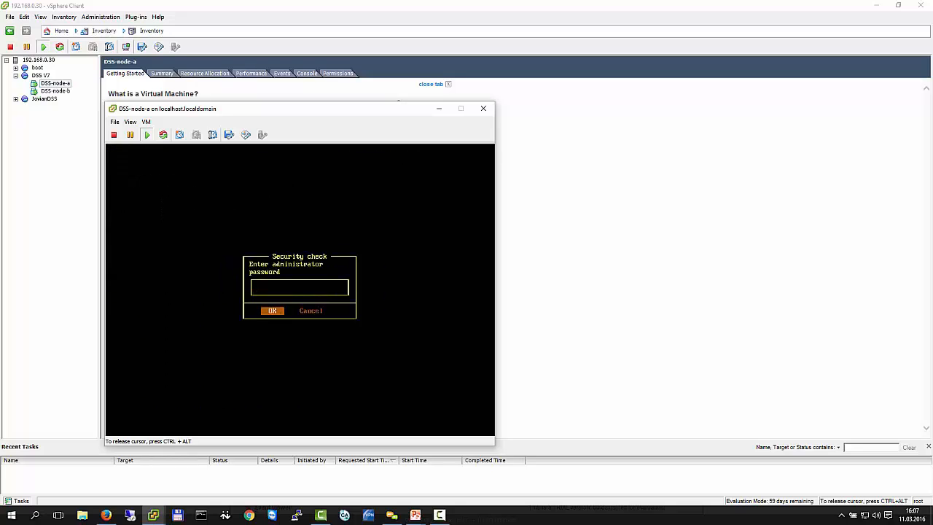
key(Return)
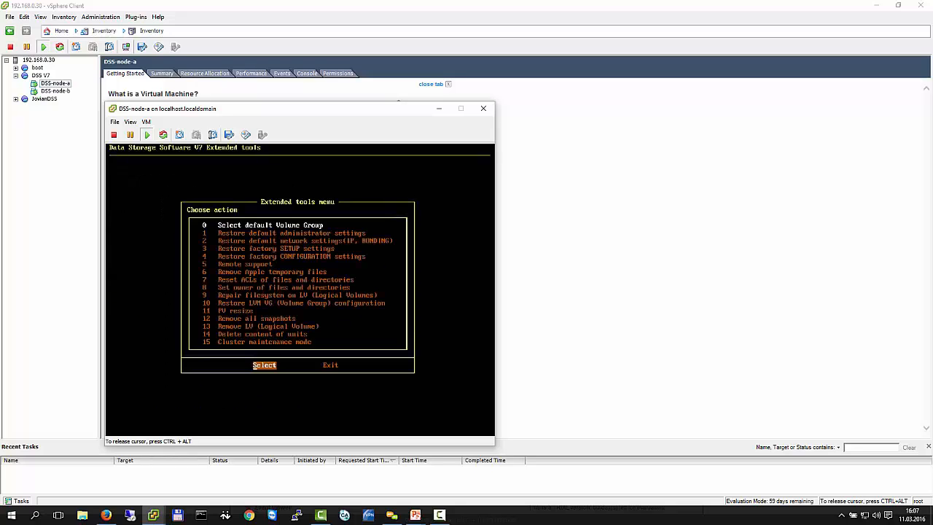
Step: Set Cluster maintenance mode to disabled on DSS-node-a, accept deactivation of unused virtual IPs, and leave the Extended tools
key(Down)
key(Down)
key(Down)
key(Down)
key(Down)
key(Down)
key(Down)
key(Down)
key(Down)
key(Down)
key(Down)
key(Down)
key(Down)
key(Down)
key(Down)
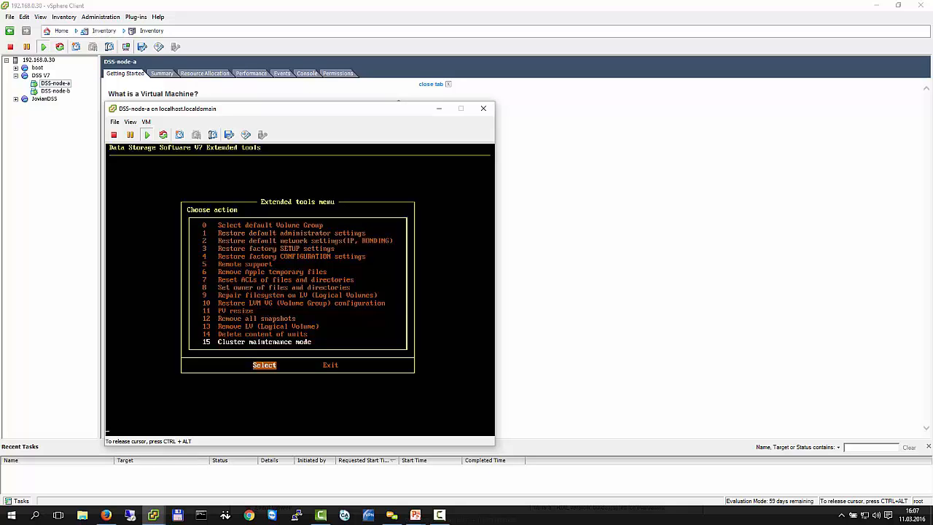
key(Return)
key(Up)
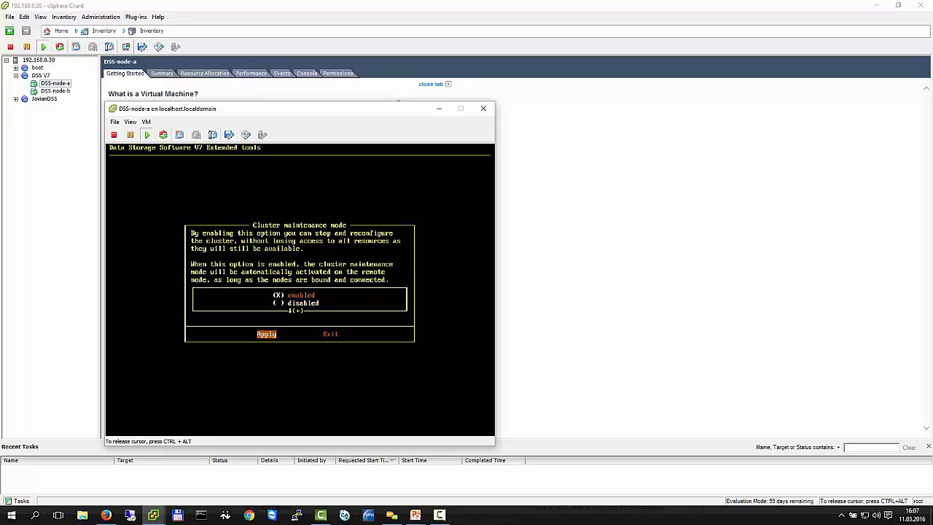
key(Down)
key(space)
key(Return)
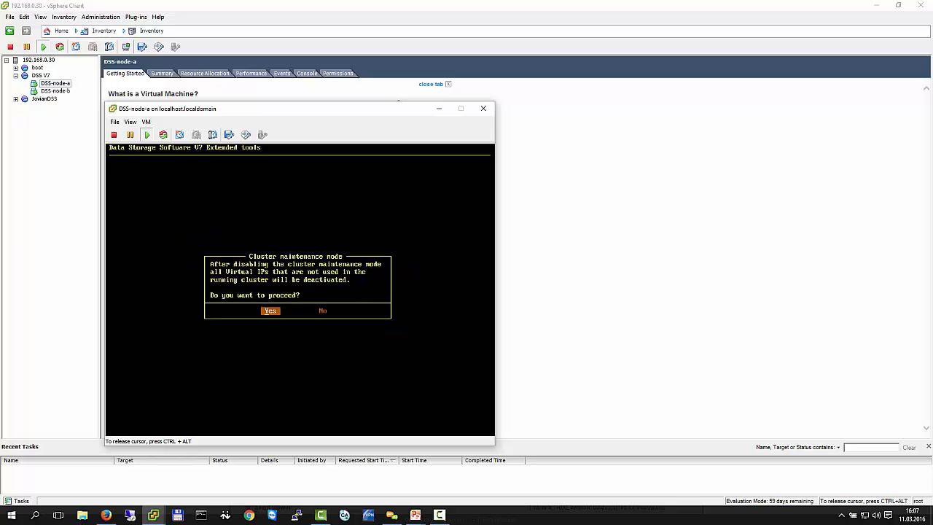
key(Return)
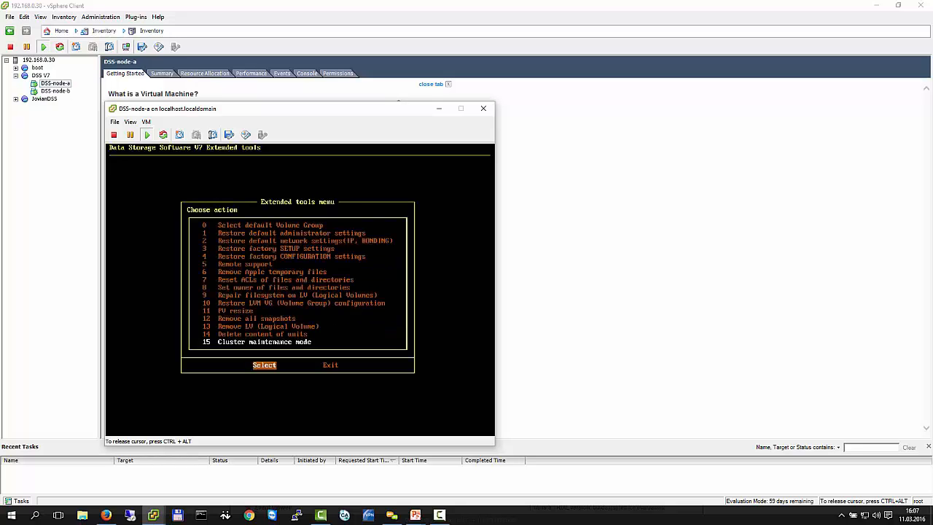
key(Escape)
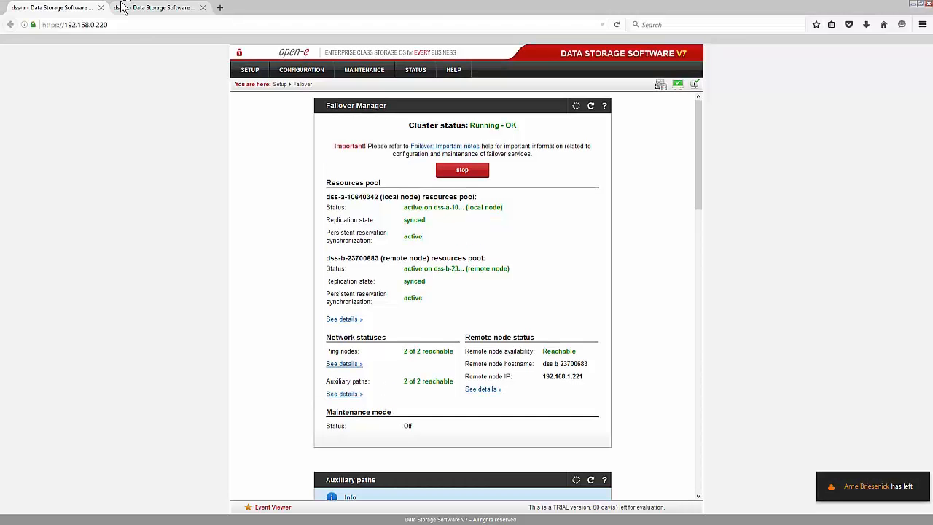
Step: Check the maintenance mode status in the dss-b Failover Manager, dismiss the event notice, and return to the dss-a page
click(156, 9)
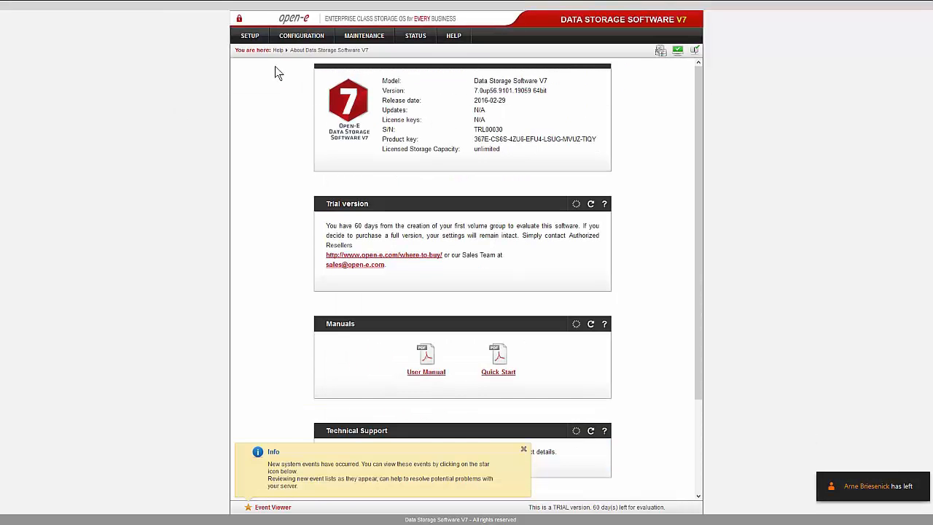
mouse_move(258, 37)
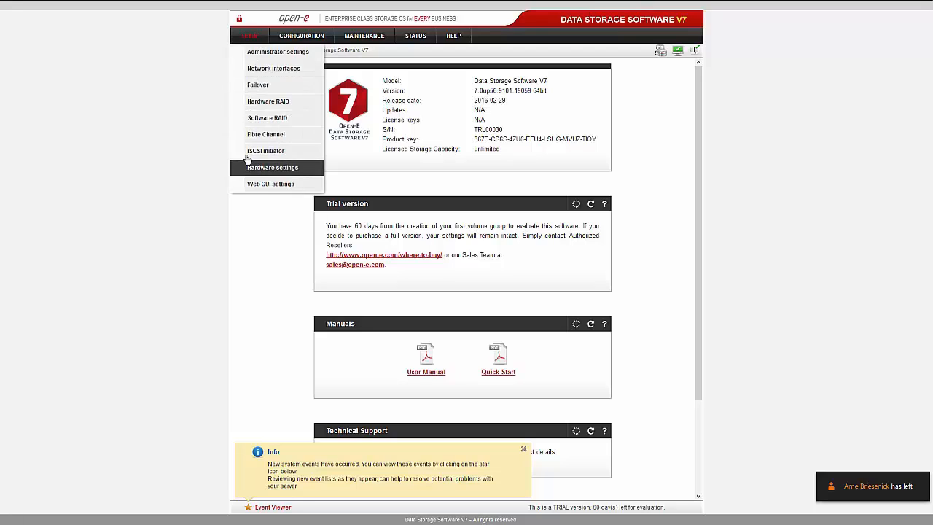
click(255, 85)
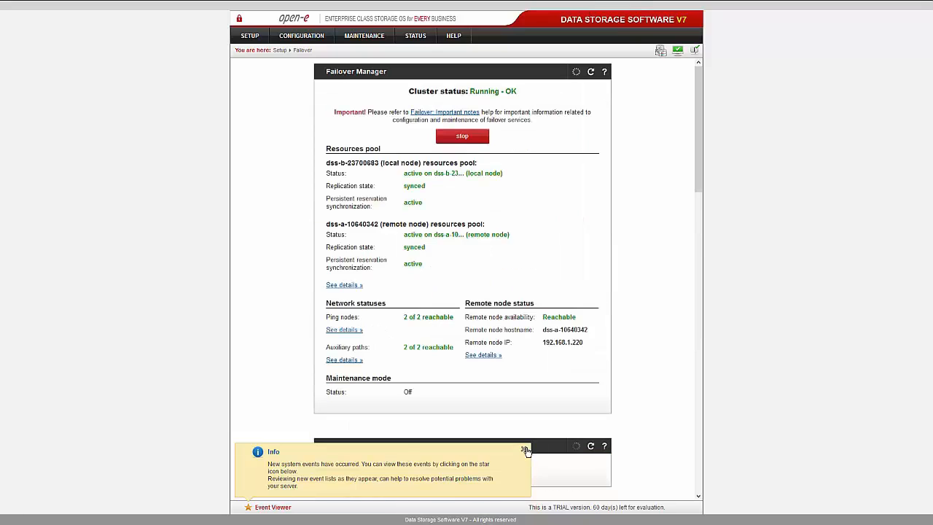
click(523, 448)
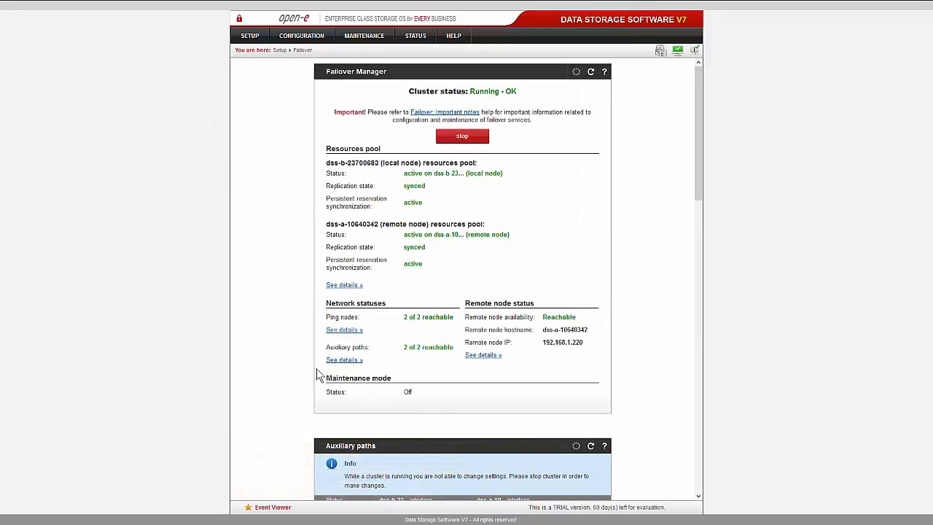
mouse_move(346, 6)
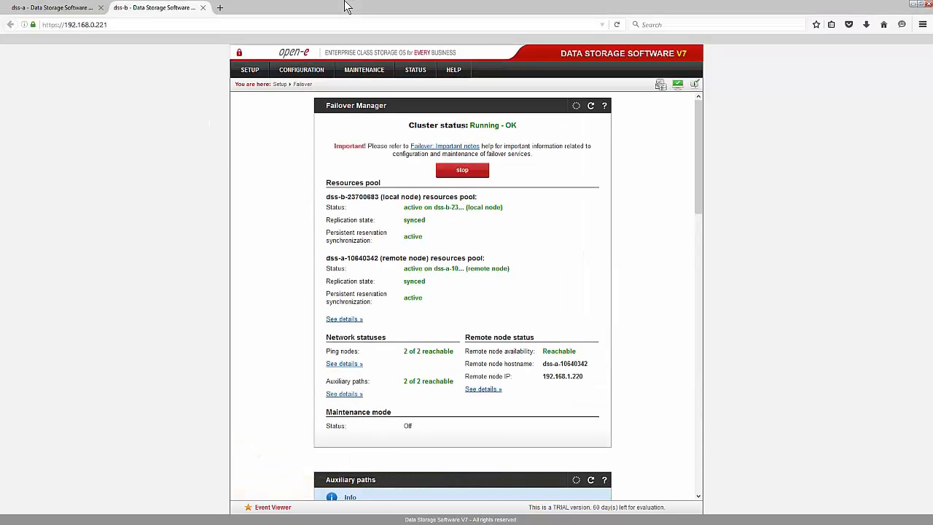
click(81, 8)
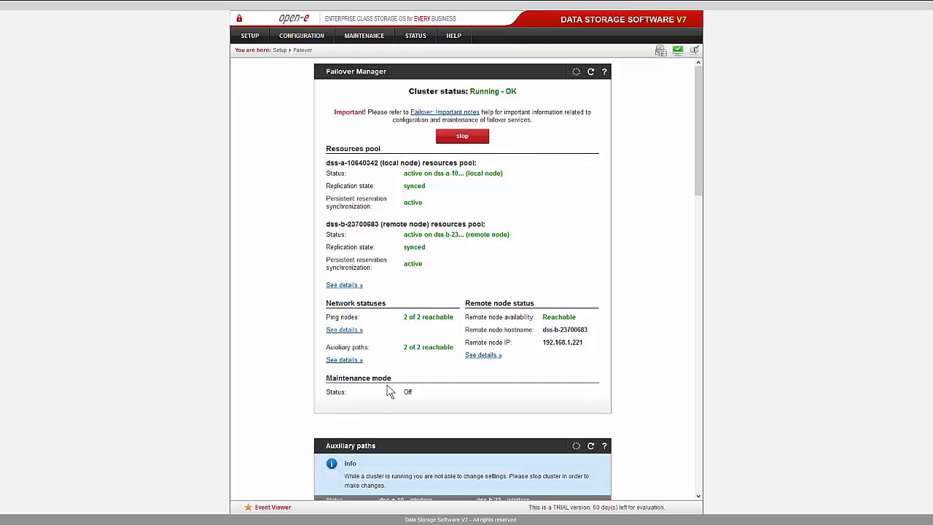
Step: Return to the DSS-node-a console and reopen the Extended tools, submitting the administrator password prompt
key(alt+Tab)
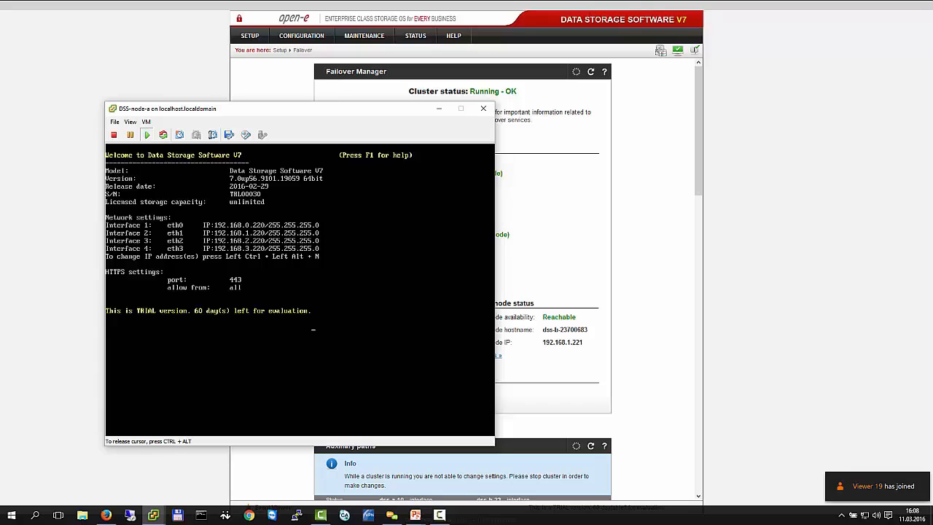
key(ctrl+alt+x)
key(Return)
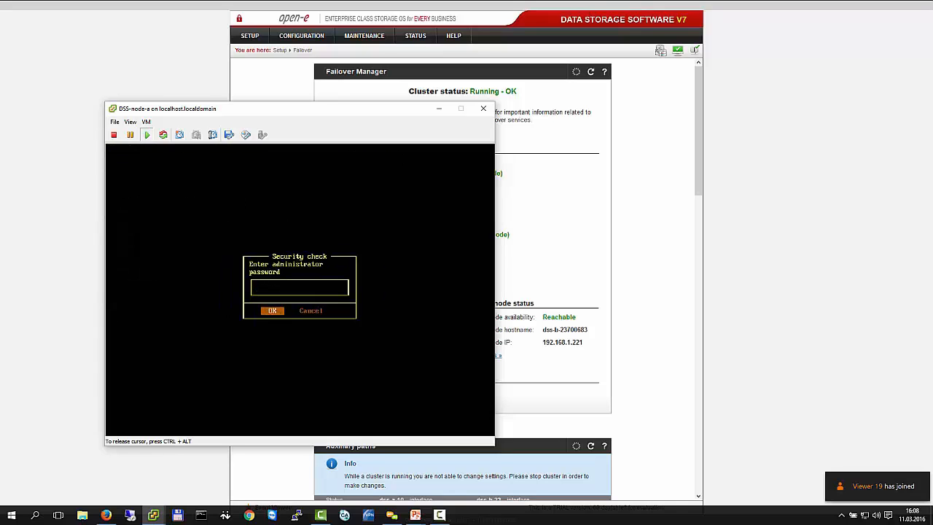
key(Return)
Step: Apply the enabled setting for Cluster maintenance mode, with the console moved clear of the Failover Manager status
key(Down)
key(Down)
key(Down)
key(Down)
key(Down)
key(Down)
key(Down)
key(Down)
key(Down)
key(Down)
key(Down)
key(Down)
key(Down)
key(Down)
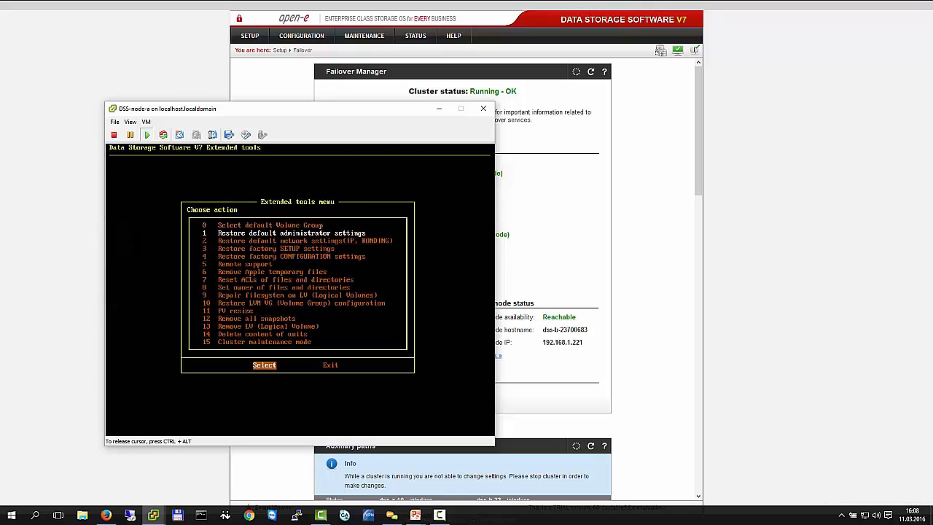
key(Down)
key(Return)
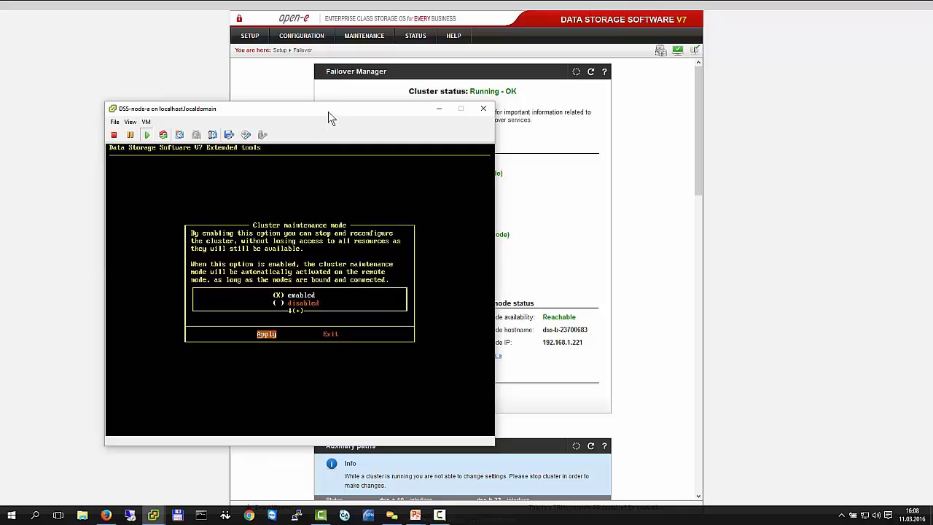
drag(328, 112, 774, 71)
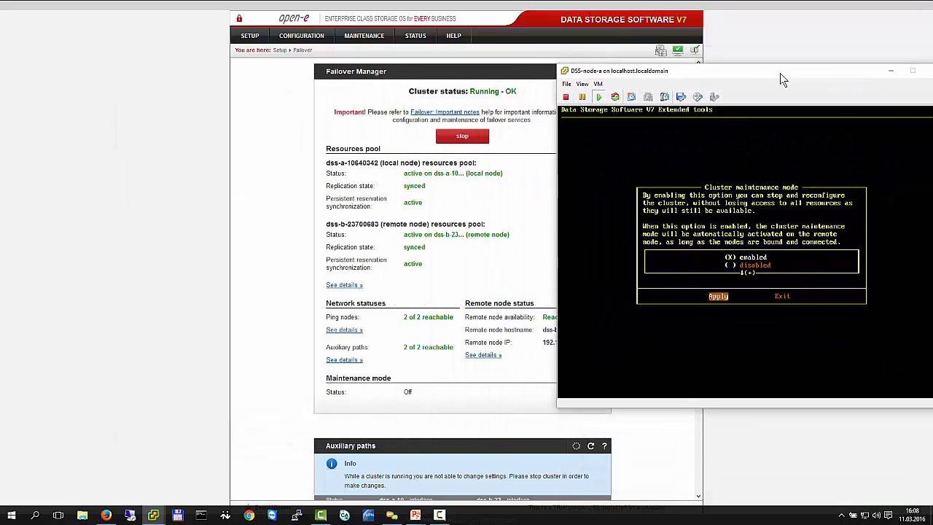
click(686, 163)
key(Return)
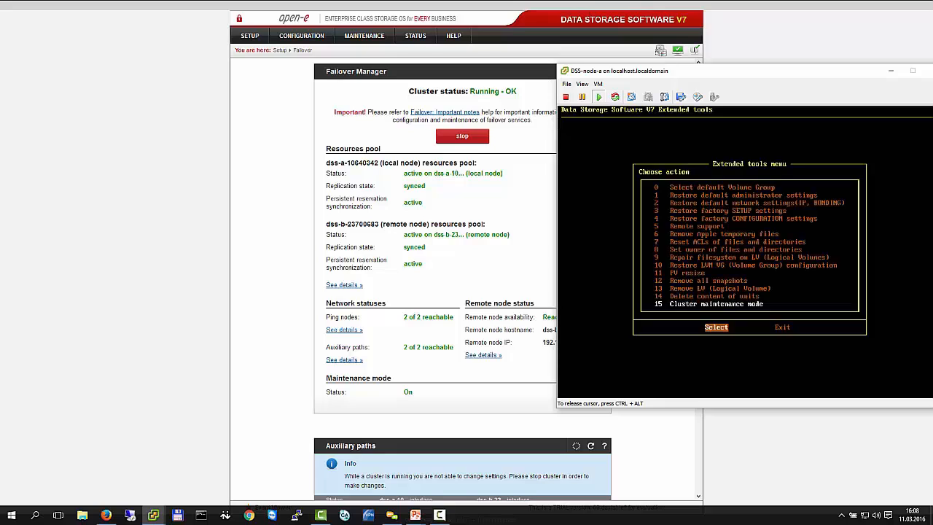
Step: Release the console and check the maintenance mode status in the dss-b Failover Manager
key(ctrl+alt)
mouse_move(264, 1)
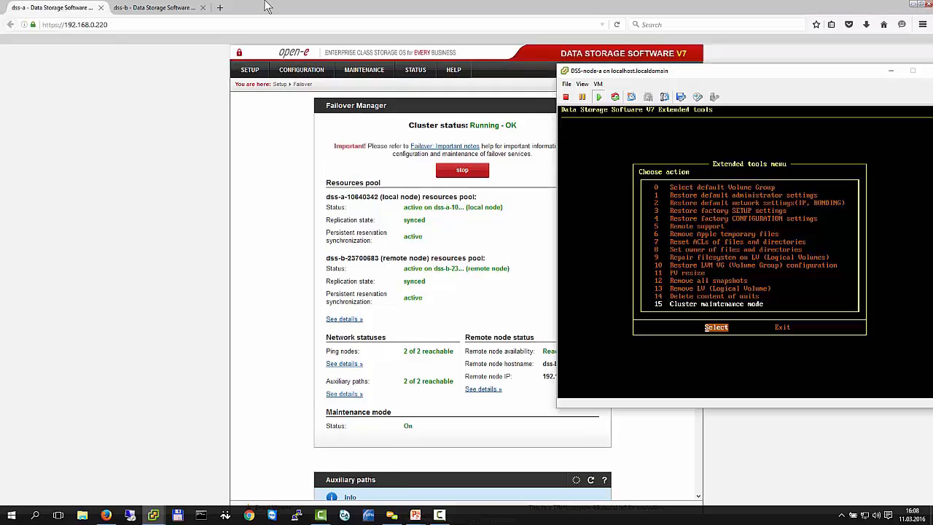
click(156, 9)
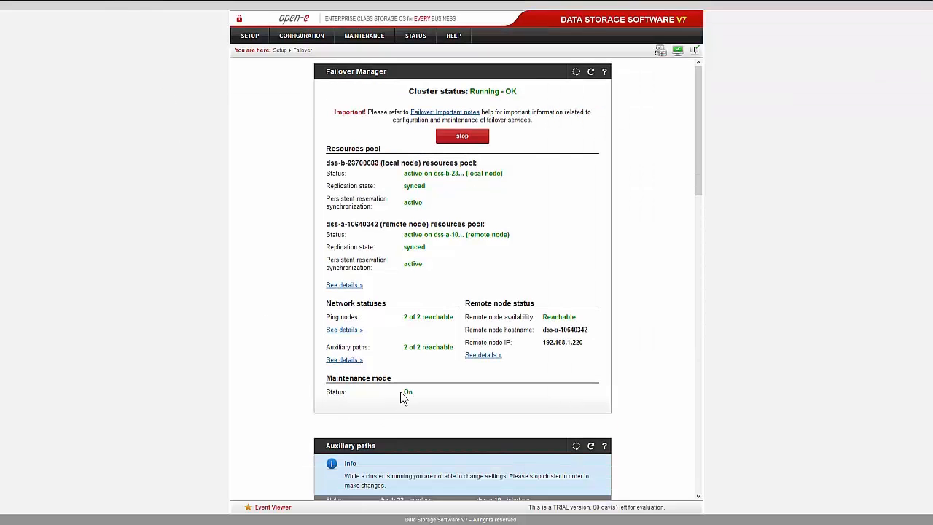
Step: Go back to the dss-a page and review its auxiliary paths and ping nodes
mouse_move(260, 2)
click(81, 9)
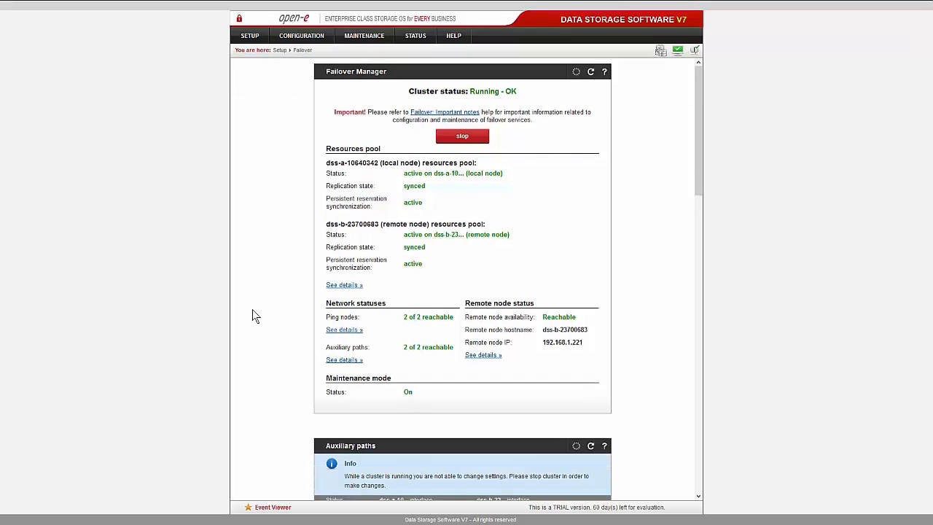
scroll(252, 309, down, 1)
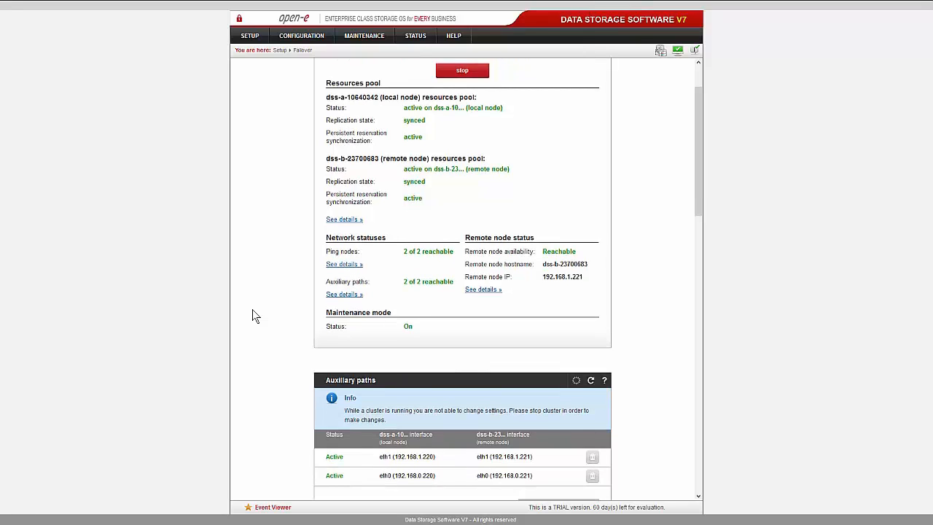
scroll(252, 315, down, 2)
scroll(253, 315, down, 1)
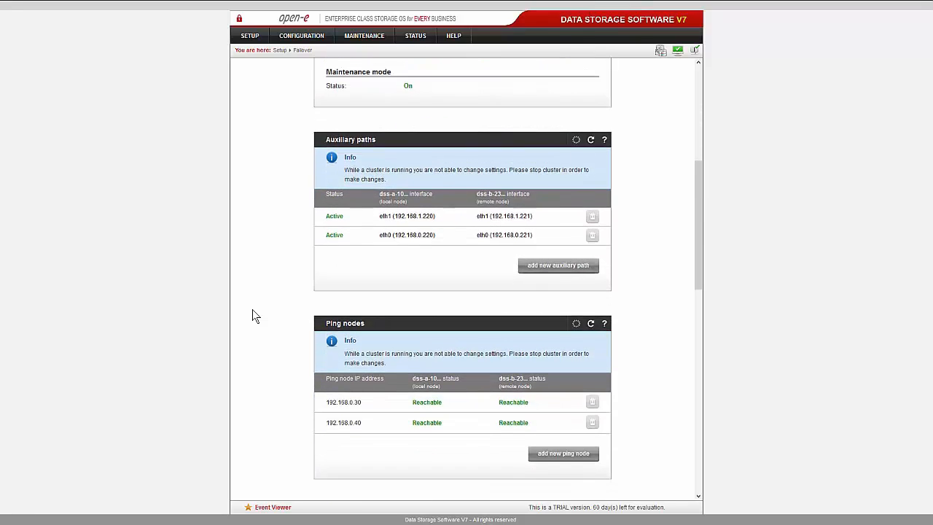
scroll(252, 315, down, 1)
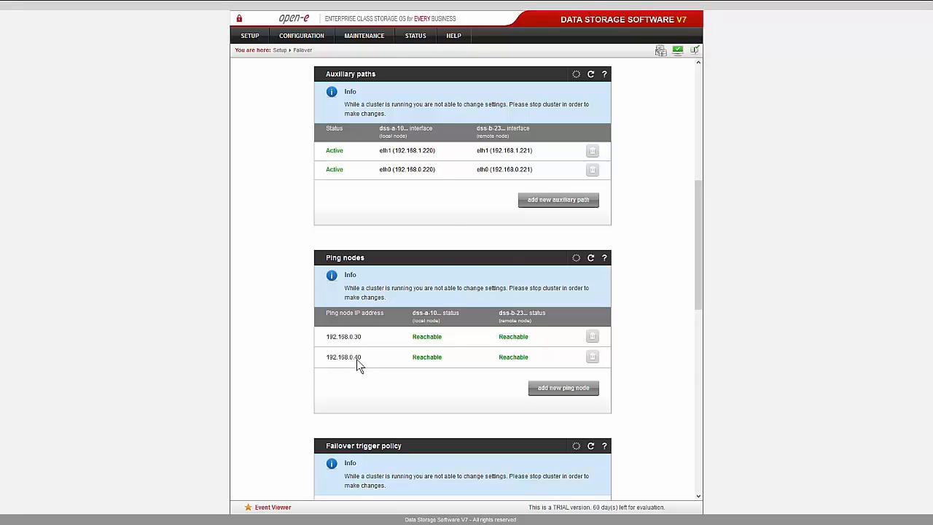
Step: Switch to the vSphere Client and start adding a network to vSwitch0 in the ESXi host's networking configuration
key(alt+Tab)
key(alt+Tab)
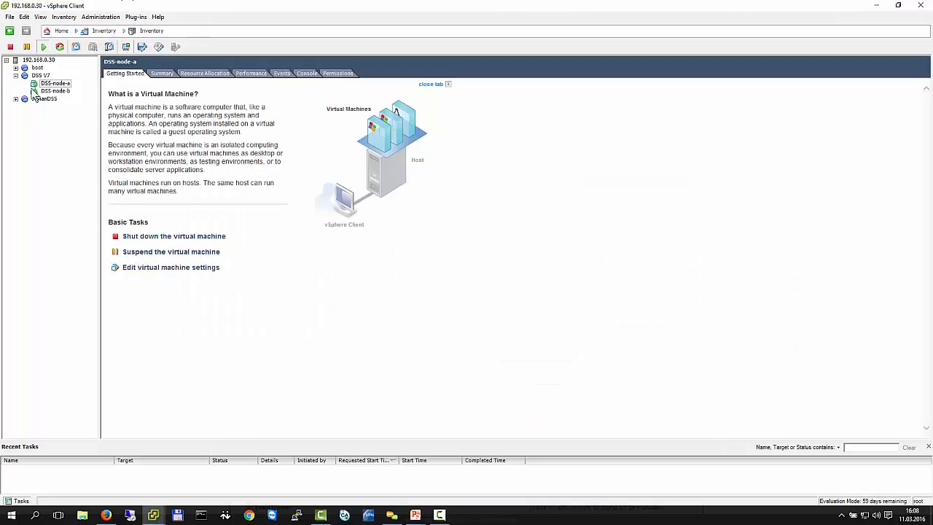
click(41, 60)
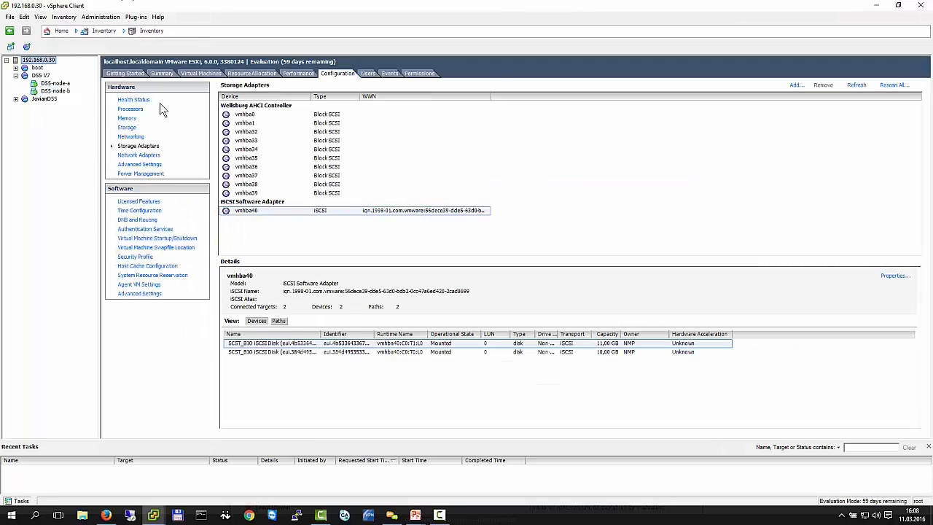
click(132, 137)
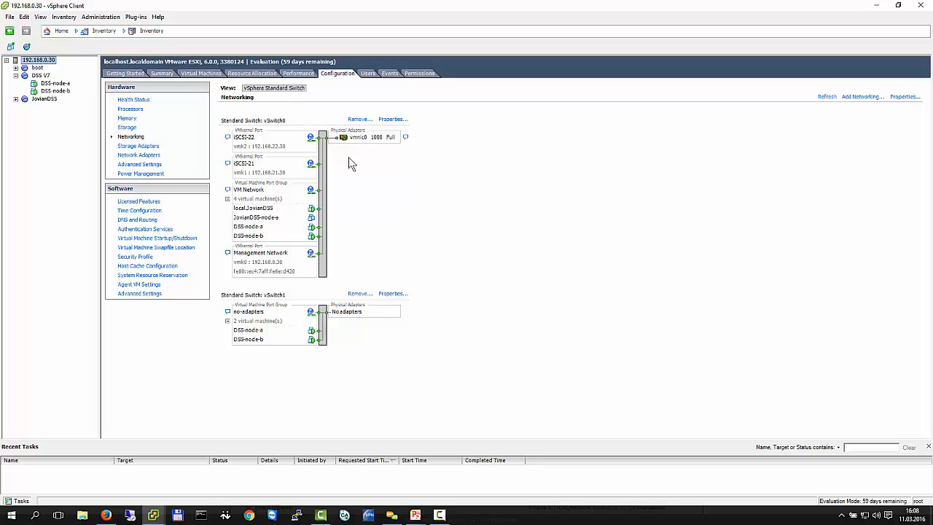
click(389, 119)
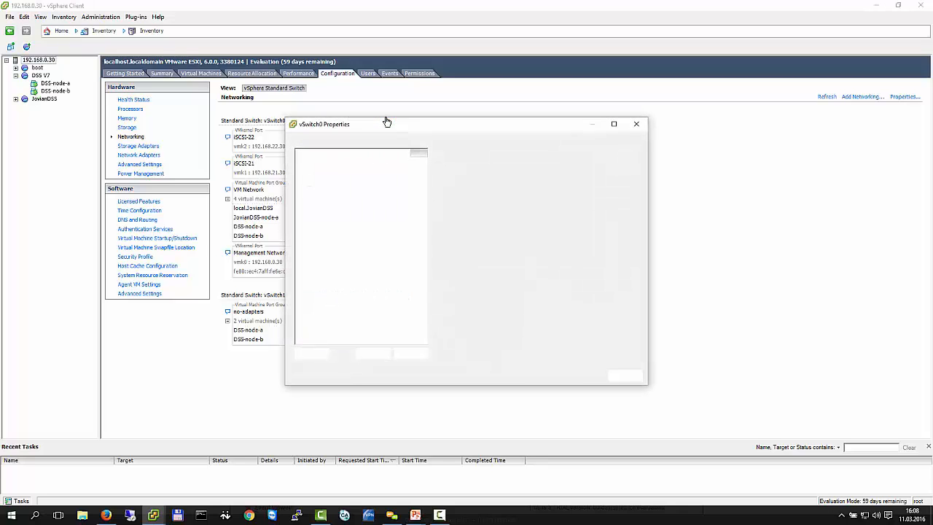
click(314, 356)
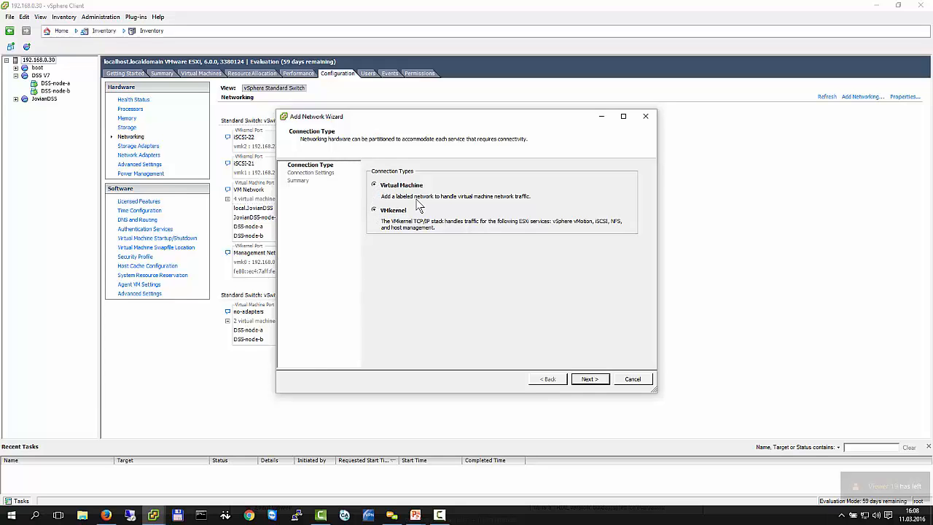
Step: Choose the VMkernel connection type and label the network "new ping node"
click(408, 210)
click(591, 379)
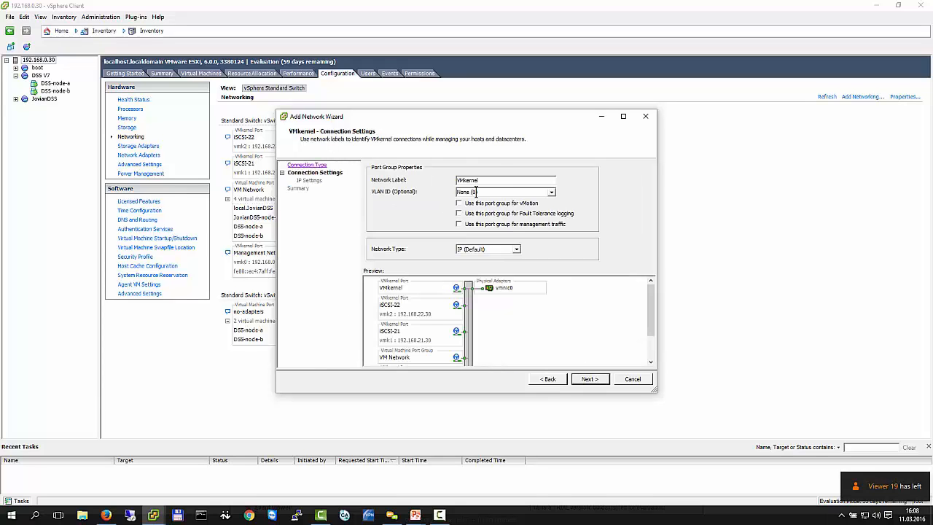
double_click(498, 180)
text(new ping node)
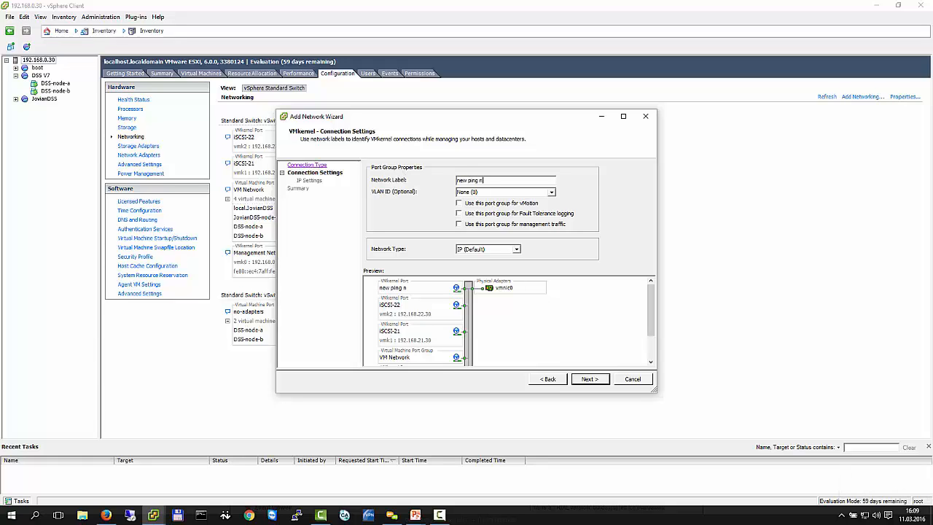
click(584, 382)
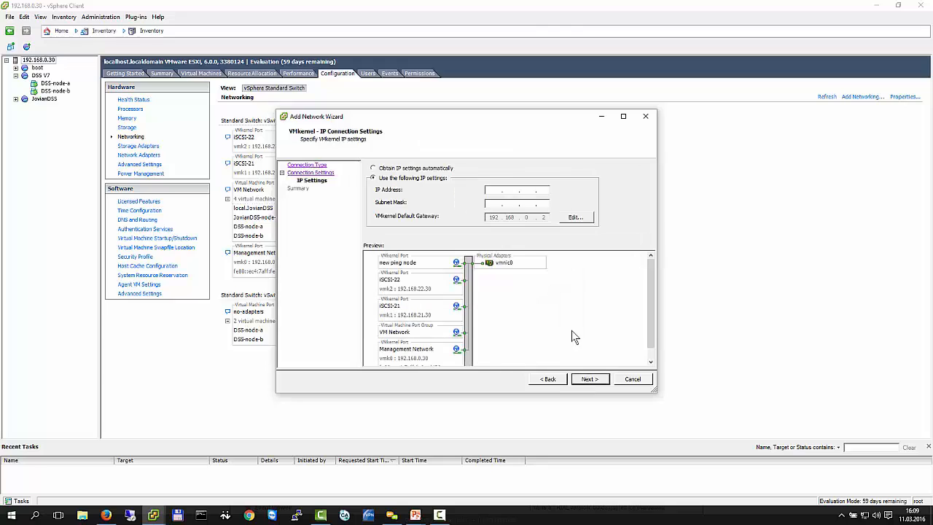
Step: Give the VMkernel port IP address 192.168.0.41 with subnet mask 255.255.255.0 and finish adding it
click(521, 192)
text(192.168.0.)
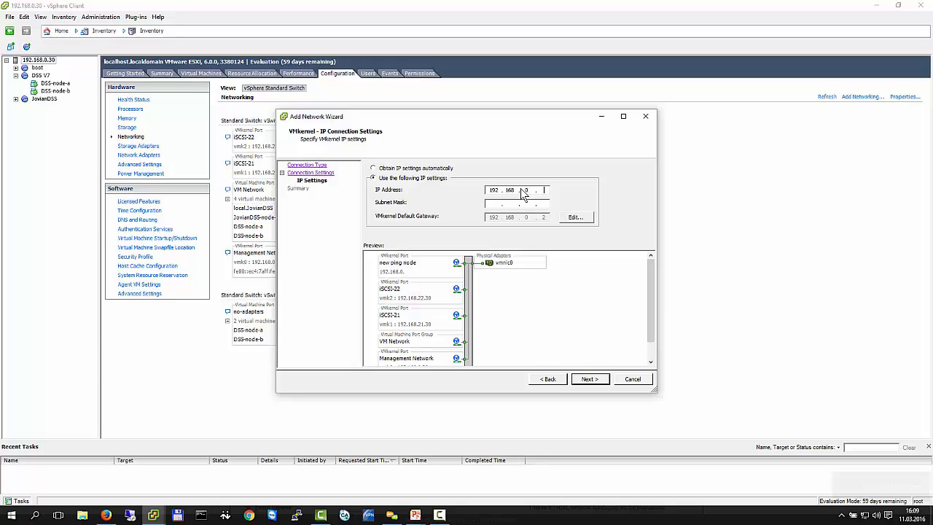
text(41)
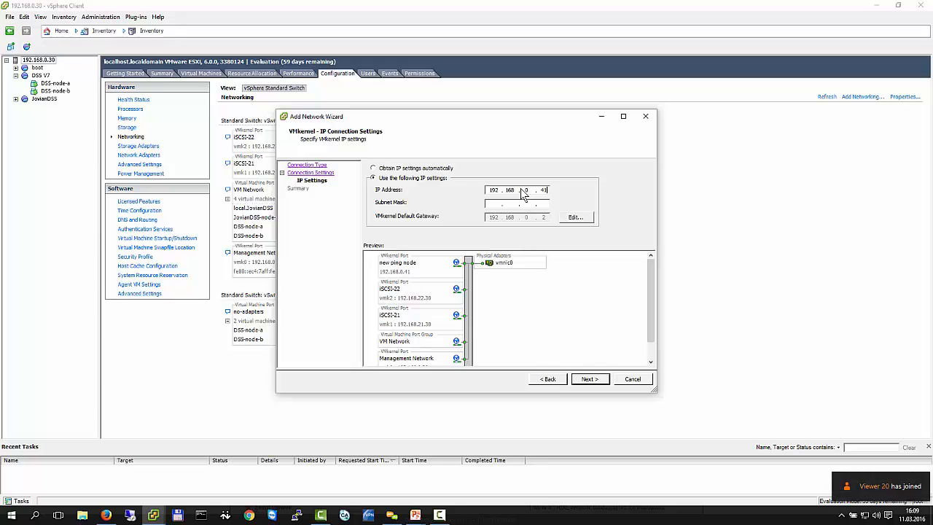
key(Tab)
text(255.255.255)
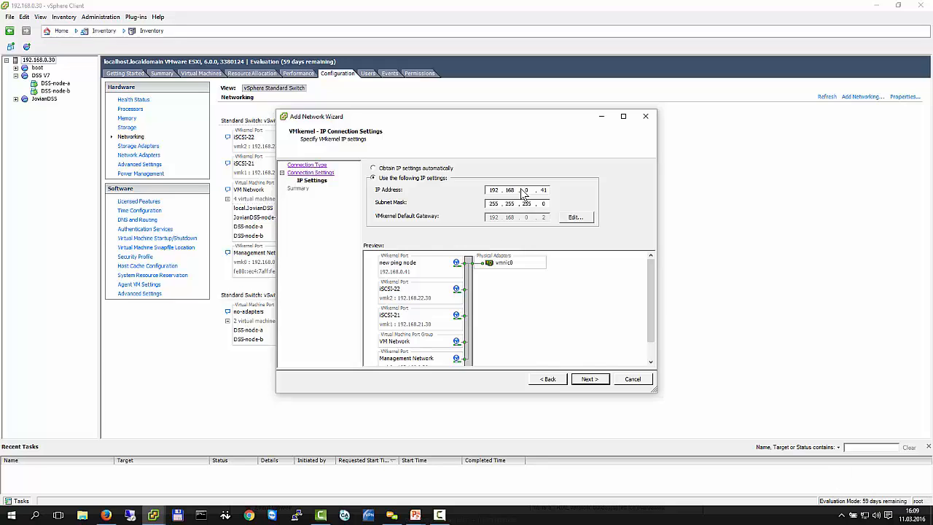
click(591, 381)
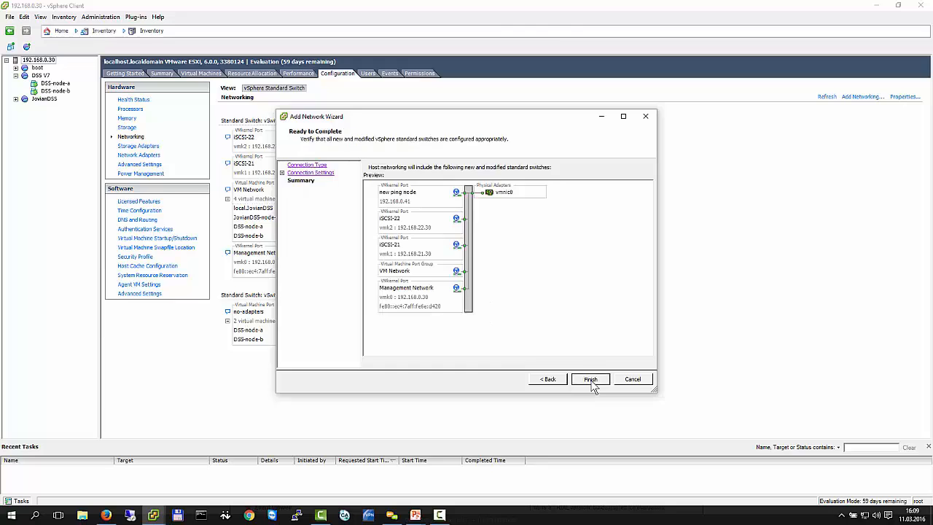
click(591, 380)
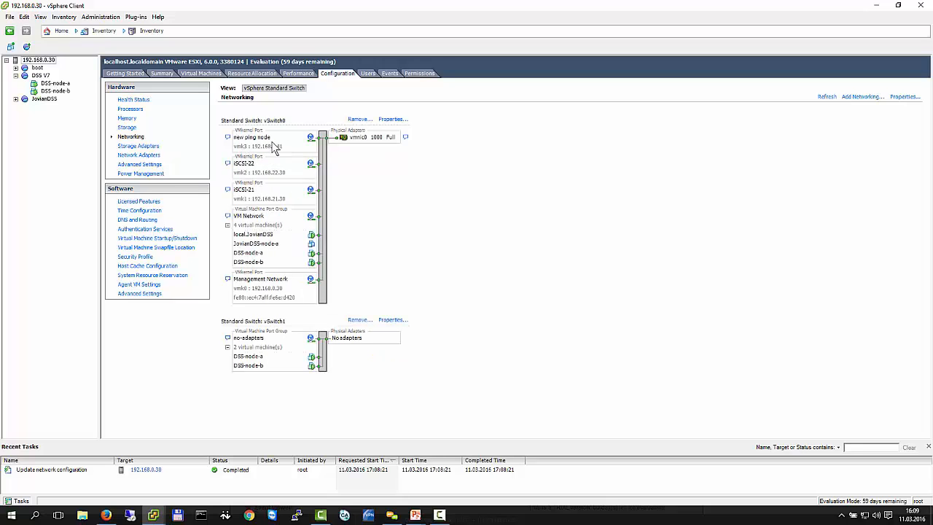
Step: Return to the dss-a failover page in Firefox and stop the cluster with the VIPs left enabled
click(106, 515)
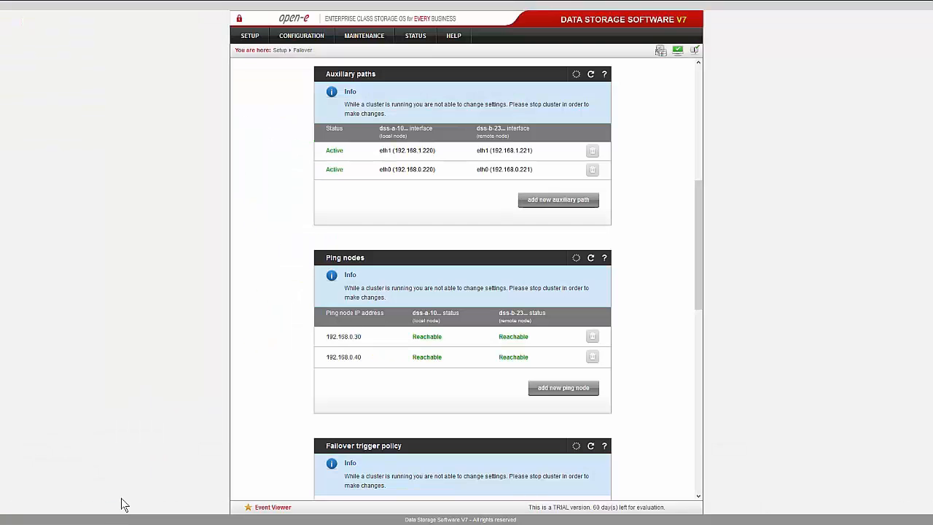
scroll(285, 317, up, 3)
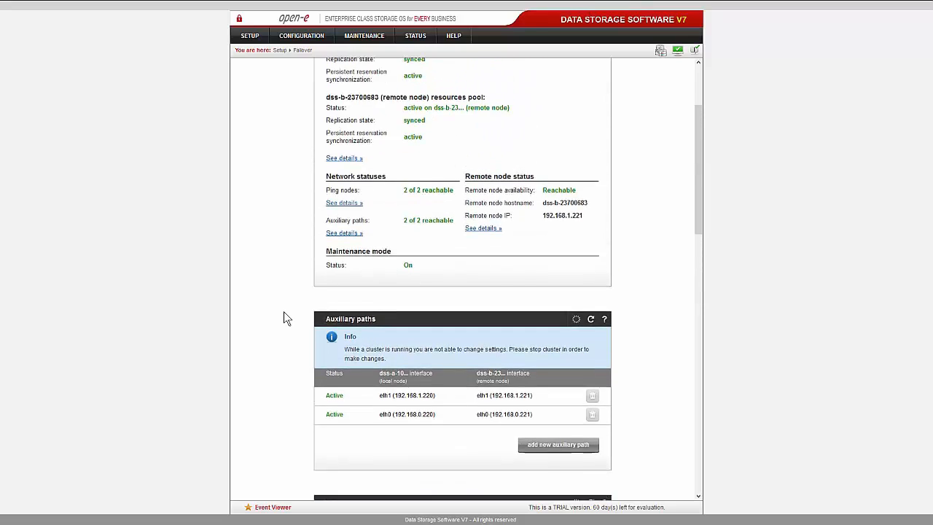
scroll(285, 317, up, 2)
click(455, 137)
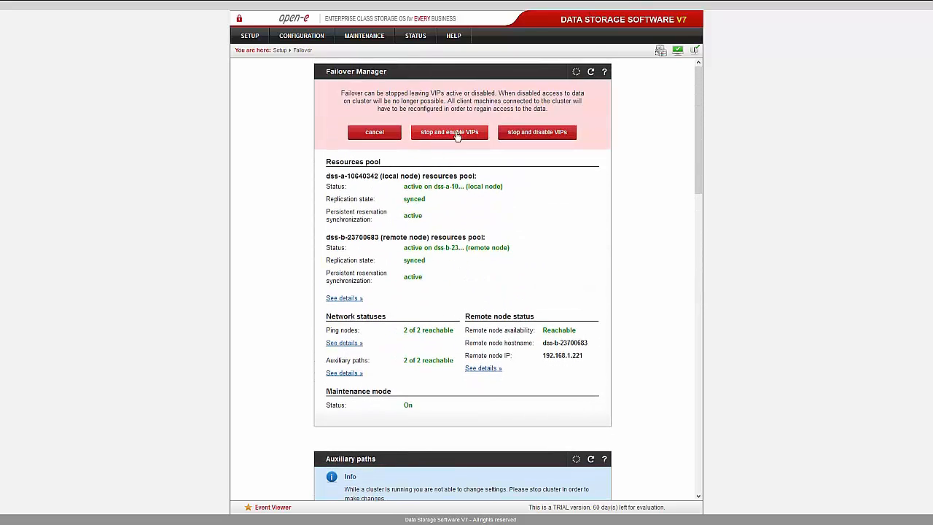
click(458, 136)
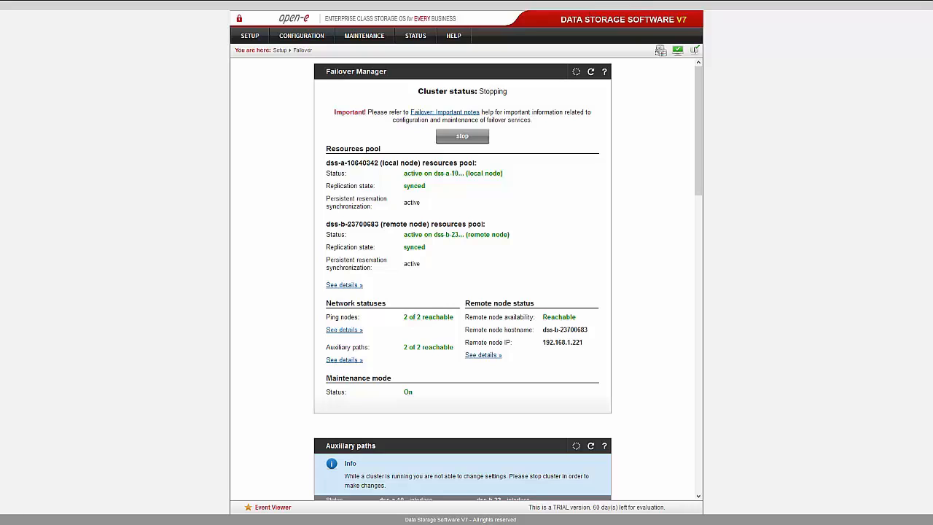
Step: Switch to the vSphere Client and browse the HA-iSCSI-0 and HA-iSCSI-1 datastores from the host's storage configuration
key(alt+Tab)
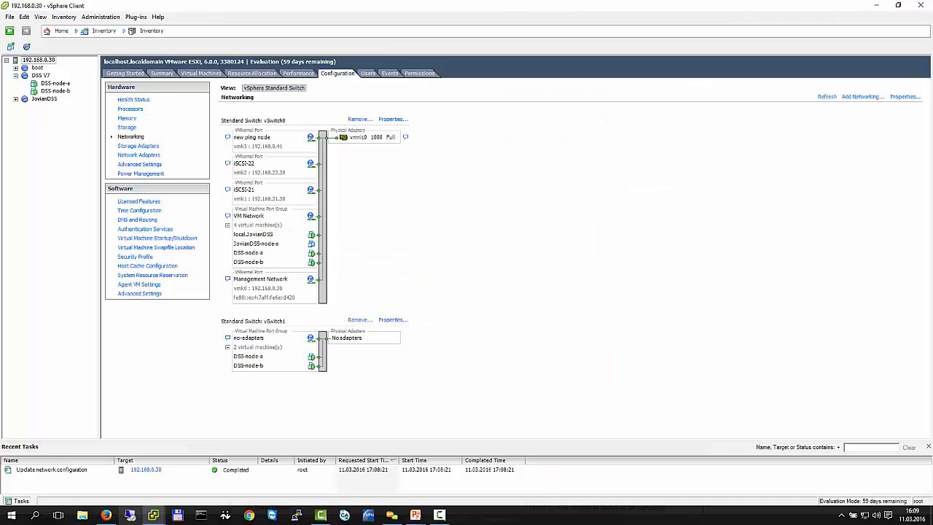
mouse_move(156, 516)
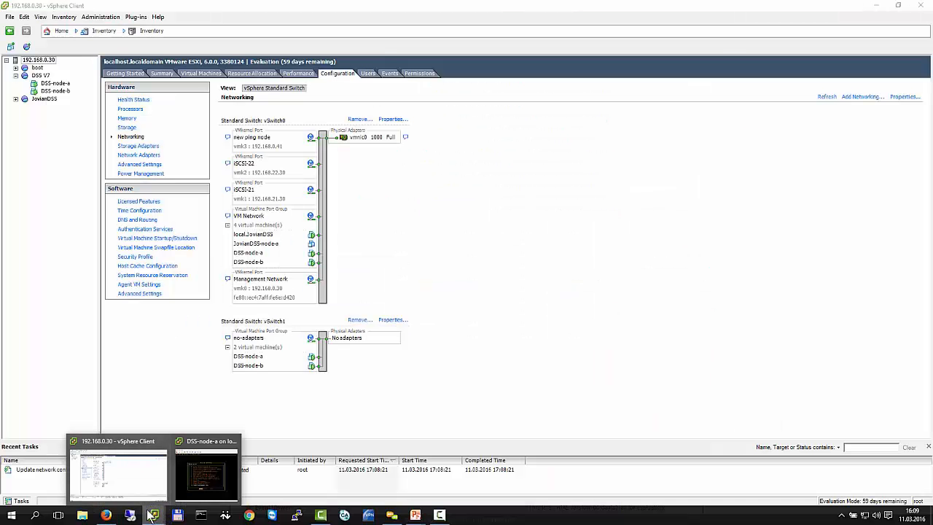
click(127, 128)
right_click(274, 128)
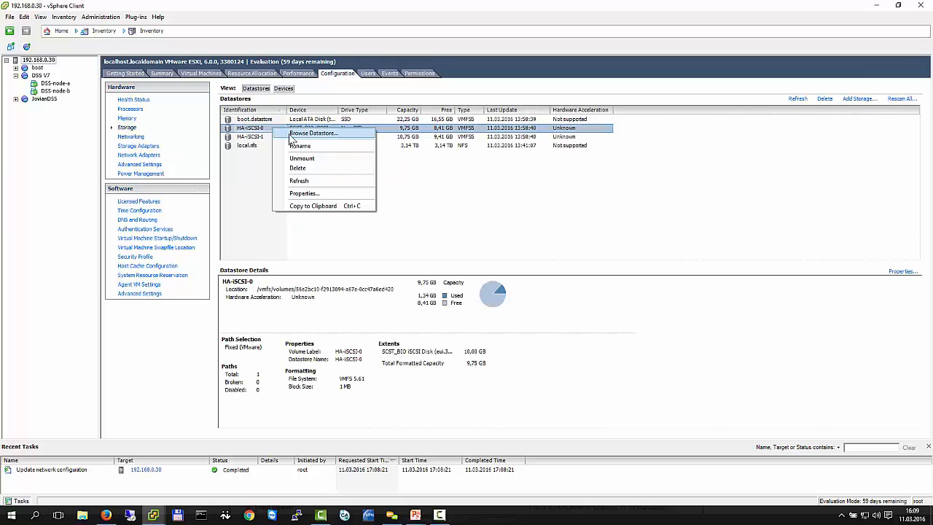
click(295, 133)
click(251, 156)
click(255, 137)
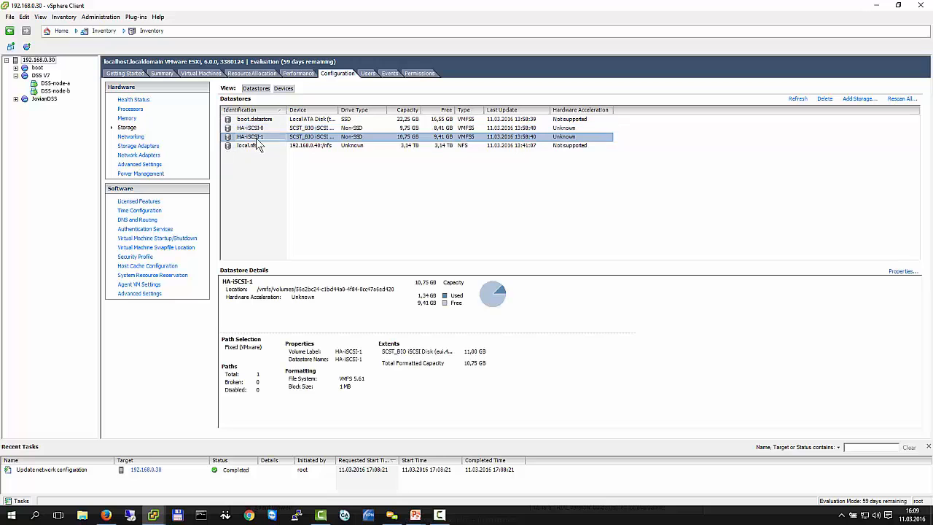
right_click(257, 138)
click(284, 144)
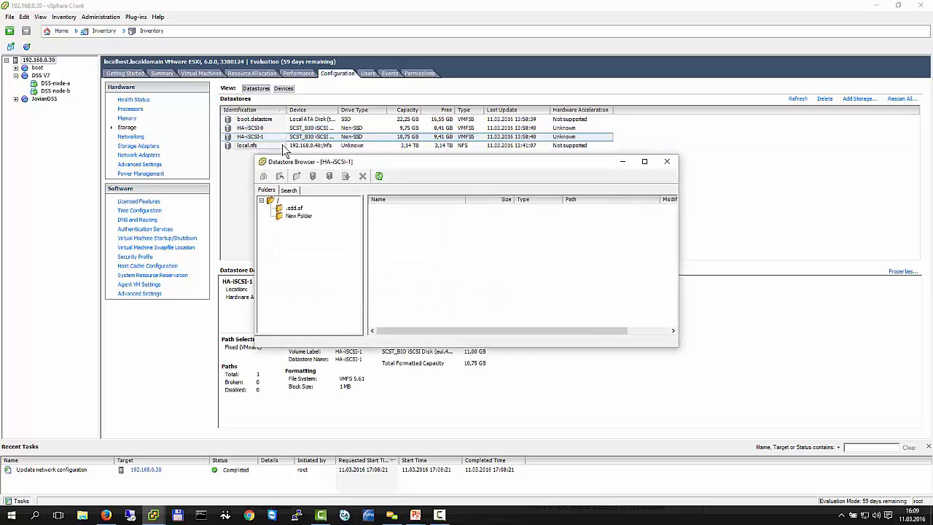
Step: Shrink the HA-iSCSI-0 and HA-iSCSI-1 datastore browsers, place them side by side, and refresh both to check access
drag(399, 184, 510, 307)
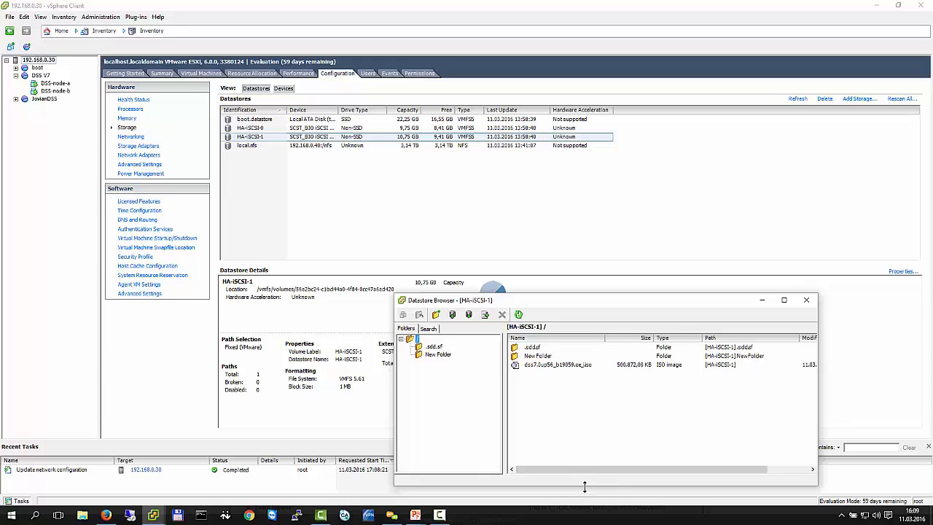
drag(584, 486, 600, 411)
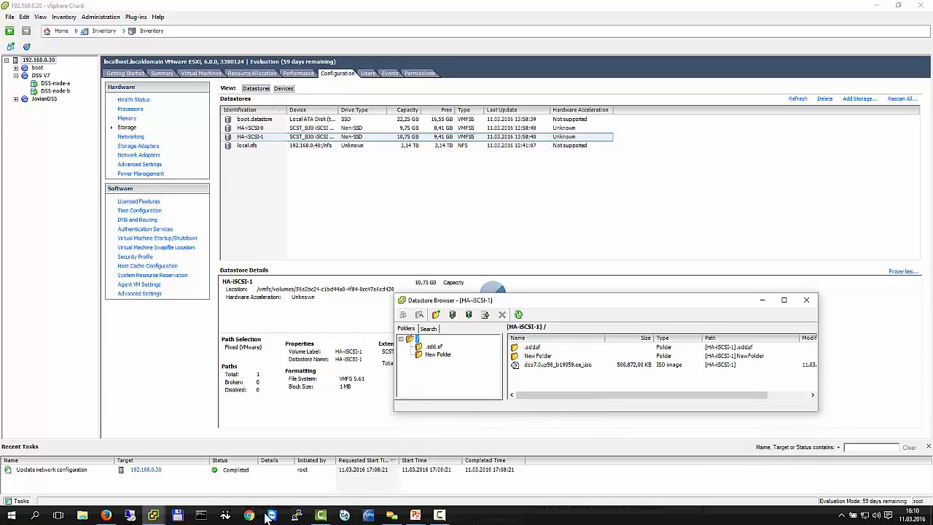
mouse_move(154, 517)
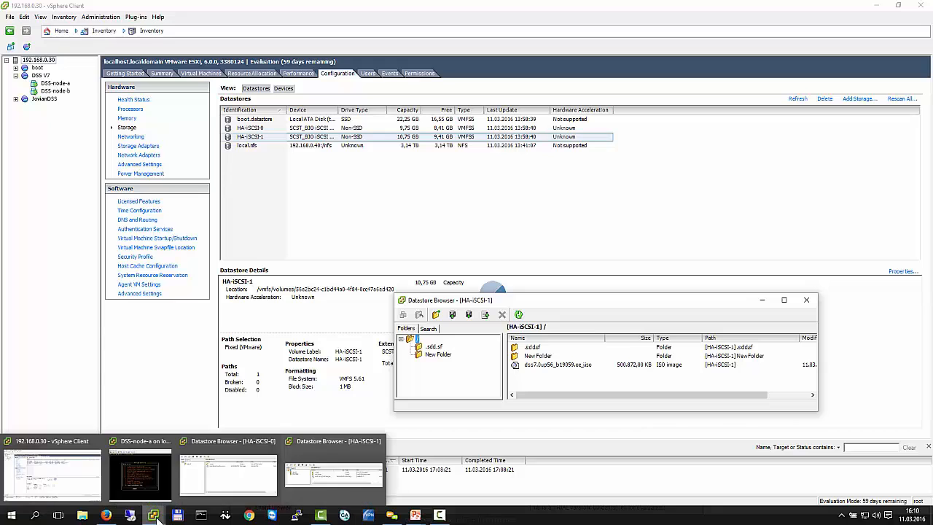
click(204, 478)
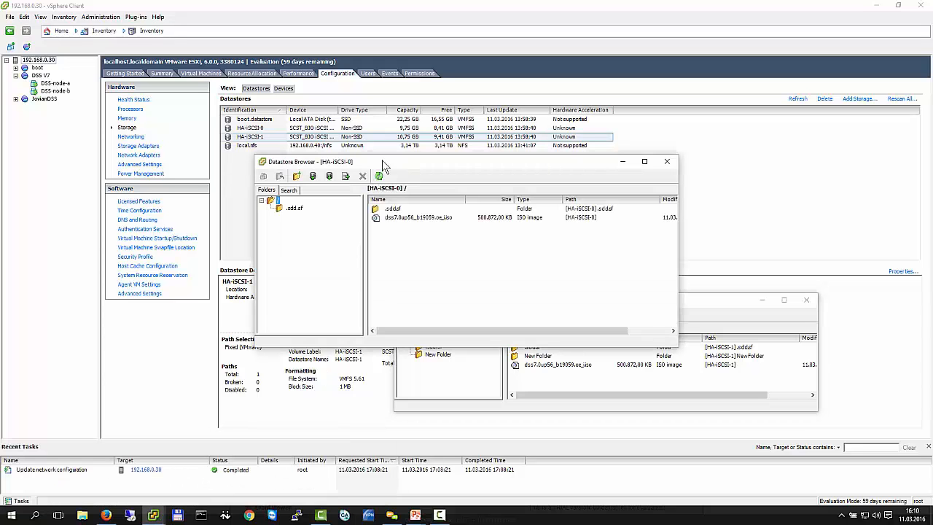
drag(378, 166, 159, 303)
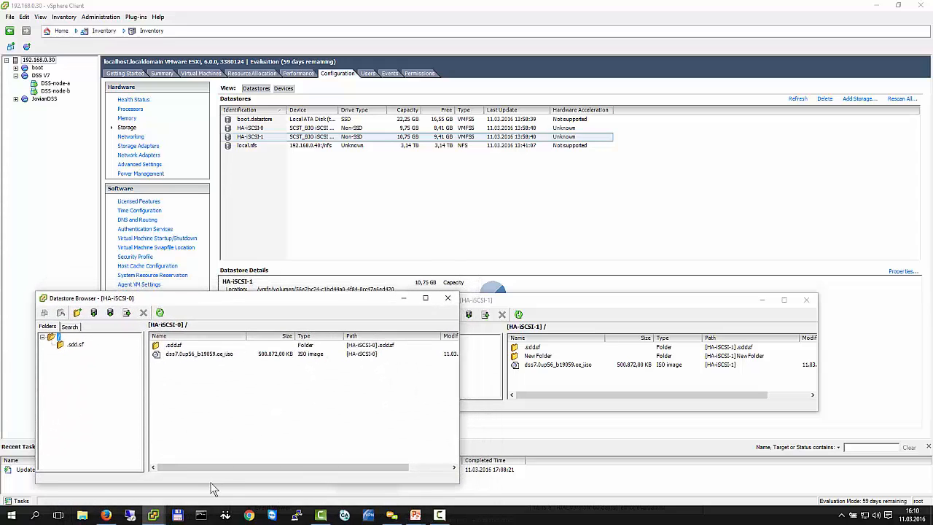
drag(210, 486, 227, 410)
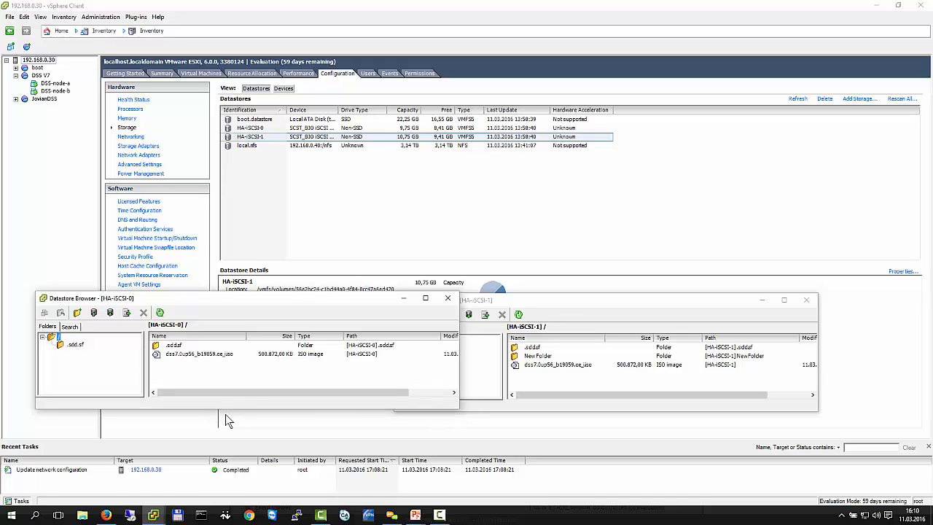
drag(540, 306, 633, 299)
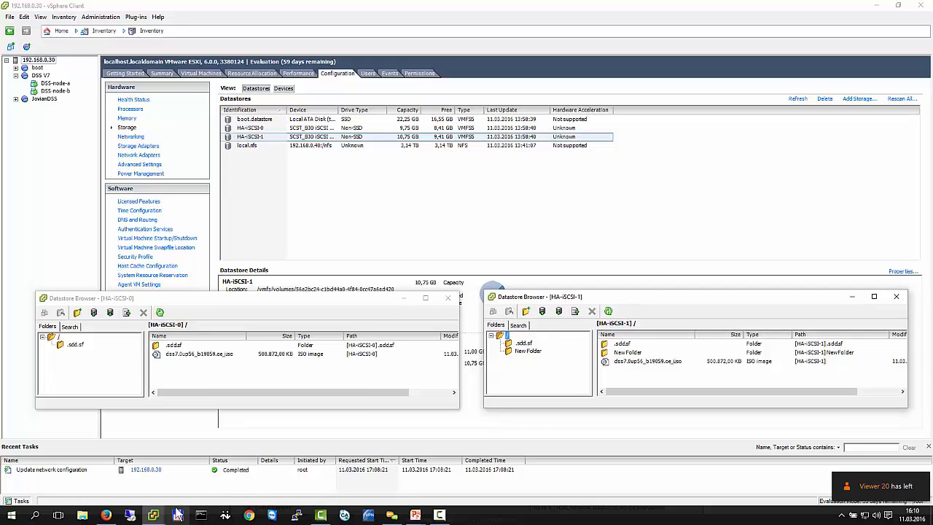
click(161, 312)
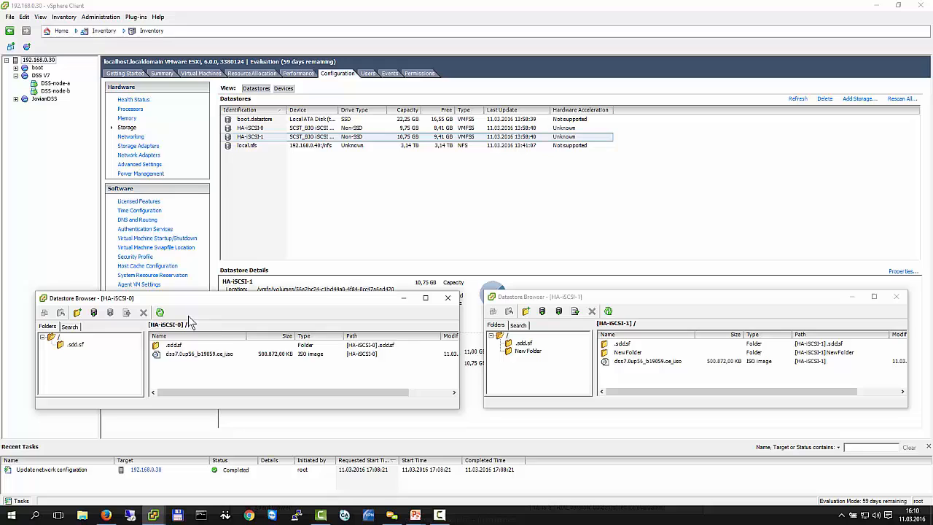
click(602, 315)
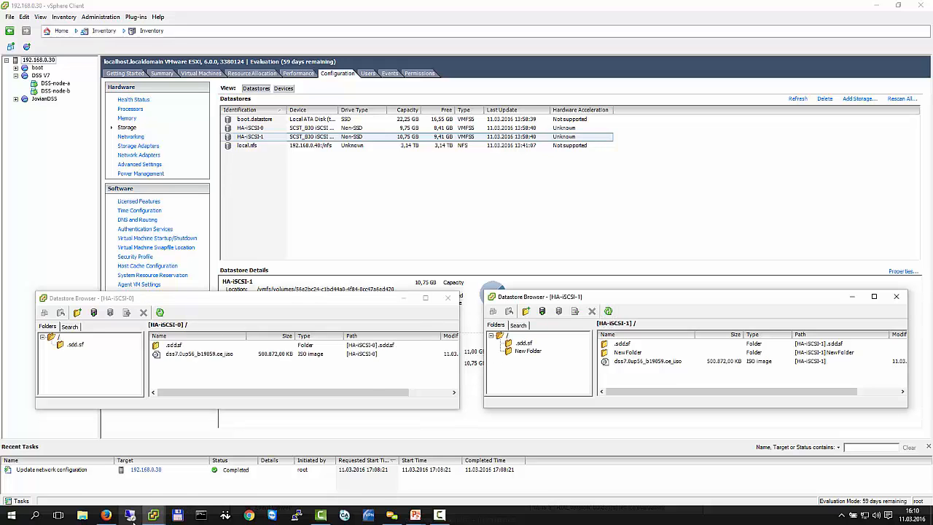
Step: Switch to the dss-a failover page in Firefox and remove the ping node 192.168.0.40
click(107, 515)
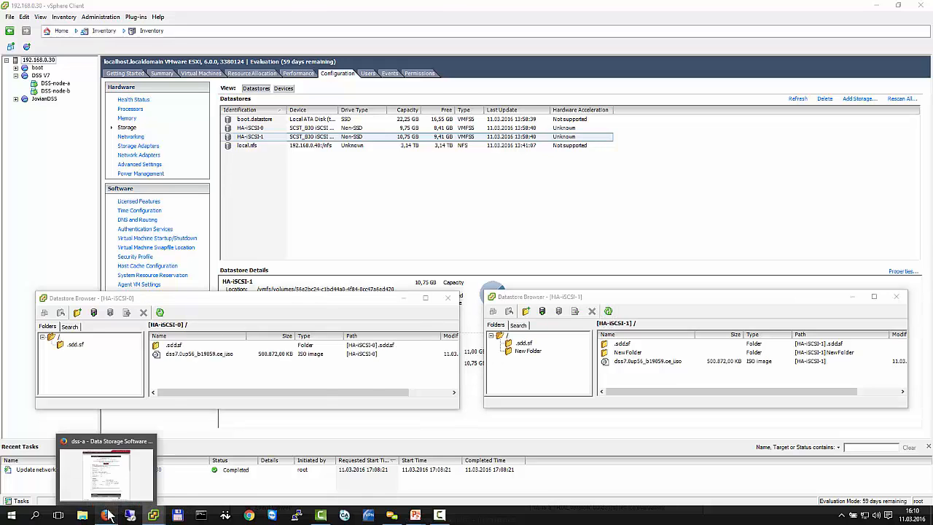
click(107, 515)
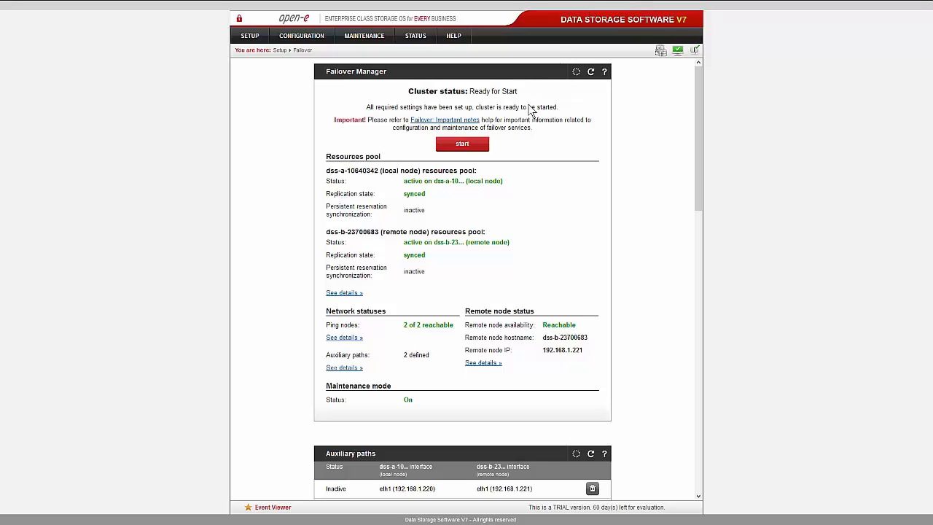
scroll(459, 211, down, 5)
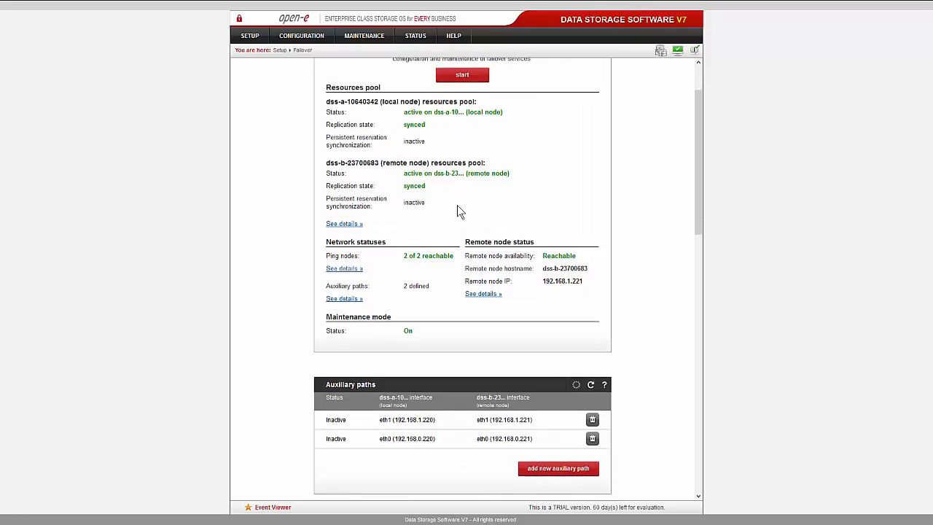
scroll(456, 216, down, 2)
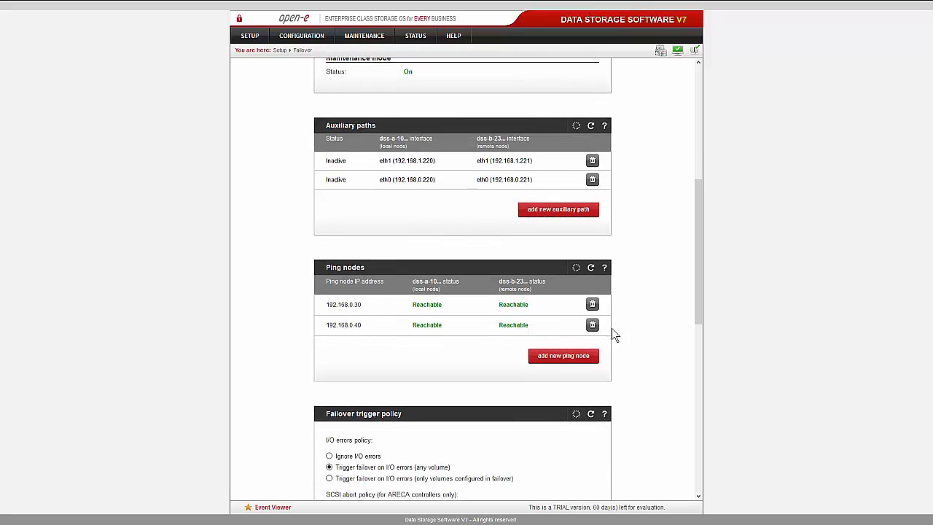
click(591, 324)
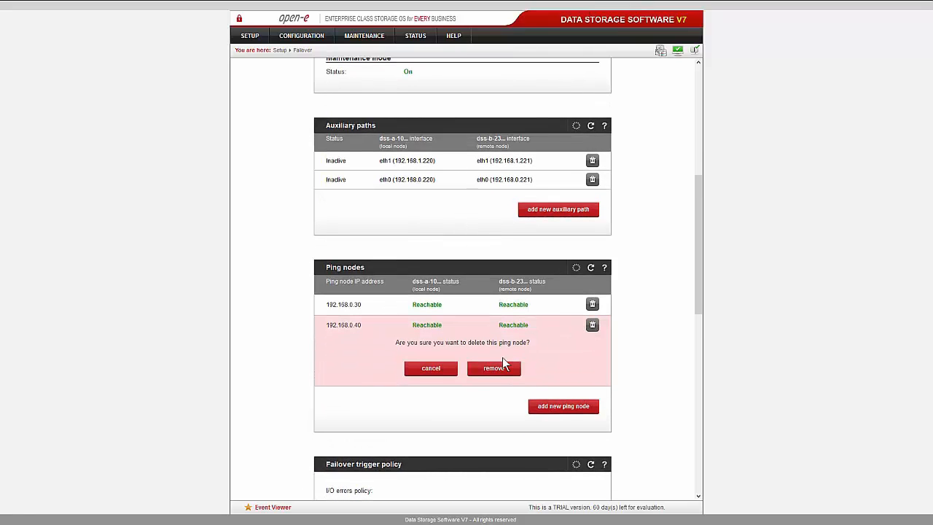
click(494, 370)
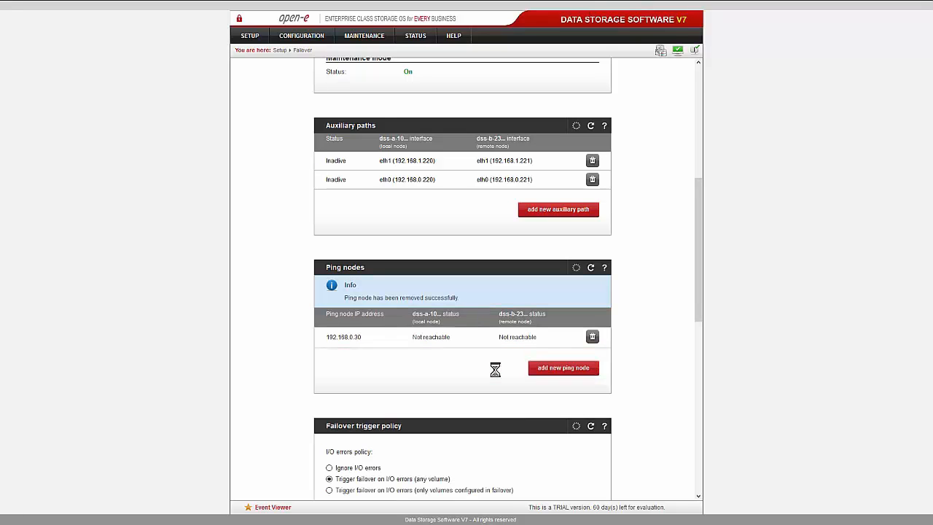
Step: Add a new ping node with the IP address 192.168.0.41
click(545, 369)
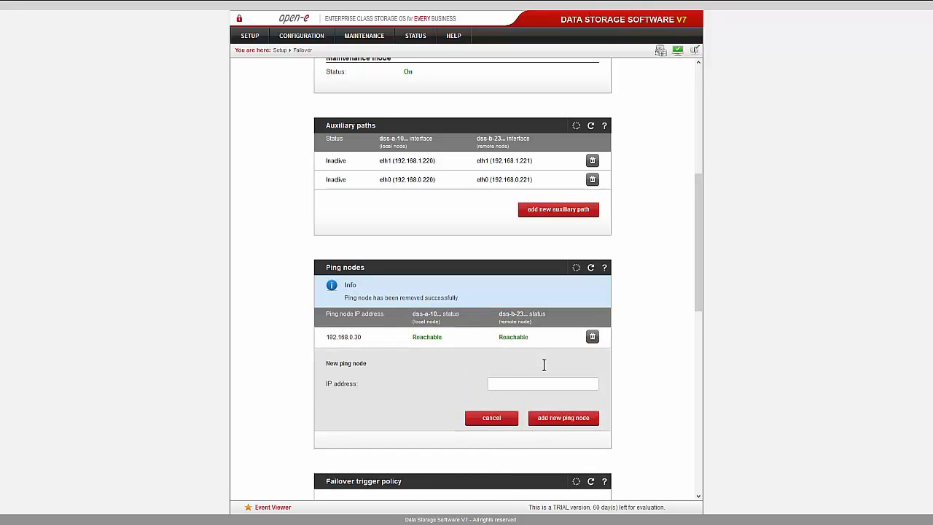
text(192)
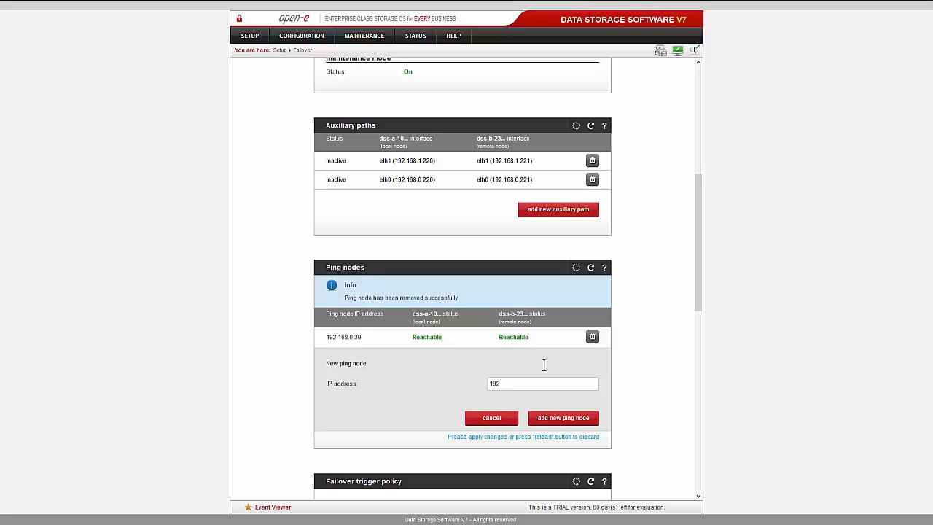
text(.168.0.41)
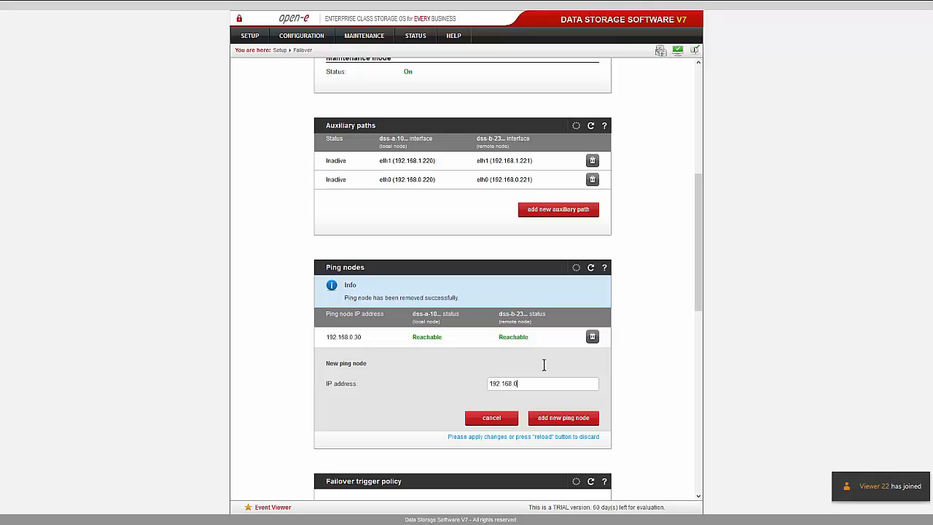
click(576, 417)
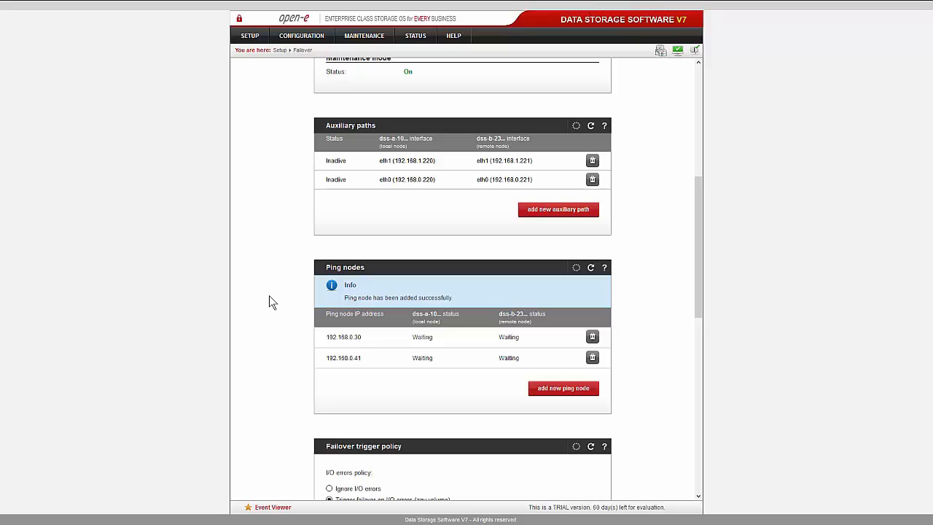
Step: Start the cluster from the Failover Manager and confirm the start
scroll(268, 296, up, 4)
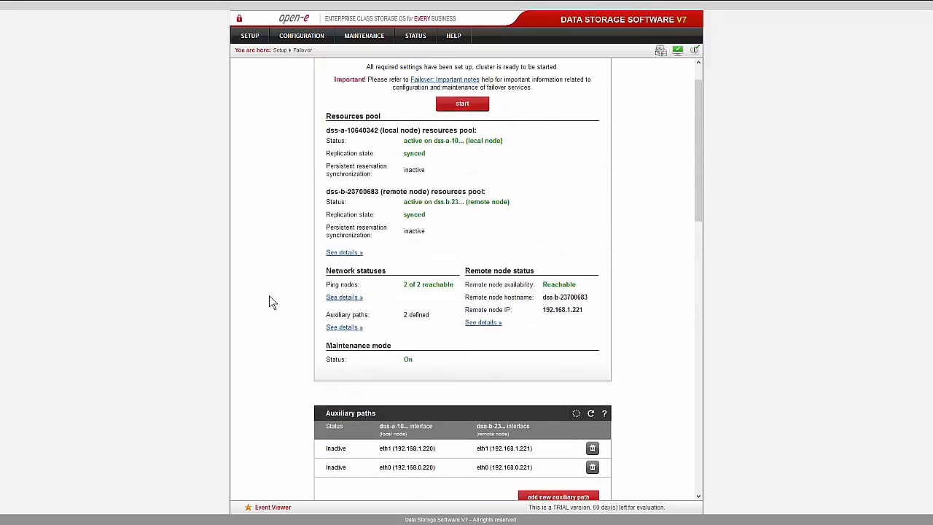
scroll(269, 295, up, 1)
click(459, 140)
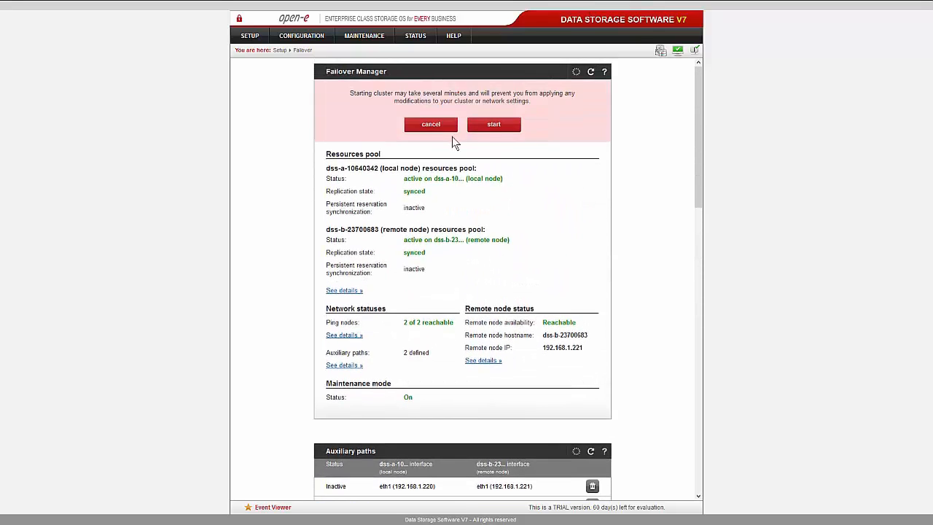
click(489, 125)
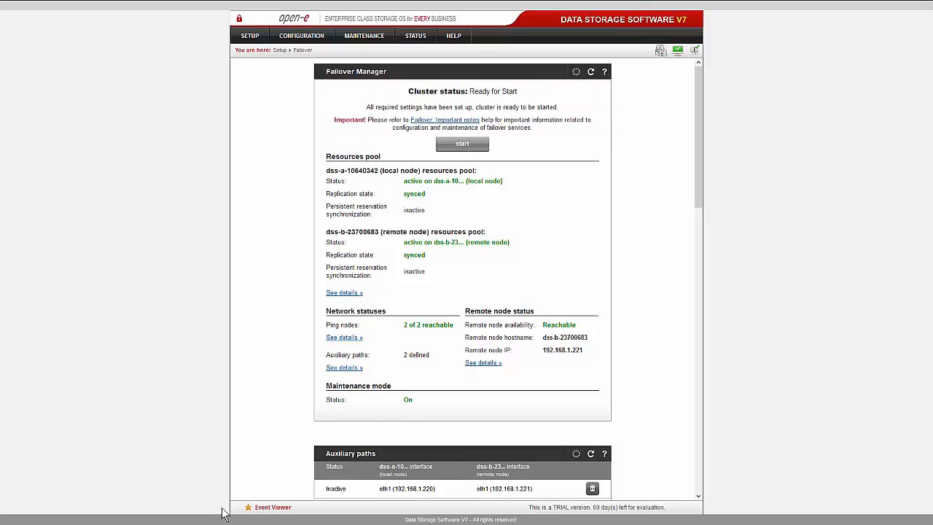
Step: Bring both datastore browsers in front of the failover page and refresh HA-iSCSI-0 and HA-iSCSI-1 to check access
key(alt+Tab)
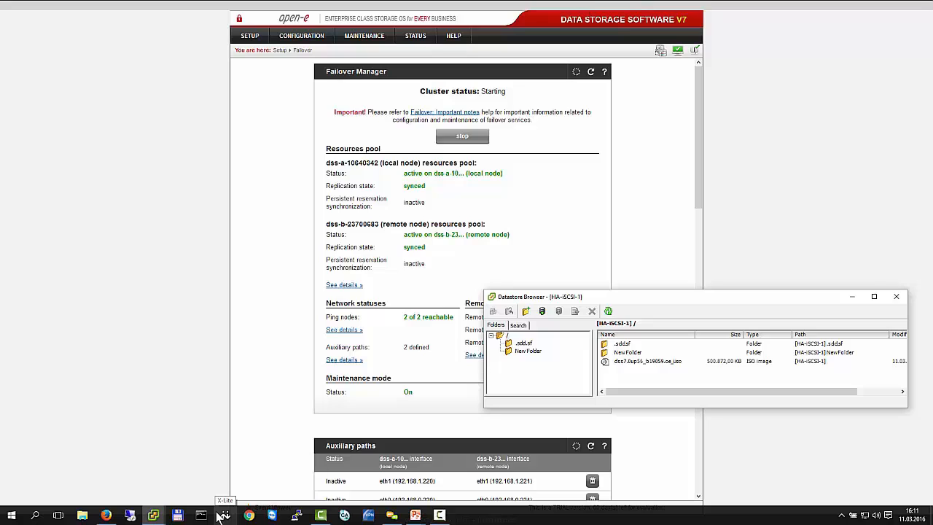
key(alt+Tab)
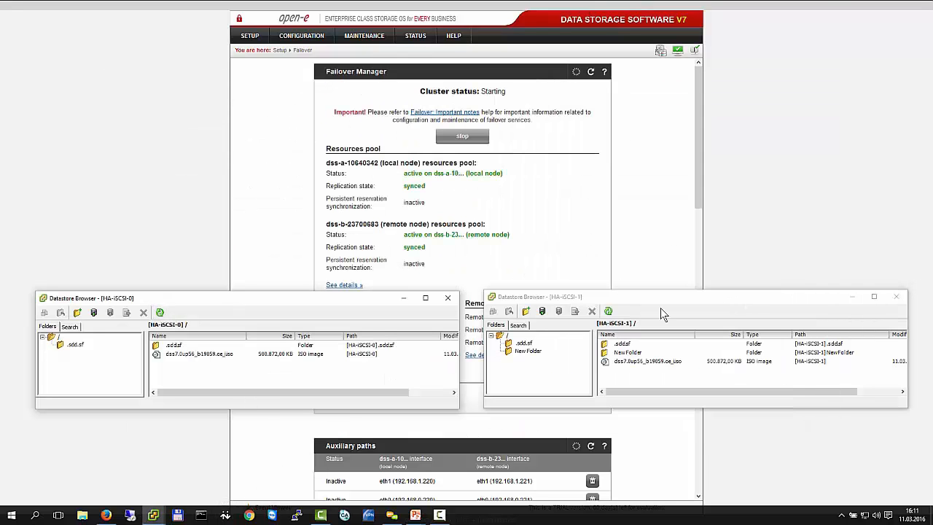
click(609, 311)
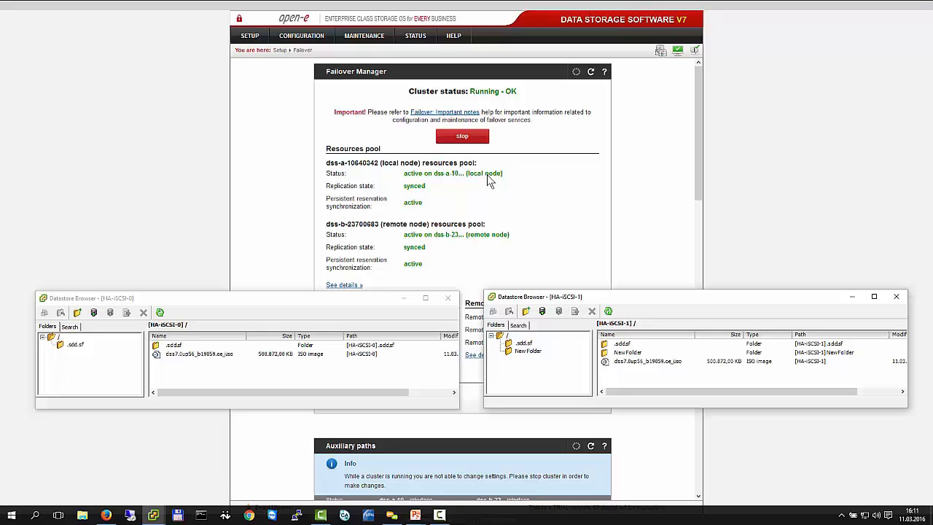
click(159, 312)
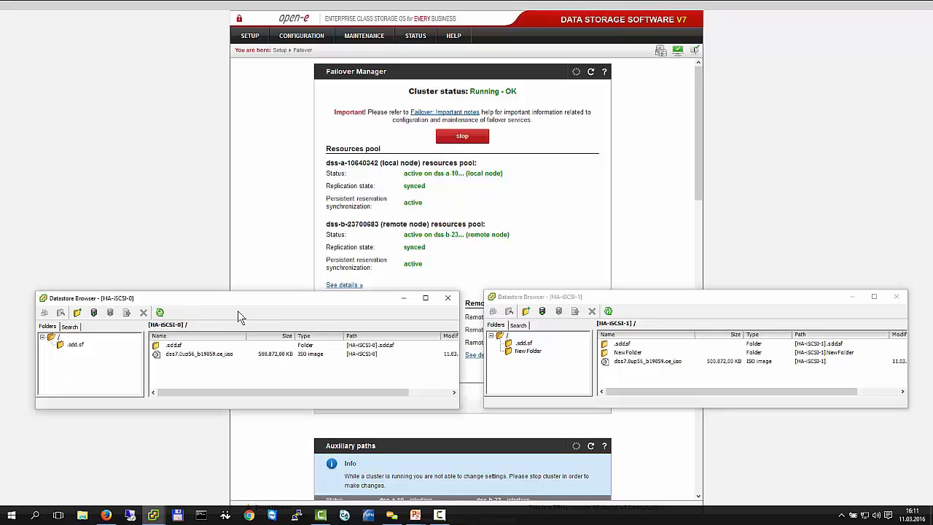
click(607, 311)
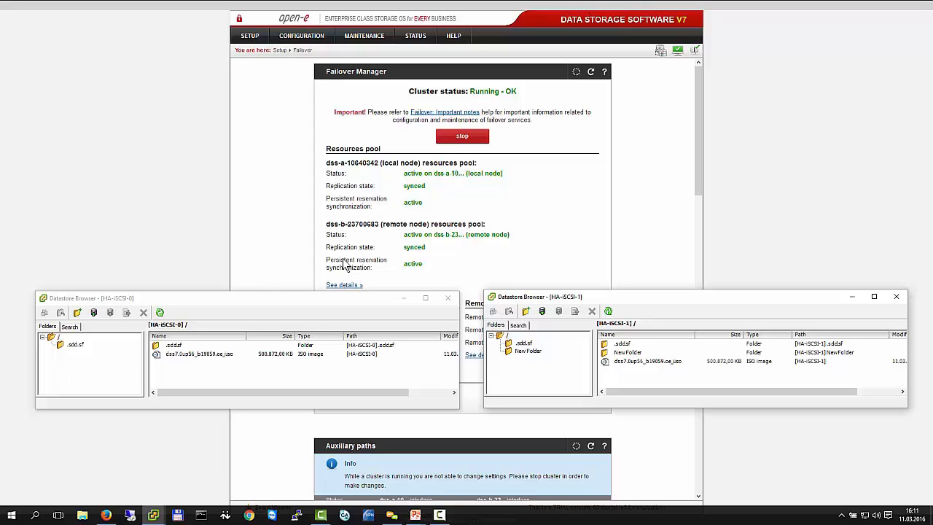
Step: Switch to the vSphere Client and open the virtual machine settings of DSS-node-b
key(alt+Tab)
key(alt+Tab)
key(alt+Tab)
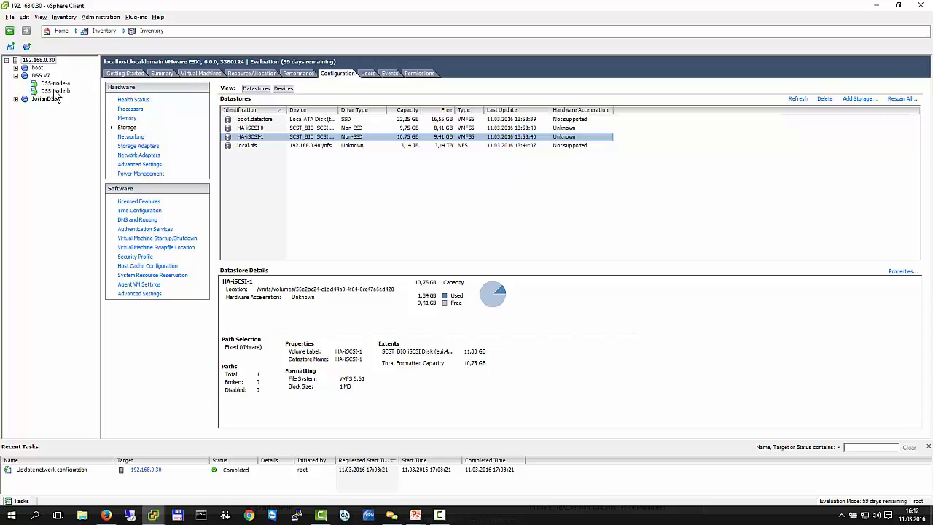
click(57, 92)
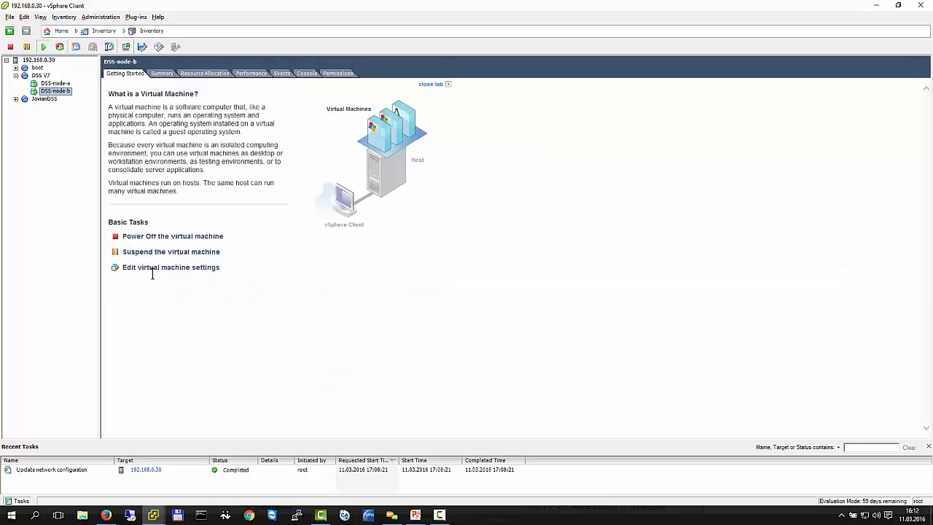
click(156, 268)
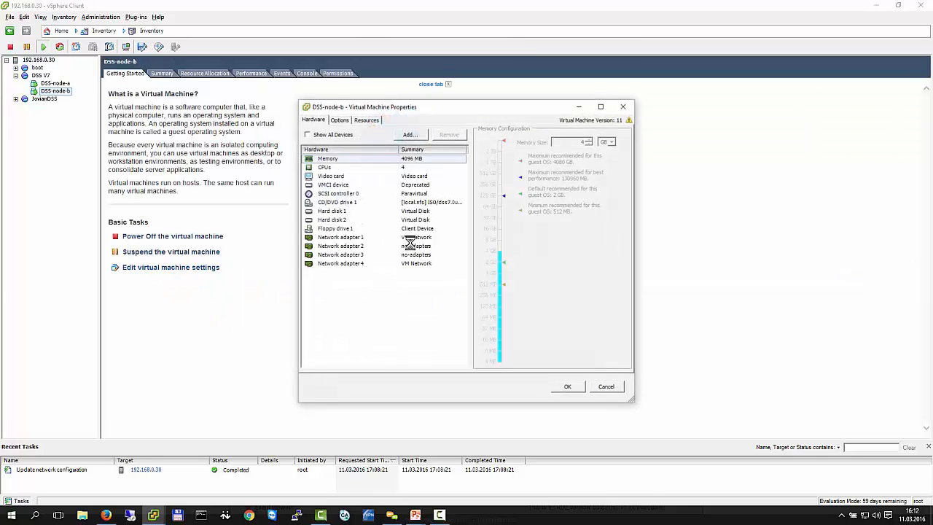
Step: Inspect the network label and MAC address of network adapters 1 and 4 of DSS-node-b
click(361, 237)
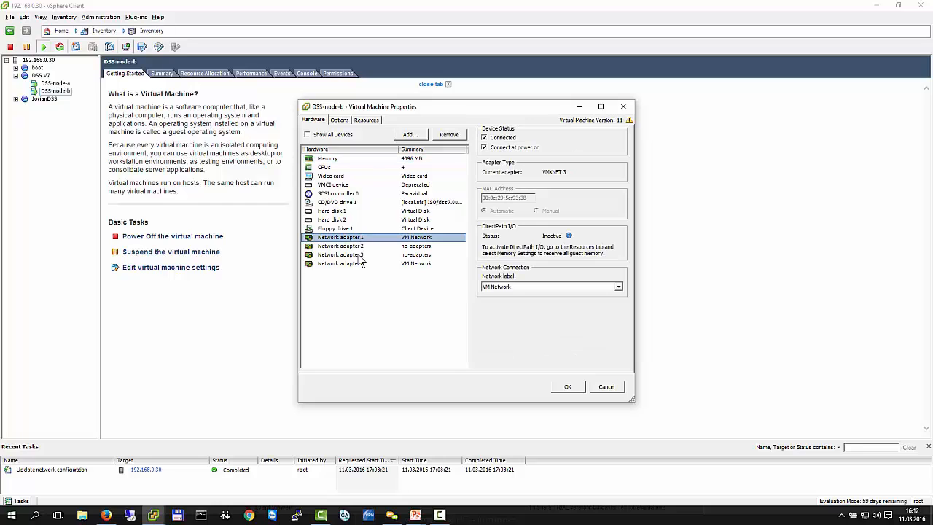
click(354, 263)
click(359, 238)
click(365, 265)
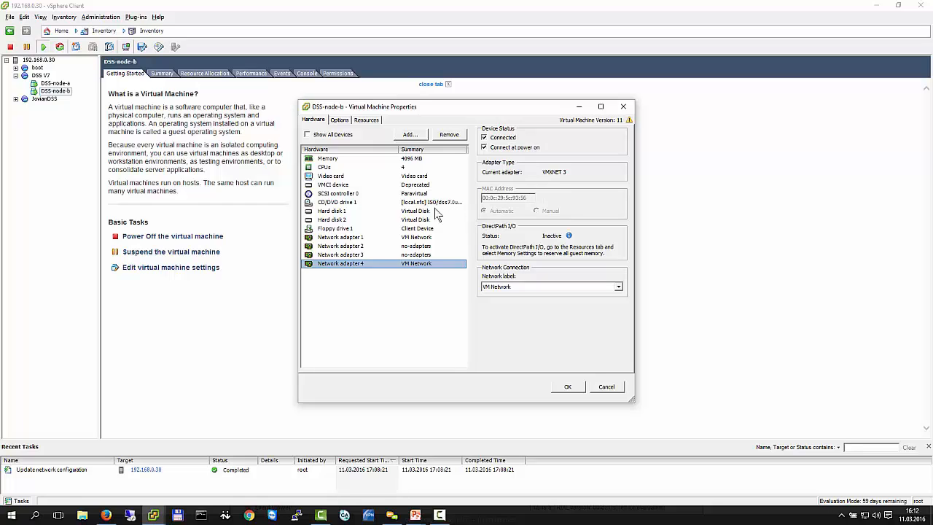
Step: Switch to the dss-b page in Firefox and look up the MAC address of eth1 in the network interfaces
click(107, 513)
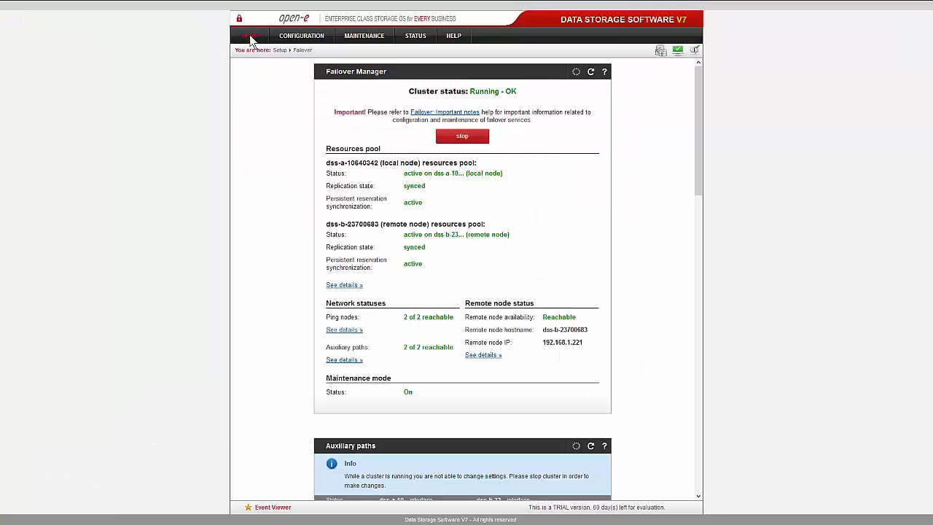
click(164, 10)
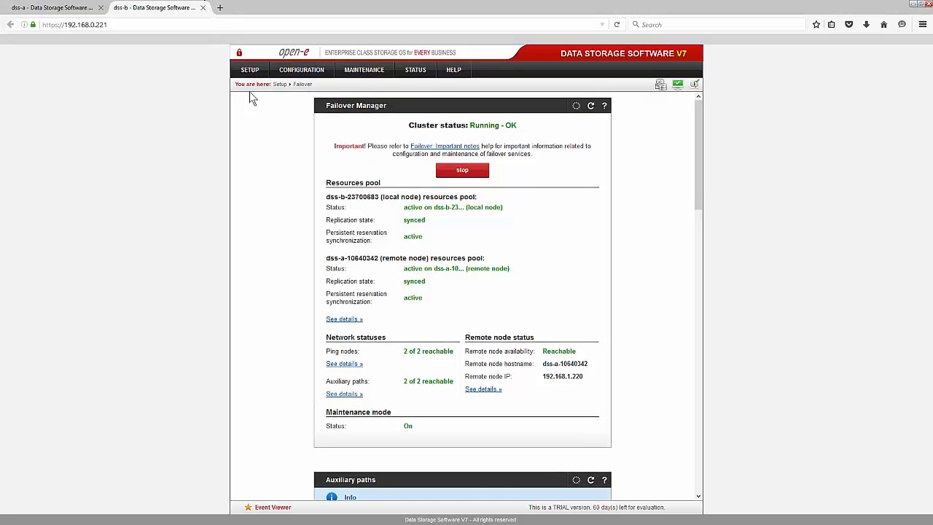
mouse_move(249, 40)
click(268, 67)
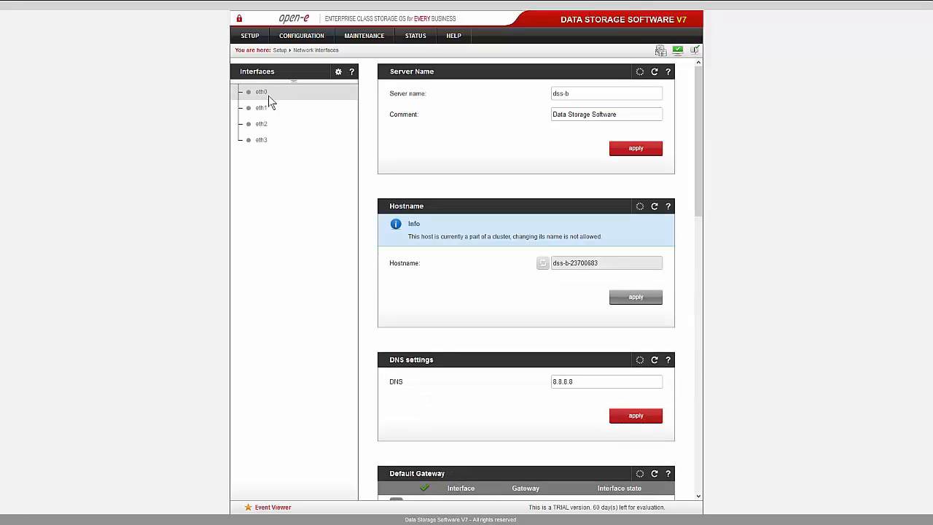
click(262, 109)
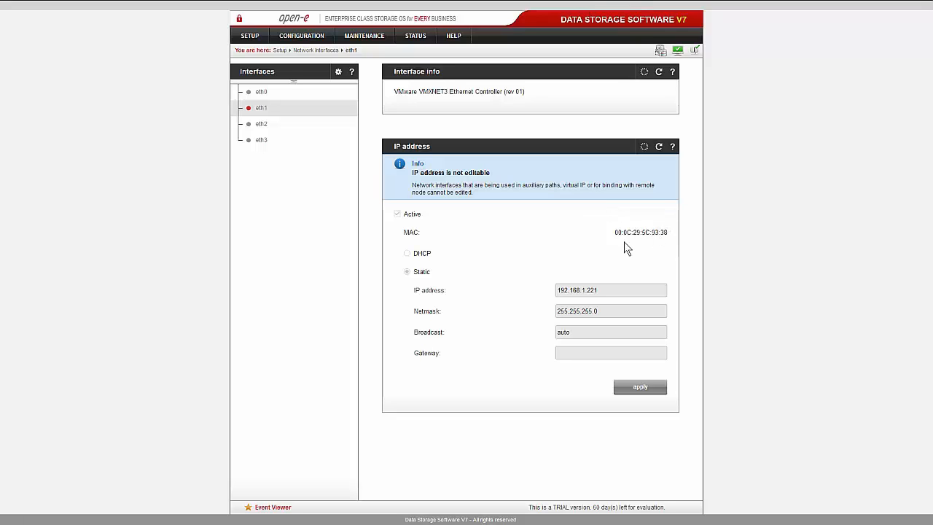
Step: Return to the DSS-node-b properties and compare the network adapters' MAC addresses to find the one belonging to eth1
key(alt+Tab)
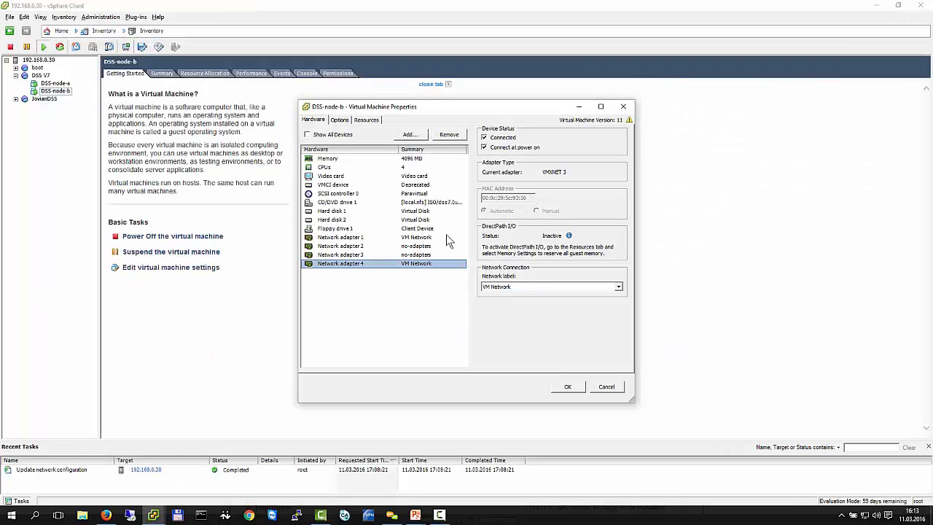
click(361, 246)
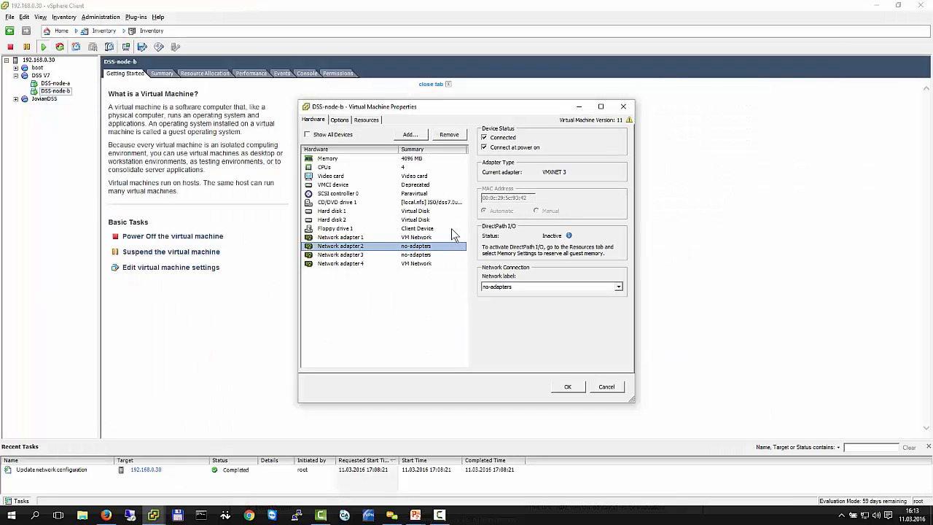
click(408, 237)
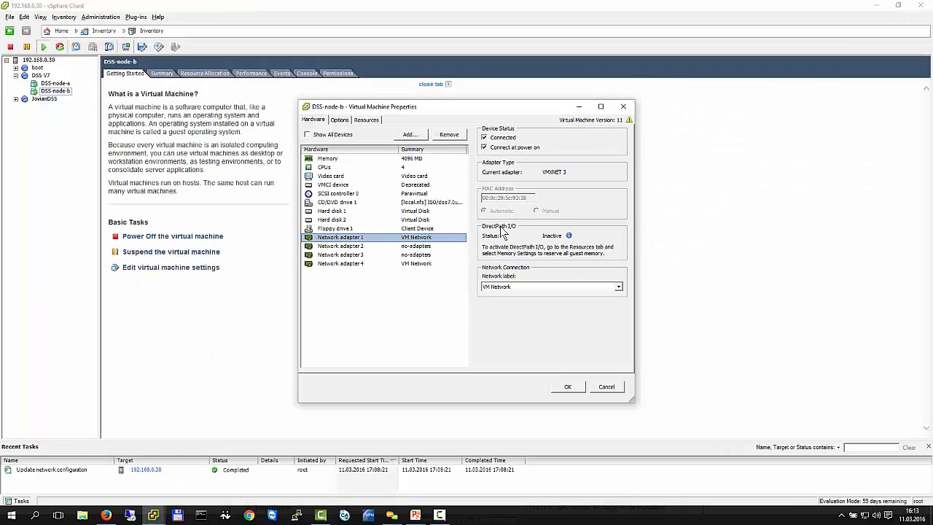
click(385, 263)
click(385, 257)
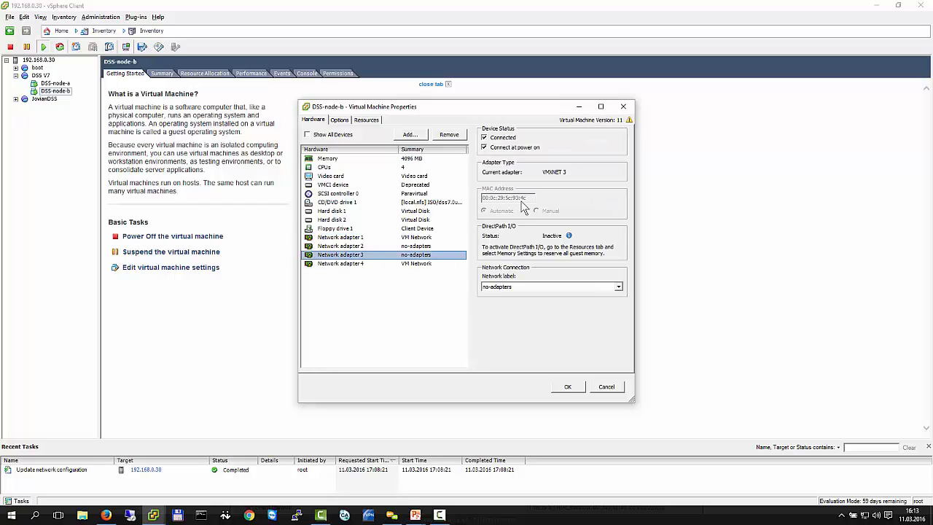
click(387, 246)
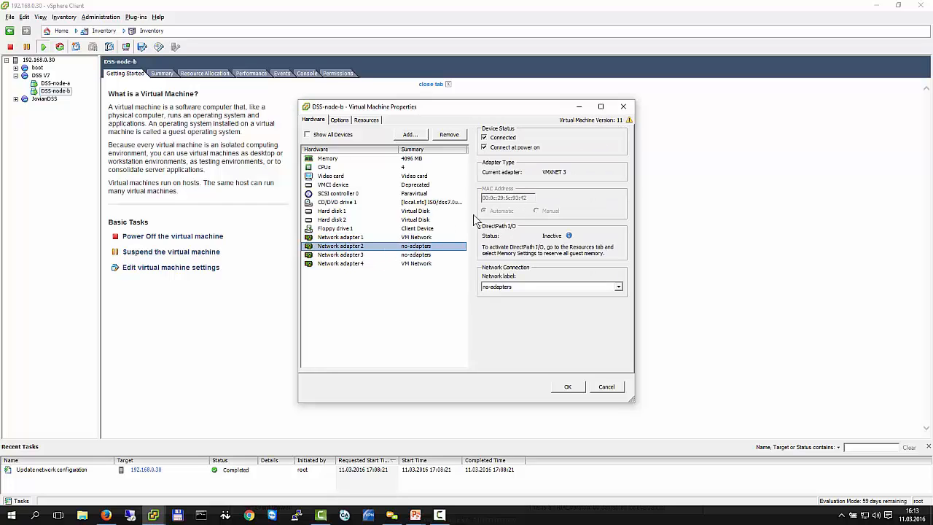
Step: Change the network label of DSS-node-b's network adapter 1 to no-adapters
click(370, 237)
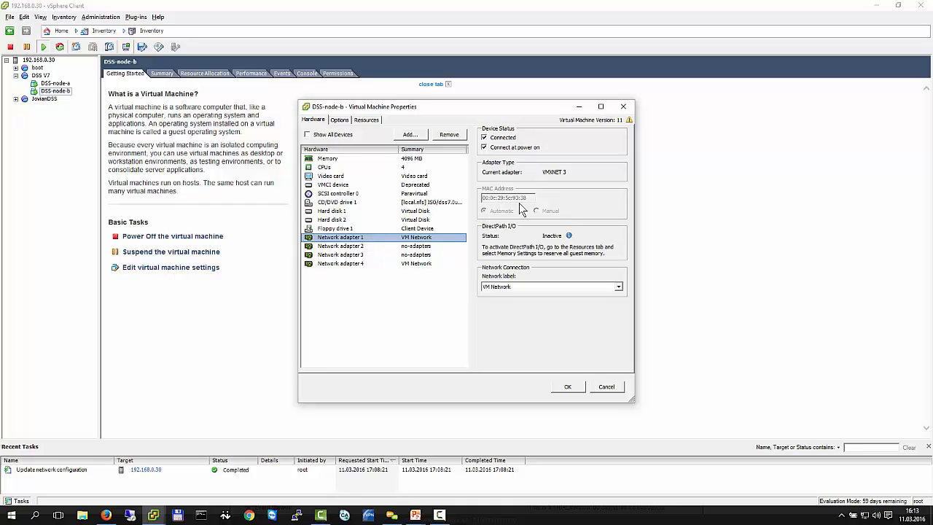
click(532, 285)
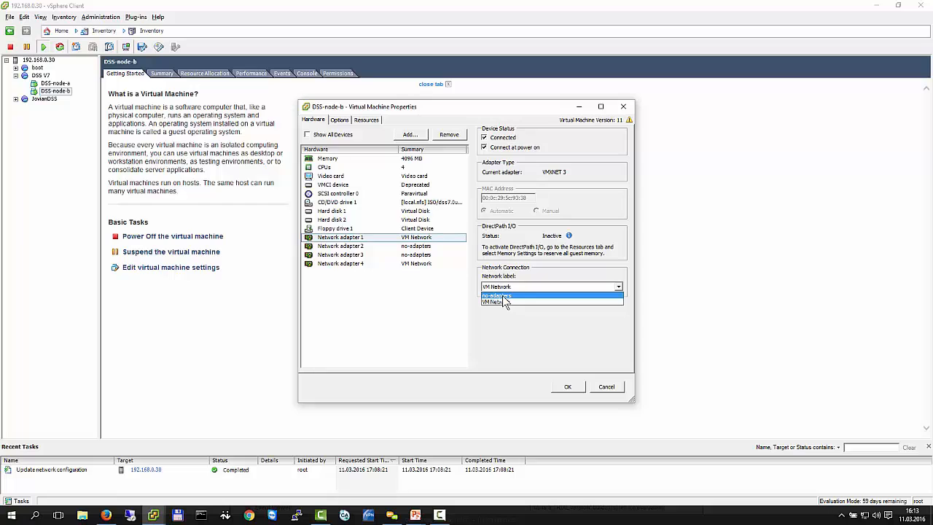
click(502, 295)
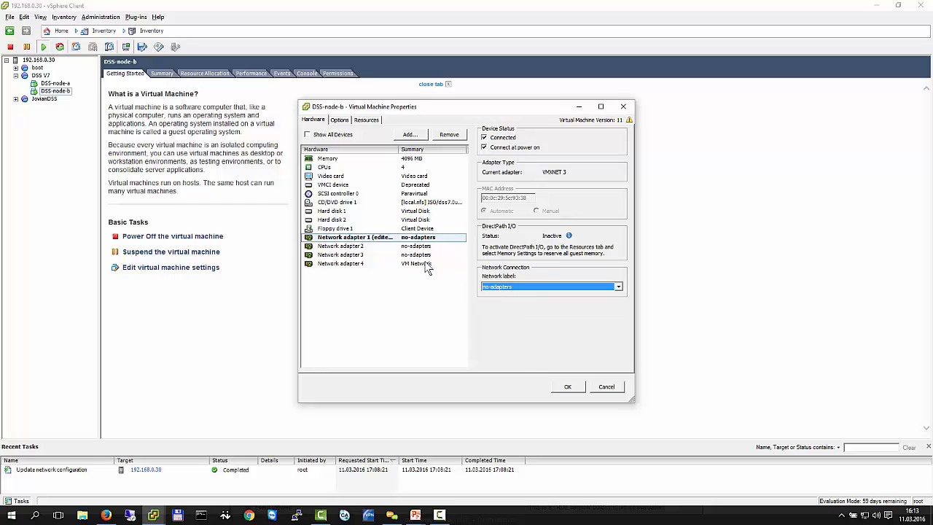
Step: Apply the DSS-node-b adapter change and switch to the dss-a failover page in Firefox
click(569, 388)
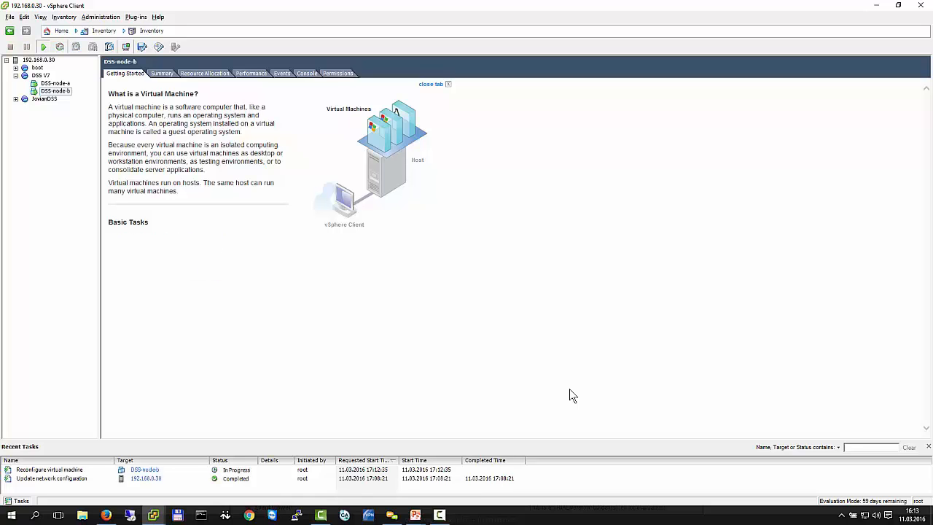
click(106, 515)
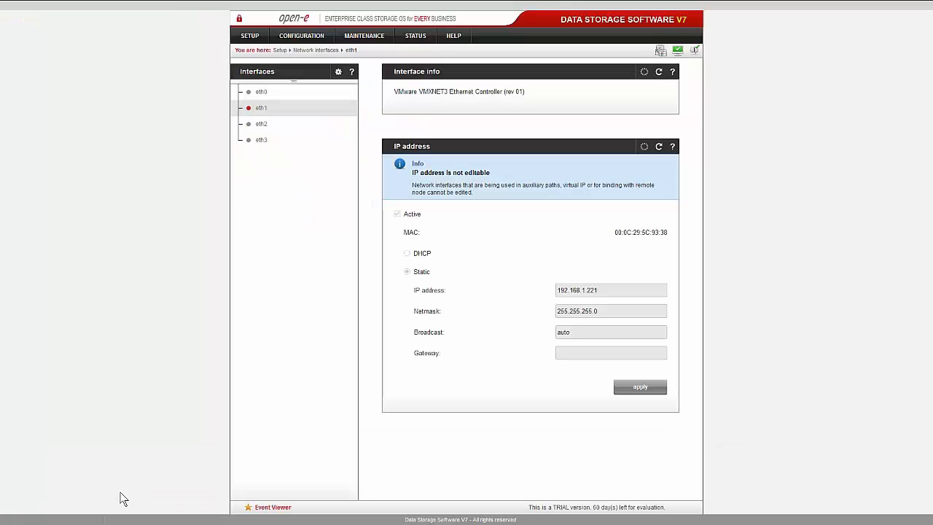
click(87, 10)
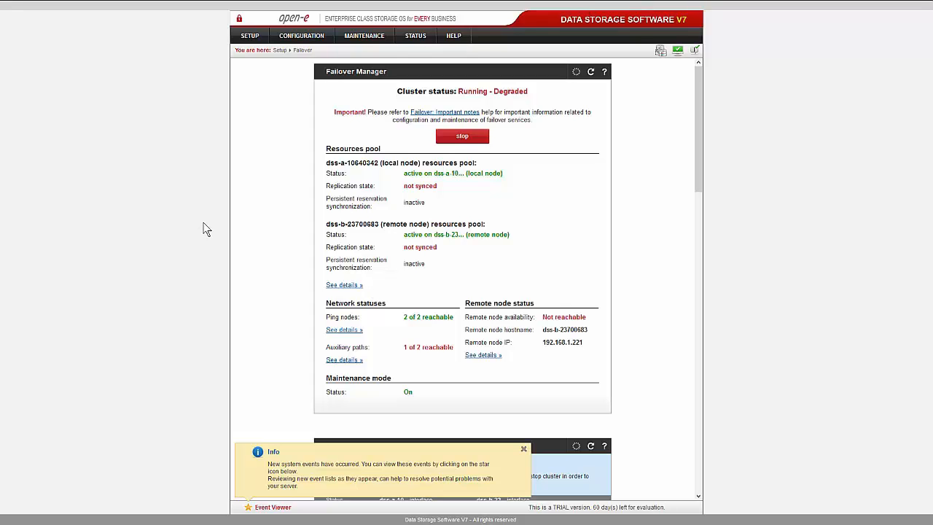
Step: Switch to the HA-iSCSI-0 datastore browser and copy the dss7.0up56 ISO image
key(alt+Tab)
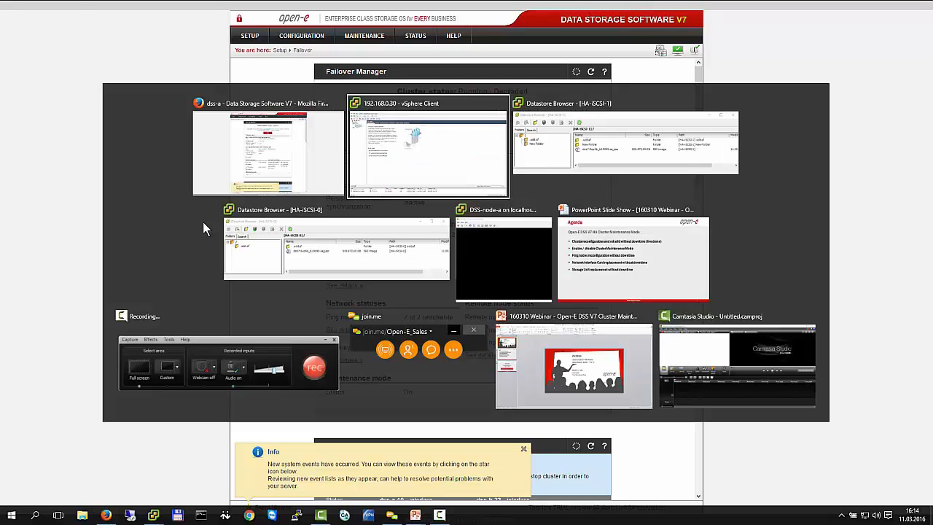
key(Tab)
key(Tab)
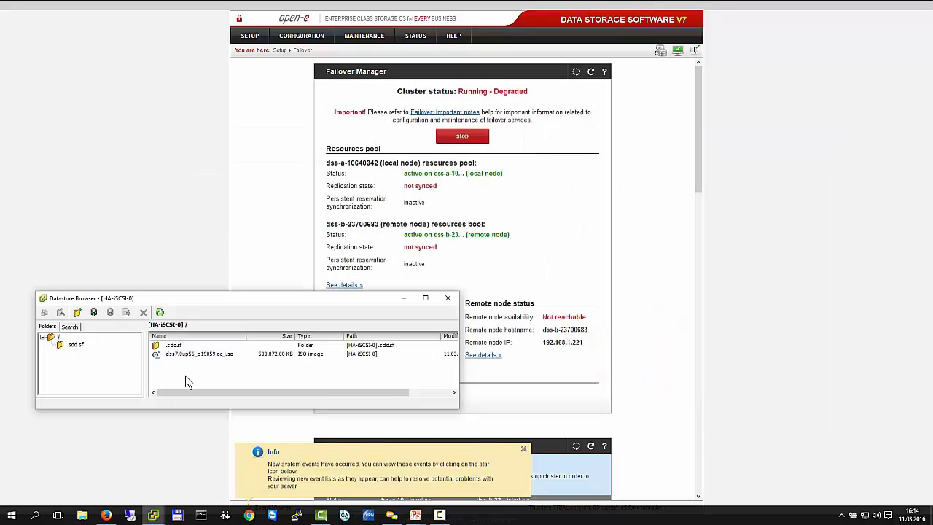
right_click(192, 356)
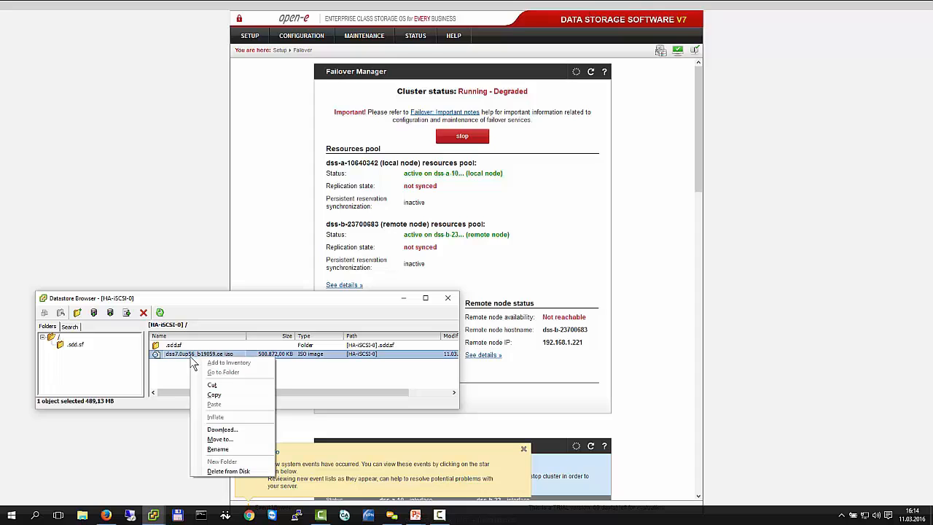
click(218, 395)
Step: Create a folder with the default name New Folder in the root of the HA-iSCSI-0 datastore
click(54, 339)
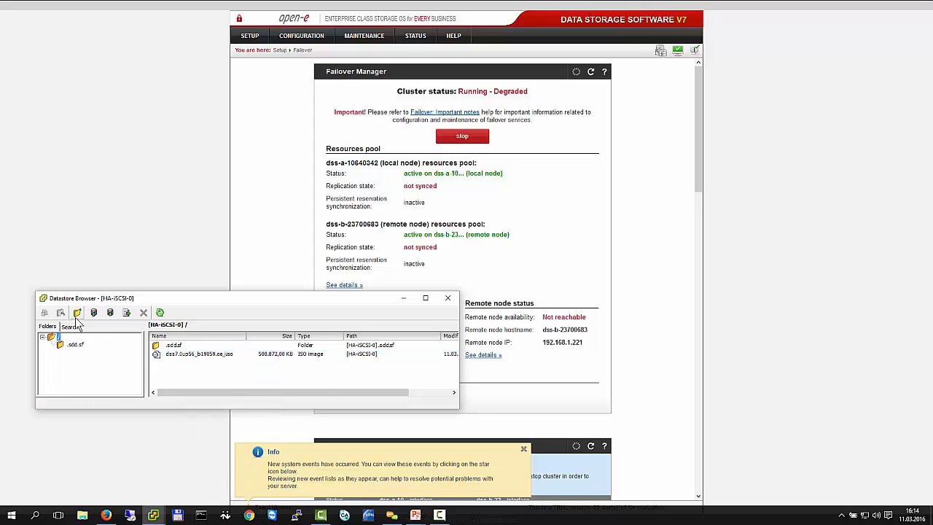
click(77, 312)
click(257, 377)
Step: Paste the ISO image into New Folder and return to the datastore's root folder
click(85, 352)
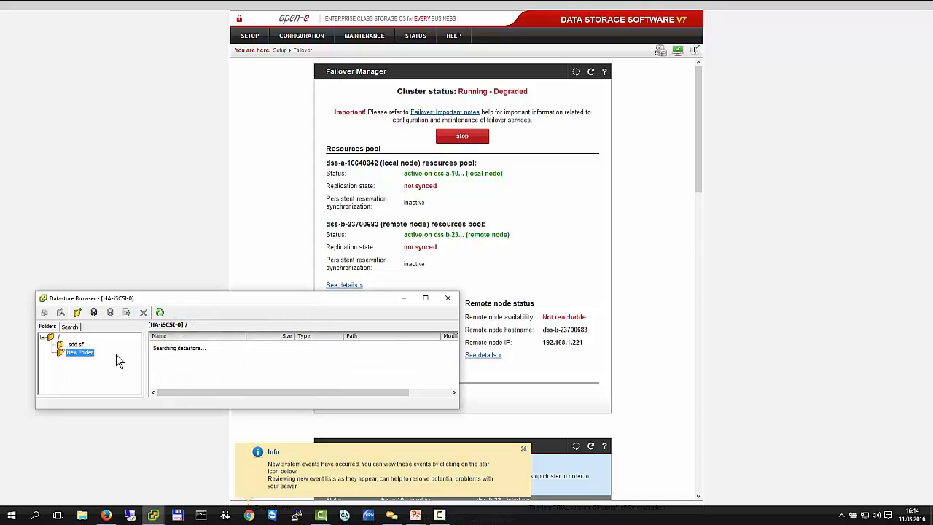
right_click(171, 360)
click(193, 413)
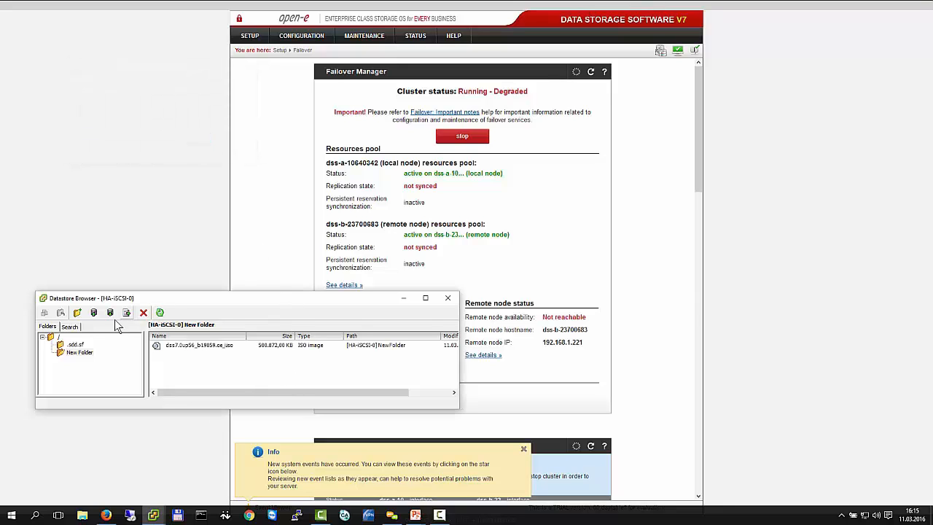
click(50, 336)
Step: Return to the dss-a Failover Manager and stop the cluster, leaving the VIPs enabled
click(250, 219)
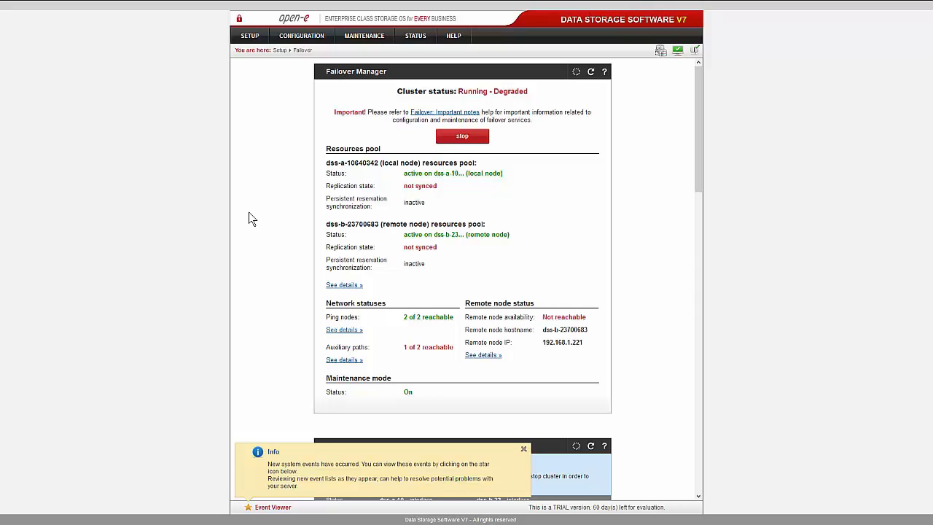
click(467, 137)
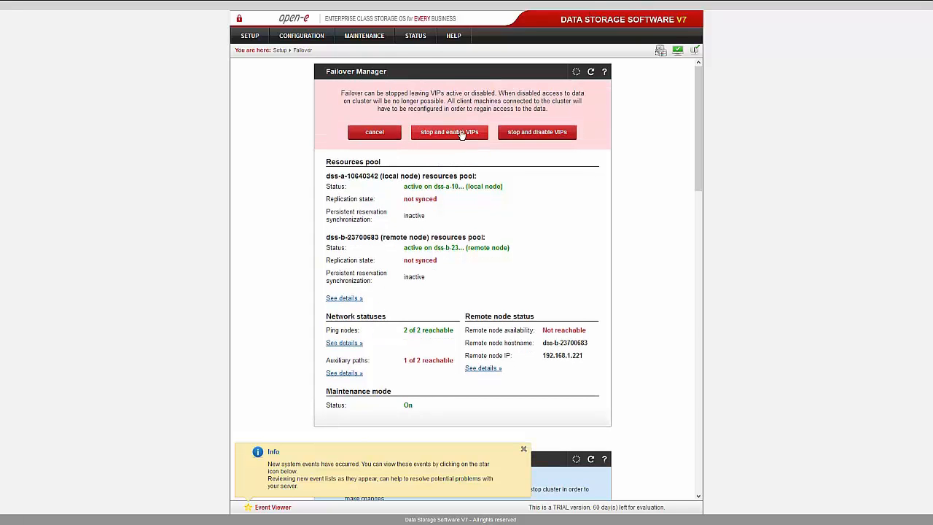
click(461, 138)
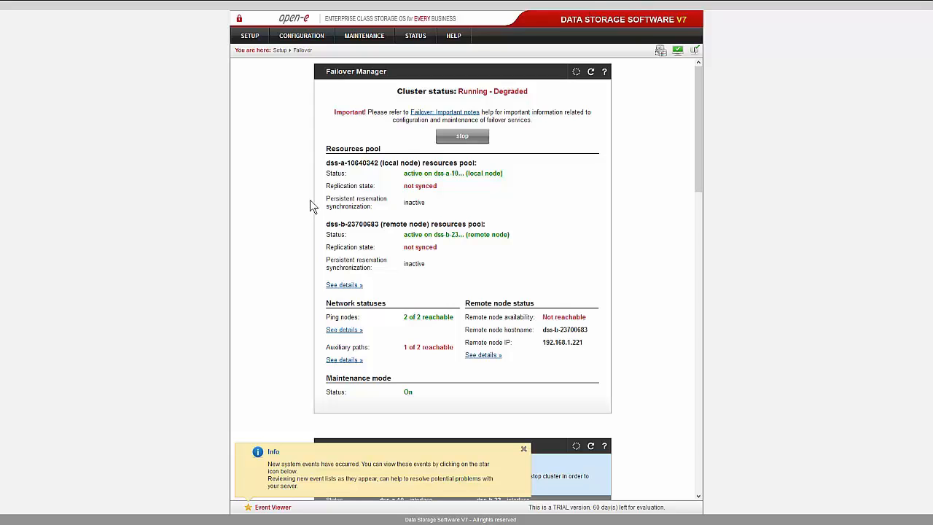
Step: Bring up the HA-iSCSI-0 and HA-iSCSI-1 datastore browsers and refresh both repeatedly to check that the data is accessible
key(alt+Tab)
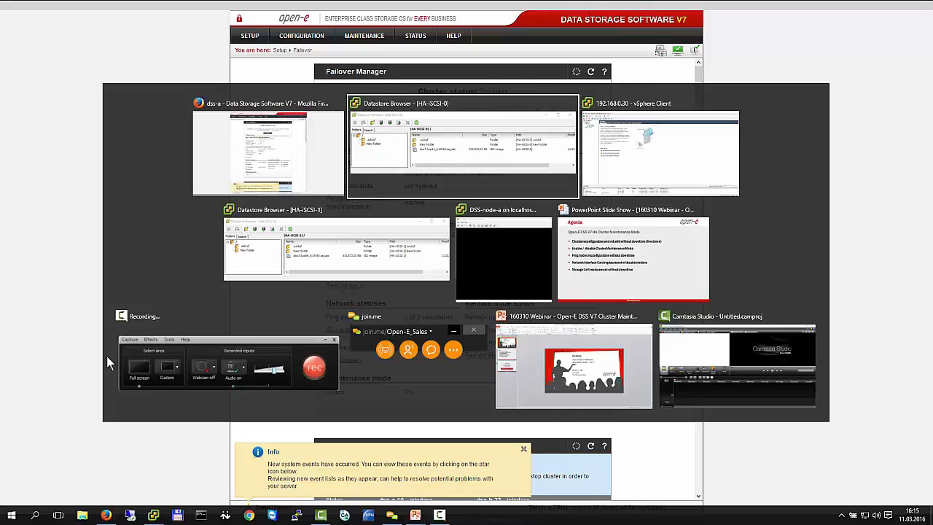
key(alt+Tab)
key(alt+Tab)
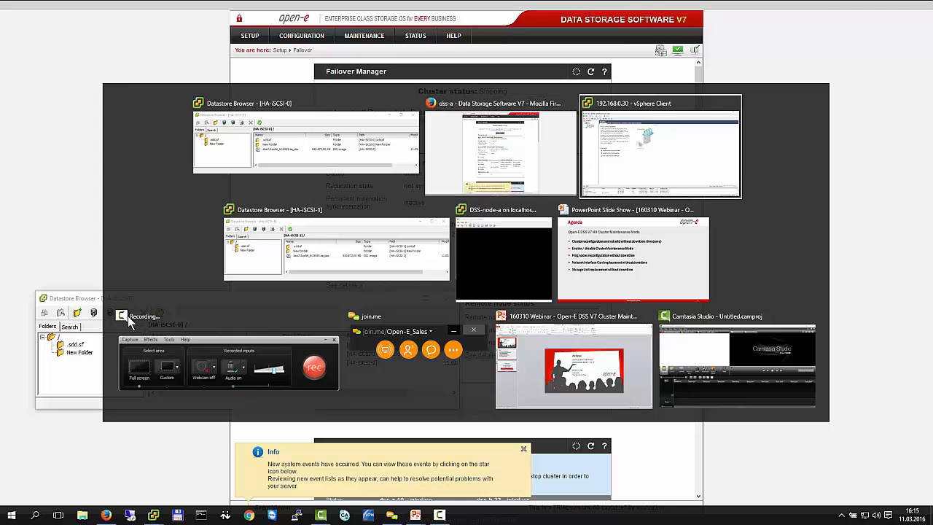
key(alt+Tab)
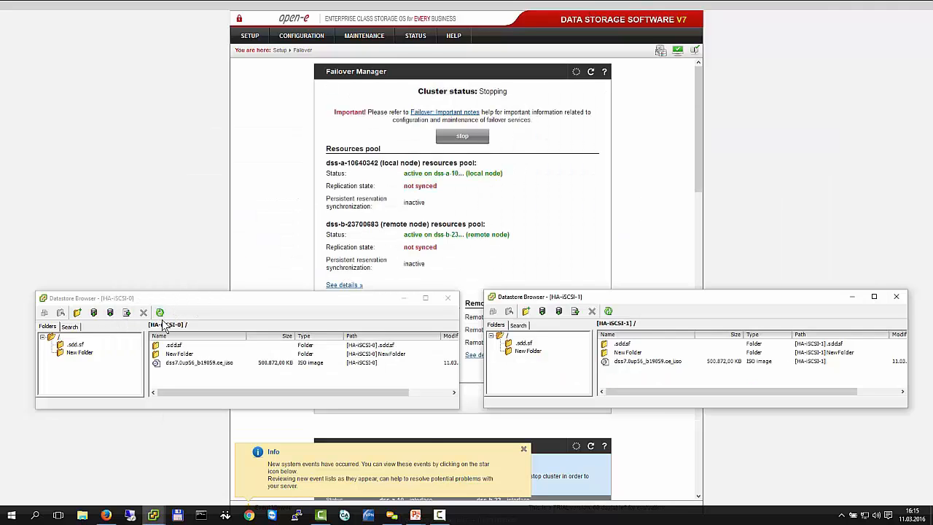
click(164, 326)
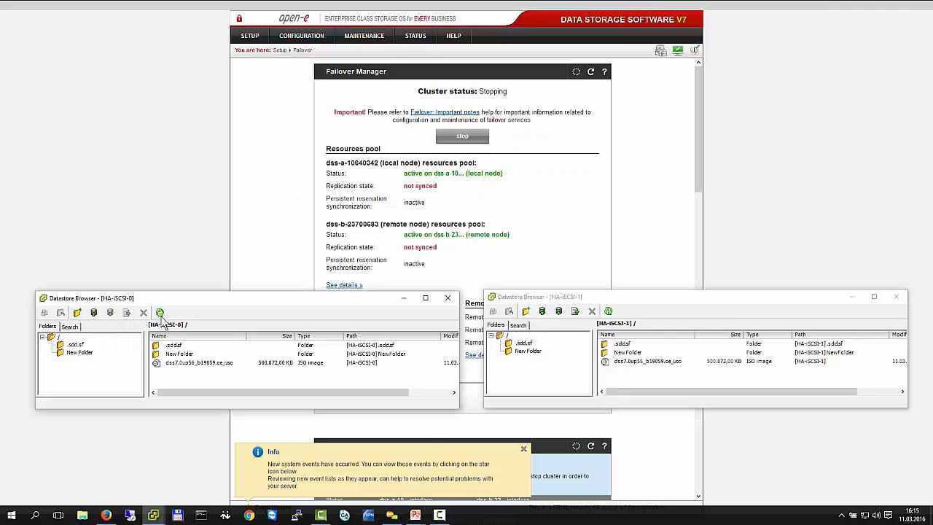
click(609, 313)
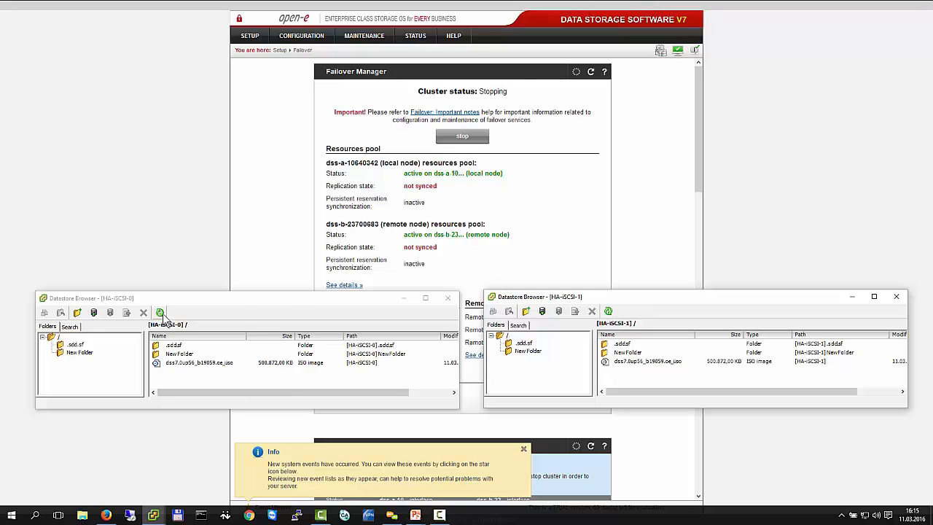
click(160, 313)
click(609, 312)
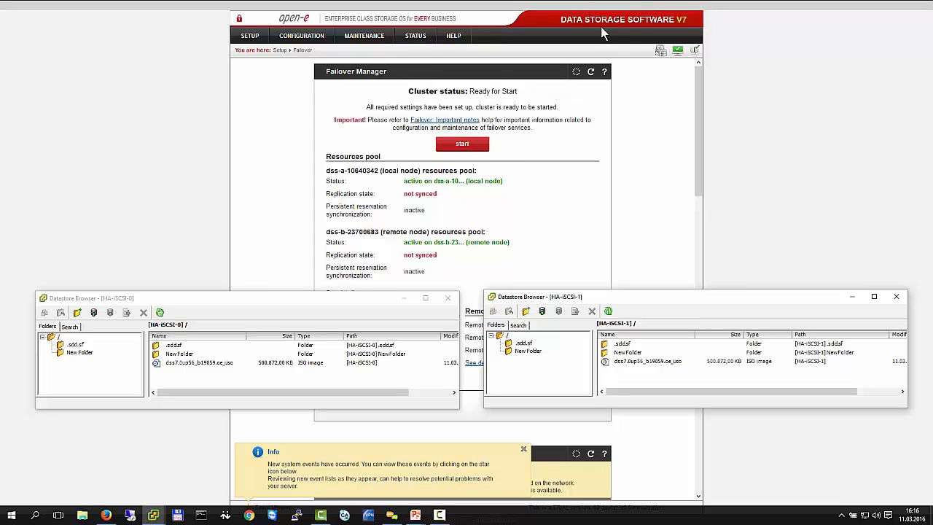
click(162, 315)
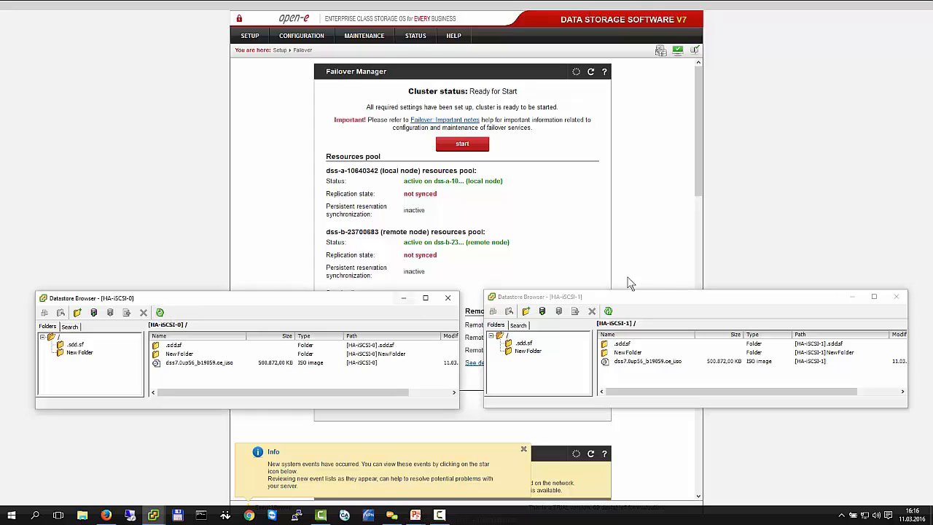
click(609, 312)
Step: Disconnect the remote node dss-b in dss-a's volume replication settings and clear the remote node IP address
click(277, 195)
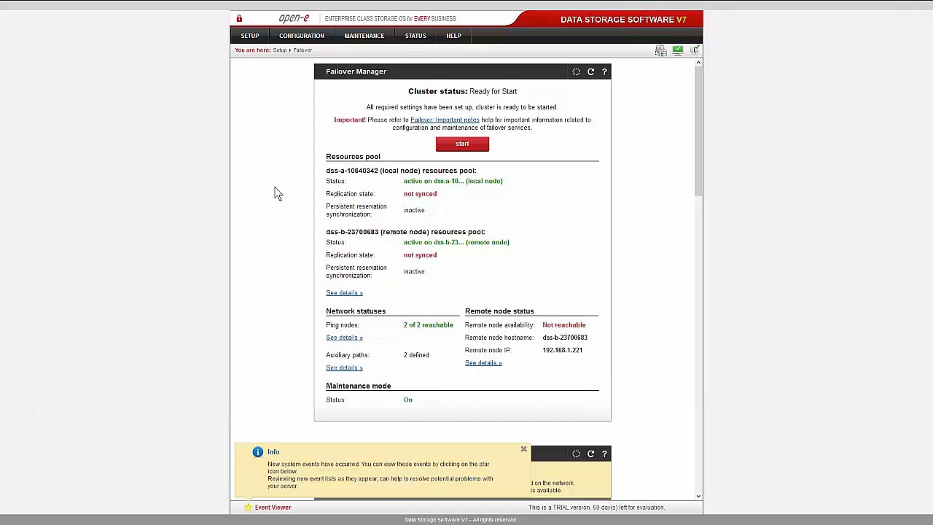
click(291, 33)
mouse_move(309, 58)
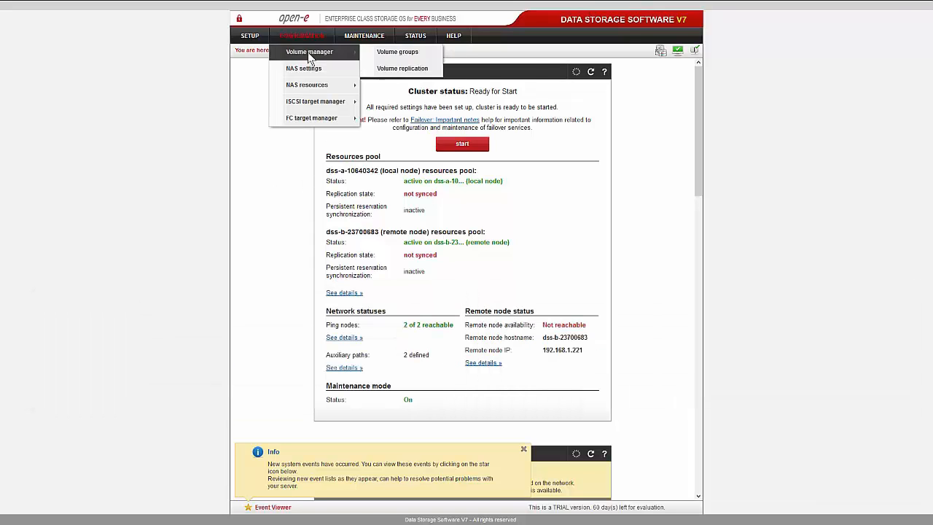
click(384, 69)
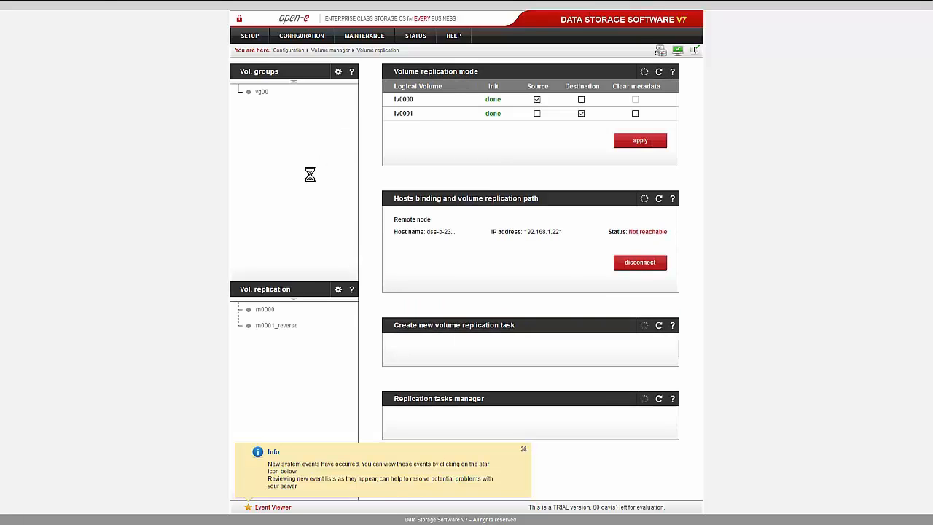
mouse_move(102, 6)
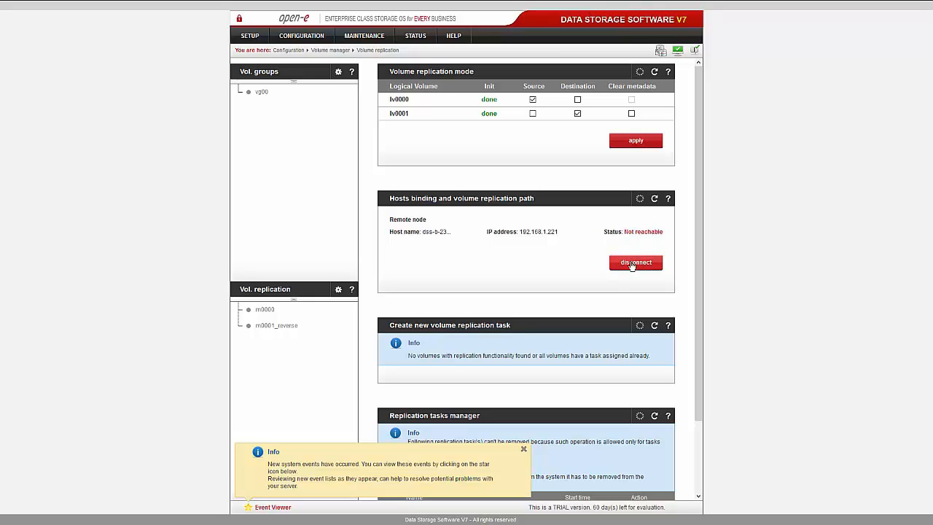
click(633, 265)
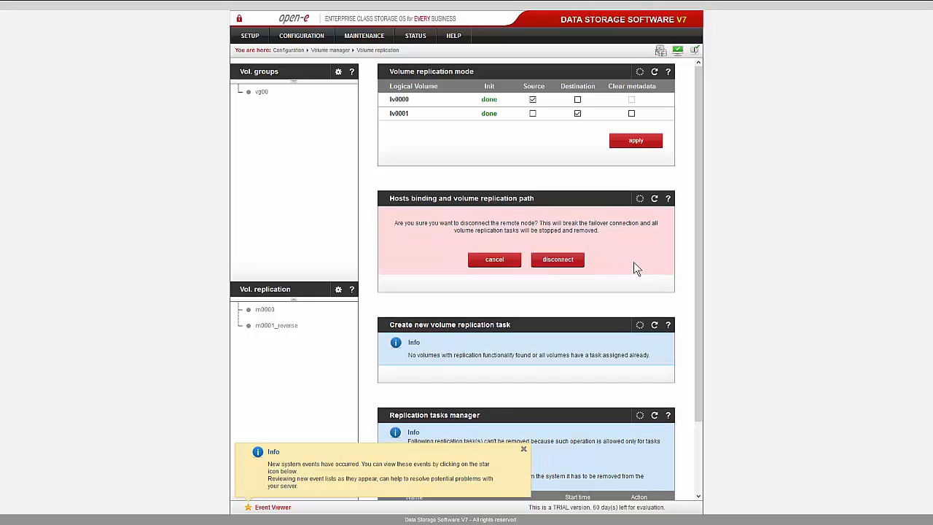
click(563, 265)
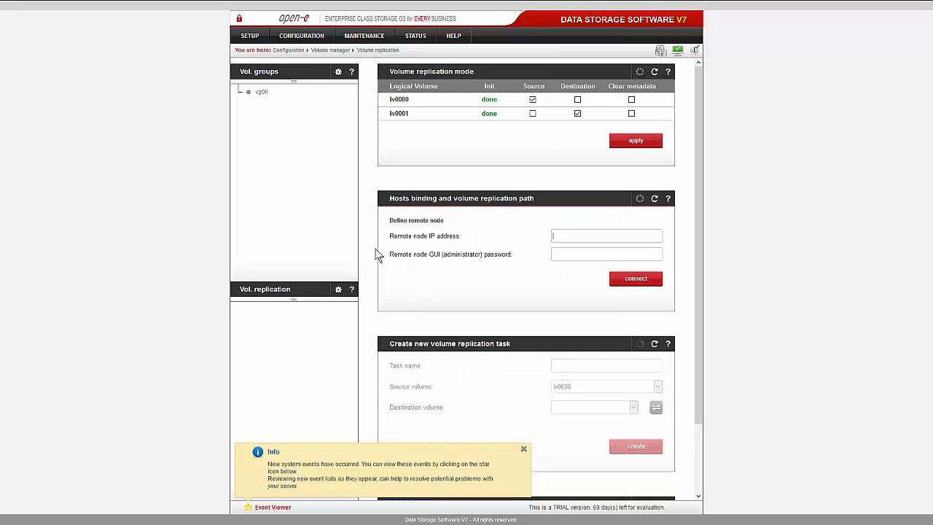
double_click(583, 235)
key(BackSpace)
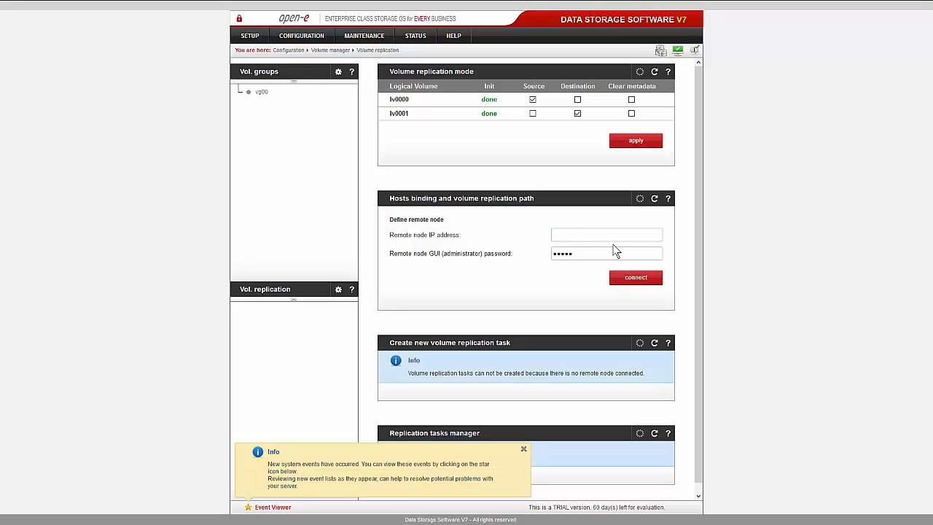
Step: Switch to the dss-b page, disconnect the remote node dss-a in the volume replication settings, and reload the hosts binding section
mouse_move(193, 1)
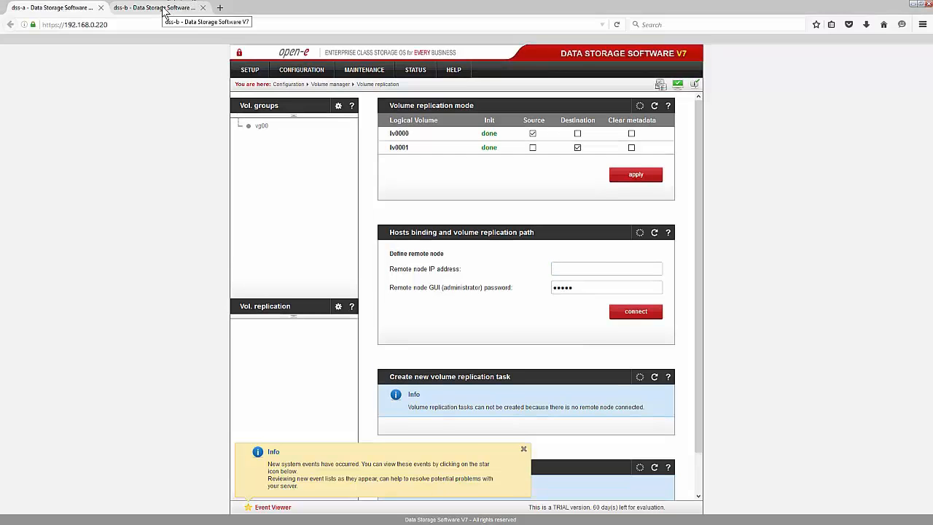
click(164, 11)
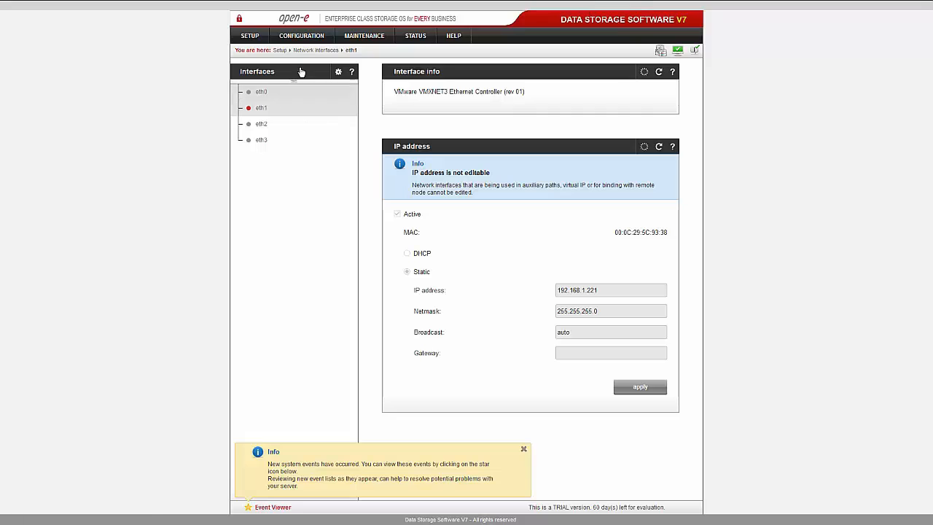
mouse_move(302, 50)
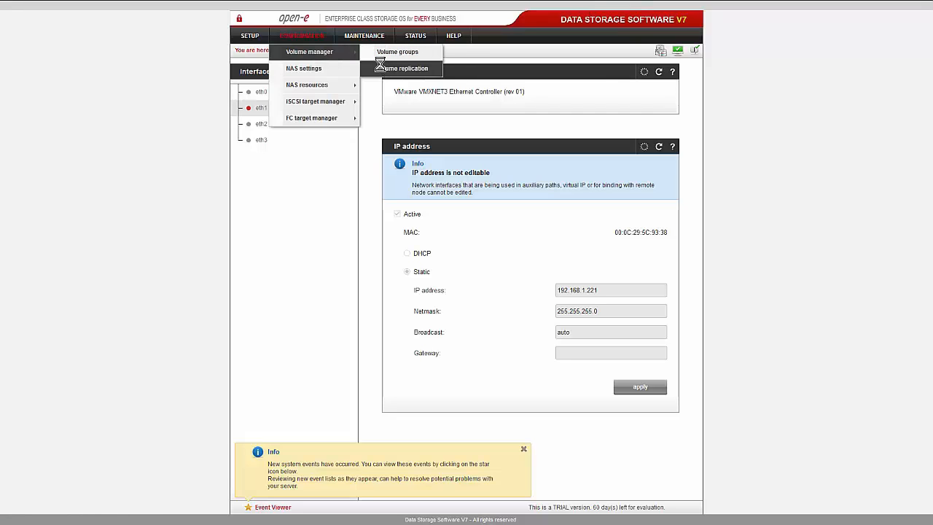
click(385, 67)
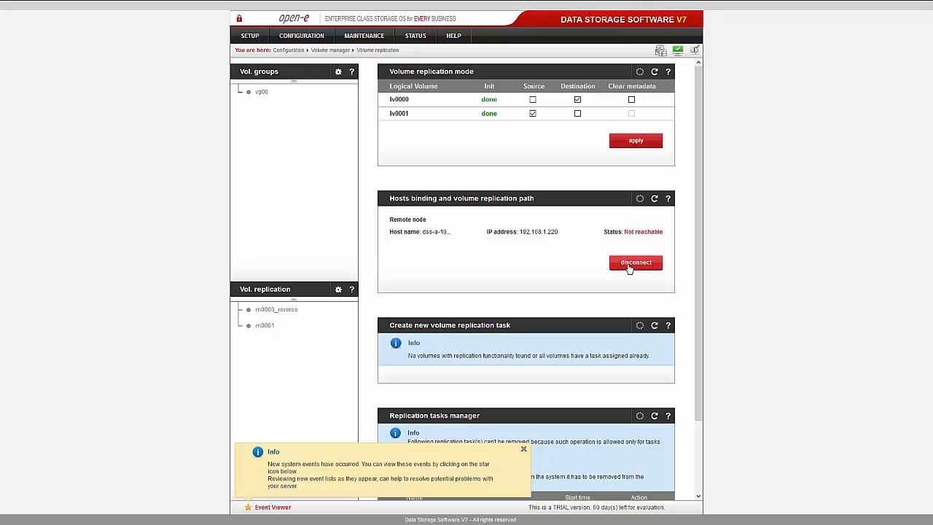
click(628, 268)
click(565, 260)
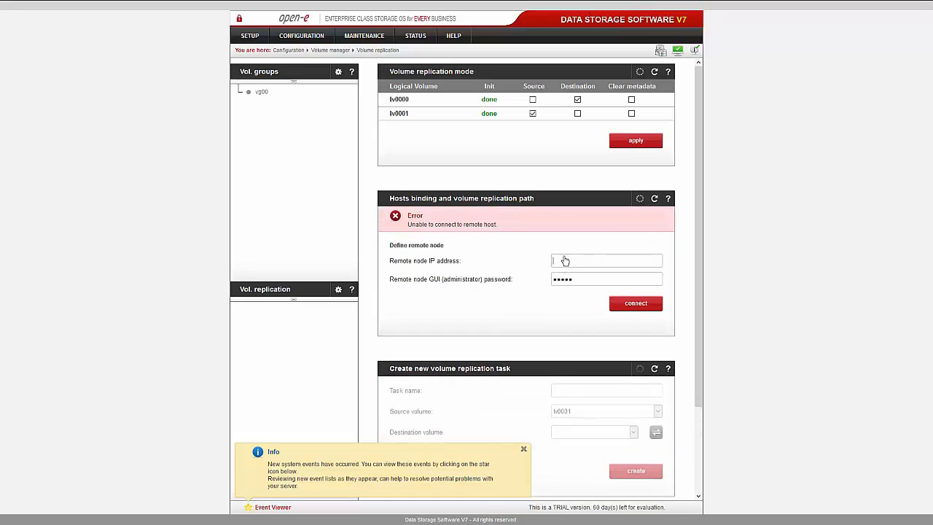
click(655, 198)
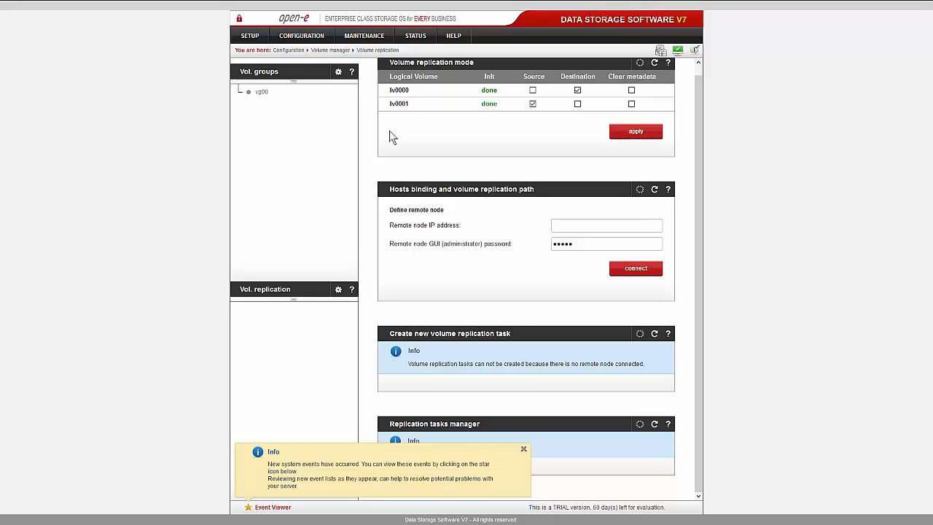
Step: Open the failover settings on dss-b to check their state without a bound remote node
mouse_move(250, 42)
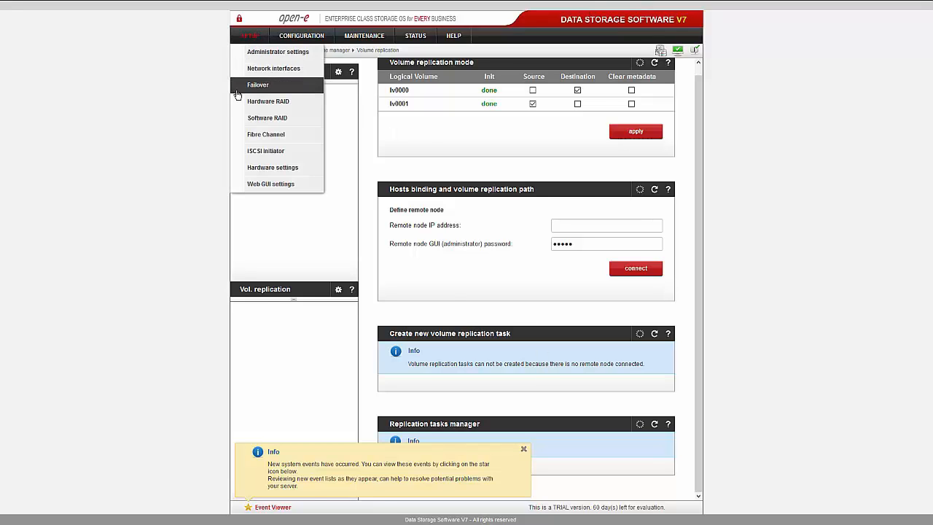
click(238, 93)
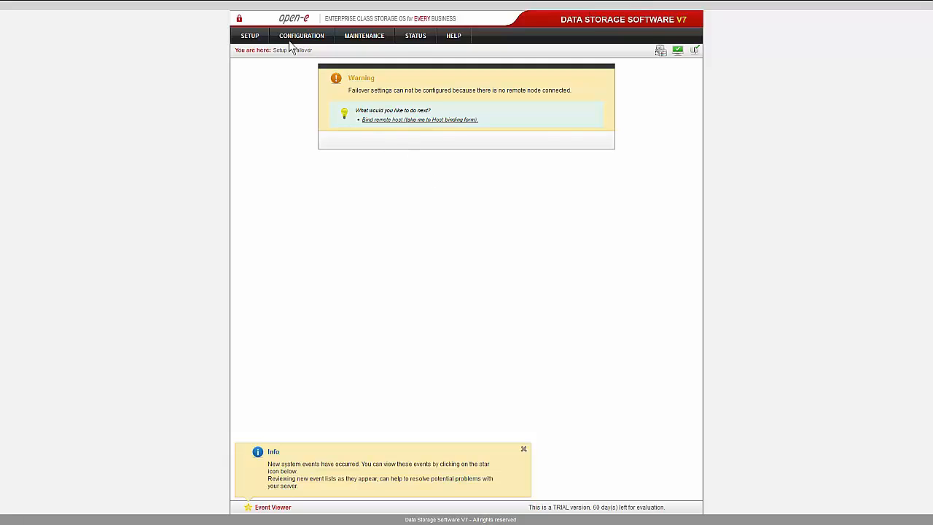
mouse_move(289, 43)
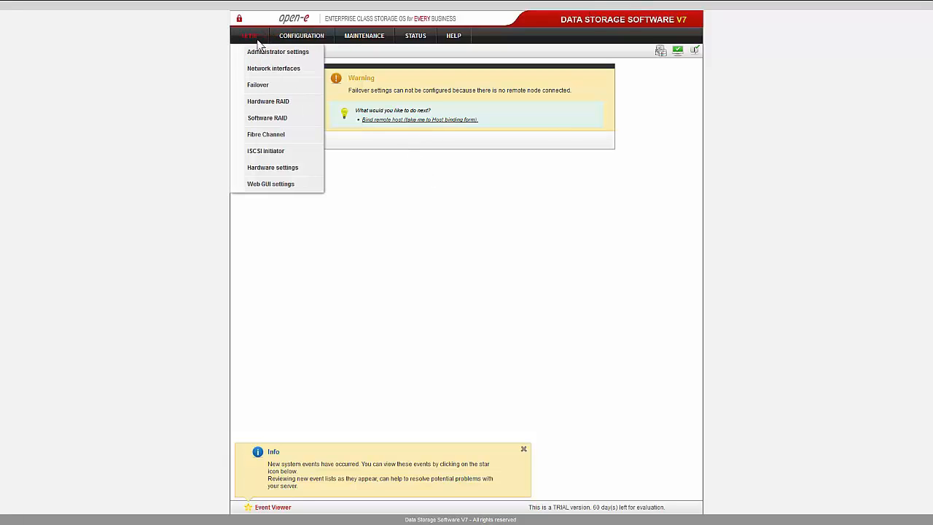
Step: Switch to the vSphere Client and open the console of the DSS-node-b virtual machine in its own window
mouse_move(93, 3)
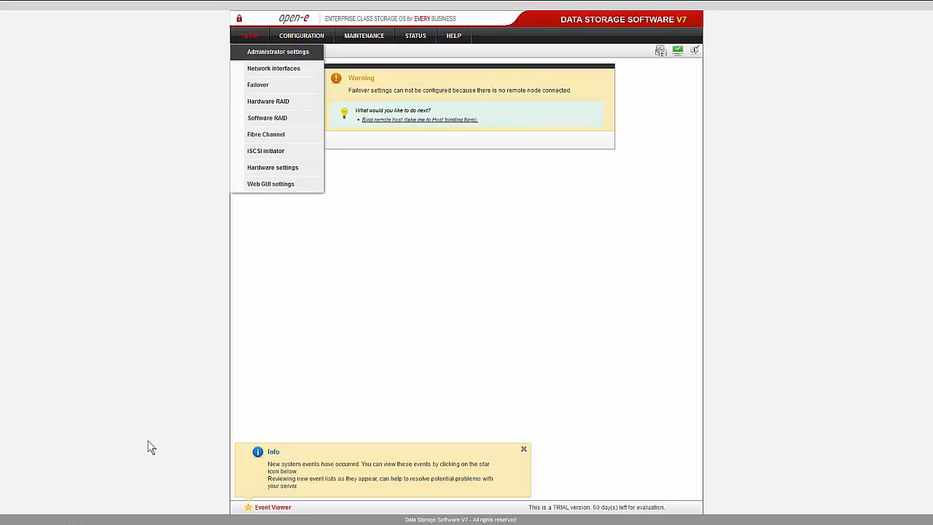
key(alt+Tab)
key(alt+Tab)
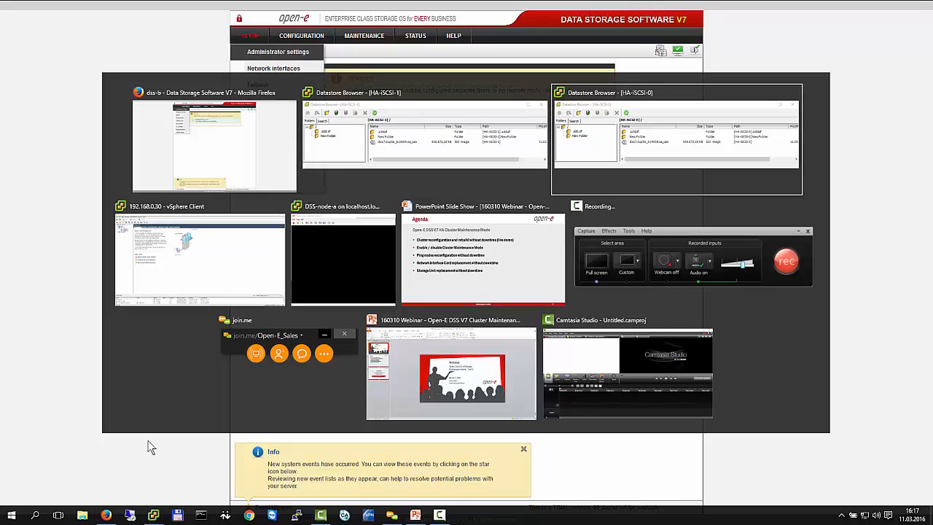
key(alt+Tab)
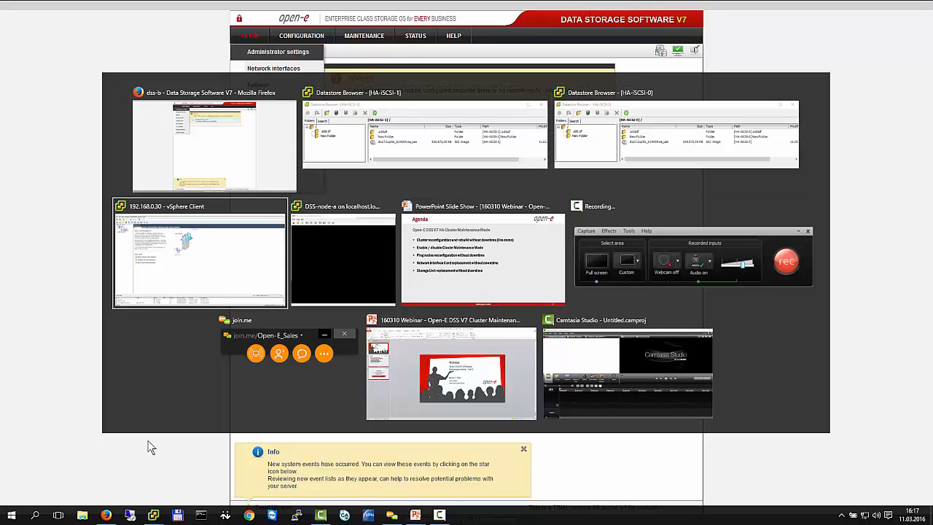
key(Escape)
key(alt+Tab)
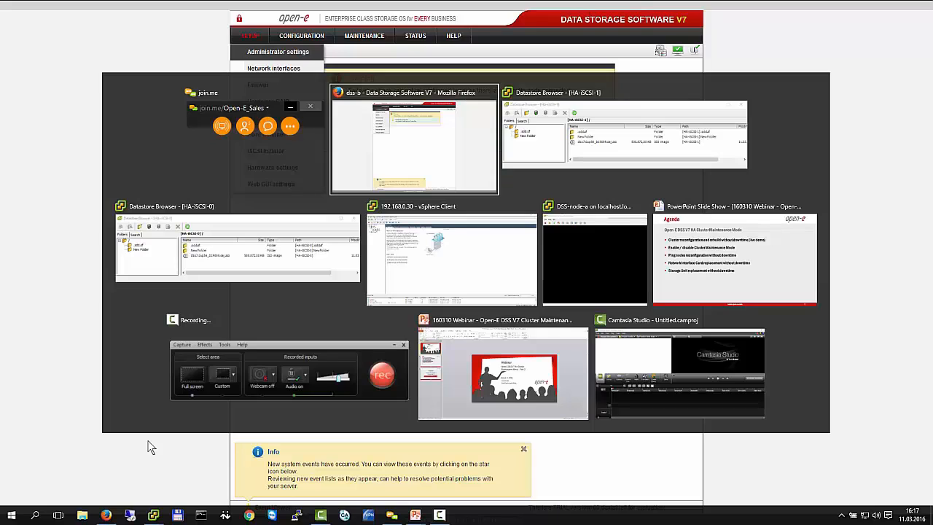
key(alt+Tab)
key(alt+Tab)
key(alt+Tab)
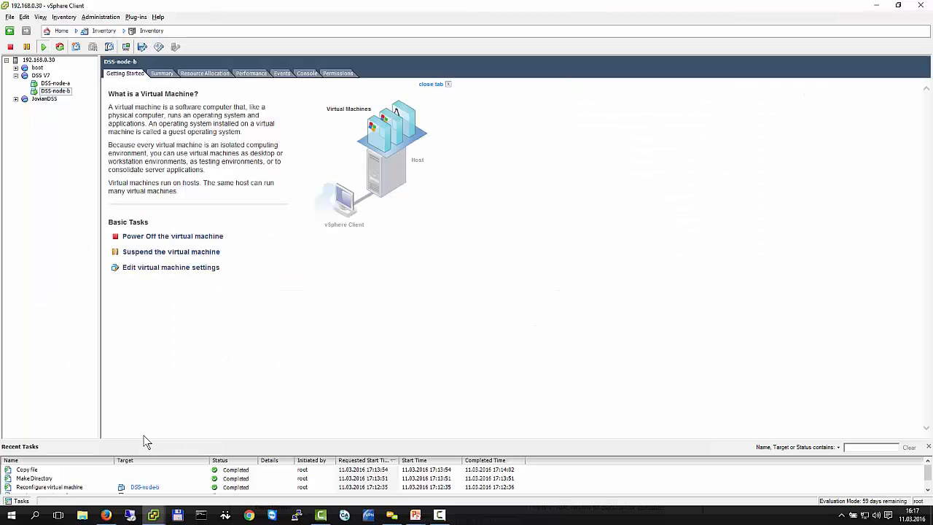
click(126, 46)
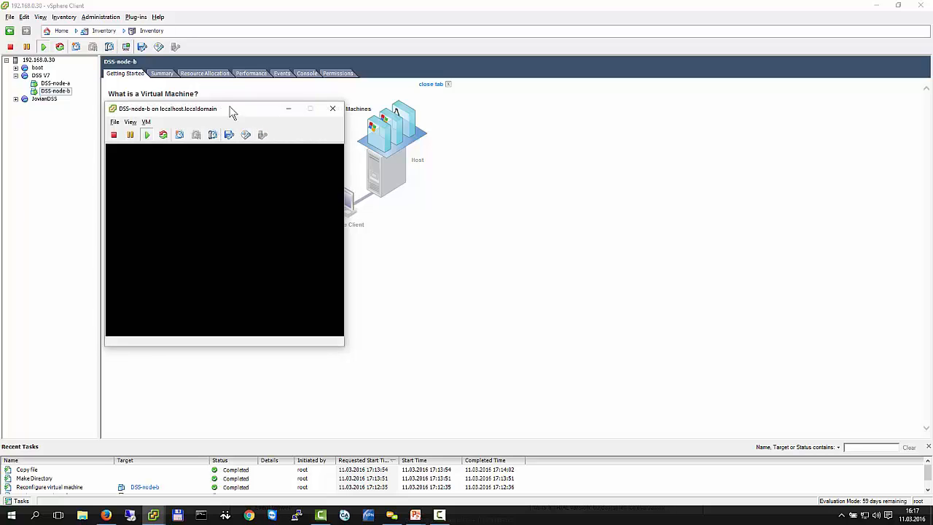
drag(229, 110, 345, 83)
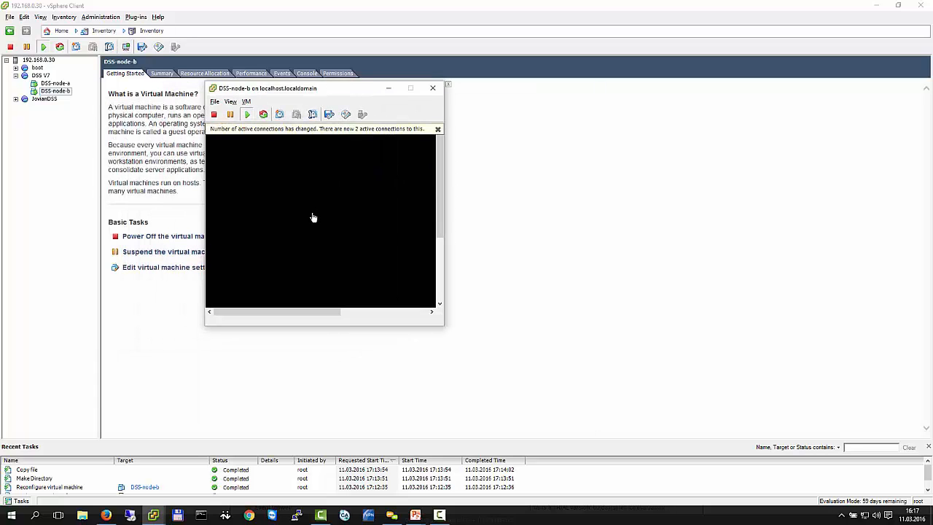
Step: Close the undersized DSS-node-b console, reopen it at full size, and dismiss the active connections notice
click(438, 129)
click(355, 158)
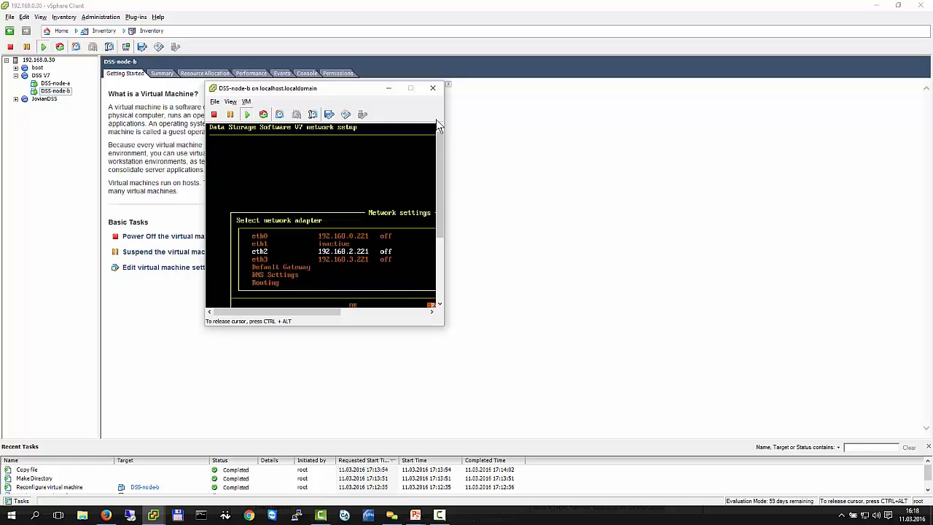
key(ctrl+alt)
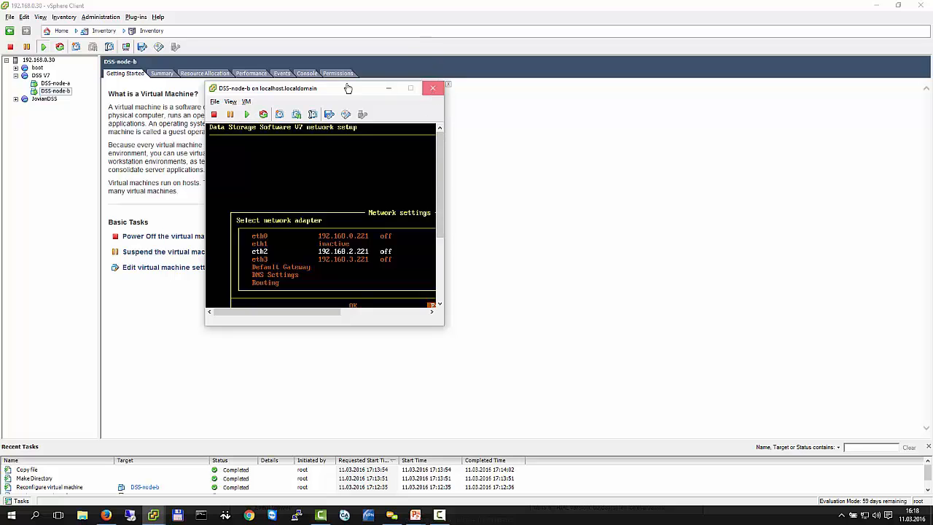
click(432, 87)
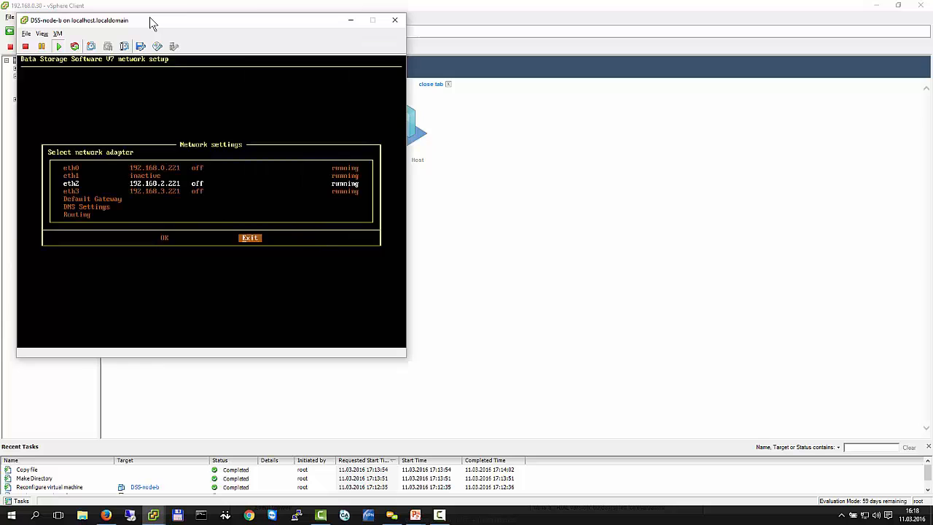
drag(152, 22, 324, 76)
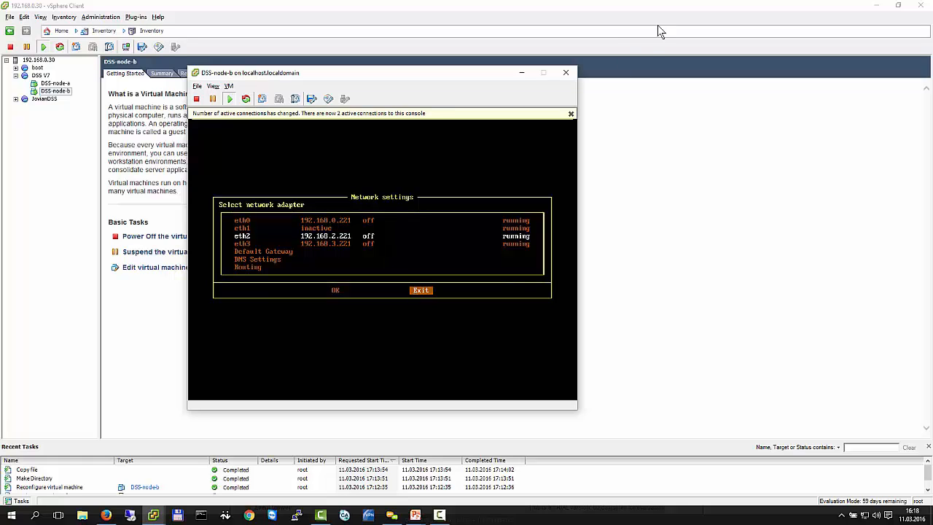
click(570, 115)
click(547, 127)
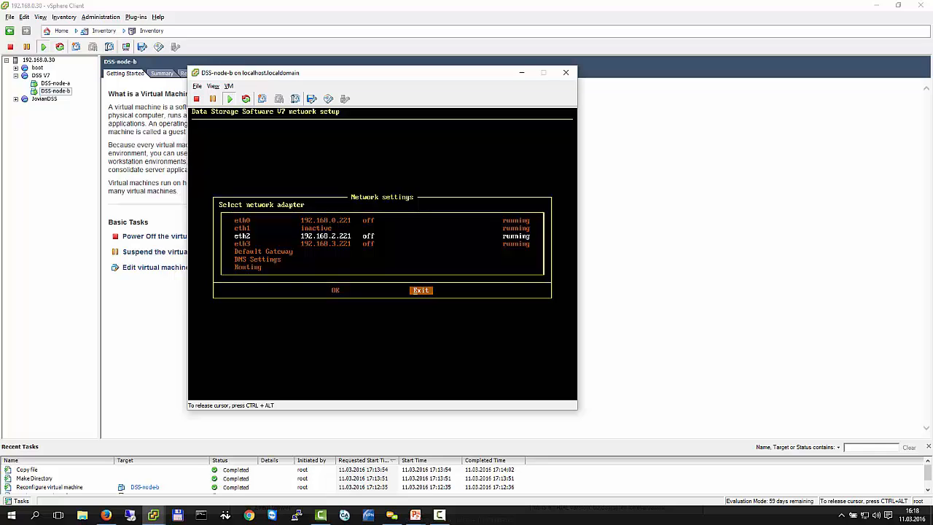
Step: Exit the outdated network adapter list in the DSS-node-b console and relaunch the network setup from the welcome screen
key(Return)
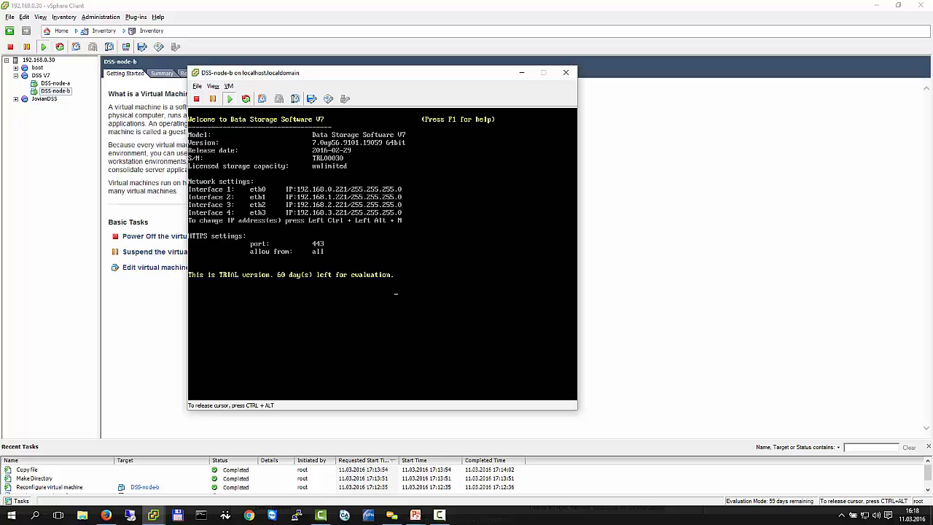
key(ctrl+alt)
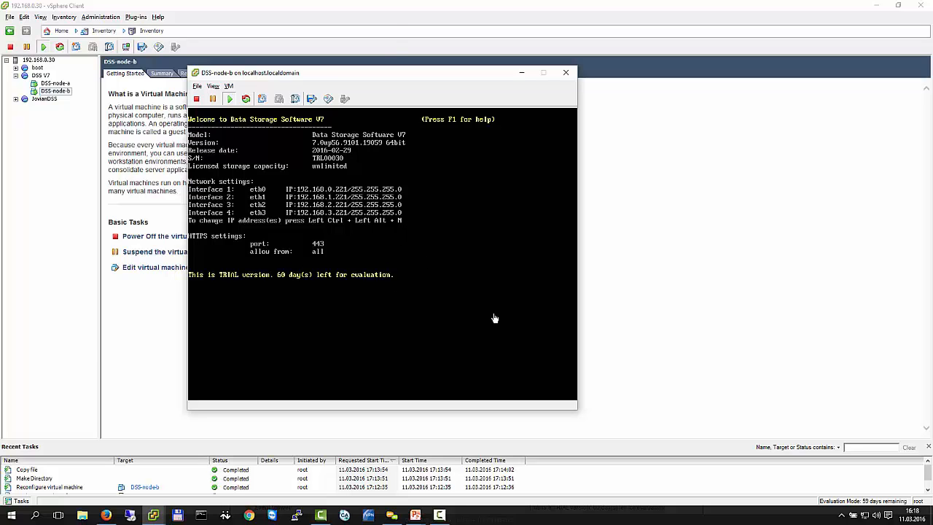
key(ctrl+alt+n)
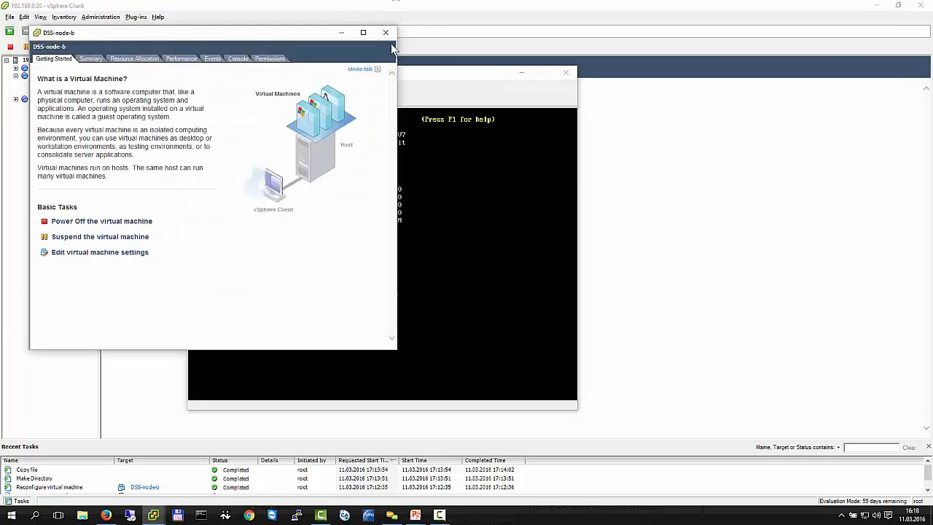
click(386, 32)
click(428, 340)
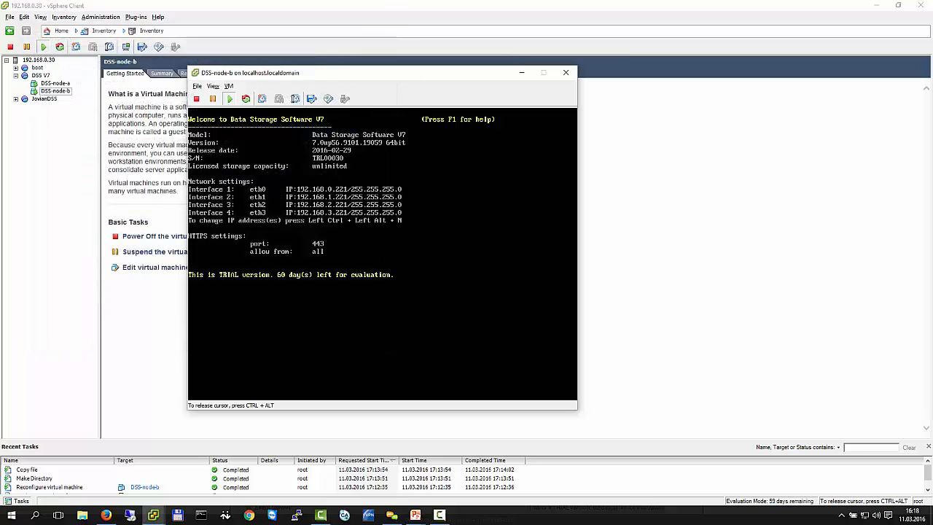
key(ctrl+alt+n)
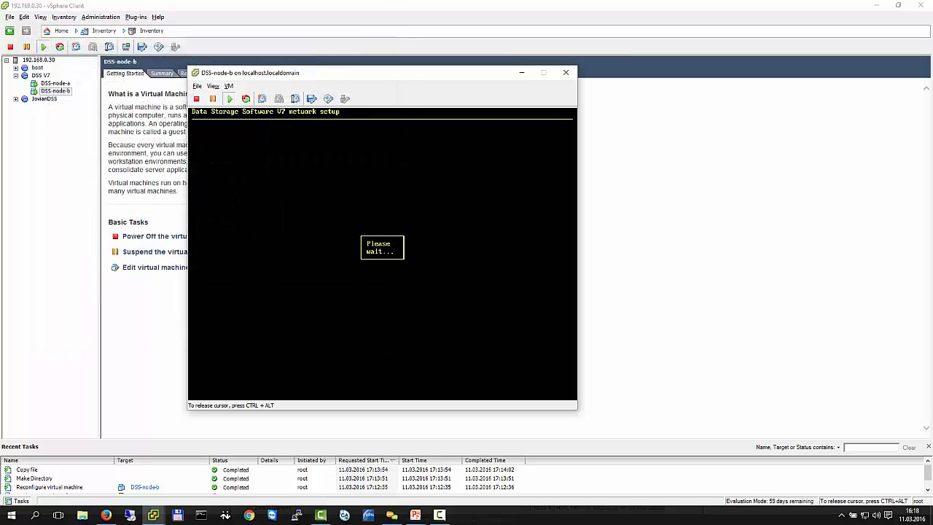
Step: Deactivate the eth1 adapter in DSS-node-b's network setup and apply the change
key(Down)
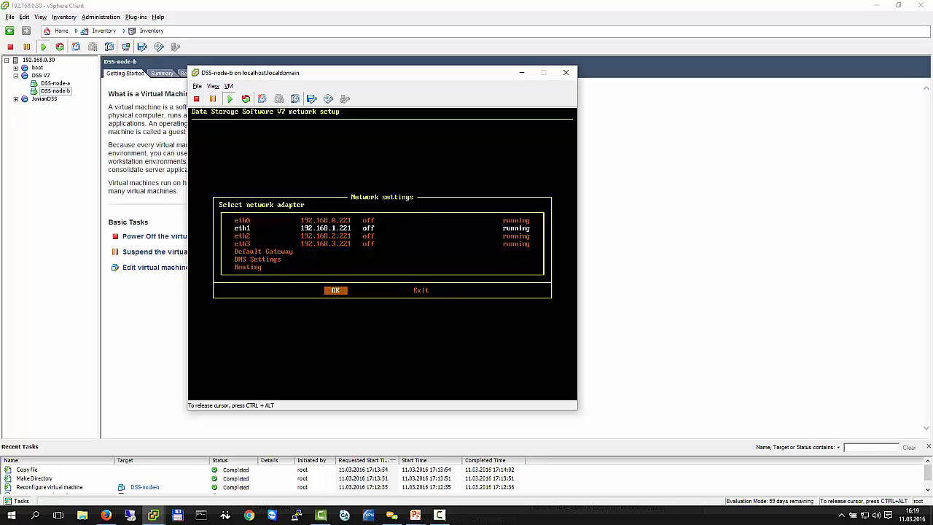
key(Return)
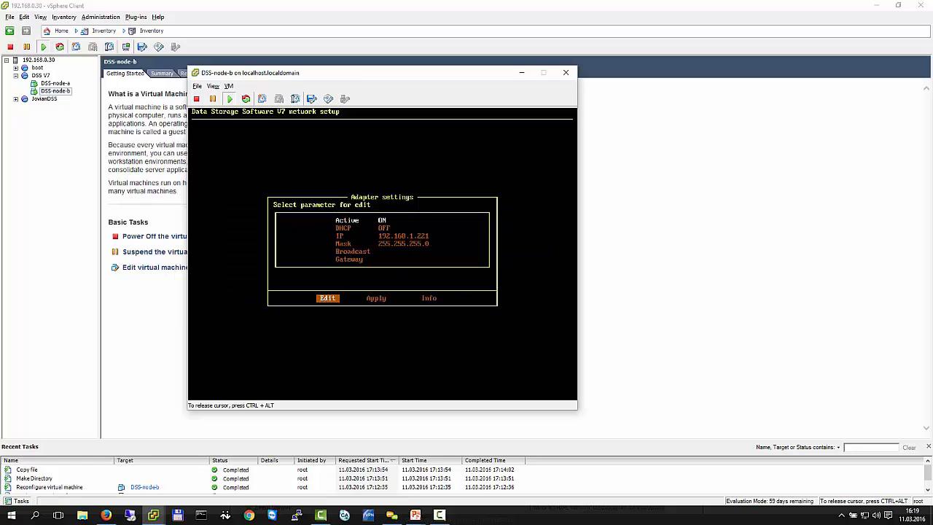
key(Left)
key(Right)
key(Return)
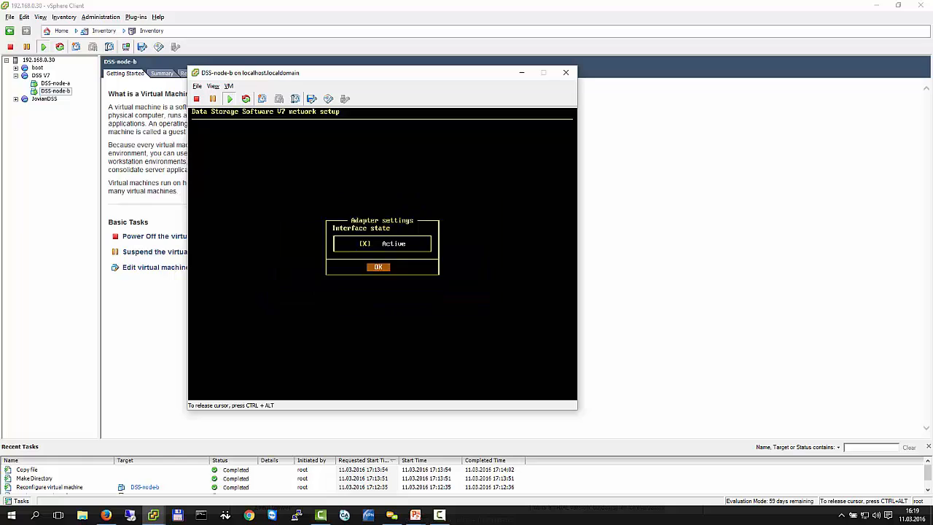
key(Return)
key(Right)
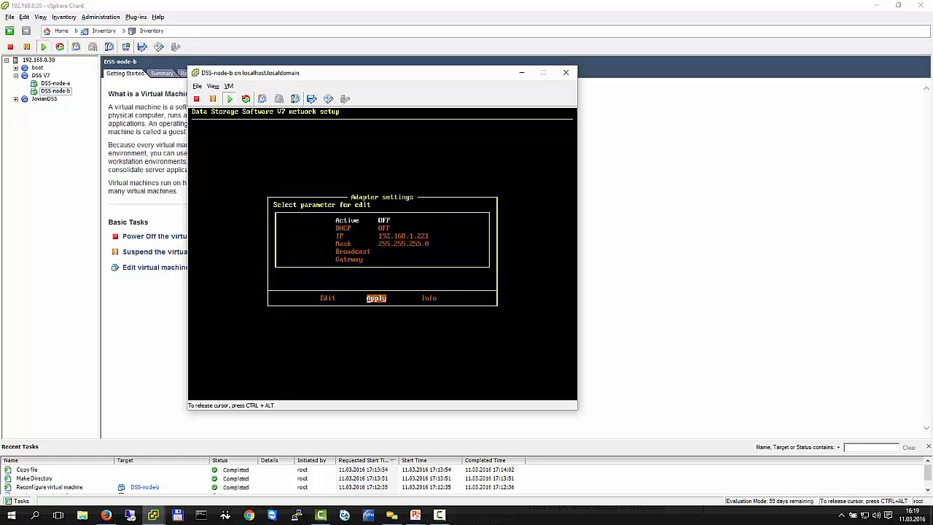
key(Return)
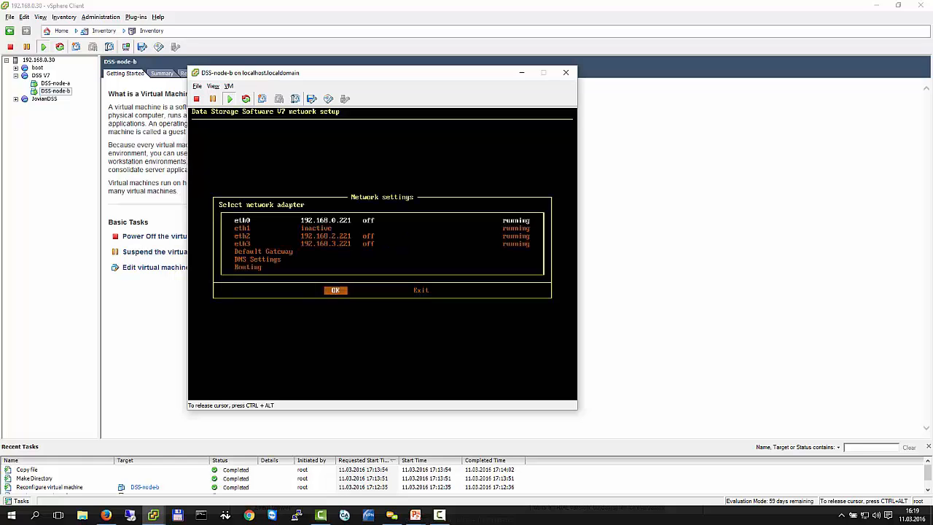
Step: Set the IP address of DSS-node-b's eth2 adapter to 192.168.1.221 and apply it
key(Down)
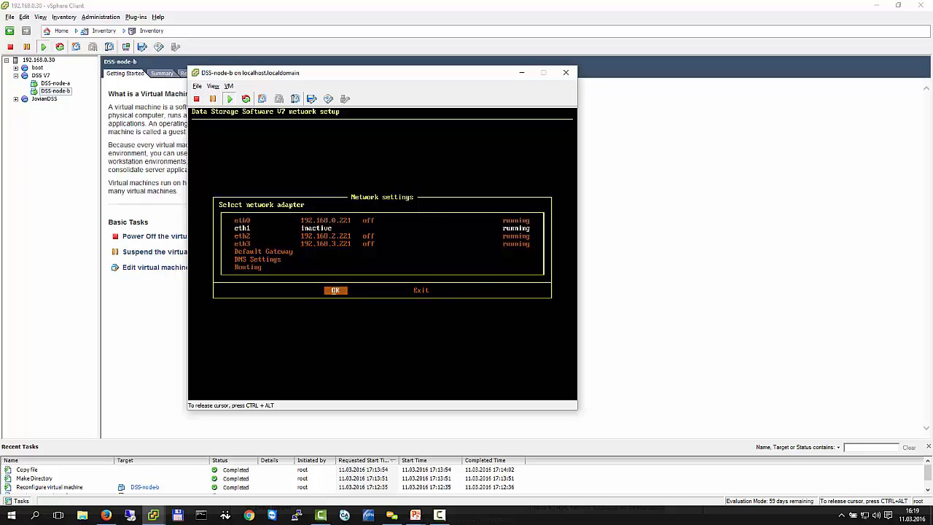
key(Down)
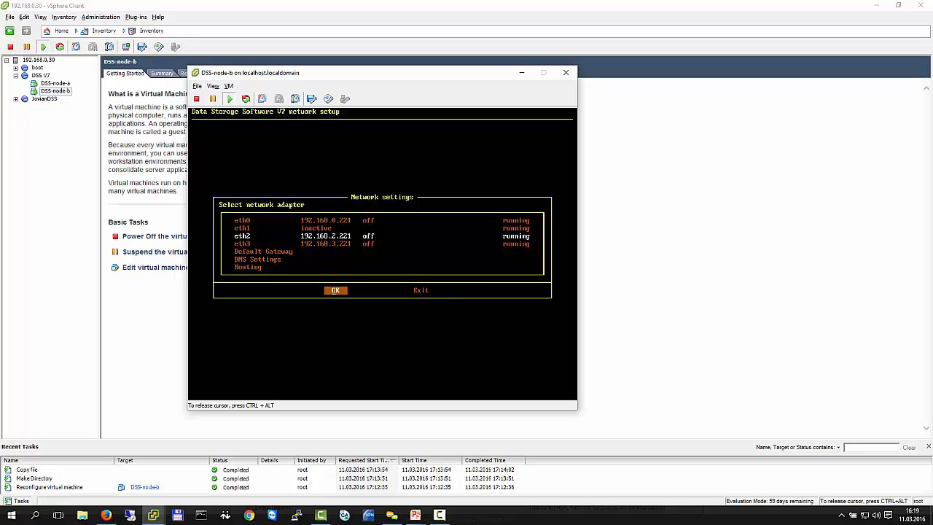
key(Return)
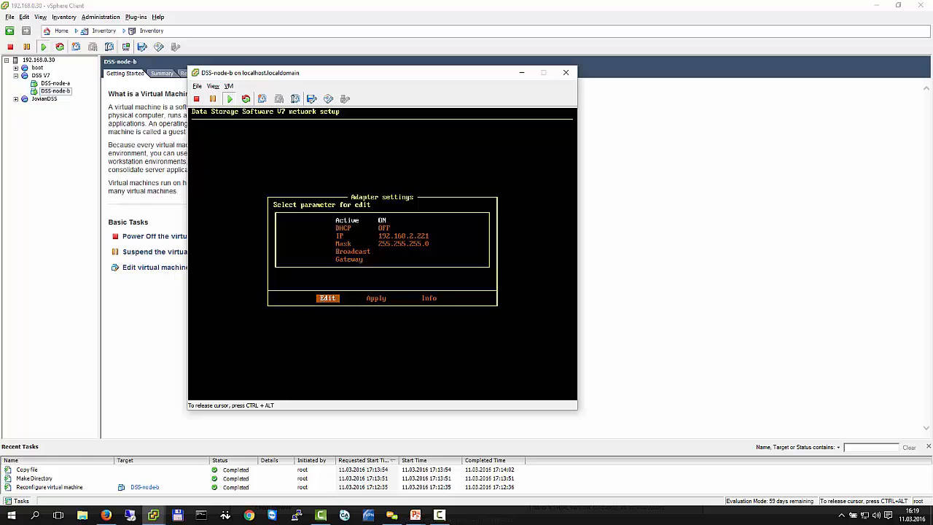
key(Return)
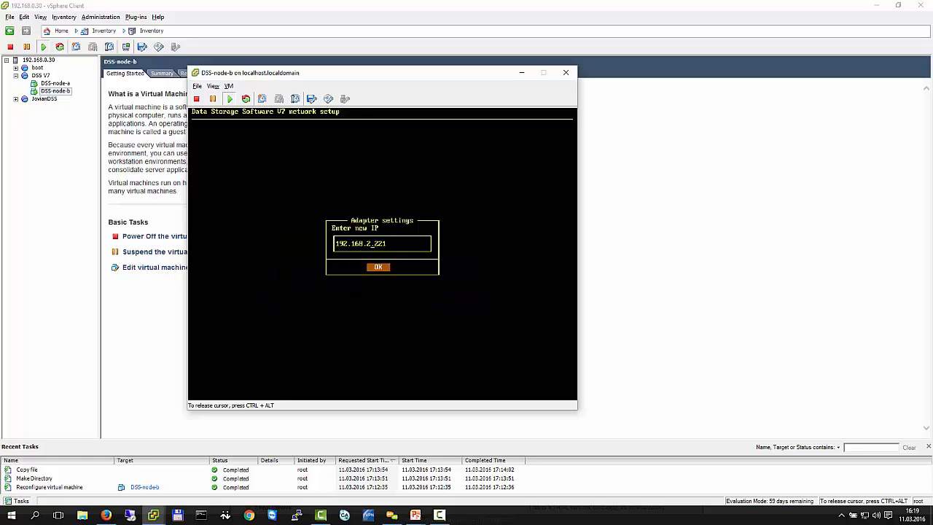
key(BackSpace)
text(1)
key(Return)
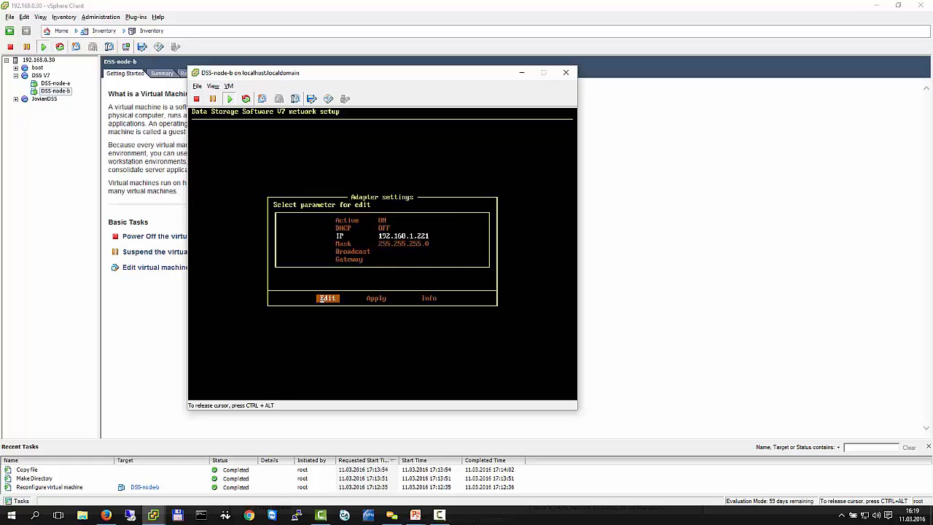
key(Right)
key(Return)
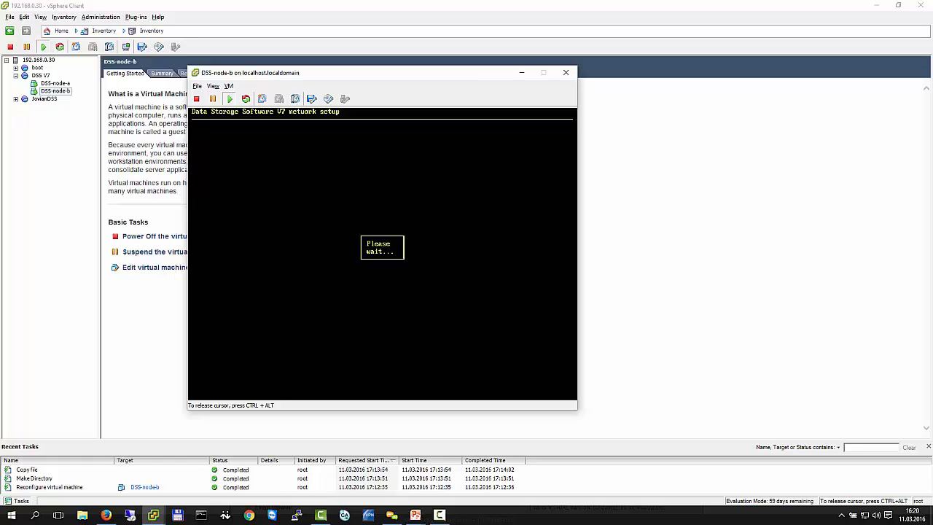
Step: Switch to the dss-b page in Firefox and check the eth1 and eth2 settings under the network interfaces
key(ctrl+alt)
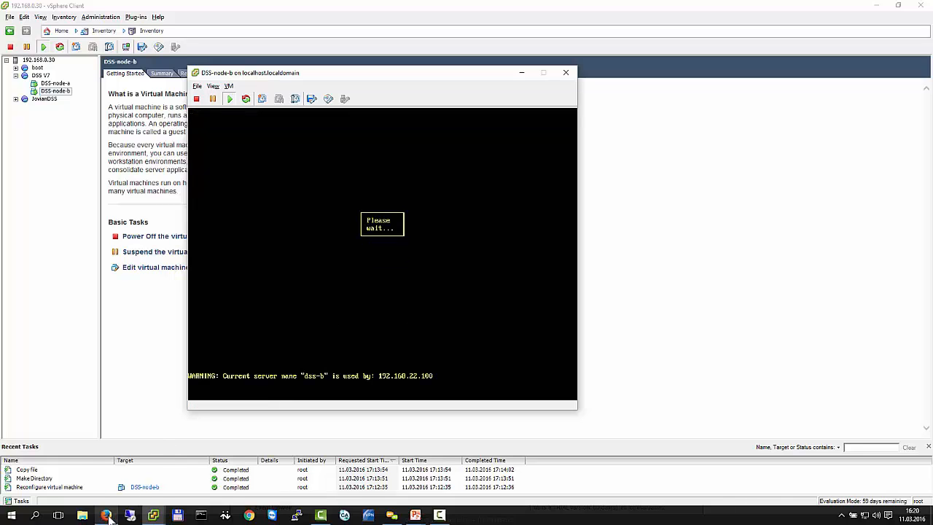
click(107, 516)
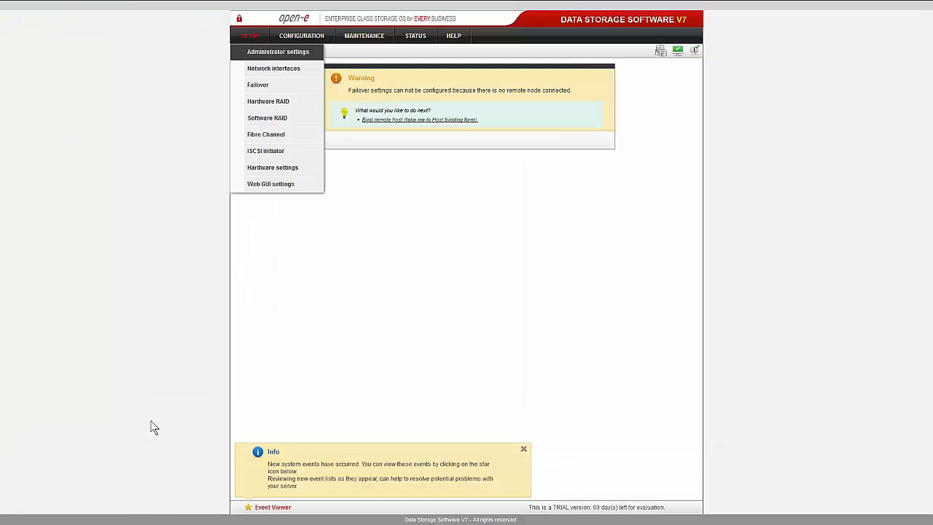
mouse_move(177, 21)
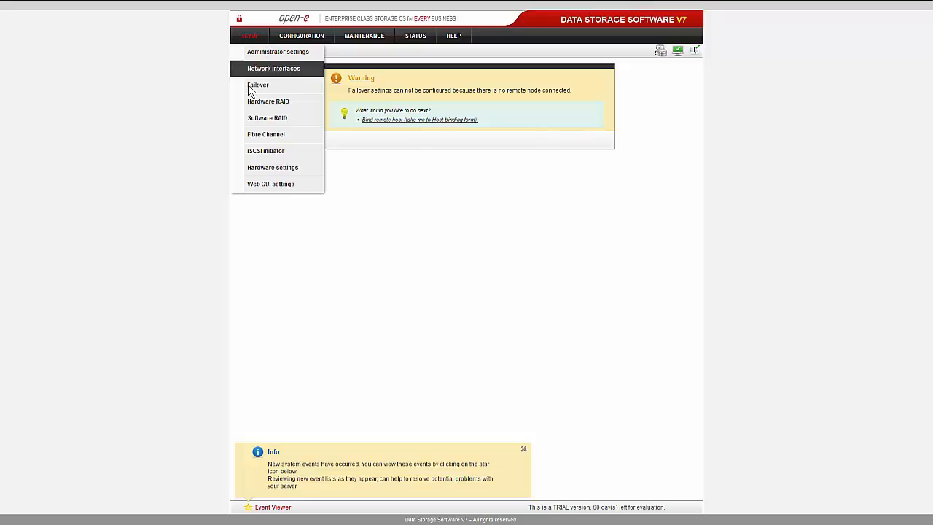
click(264, 68)
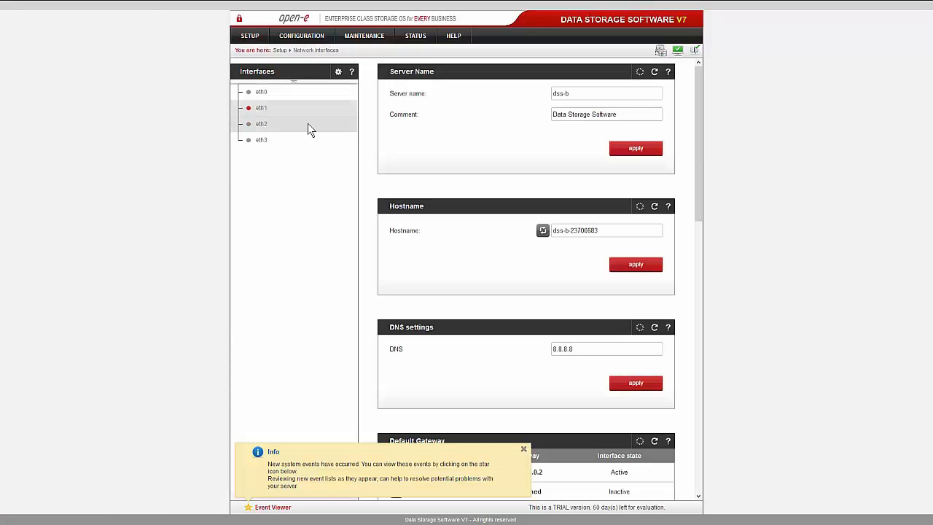
click(261, 126)
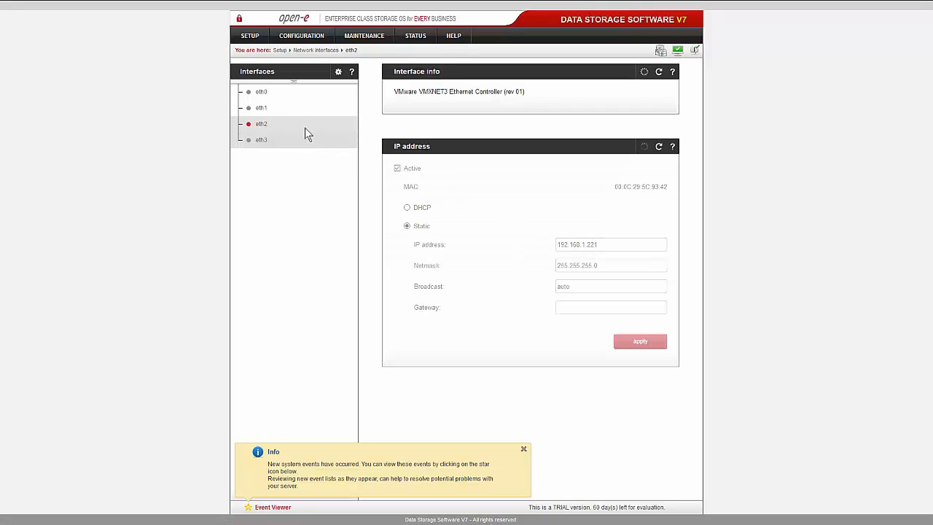
click(264, 109)
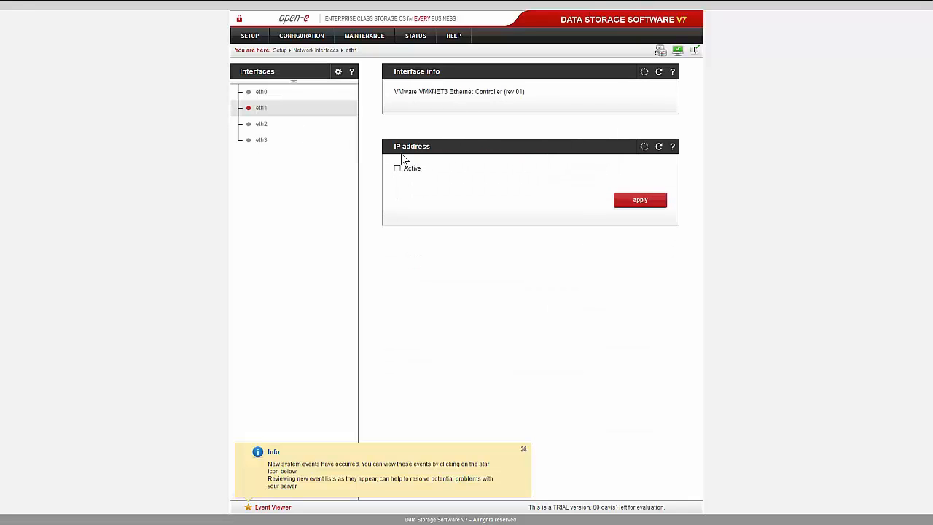
click(262, 124)
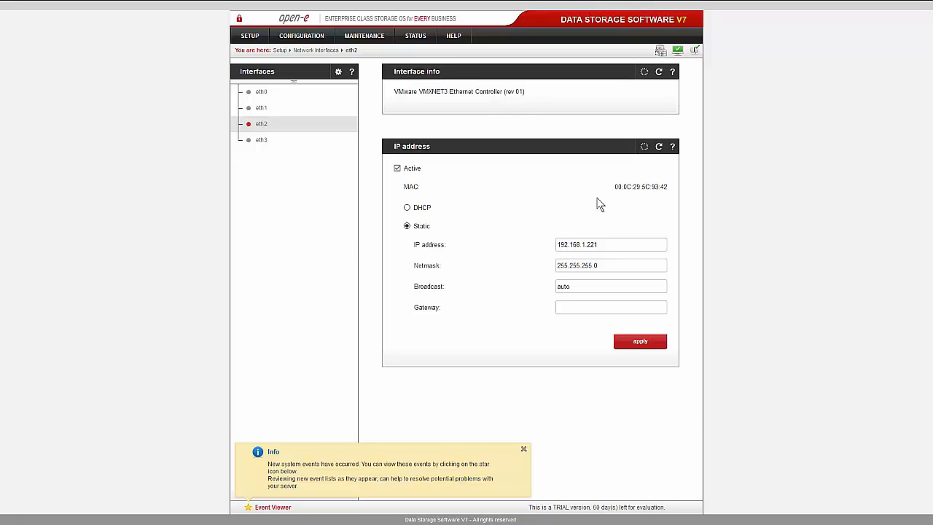
Step: Switch to the DSS-node-b console, exit its network setup to the welcome screen, and return to Firefox
key(alt+Tab)
click(396, 323)
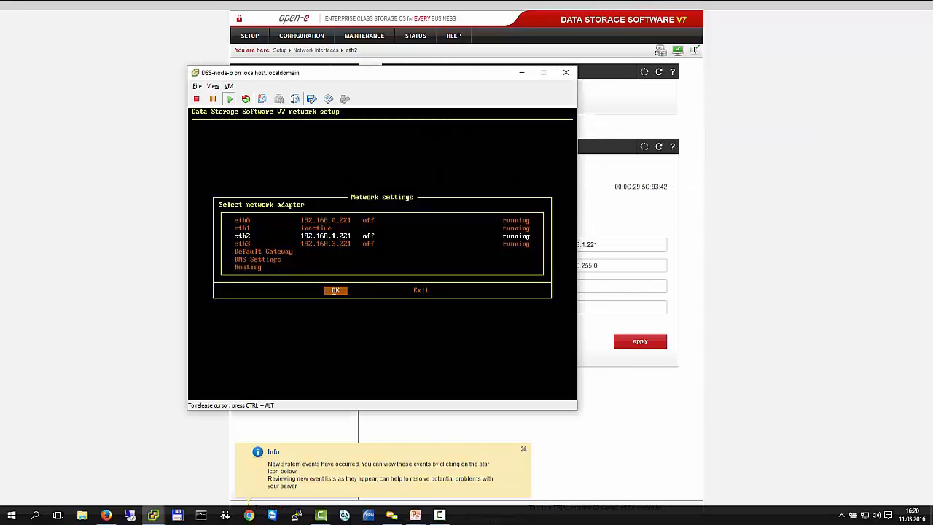
key(Tab)
key(Return)
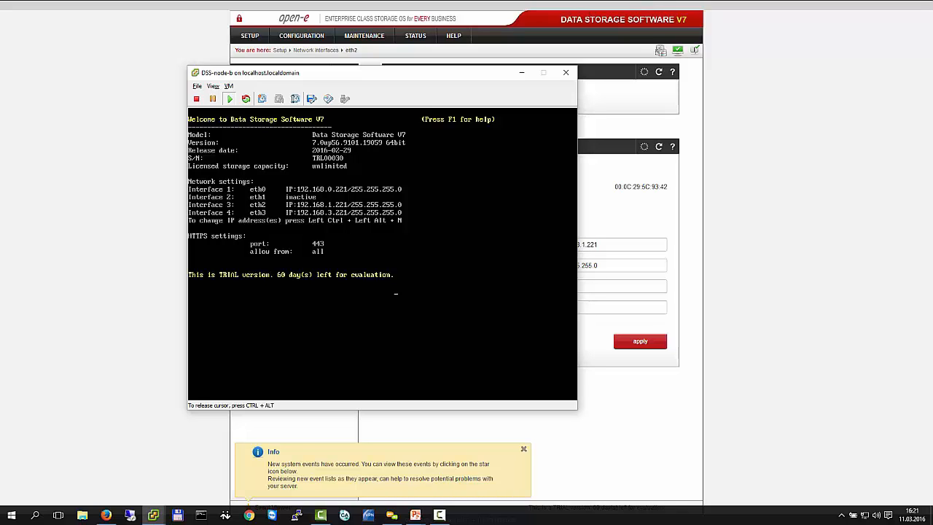
key(ctrl+alt)
click(150, 202)
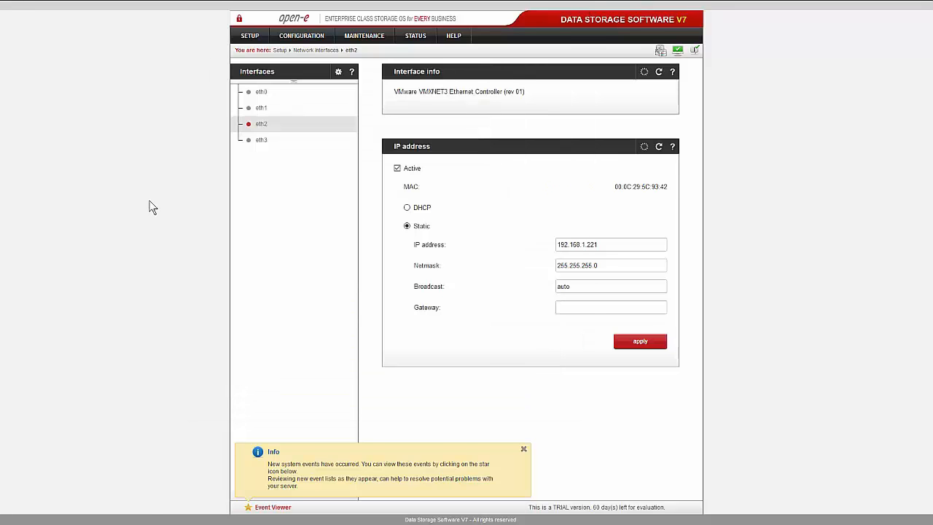
Step: Look at the volume replication page on dss-a, and recheck the eth2 interface settings on dss-b
mouse_move(183, 8)
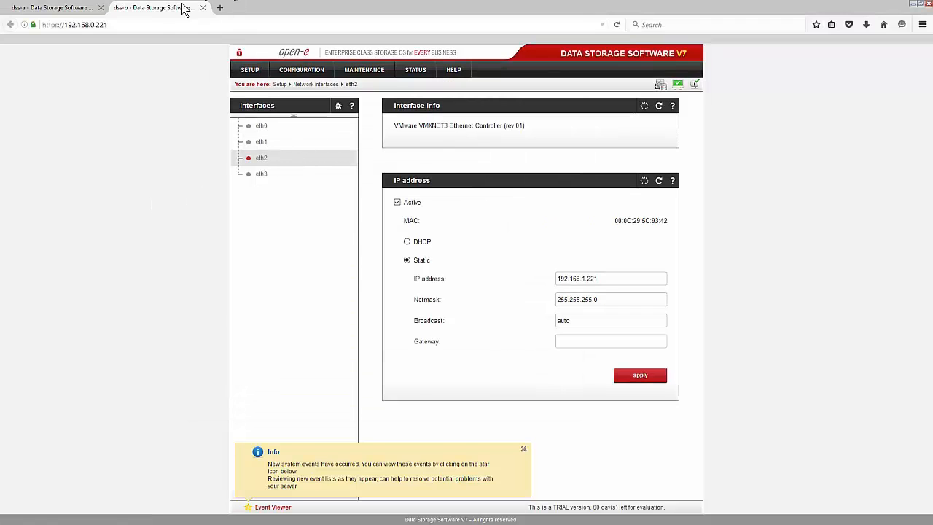
click(71, 10)
mouse_move(306, 42)
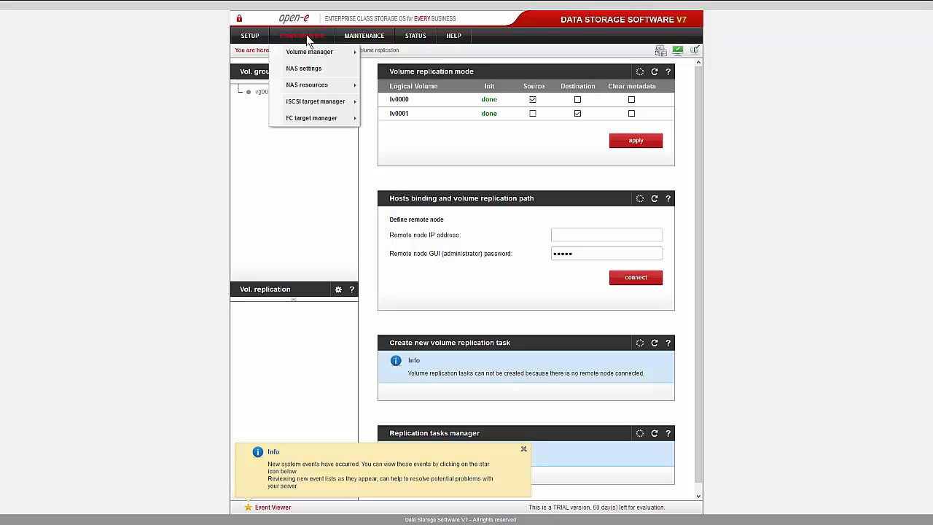
click(375, 69)
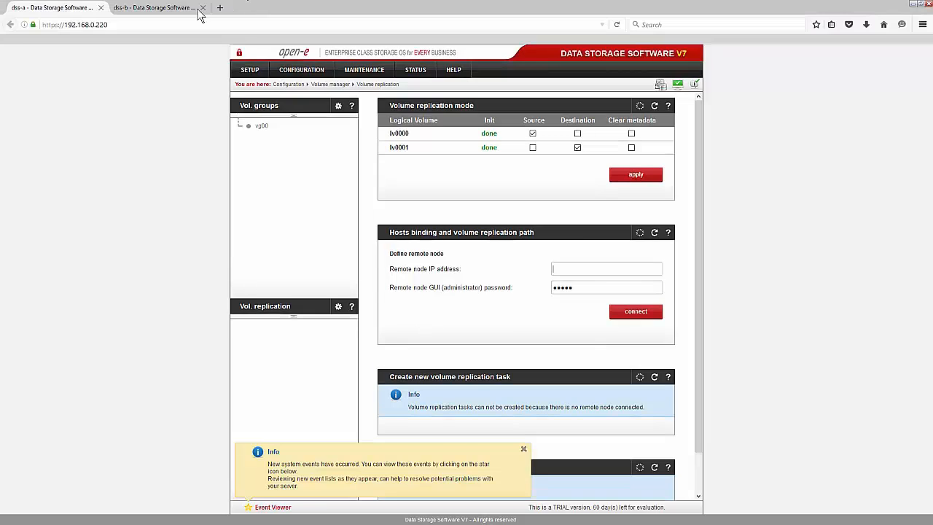
click(171, 11)
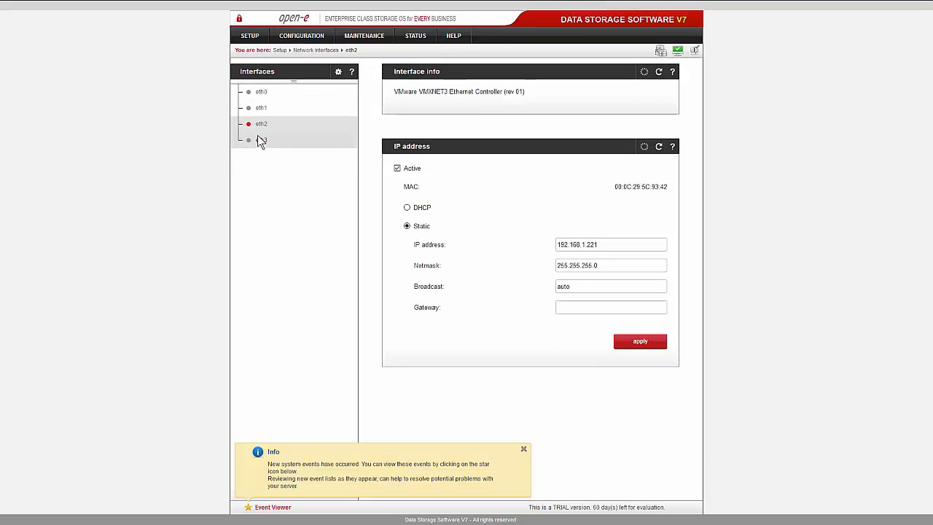
click(262, 126)
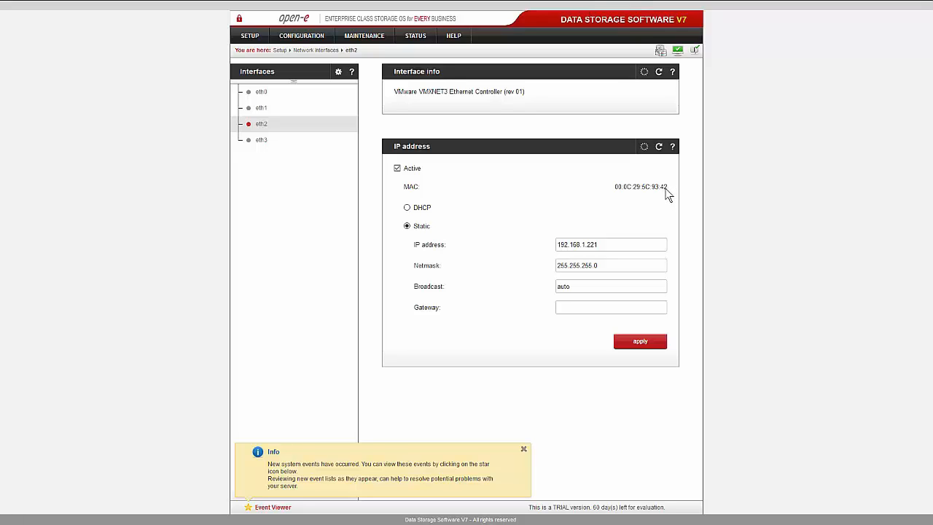
Step: Switch to vSphere Client, open the virtual machine settings of DSS-node-b, and inspect the MAC addresses of network adapters 1 and 2
key(alt+Tab)
mouse_move(149, 516)
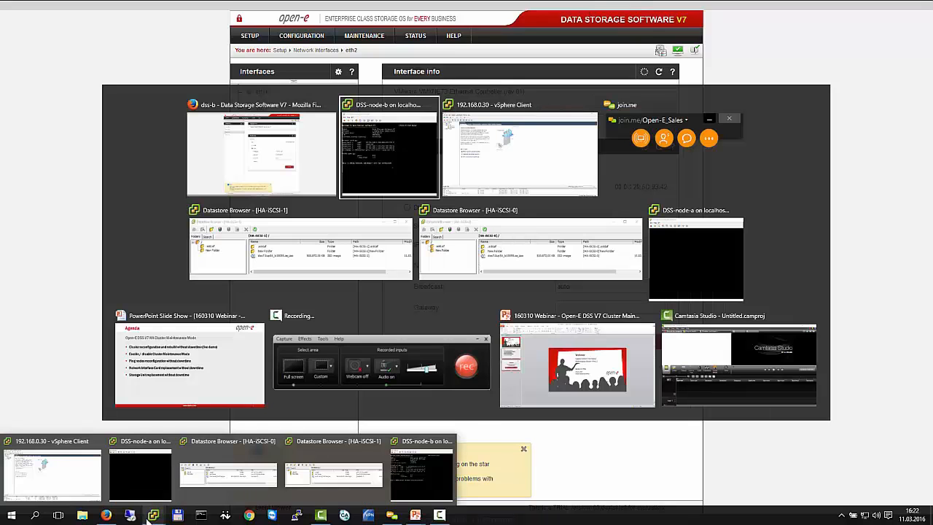
key(alt+Tab)
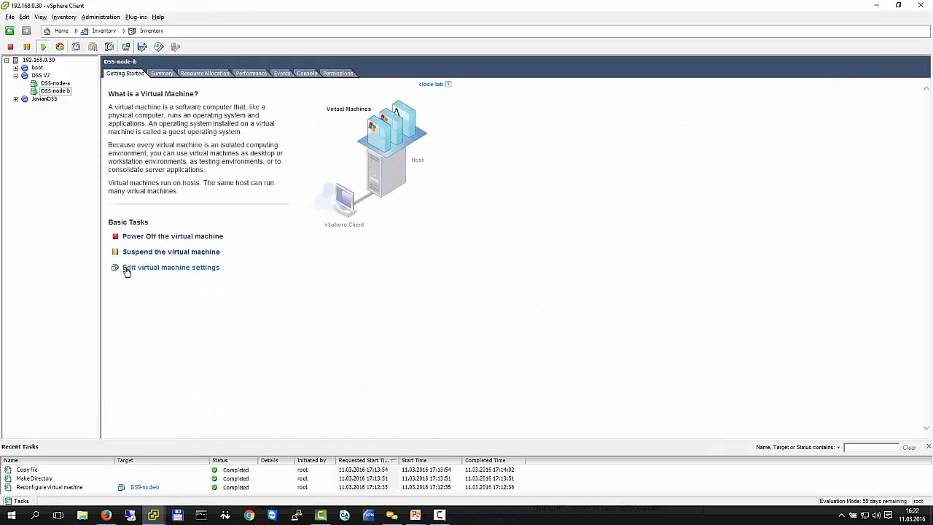
click(126, 269)
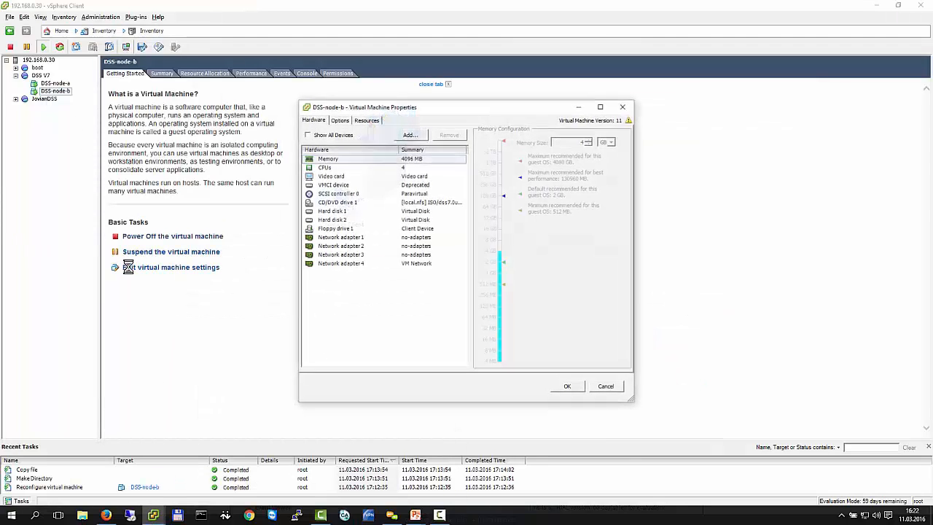
click(354, 240)
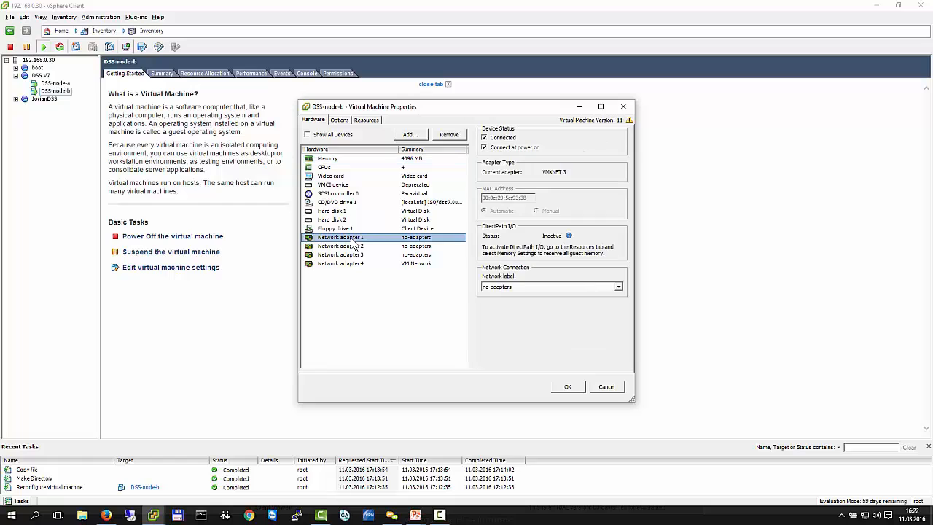
click(355, 246)
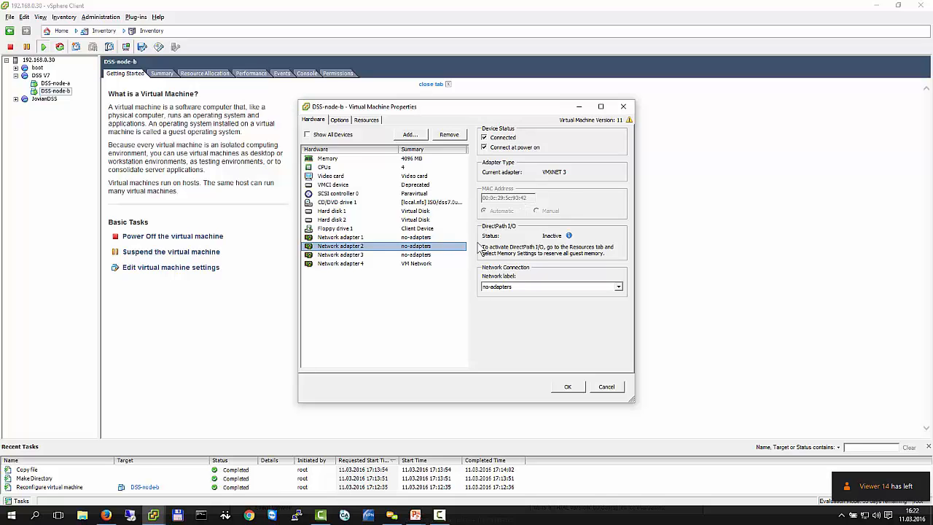
Step: Compare the eth1 and eth2 interfaces of dss-b in Firefox with network adapters 1 and 2 in vSphere Client to match their MAC addresses
key(alt+Tab)
key(alt+Tab)
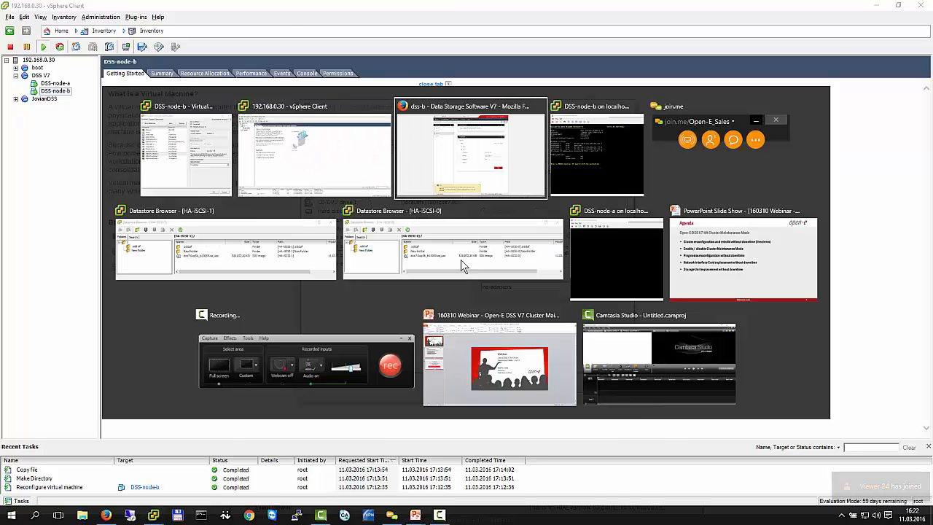
click(267, 109)
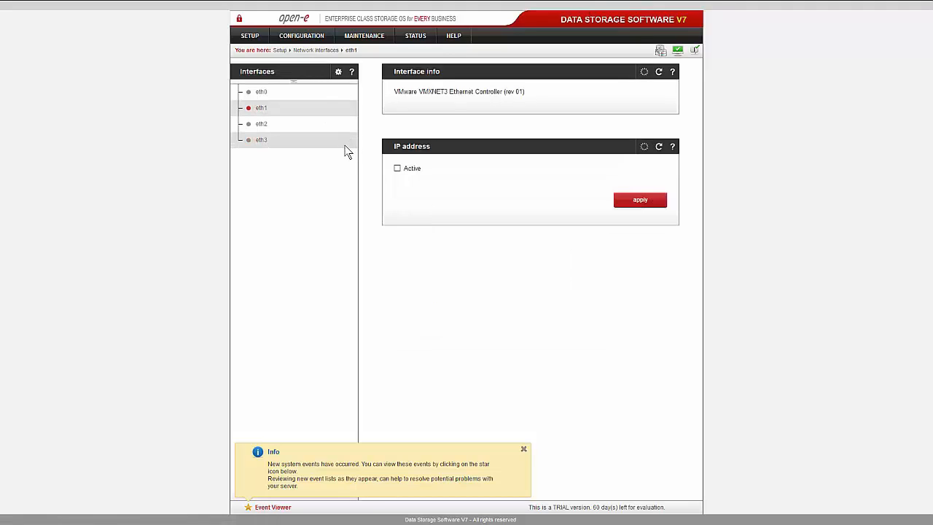
click(397, 169)
click(398, 169)
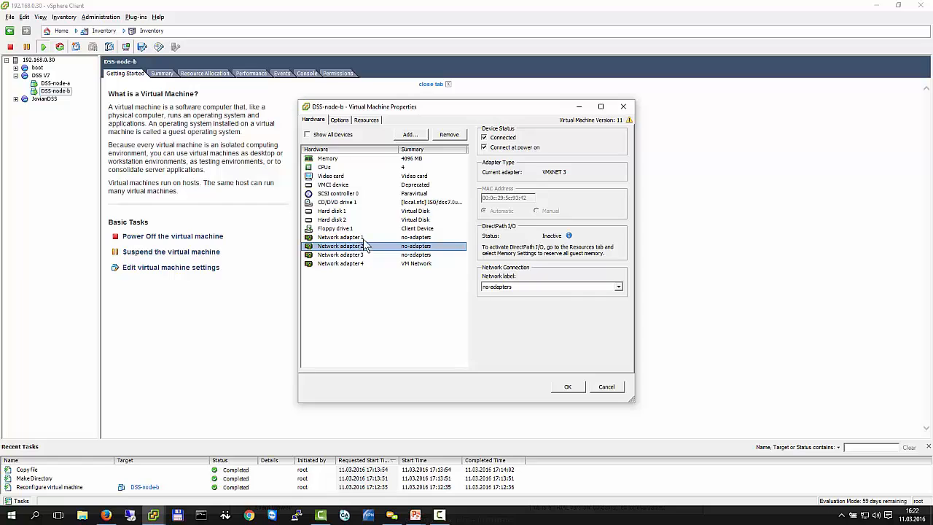
click(363, 239)
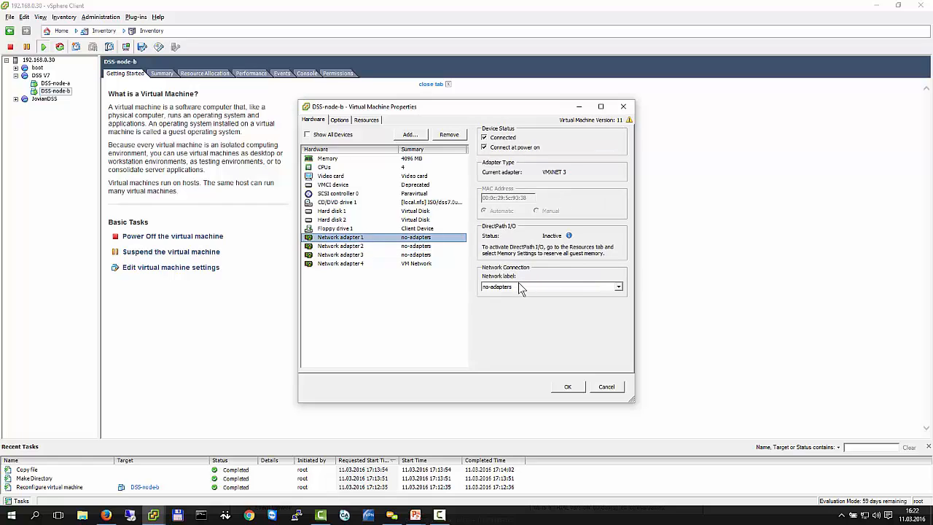
click(353, 248)
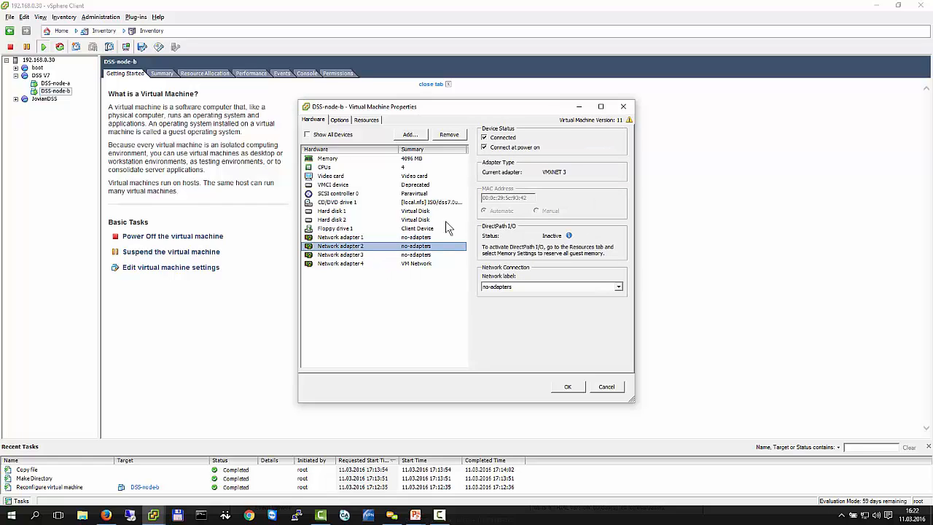
key(alt+Tab)
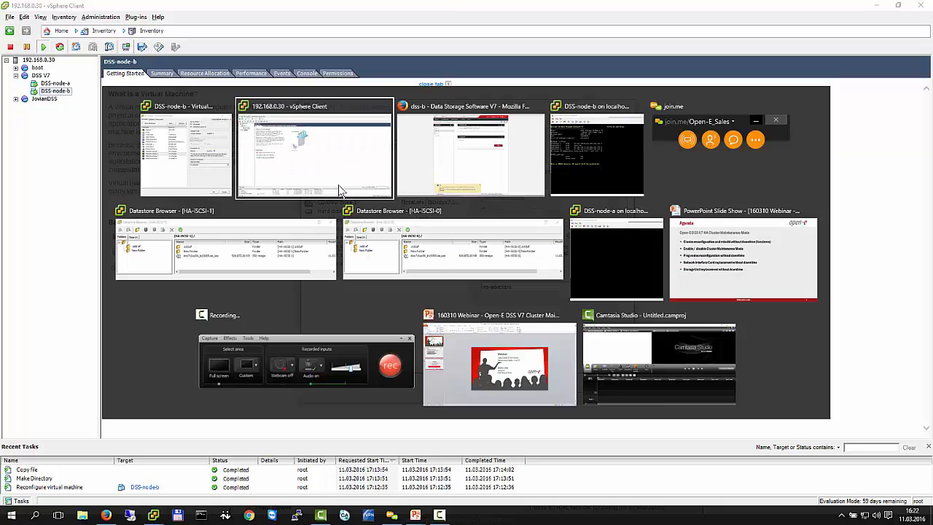
key(alt+Tab)
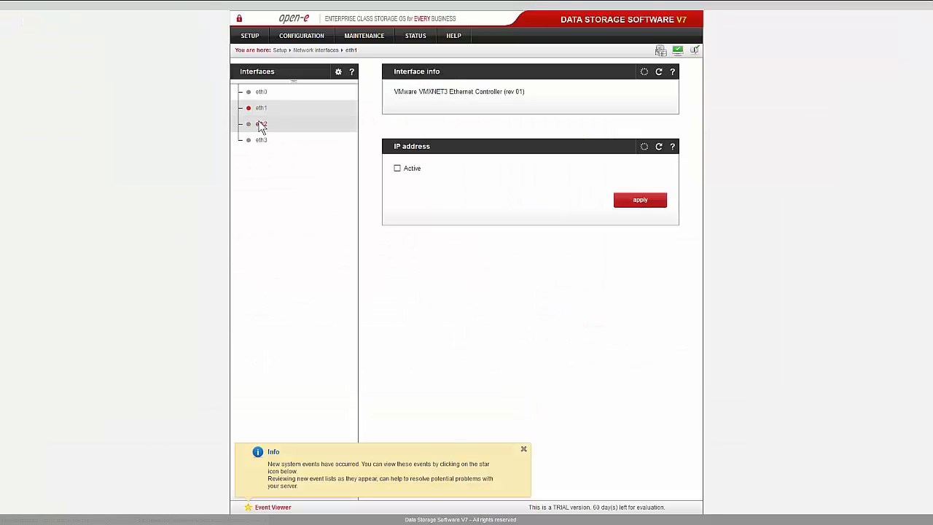
click(261, 124)
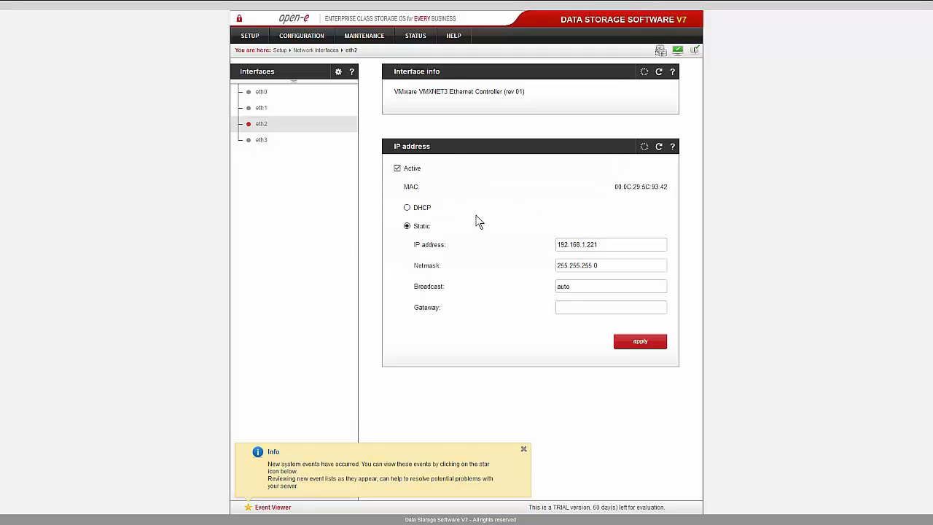
Step: In vSphere Client, set the network label of DSS-node-b's network adapter 2 to VM Network and save the settings
key(alt+Tab)
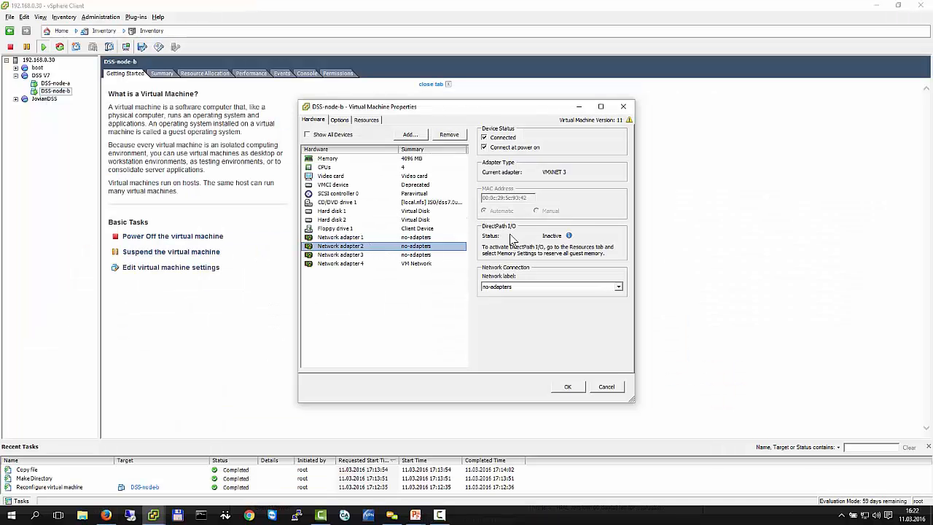
click(529, 286)
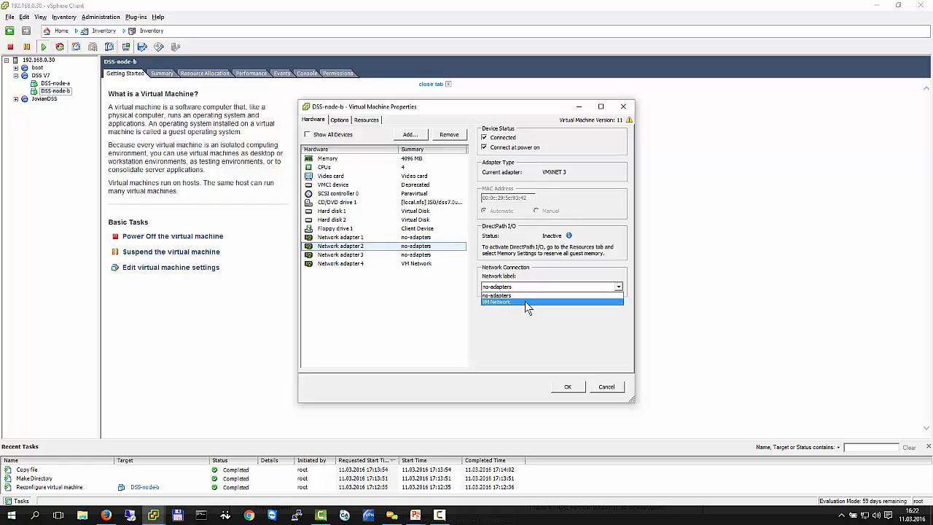
click(525, 302)
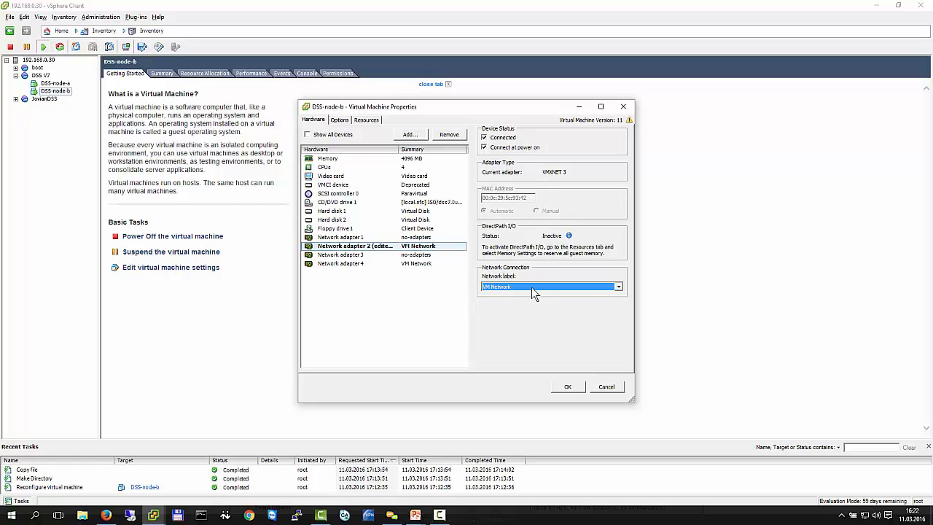
click(565, 387)
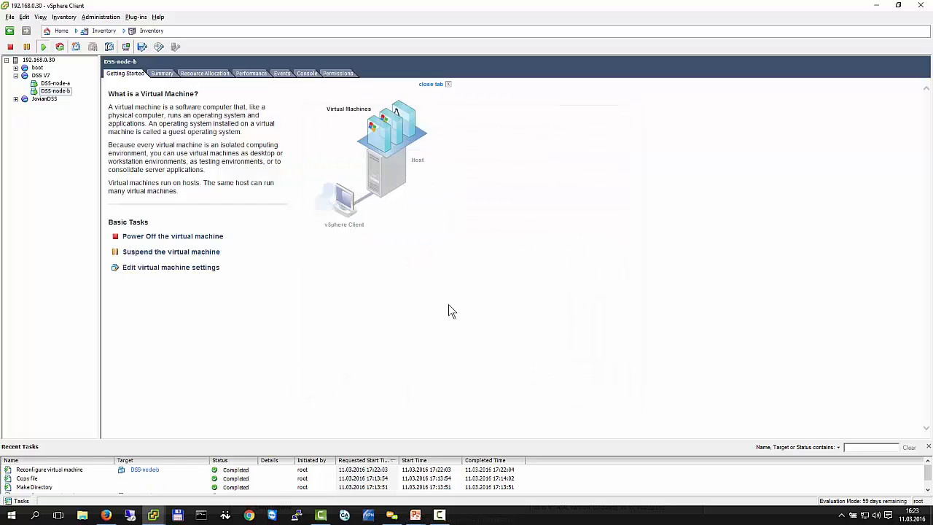
Step: Switch to the dss-a page in Firefox, connect it to the remote node 192.168.1.221, and dismiss the system events notice
key(alt+Tab)
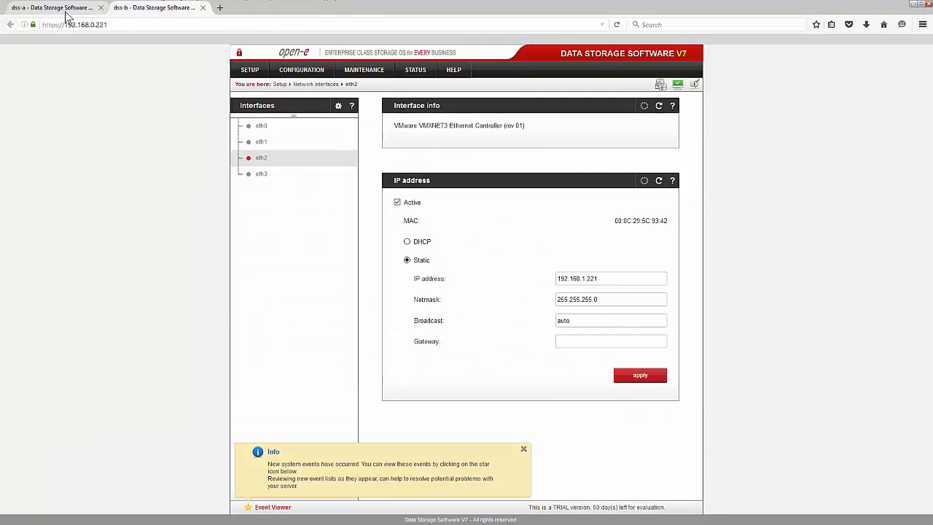
click(64, 11)
click(585, 233)
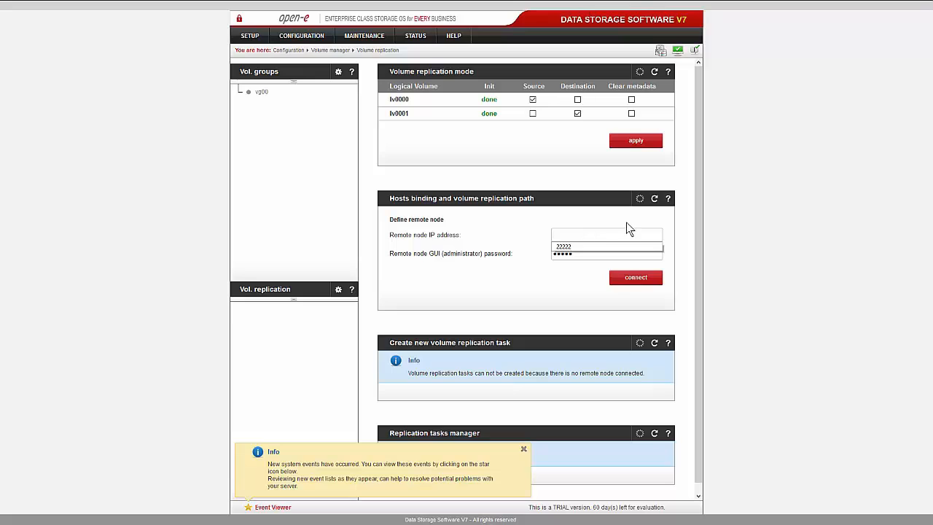
text(1)
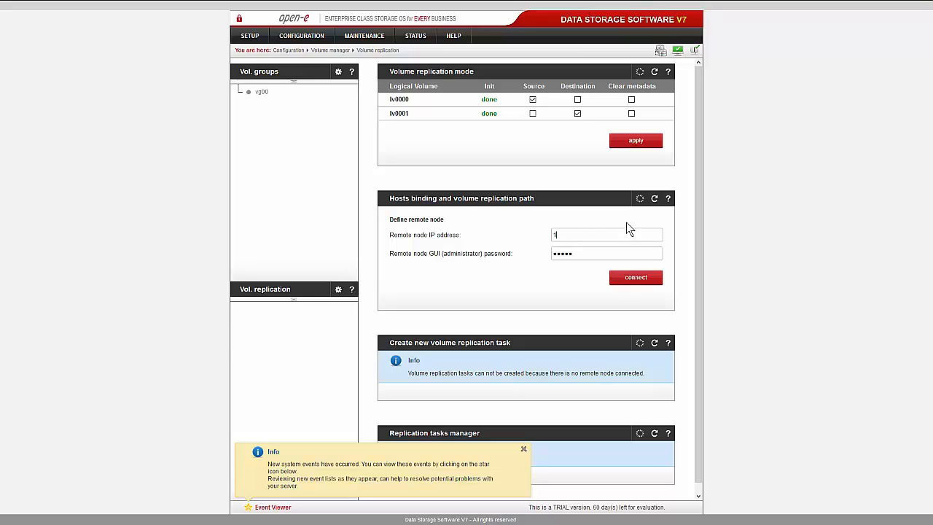
text(92.168.1.221)
key(Tab)
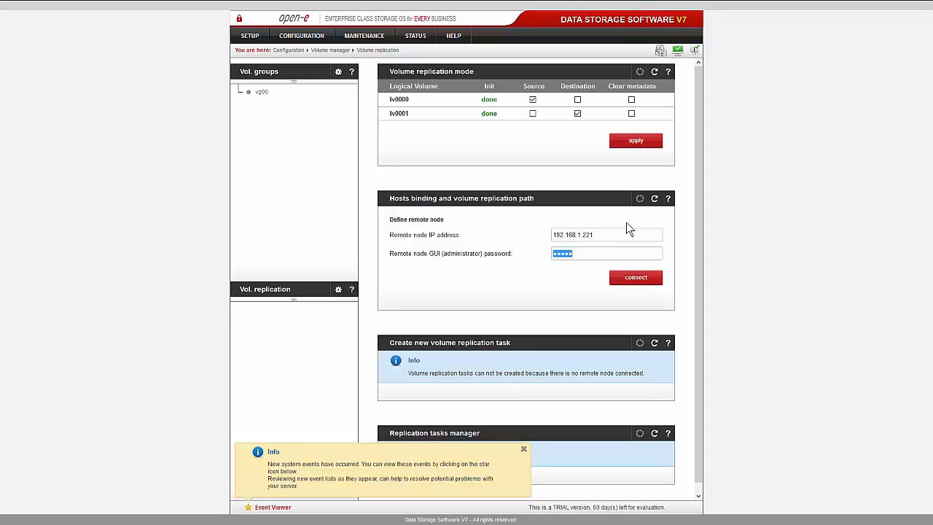
click(635, 279)
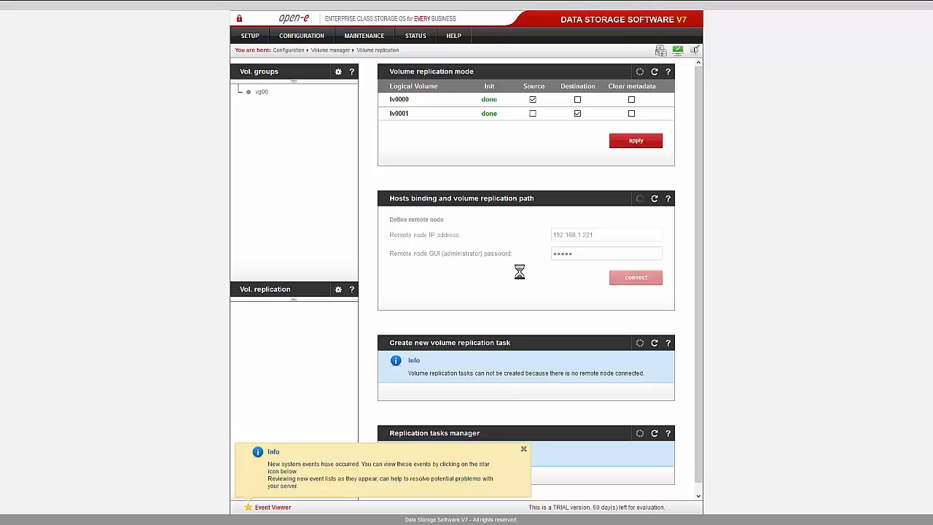
click(523, 448)
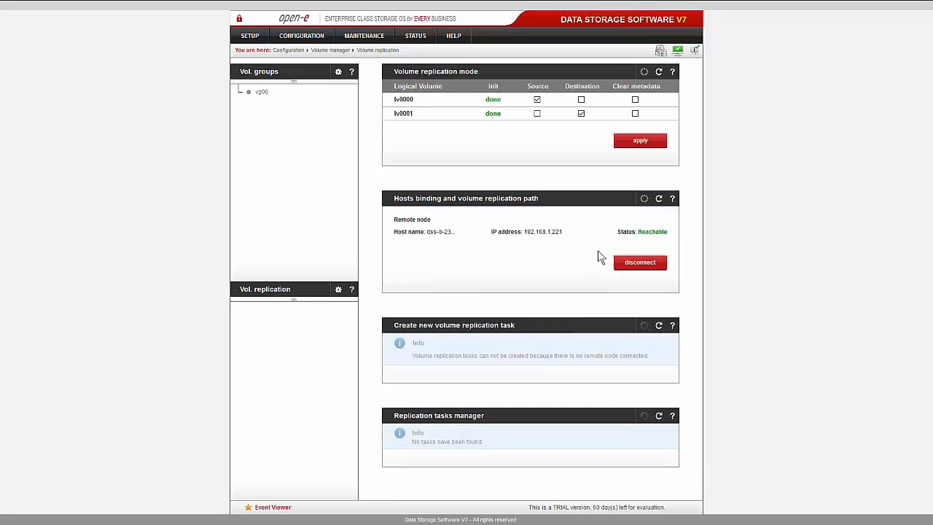
Step: Create the volume replication task m0000 with lv0000 as source and destination volume, and start it
scroll(604, 299, down, 2)
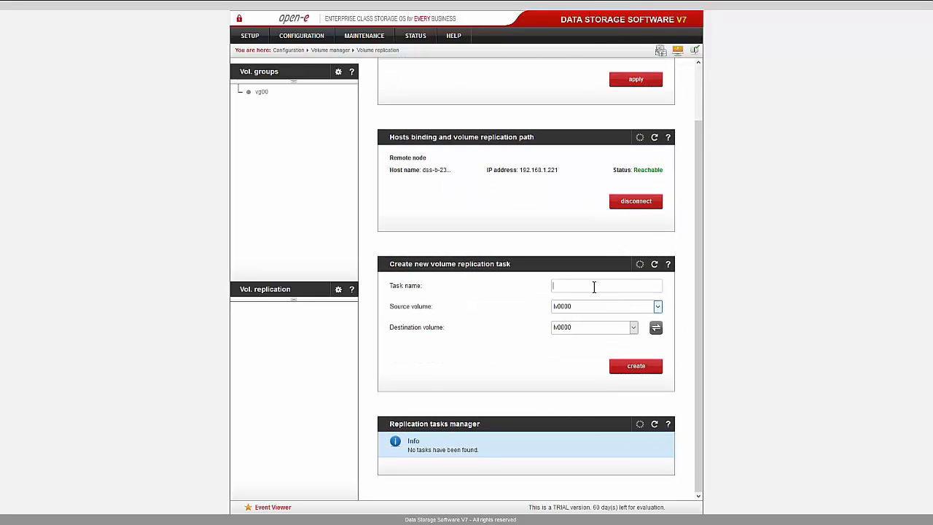
click(594, 287)
click(581, 314)
click(631, 367)
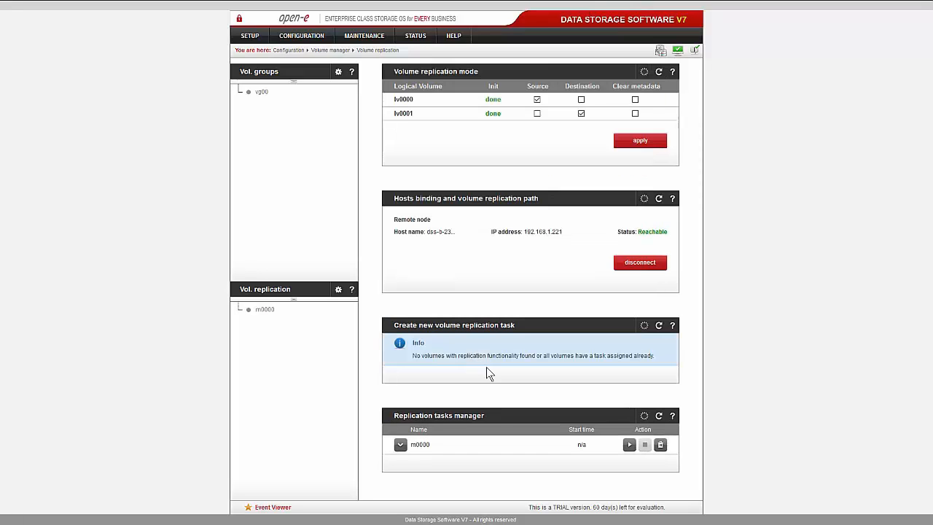
click(630, 446)
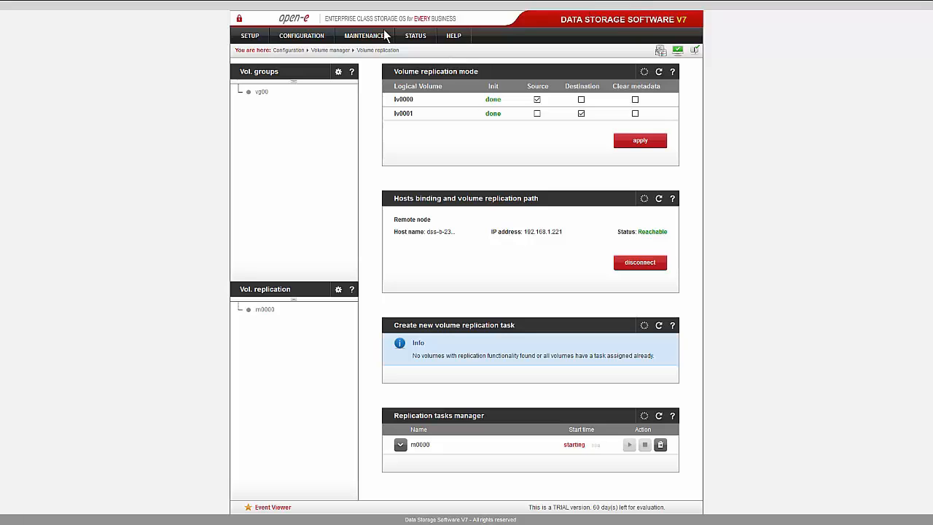
mouse_move(413, 37)
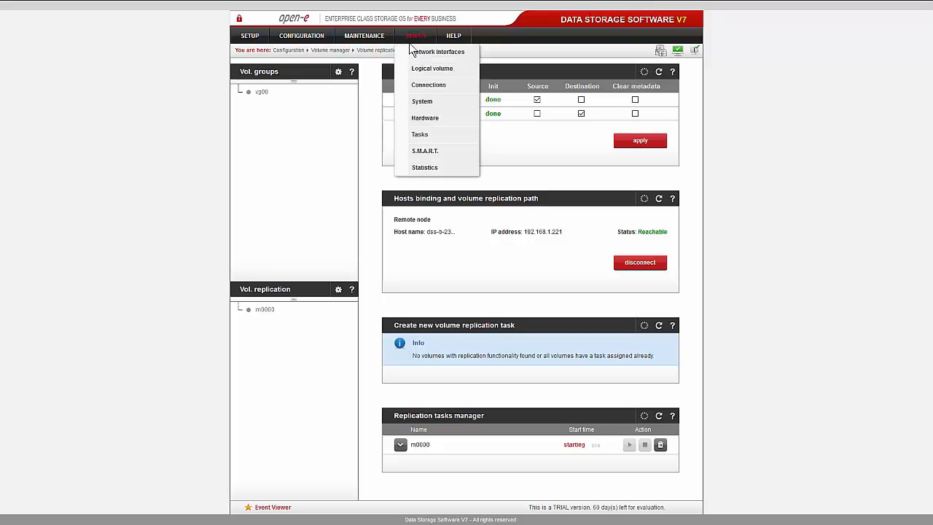
Step: Check the running tasks status on dss-a, refreshing the list and expanding the details of replication task m0000
click(429, 135)
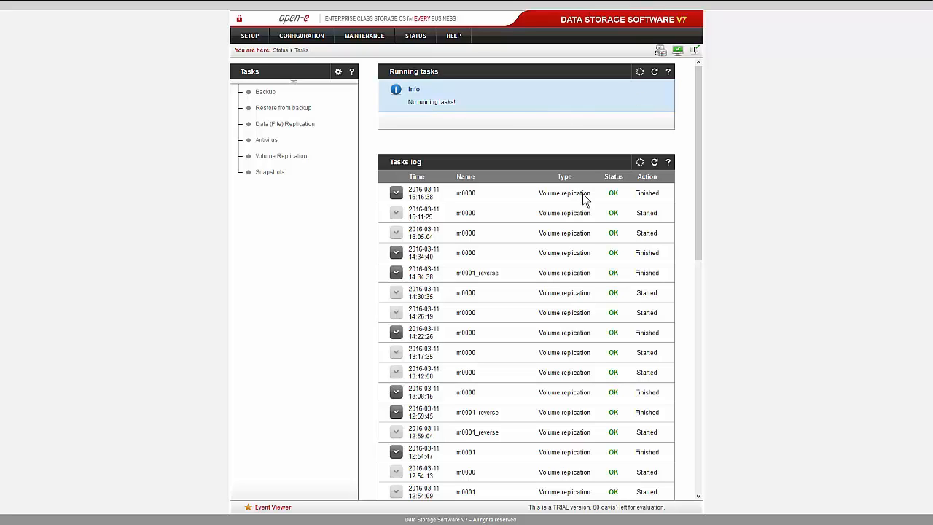
click(654, 71)
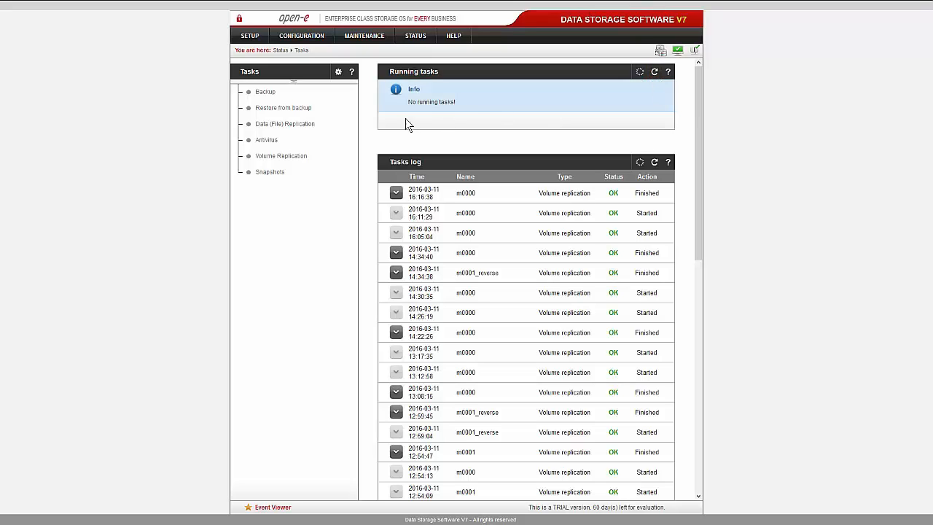
click(654, 76)
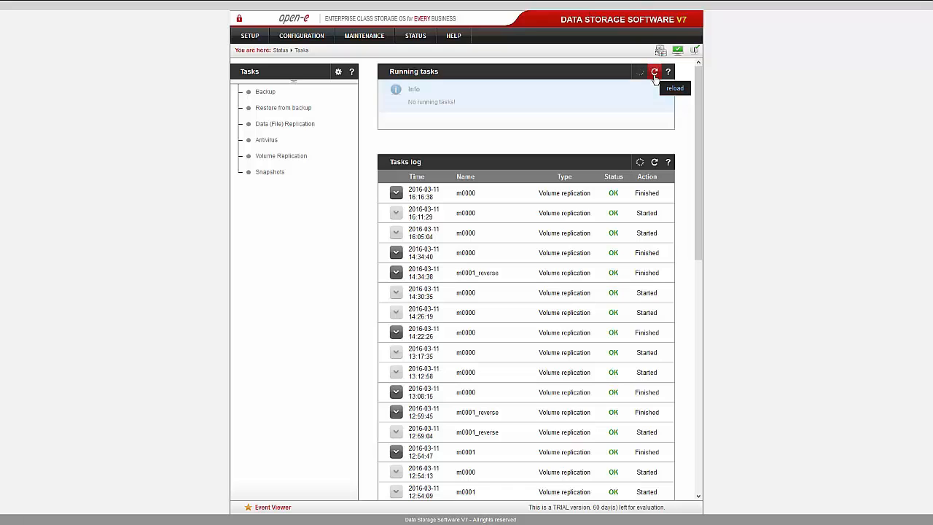
click(654, 77)
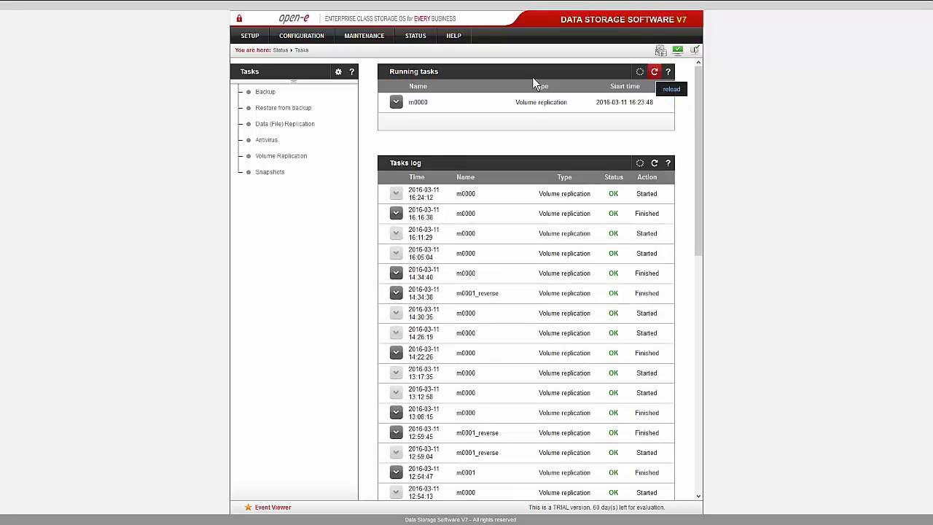
click(397, 102)
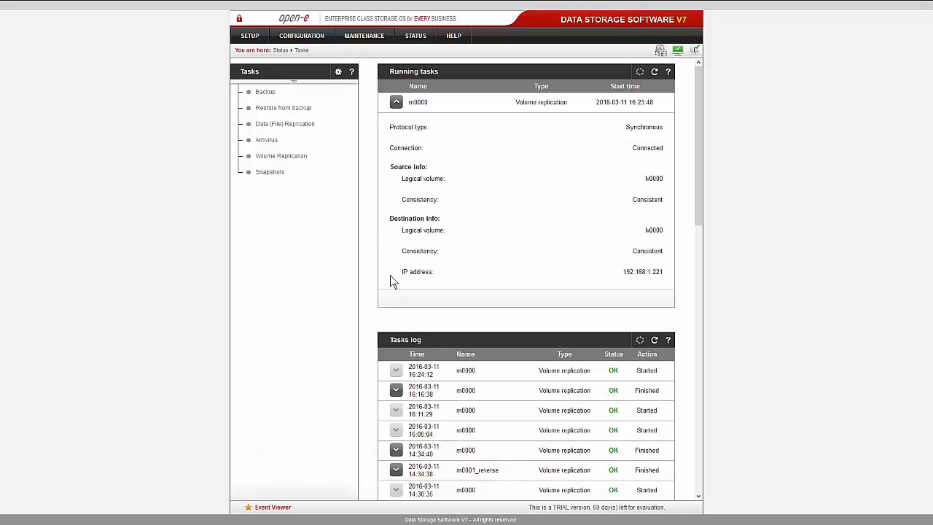
Step: On the dss-b page, create and start the volume replication task m0001 with lv0001 as source and destination volume, and dismiss the system events notice
click(166, 11)
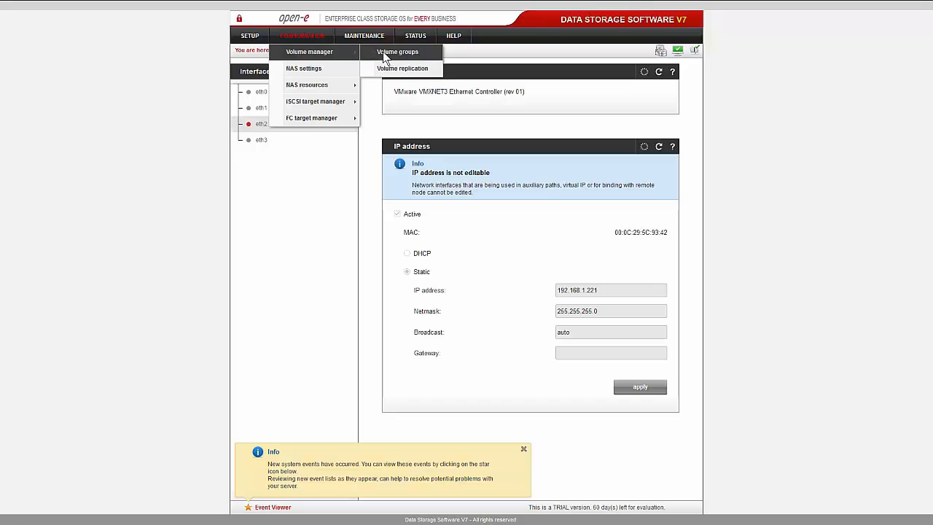
click(383, 52)
click(282, 300)
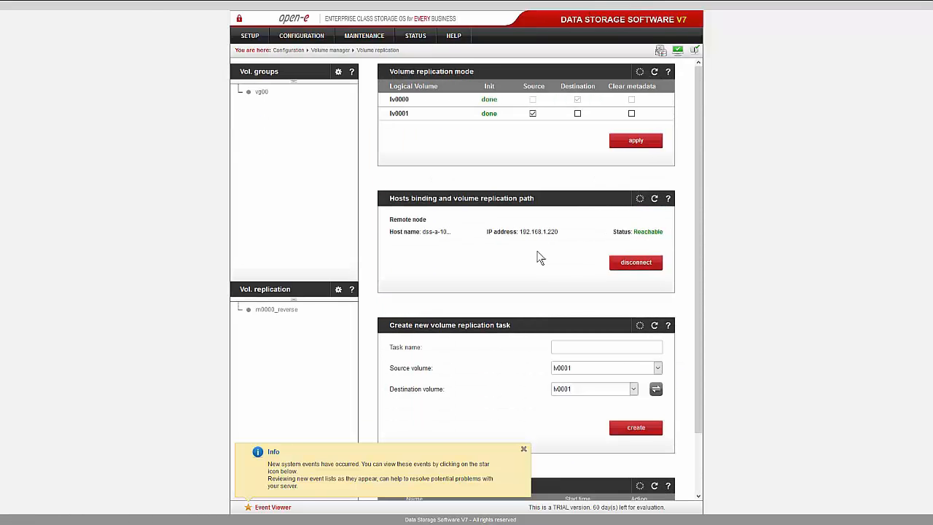
scroll(577, 287, down, 2)
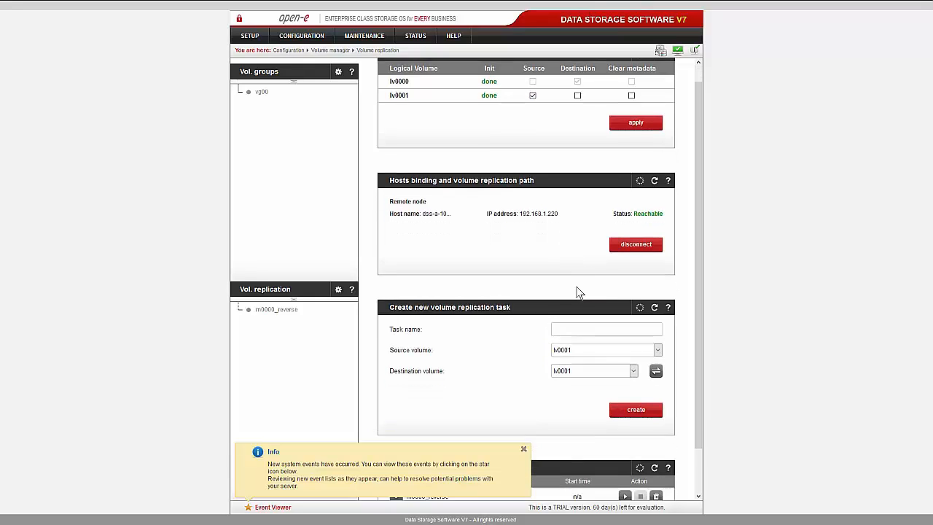
click(573, 281)
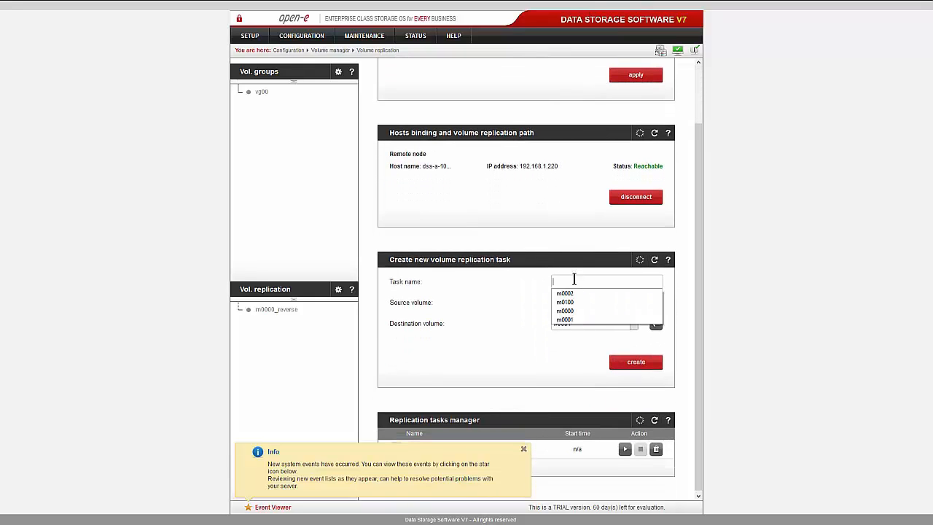
key(Down)
key(Down)
key(Down)
key(Return)
click(575, 281)
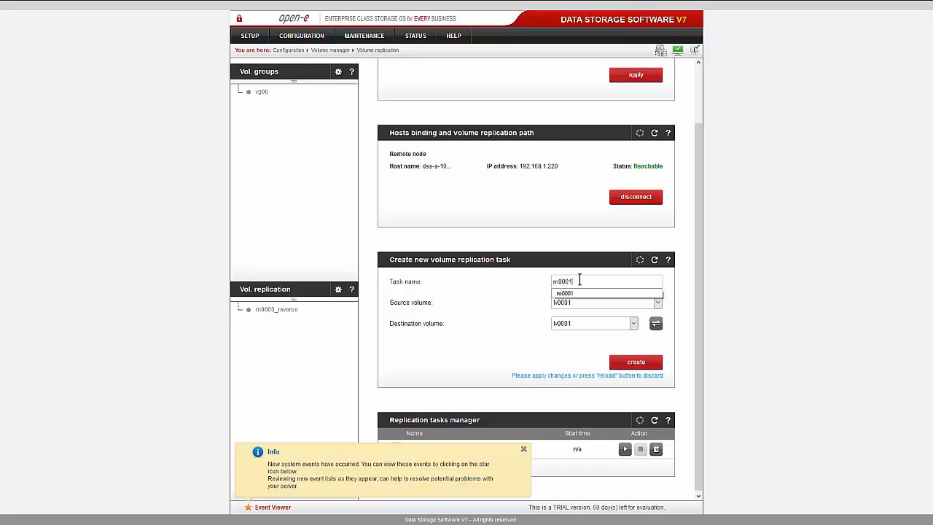
click(518, 325)
click(634, 362)
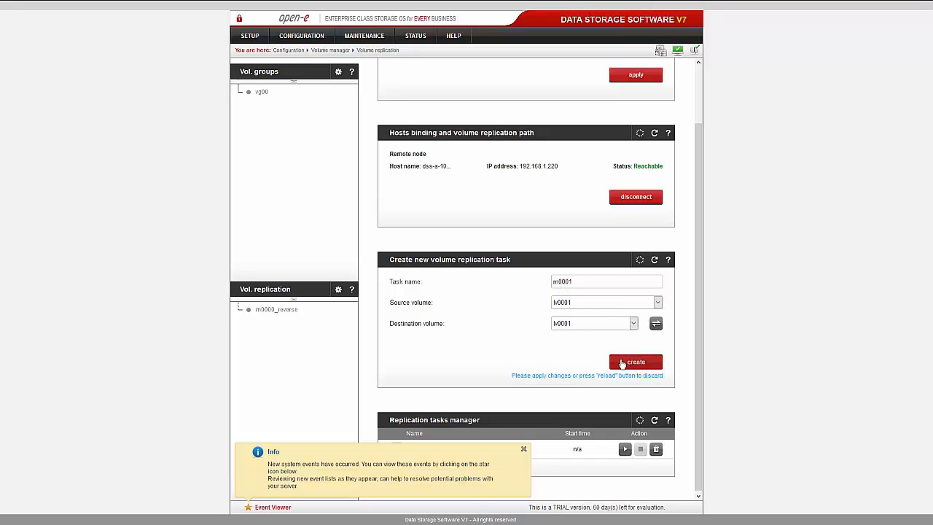
click(523, 448)
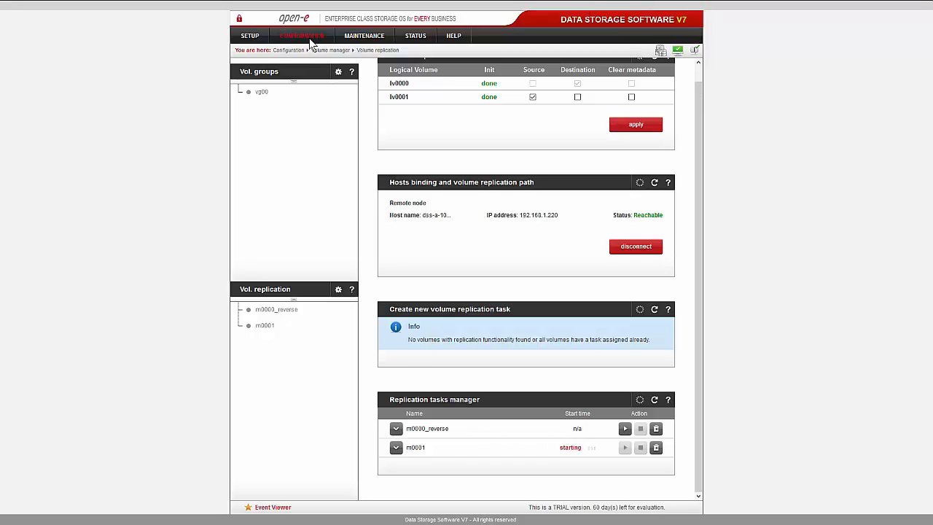
Step: Open the iSCSI target manager's target list on dss-b
mouse_move(302, 36)
mouse_move(322, 101)
click(369, 103)
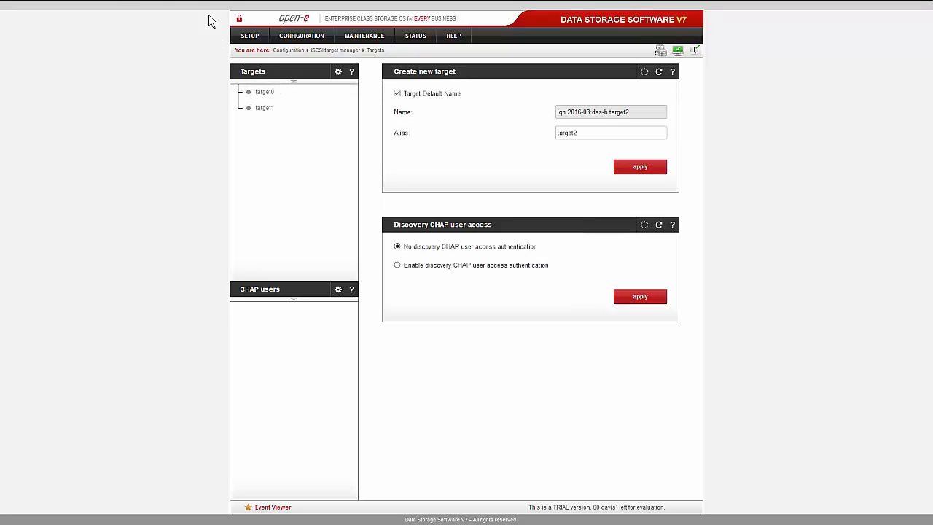
Step: Switch to the dss-a page and add a failover auxiliary path between local eth0 (192.168.0.220) and remote eth0 (192.168.0.221)
click(79, 10)
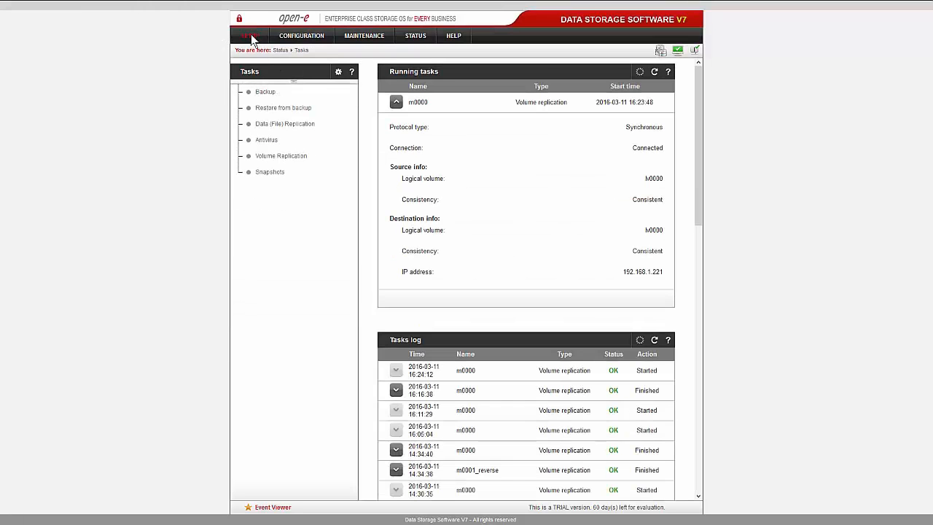
mouse_move(249, 35)
click(252, 87)
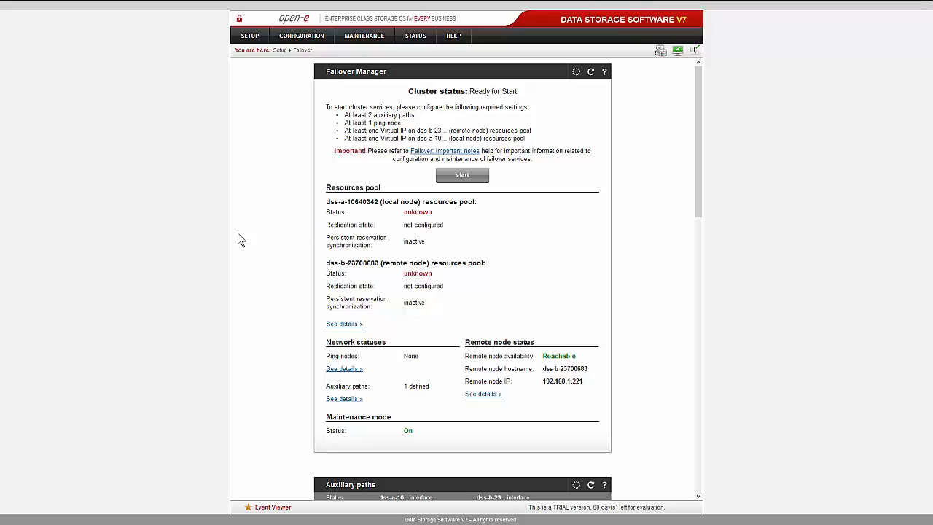
scroll(265, 255, down, 1)
scroll(265, 250, down, 3)
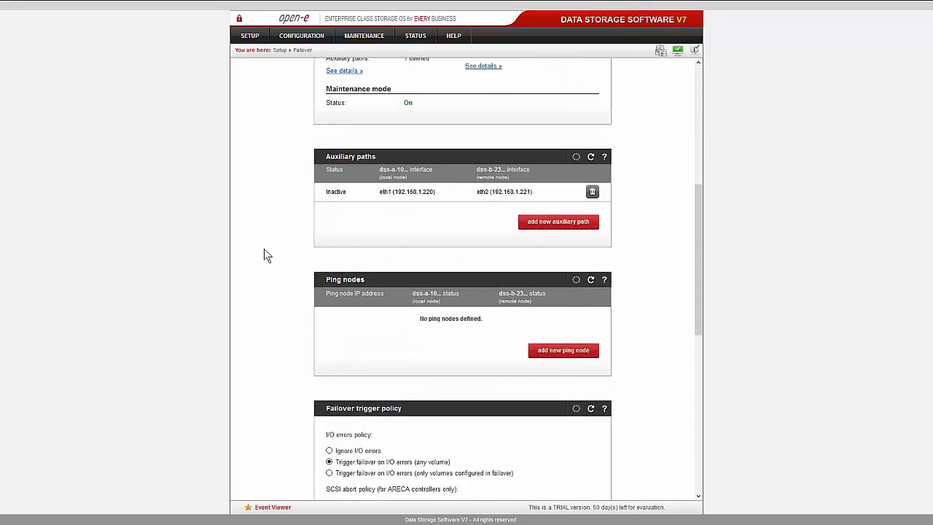
click(543, 223)
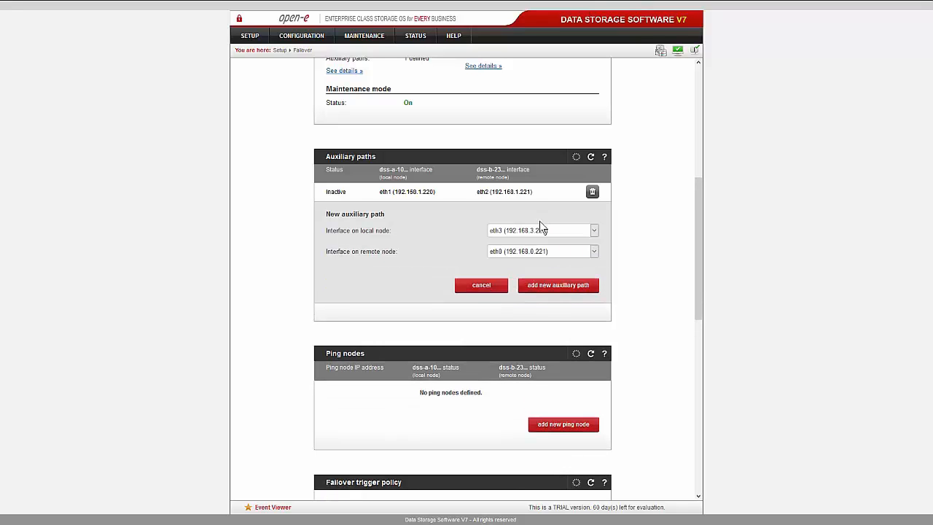
click(521, 231)
click(510, 249)
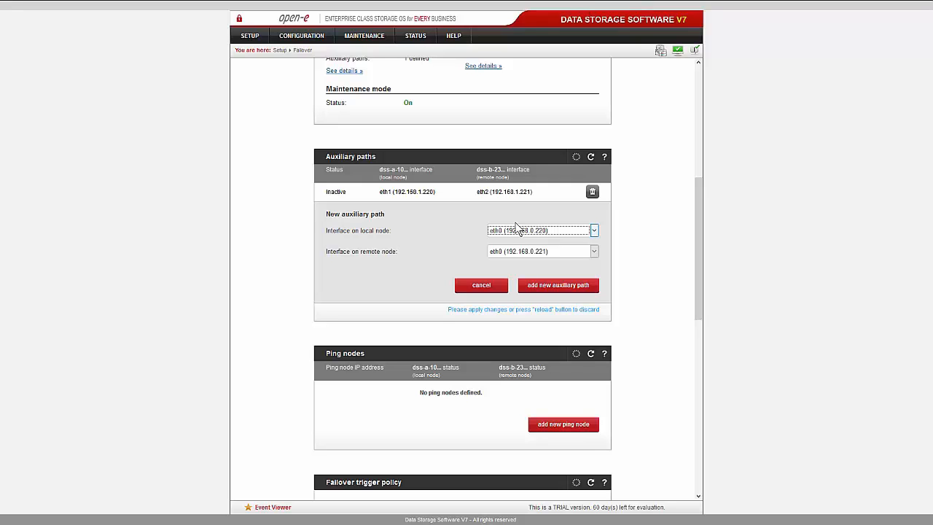
click(557, 285)
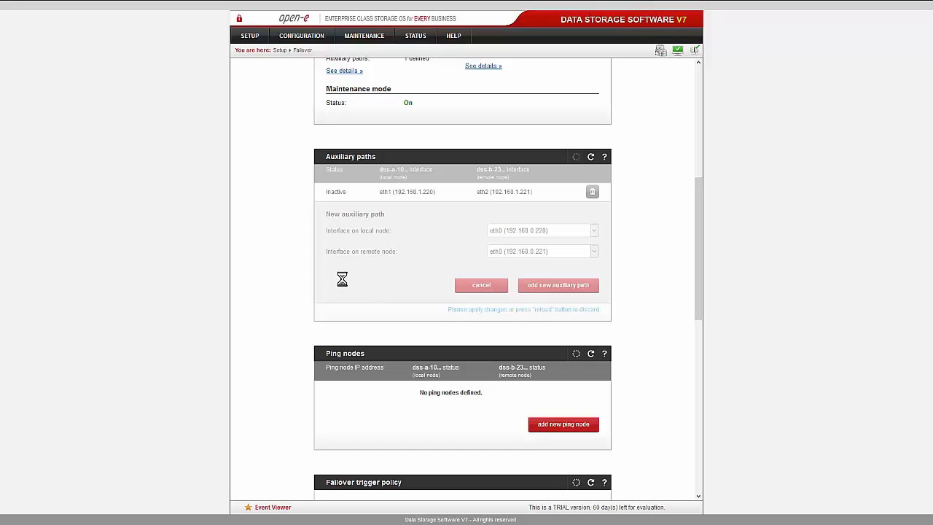
Step: Add the failover ping nodes 192.168.0.30 and 192.168.0.40, and dismiss the system events notice
scroll(342, 280, down, 1)
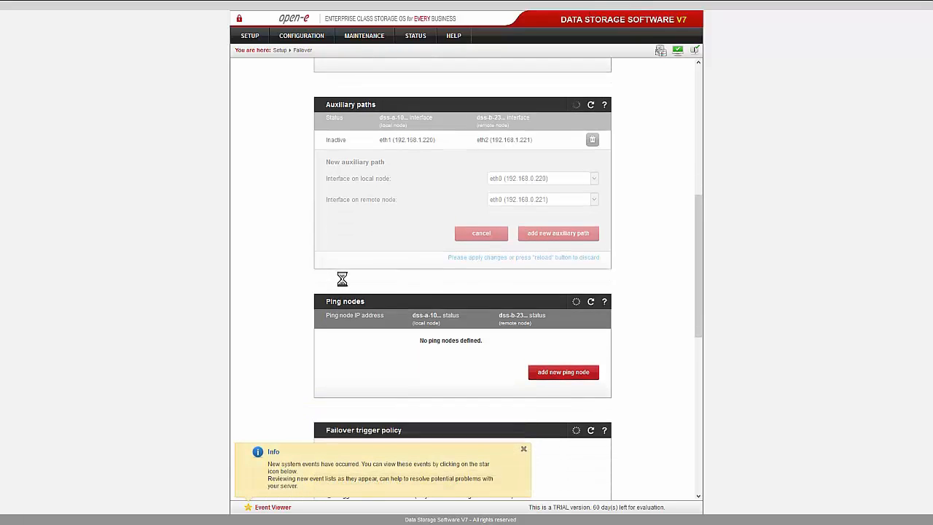
scroll(342, 279, down, 1)
click(532, 292)
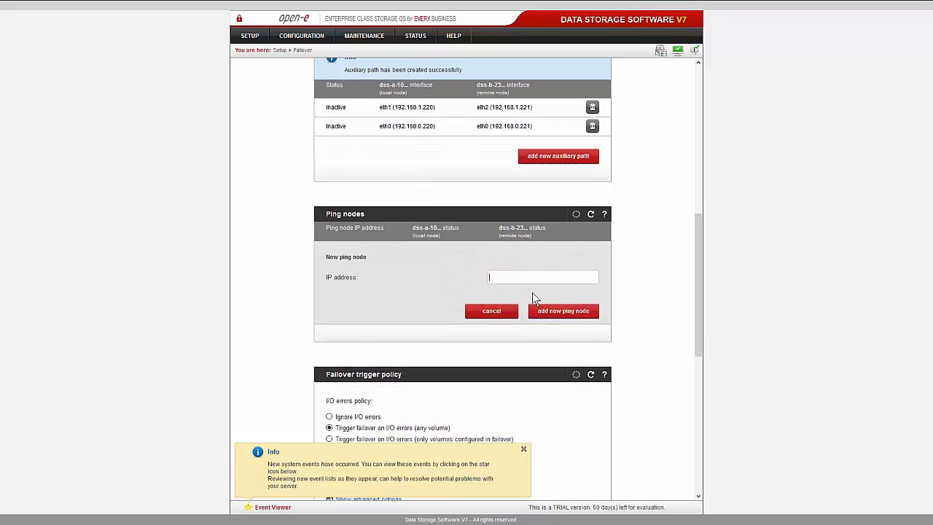
text(192.168.0.30)
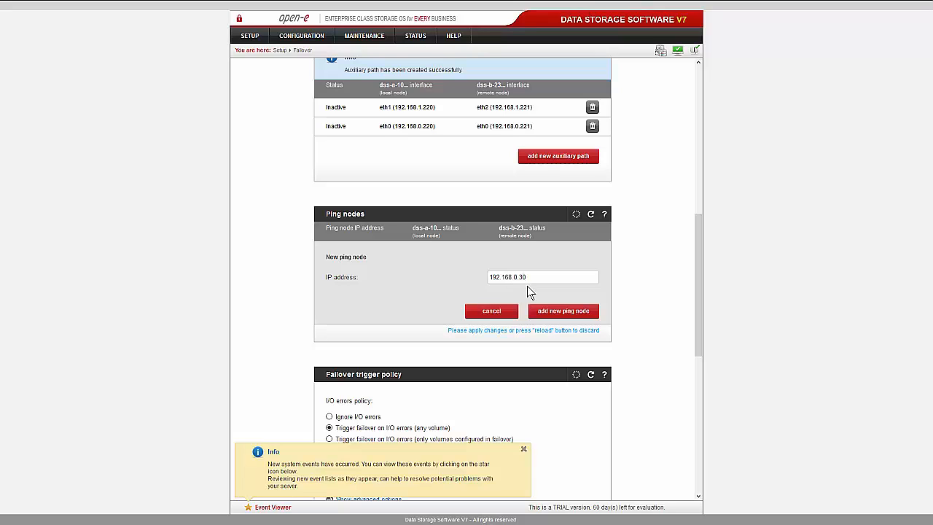
click(547, 312)
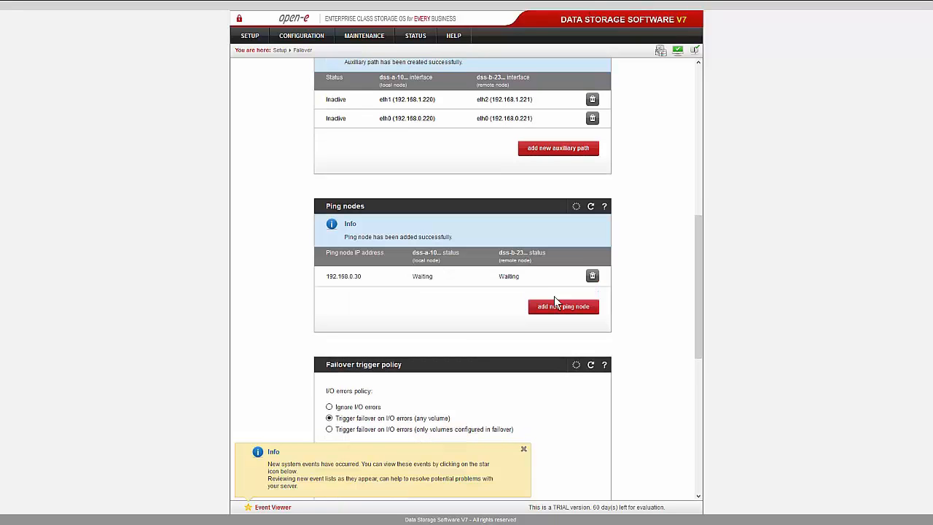
click(551, 305)
text(1)
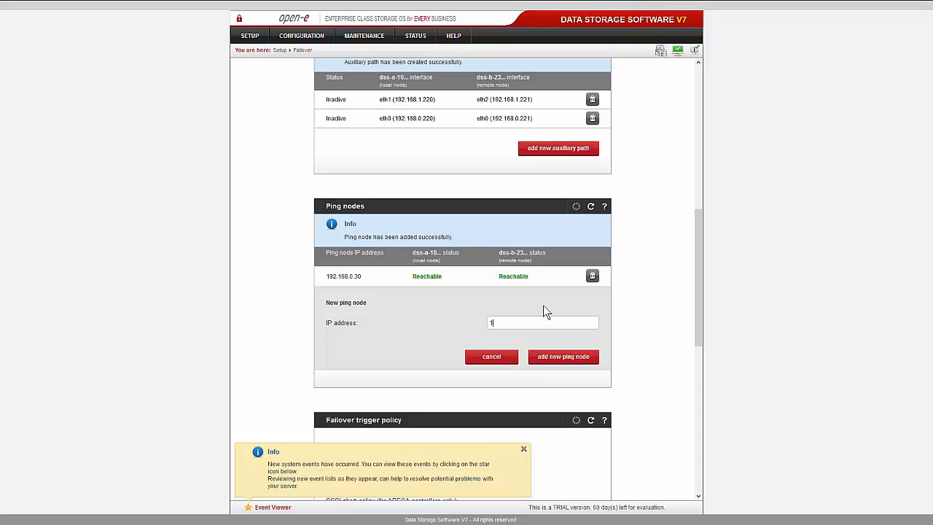
text(92.168.0.40)
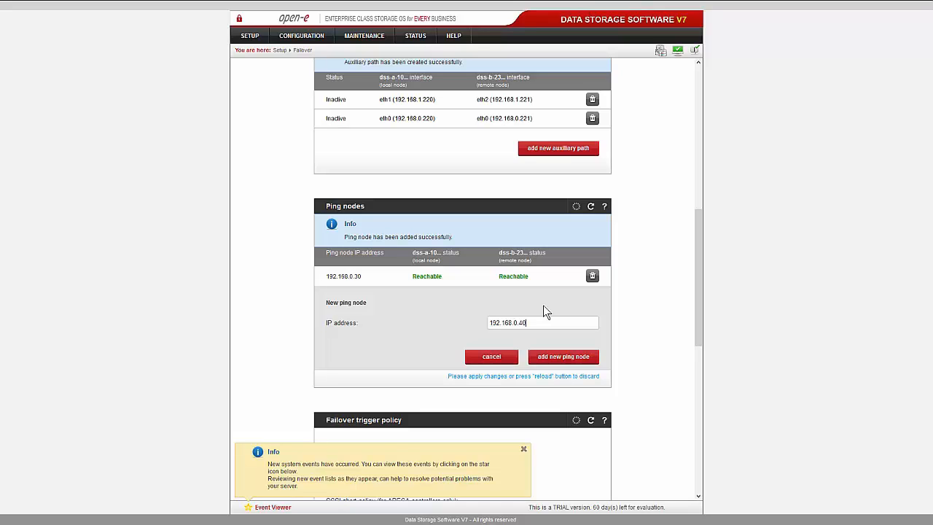
click(563, 356)
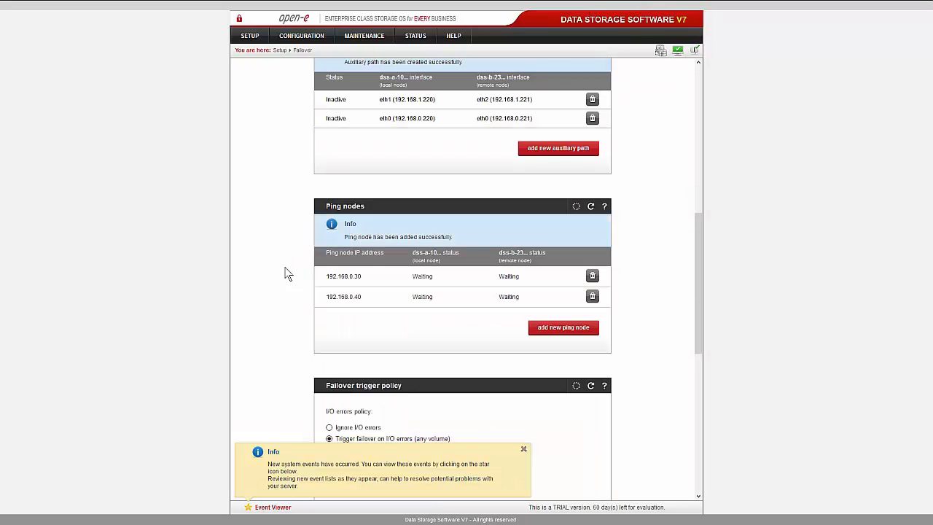
click(522, 449)
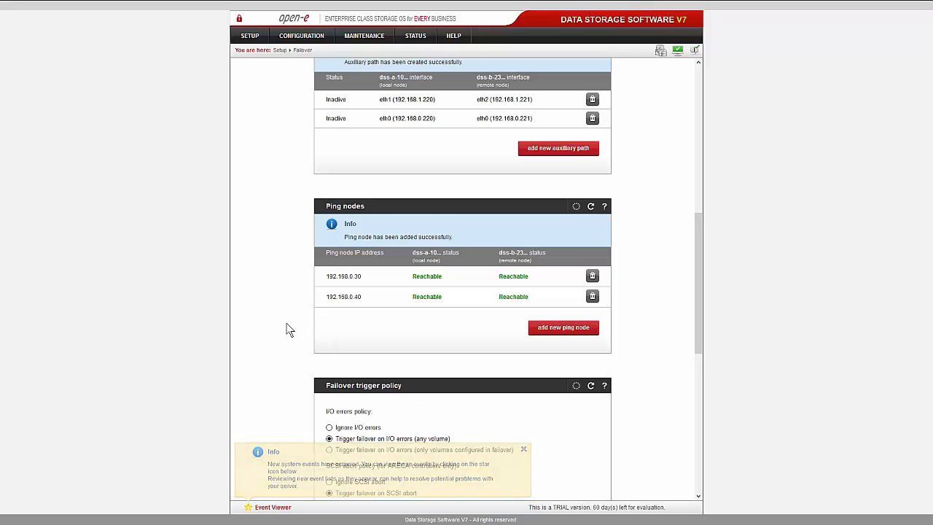
Step: Add virtual IP 192.168.21.100 with netmask 255.255.255.0 to the dss-a resources pool, using eth0 on both the local and remote nodes
scroll(294, 318, down, 3)
scroll(294, 318, down, 3)
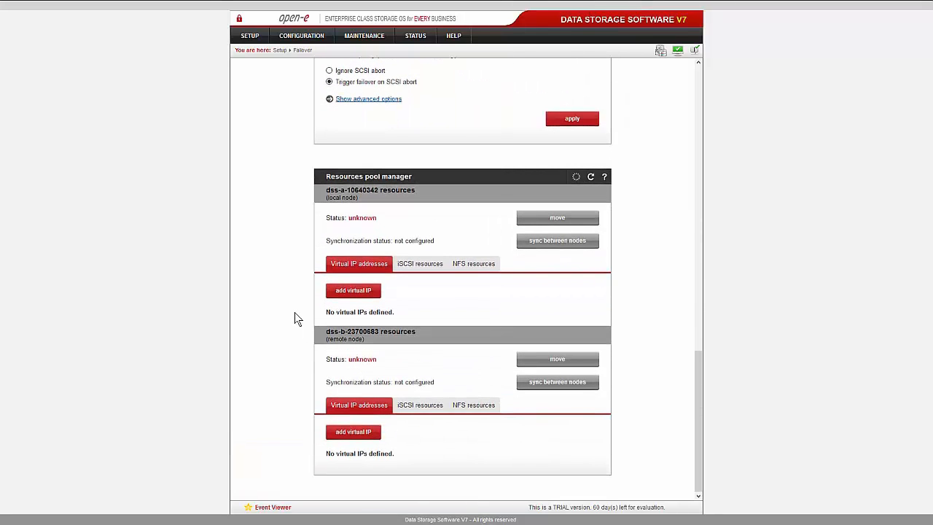
click(340, 290)
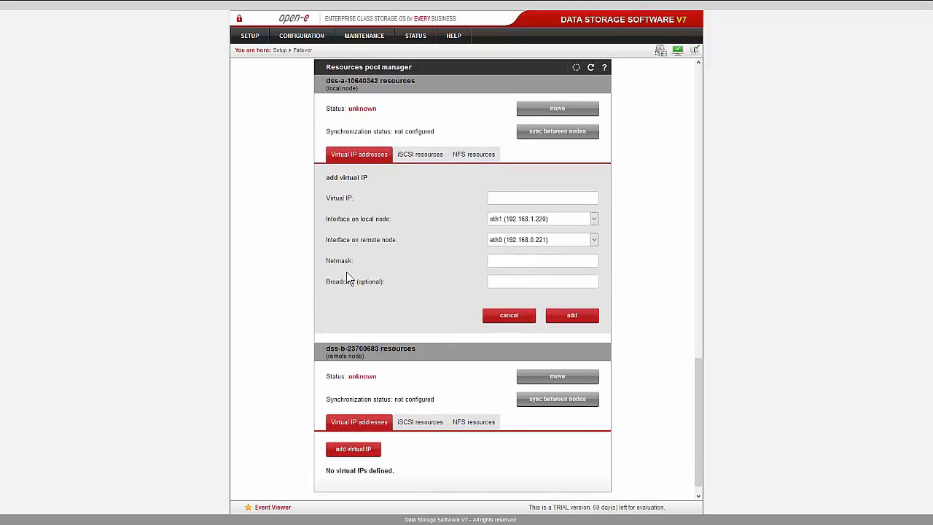
click(519, 219)
click(519, 245)
click(513, 261)
text(255.255.255.0)
key(ctrl+a)
click(524, 194)
text(192.168.21)
click(566, 315)
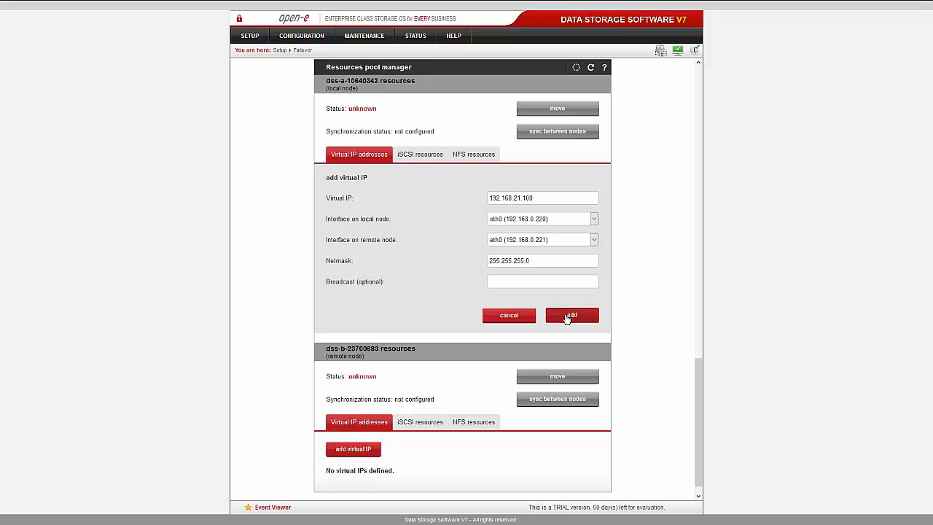
Step: Switch to the vSphere Client and inspect the static discovery targets of host 192.168.0.30's iSCSI software adapter vmhba40
key(alt+Tab)
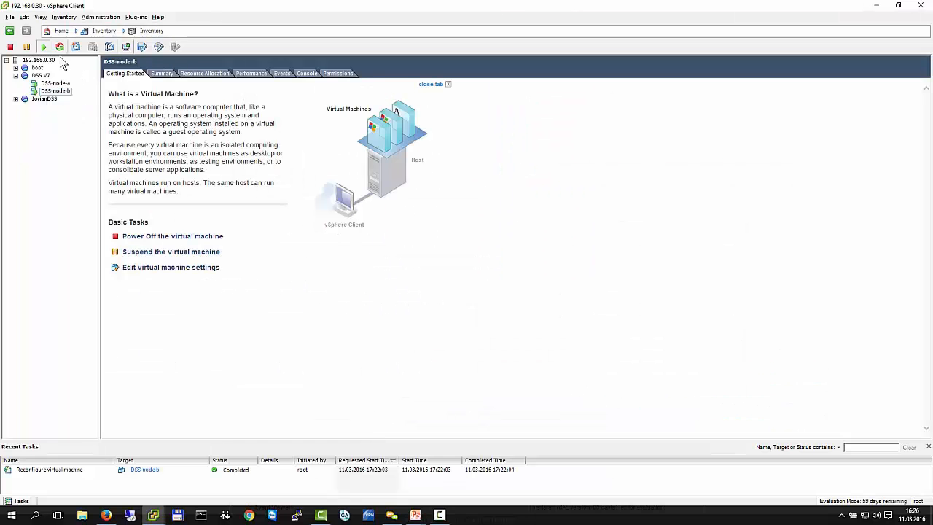
click(40, 61)
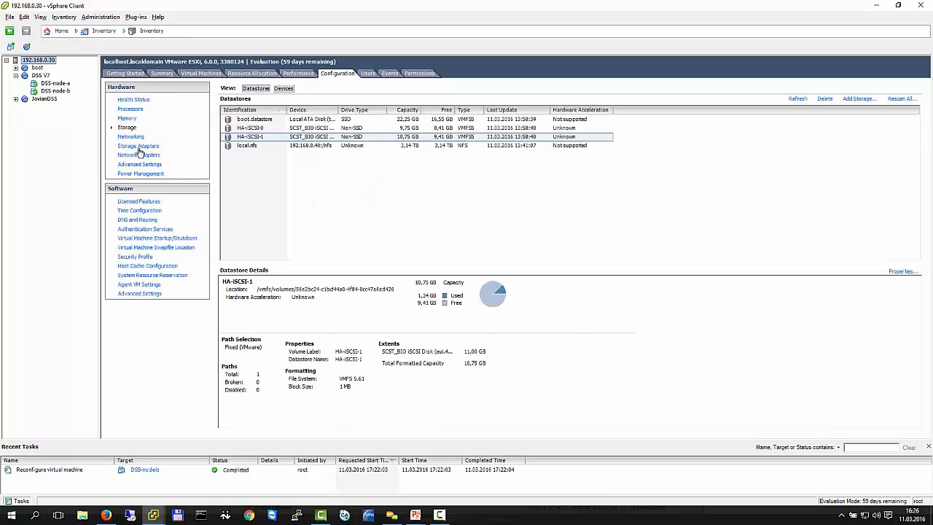
click(138, 146)
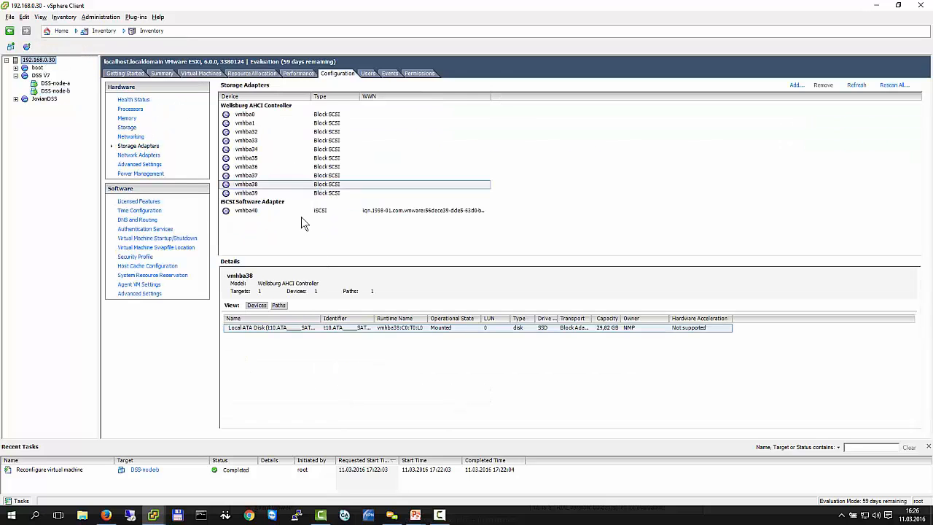
click(303, 210)
right_click(387, 211)
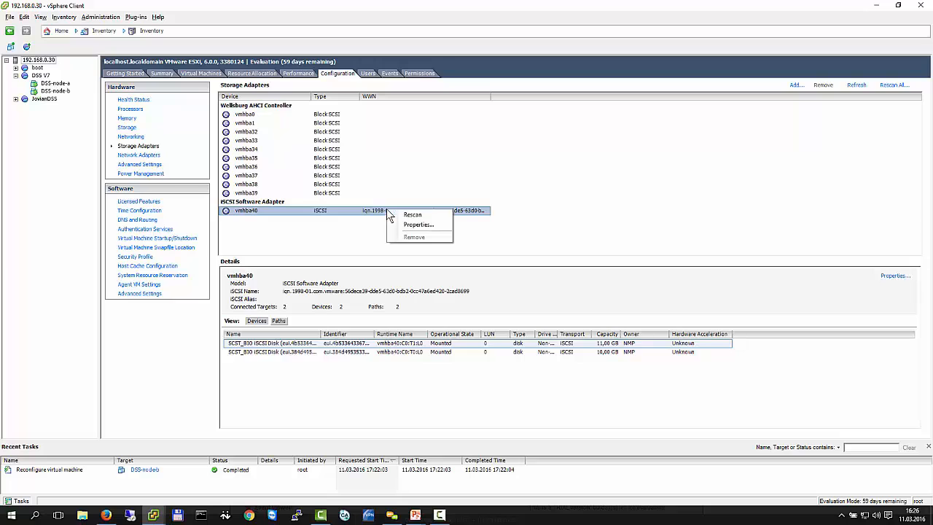
click(415, 224)
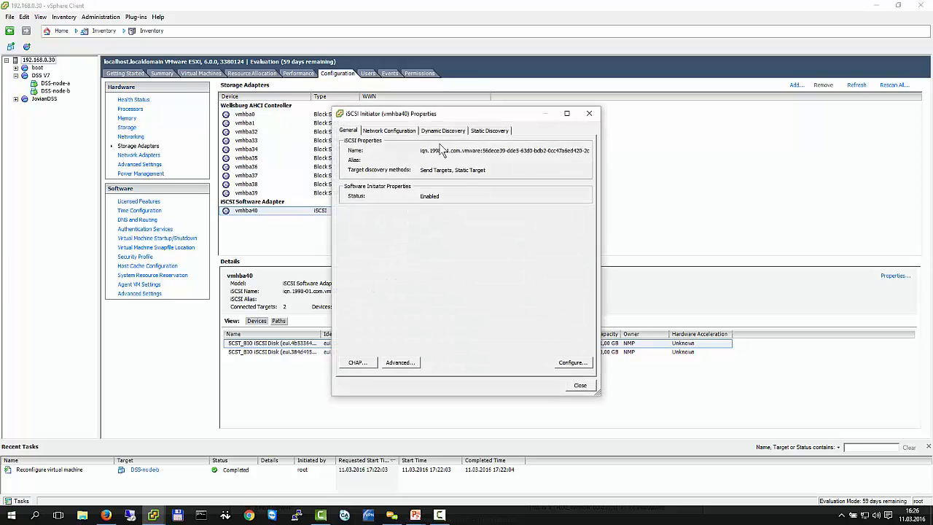
click(481, 130)
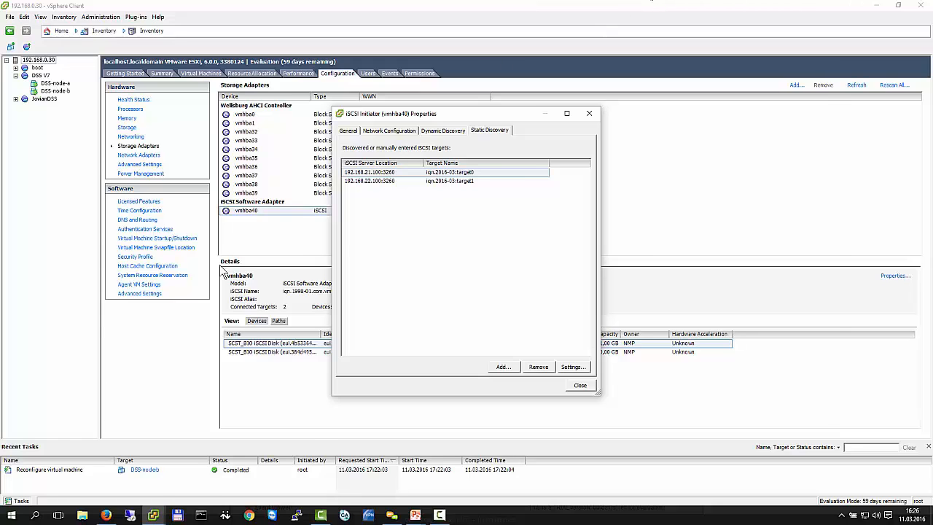
Step: Back in Data Storage Software V7, add virtual IP 192.168.22.100 to the dss-b resources, using eth0 on both nodes and netmask 255.255.255.0
key(alt+Tab)
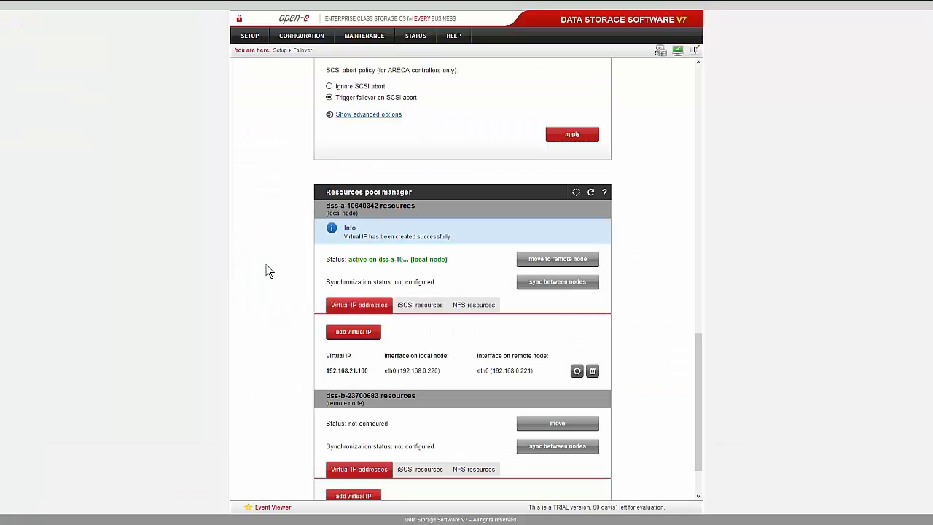
scroll(265, 264, down, 2)
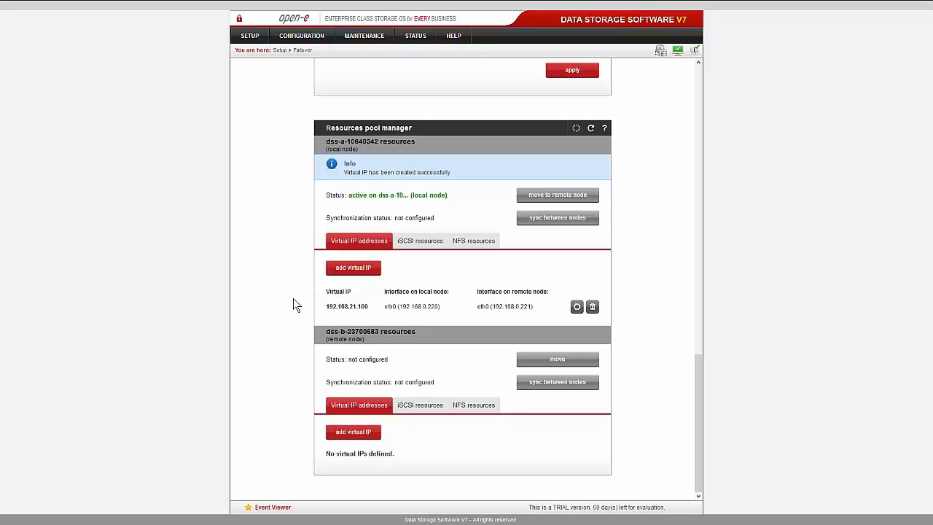
click(339, 433)
scroll(277, 379, down, 4)
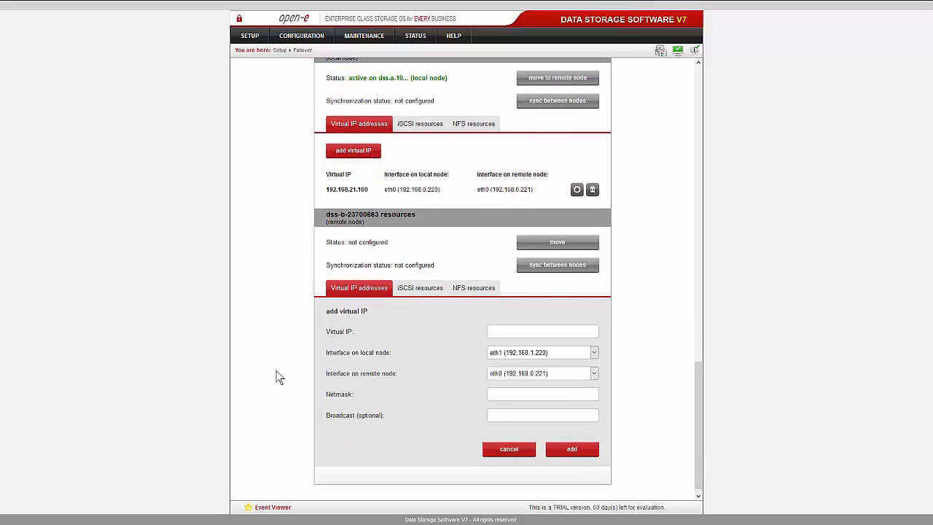
click(518, 343)
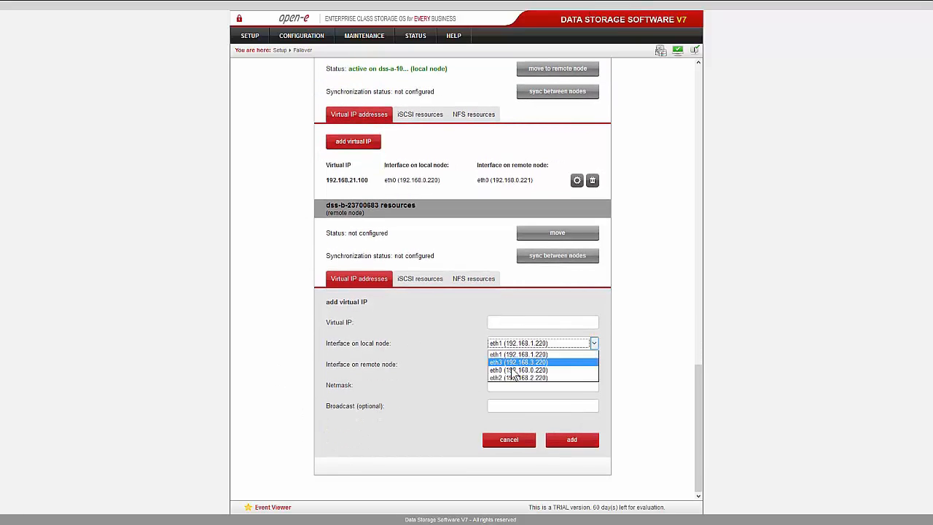
click(513, 370)
click(521, 384)
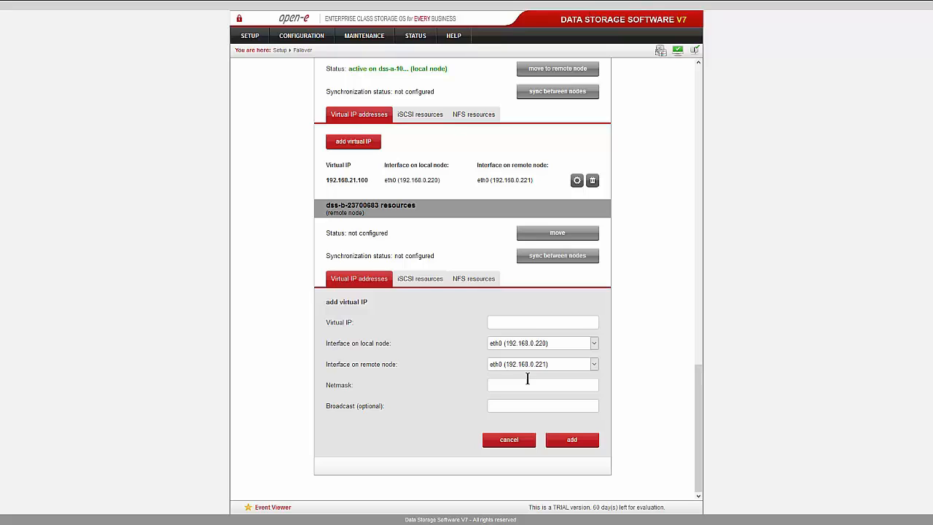
text(255.255.255.0)
click(529, 321)
text(192.168.22.100)
click(572, 441)
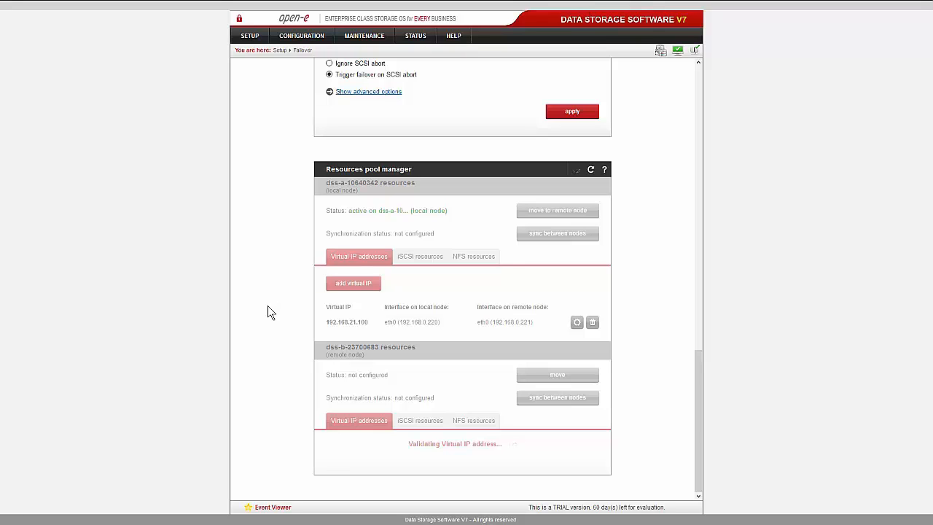
Step: Check the HA-iSCSI-1 datastore's contents in its Datastore Browser window and return to the failover resources in Firefox
key(alt+Tab)
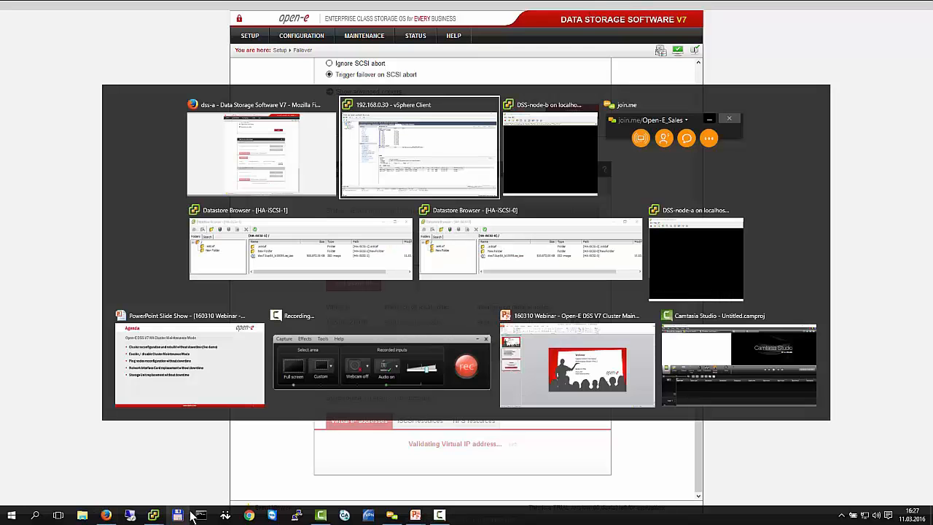
key(alt+Tab)
key(alt+Tab)
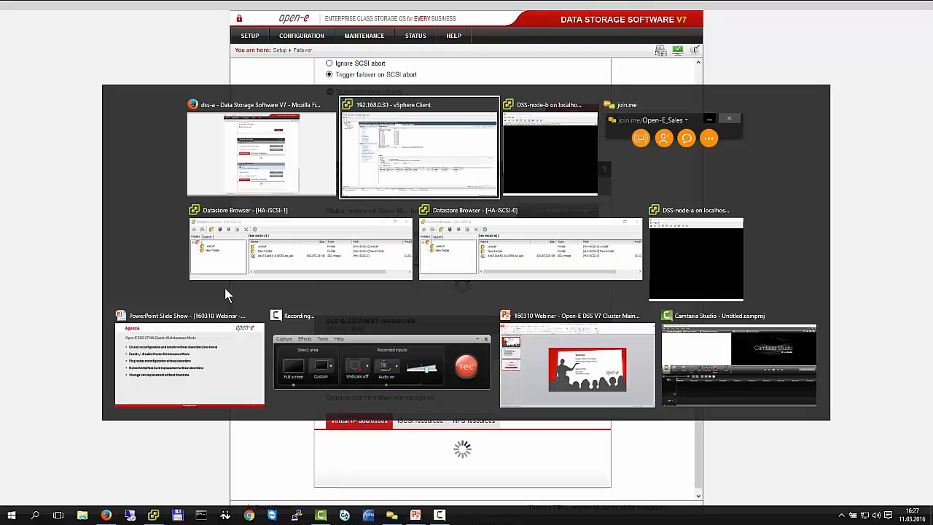
key(alt+Tab)
click(225, 289)
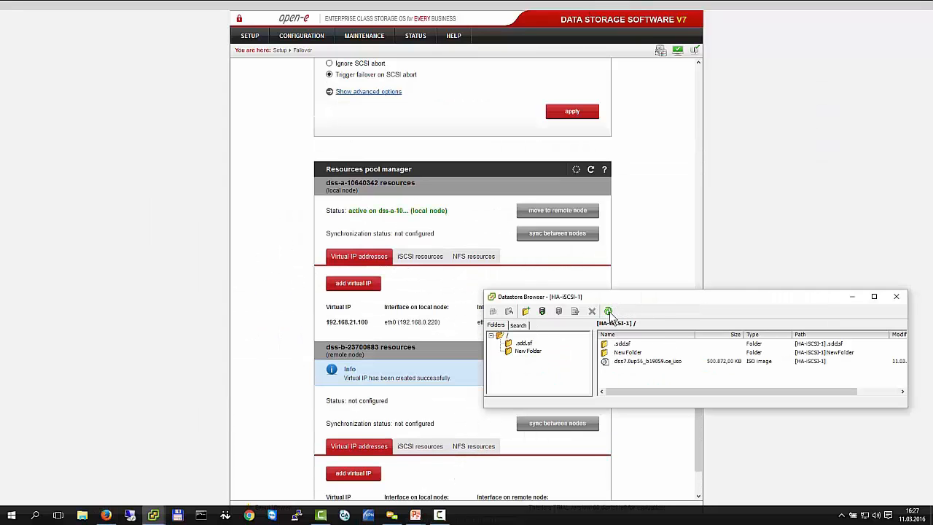
key(alt+Tab)
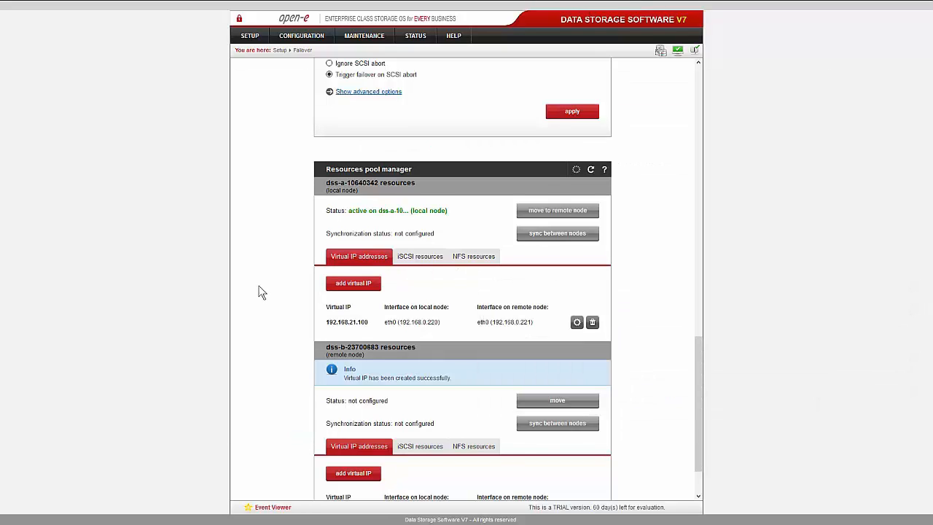
scroll(259, 288, down, 2)
Step: Switch to the vSphere Client, close the iSCSI initiator properties and view the HA-iSCSI-1 datastore's details
key(alt+Tab)
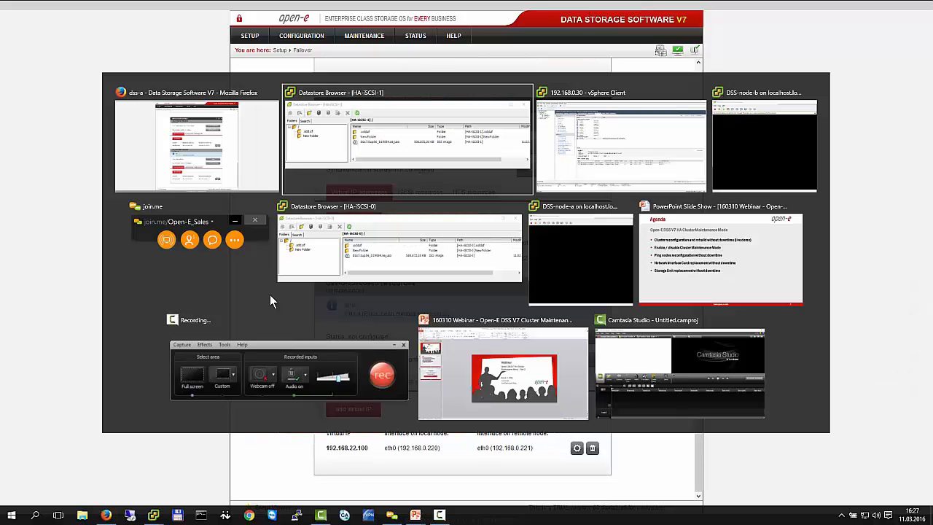
key(alt+Tab)
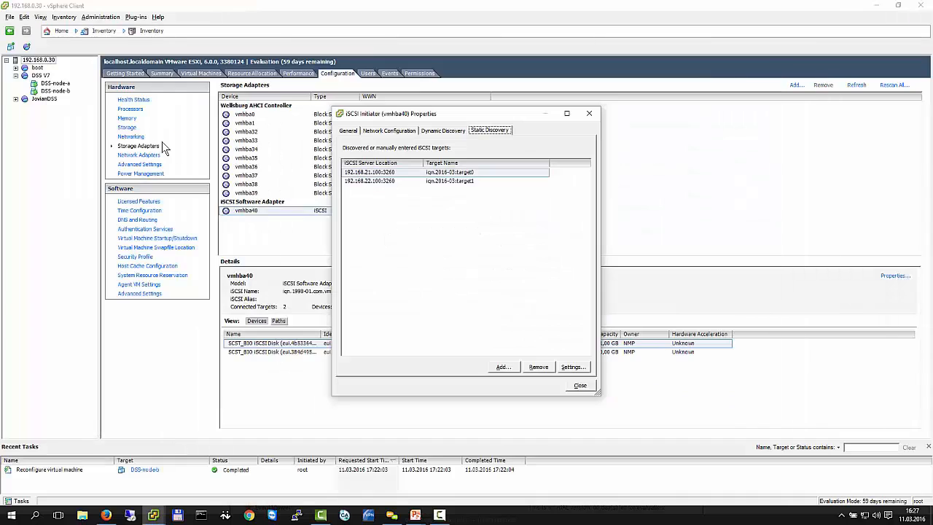
click(578, 388)
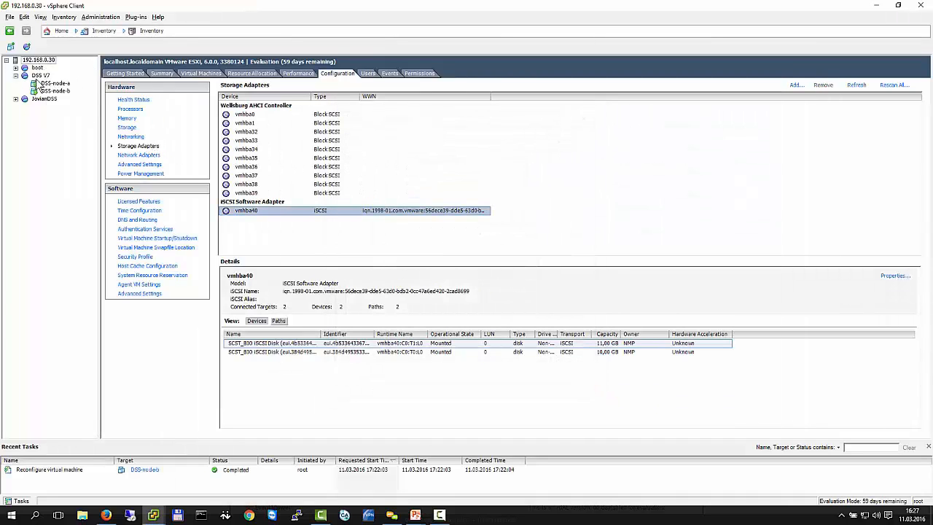
click(129, 128)
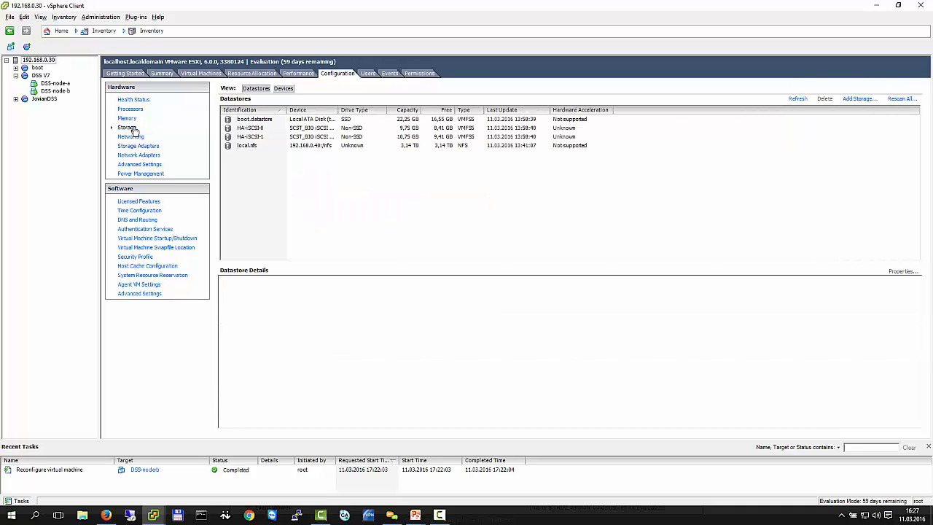
click(257, 137)
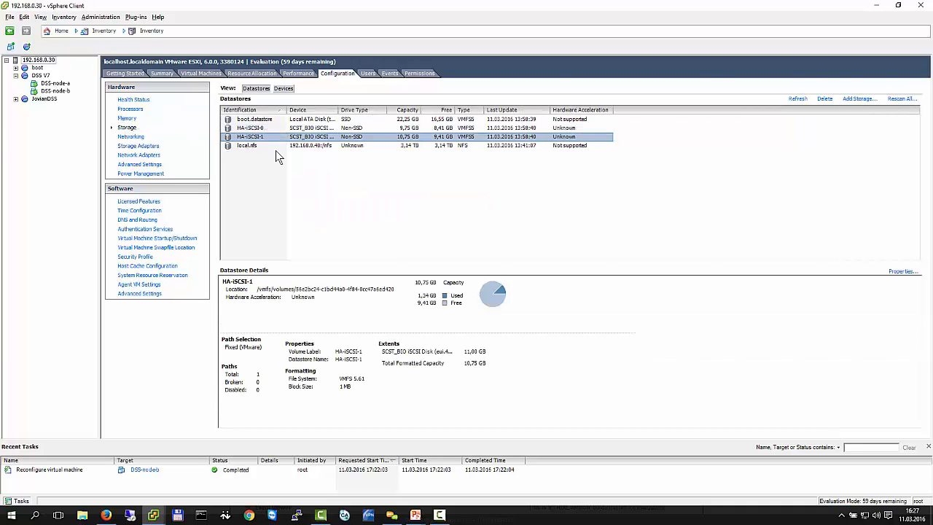
Step: Switch back to Data Storage Software V7 and add iSCSI target iqn.2016-03:target0 to the dss-a cluster resources
key(alt+Tab)
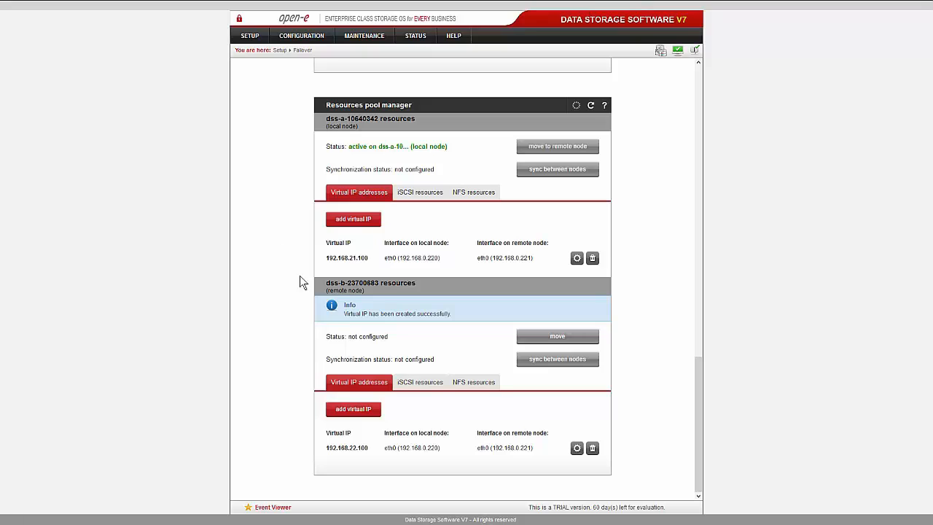
click(426, 194)
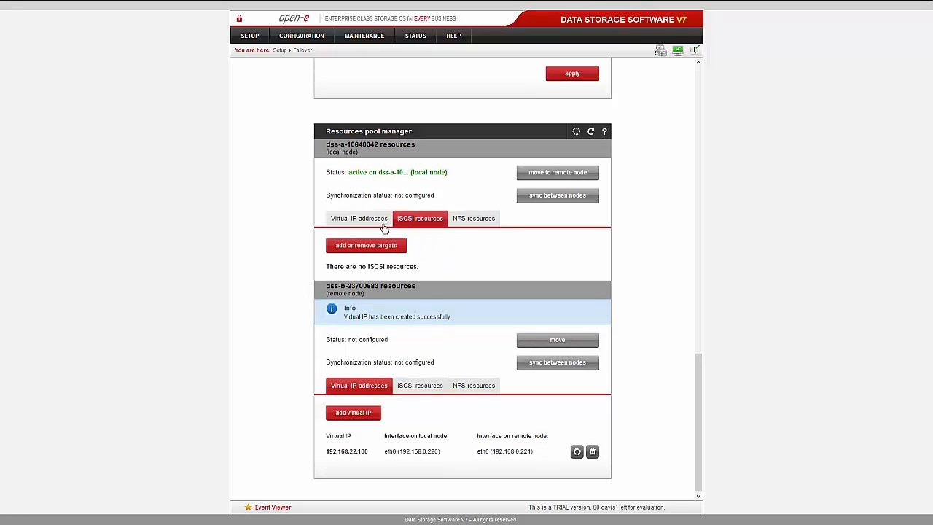
click(357, 248)
click(357, 252)
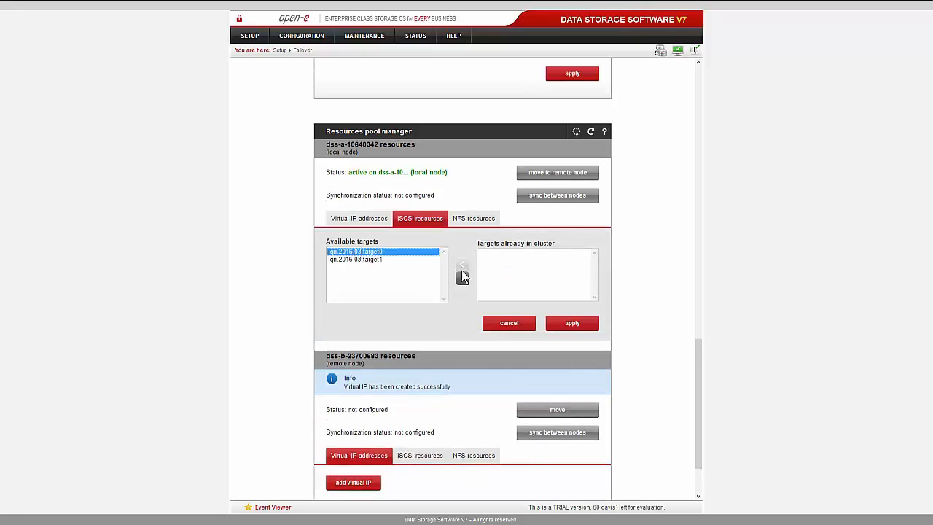
click(461, 269)
click(571, 323)
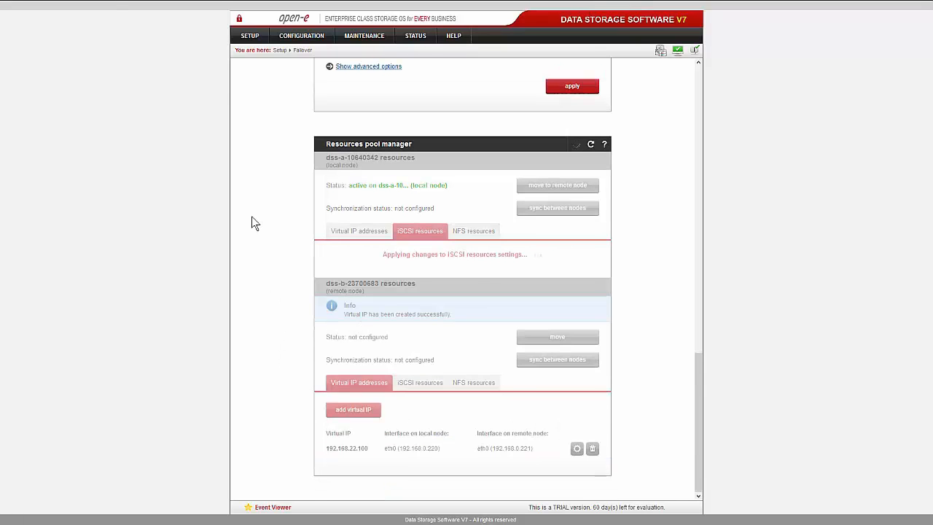
mouse_move(76, 8)
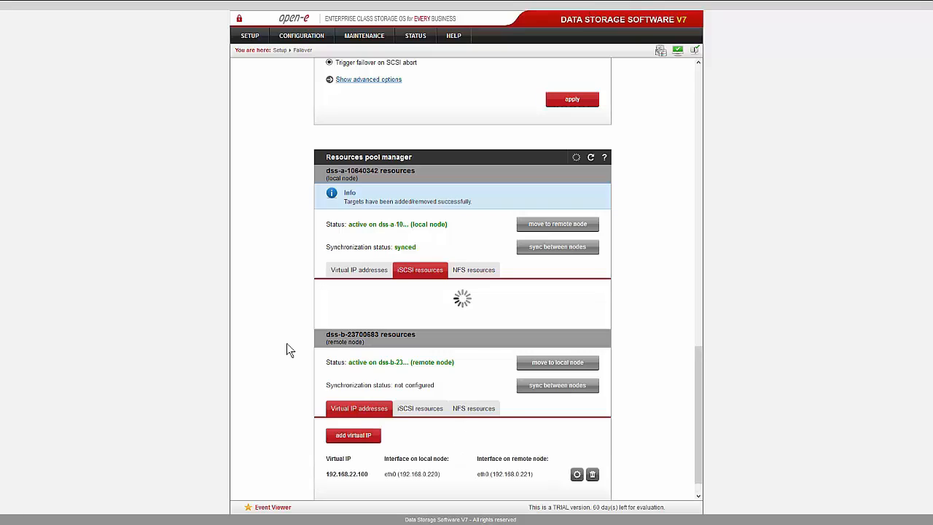
Step: Add iSCSI target iqn.2016-03:target1 to the dss-b cluster resources and apply the change
scroll(286, 341, down, 2)
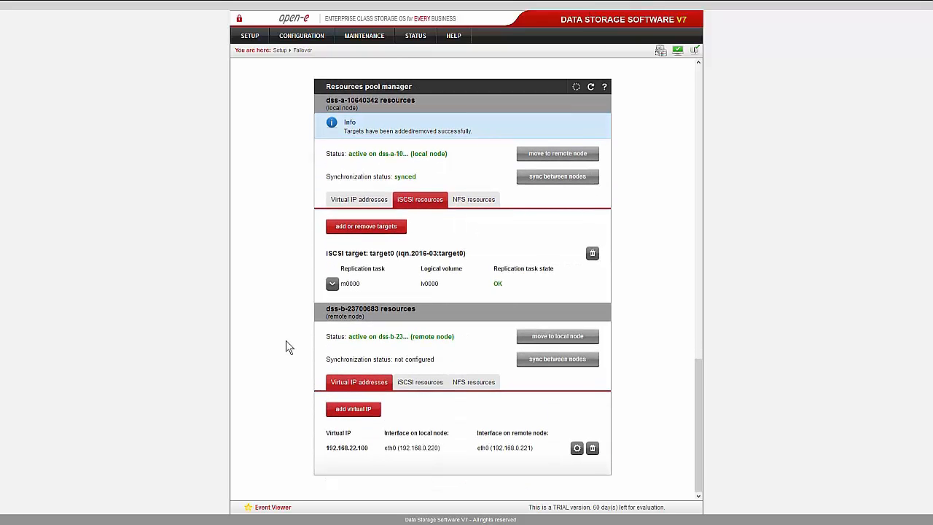
click(413, 383)
click(366, 432)
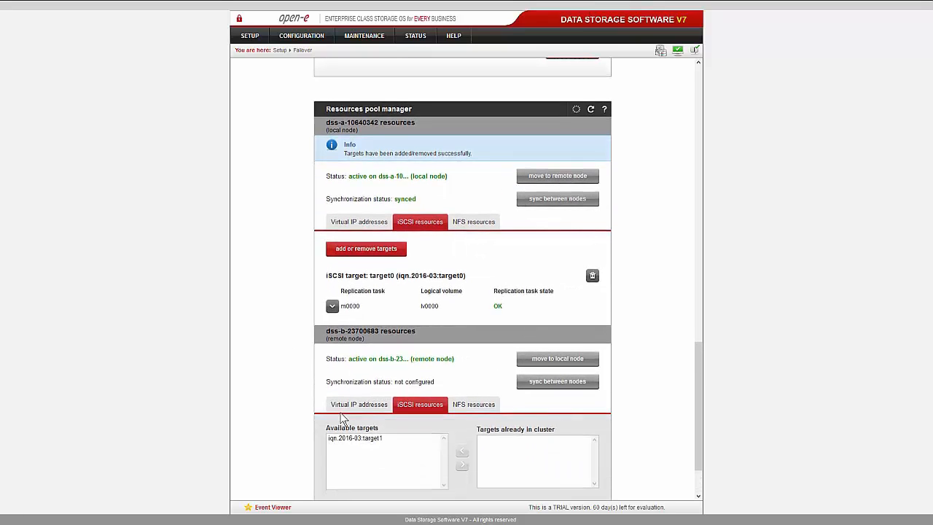
scroll(366, 431, down, 2)
click(357, 369)
click(462, 395)
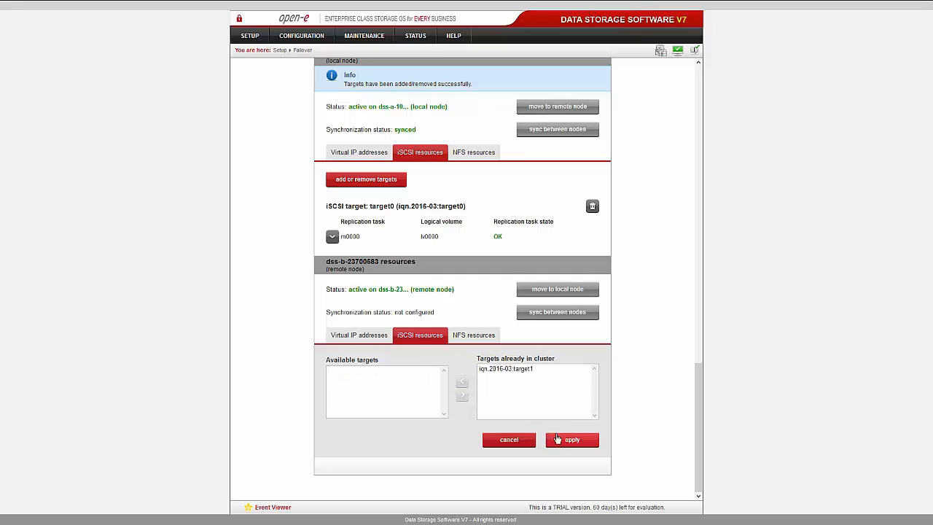
click(572, 439)
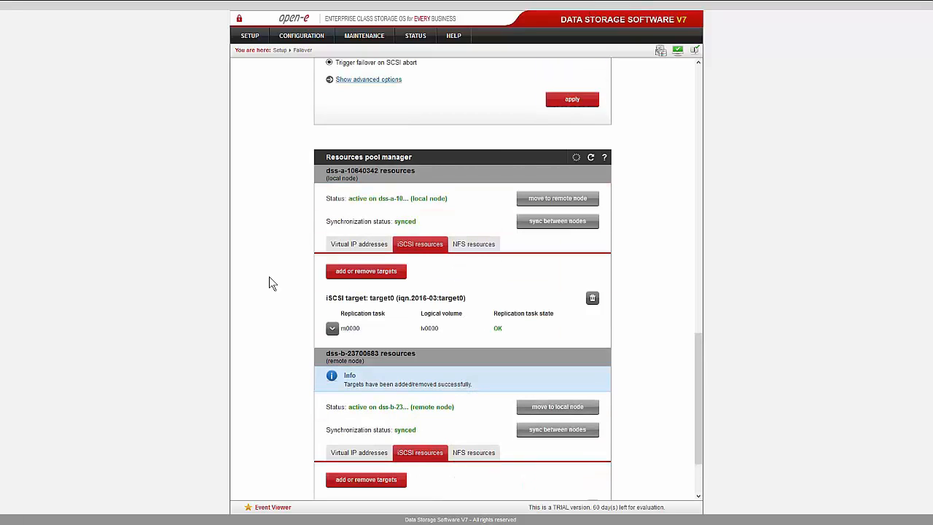
scroll(269, 283, down, 3)
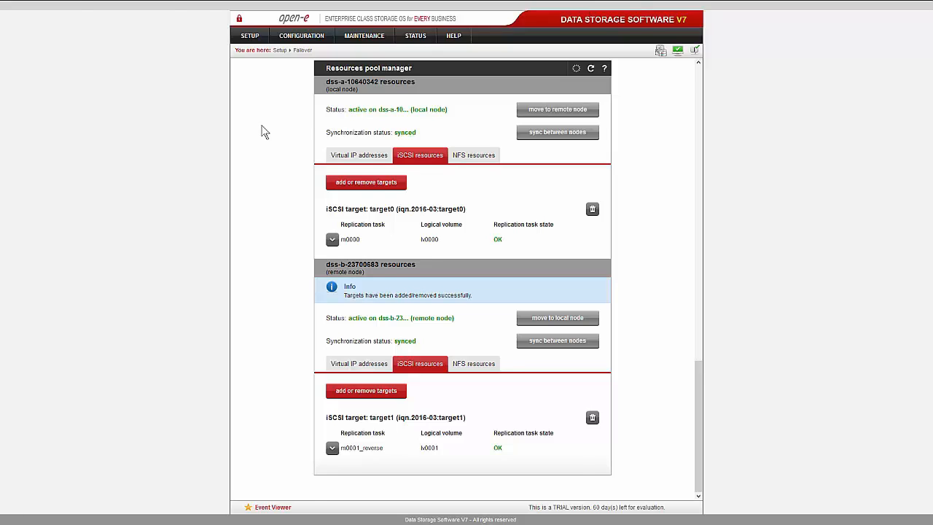
Step: Open the failover settings in the dss-b node's web interface and view its local iSCSI resources
click(148, 12)
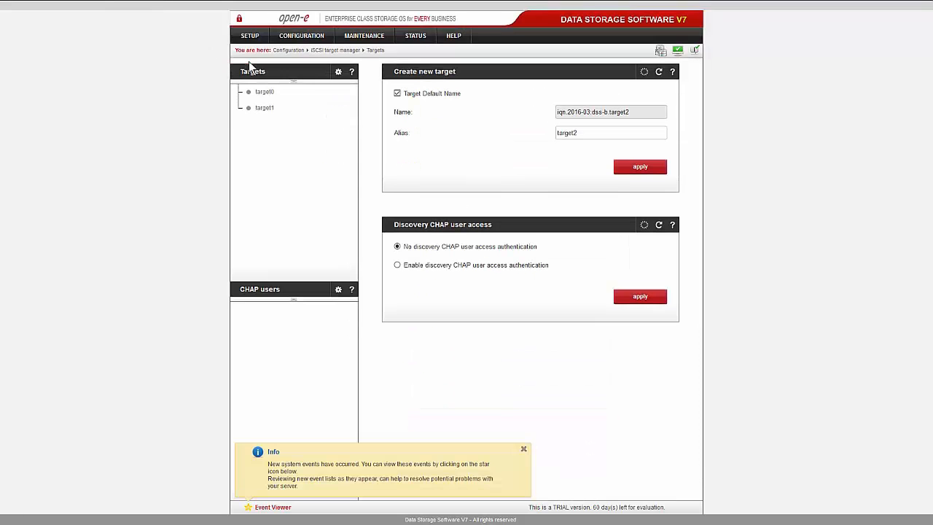
mouse_move(251, 46)
click(256, 85)
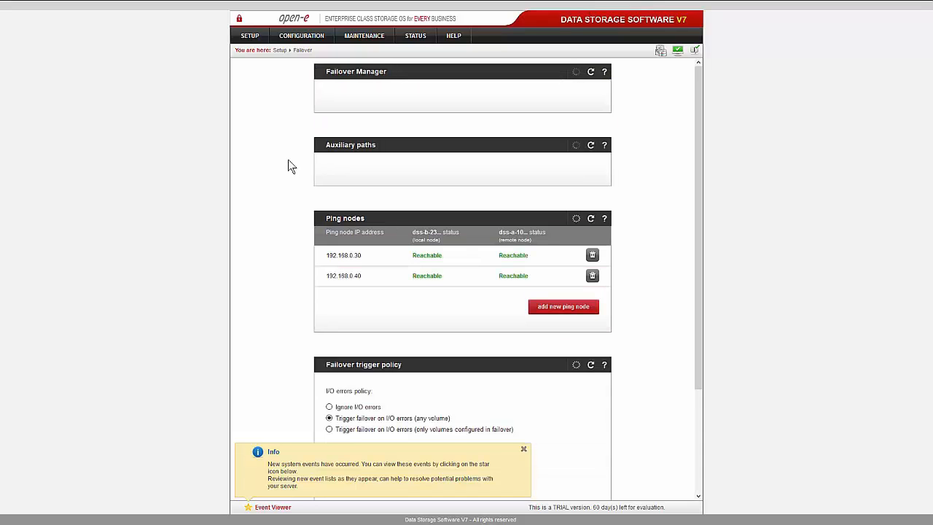
scroll(288, 166, down, 3)
scroll(288, 166, down, 8)
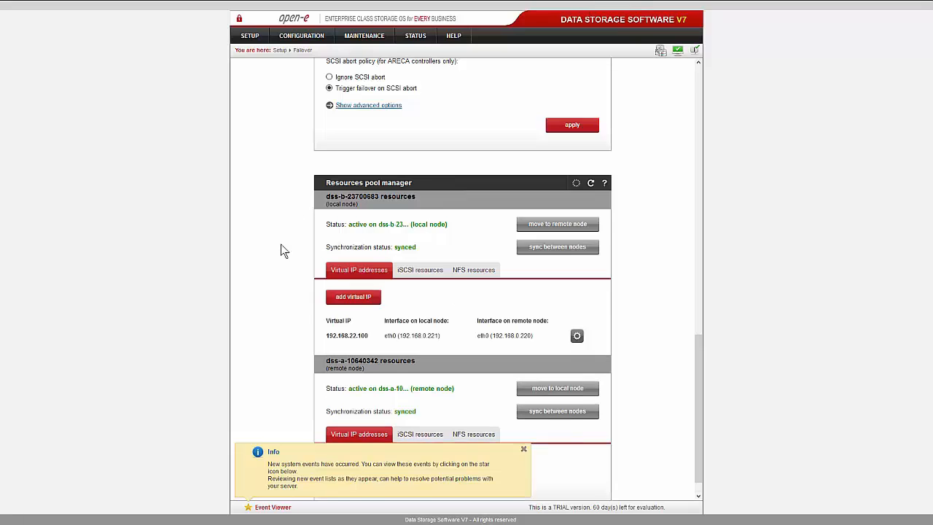
scroll(342, 240, down, 1)
click(414, 232)
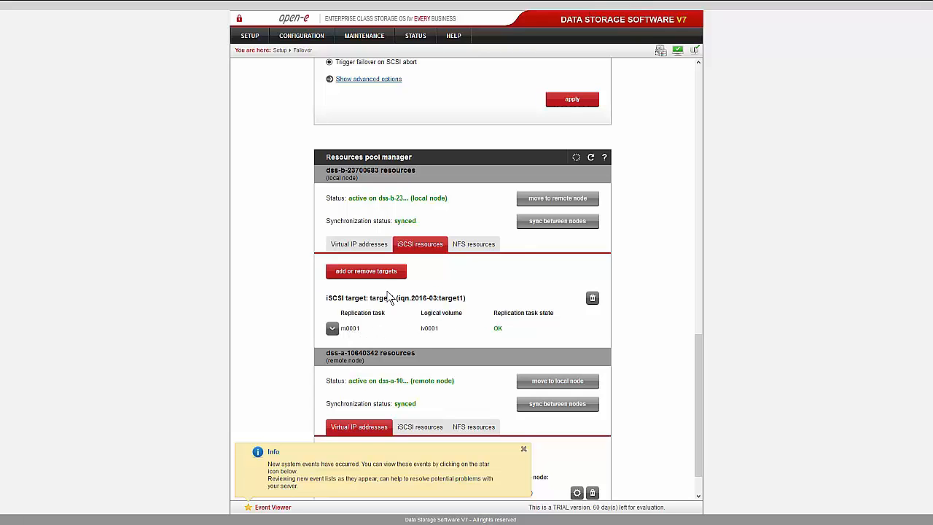
Step: View the remote dss-a node's iSCSI resources in the dss-b web interface and return to the Failover Manager status
scroll(420, 304, down, 1)
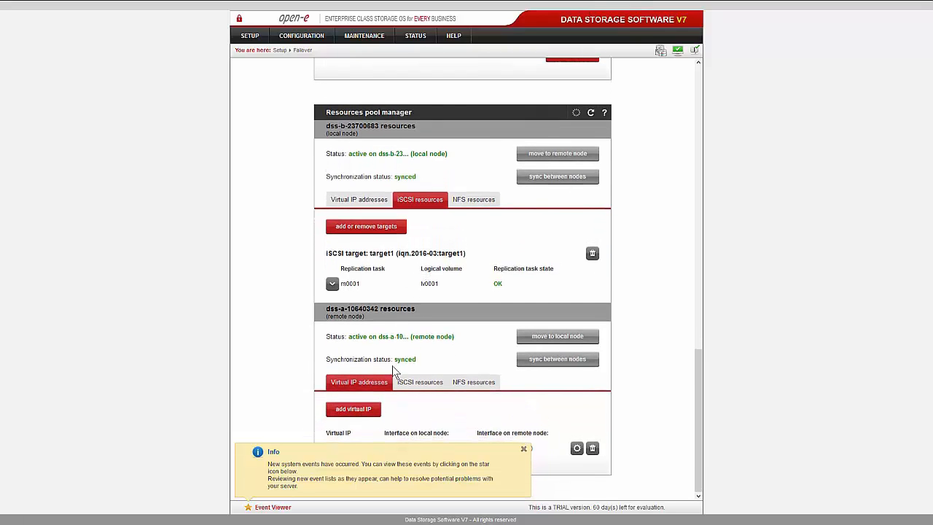
click(522, 449)
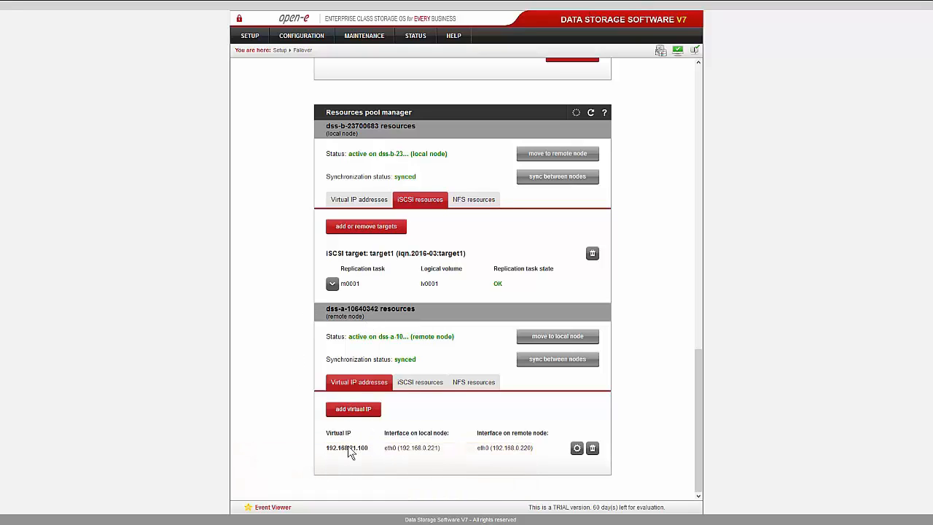
click(401, 383)
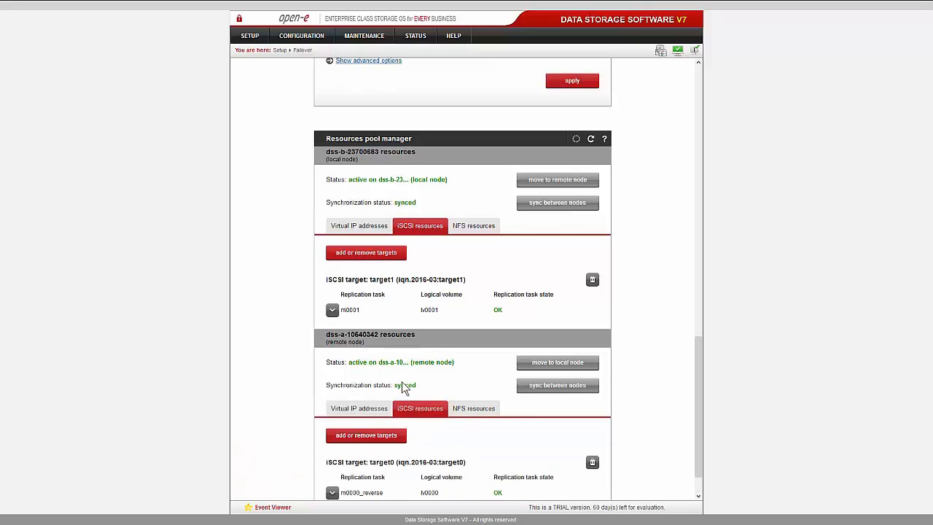
scroll(401, 381, down, 1)
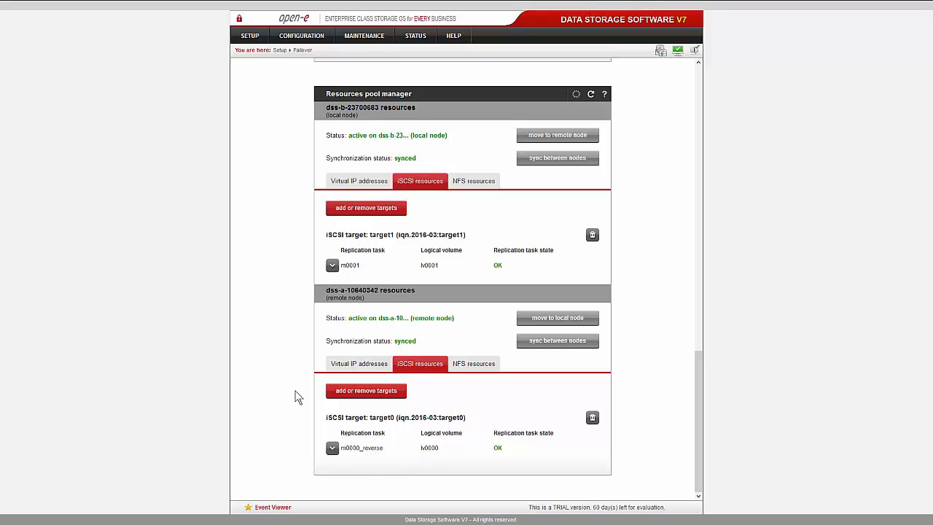
scroll(291, 396, up, 7)
scroll(252, 274, up, 12)
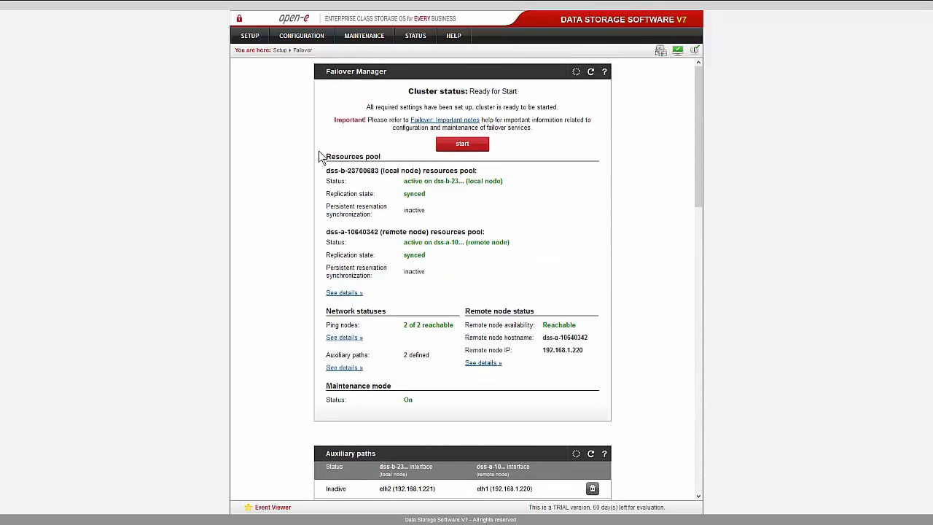
Step: Switch to the dss-a node's web interface and view the virtual IP addresses of both nodes' resource pools
mouse_move(132, 4)
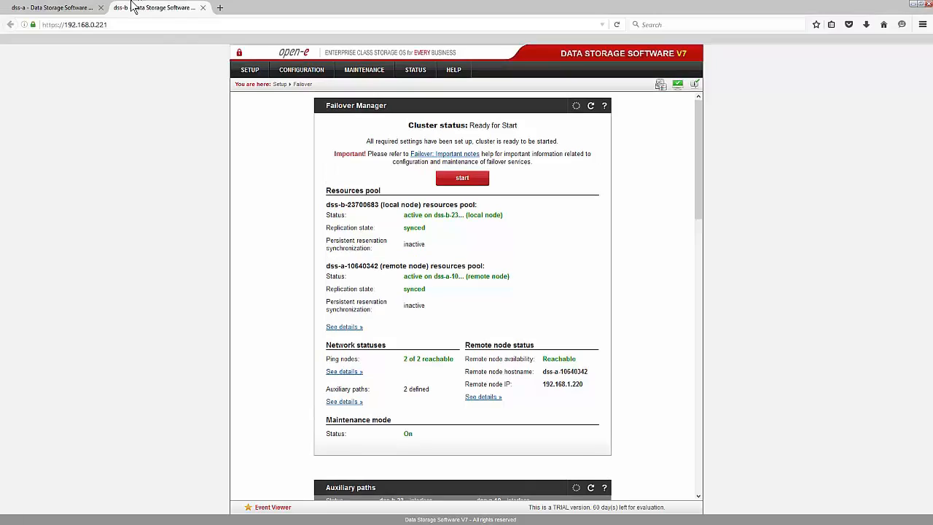
click(55, 16)
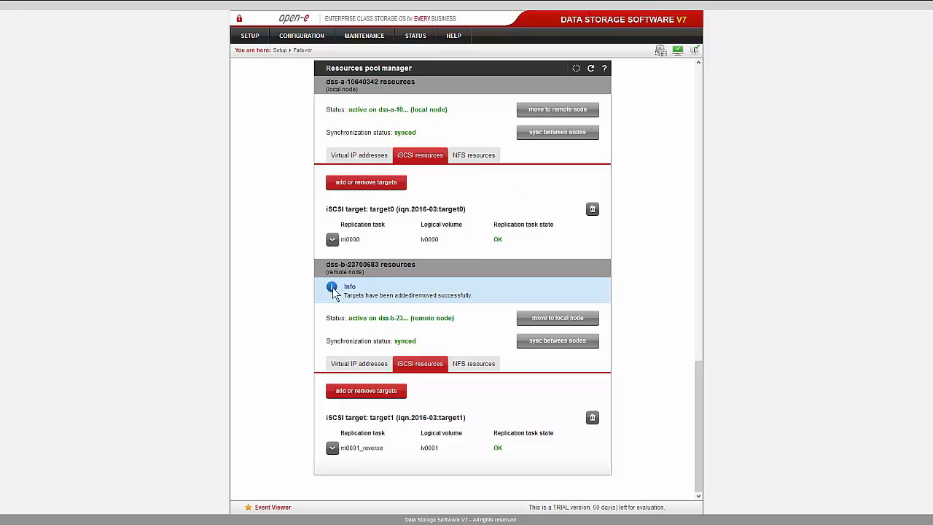
click(350, 366)
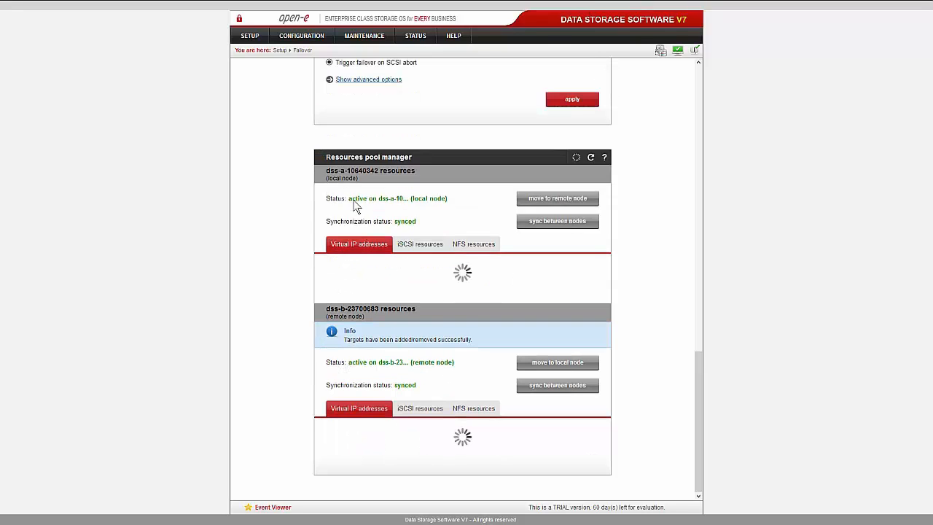
scroll(284, 261, down, 2)
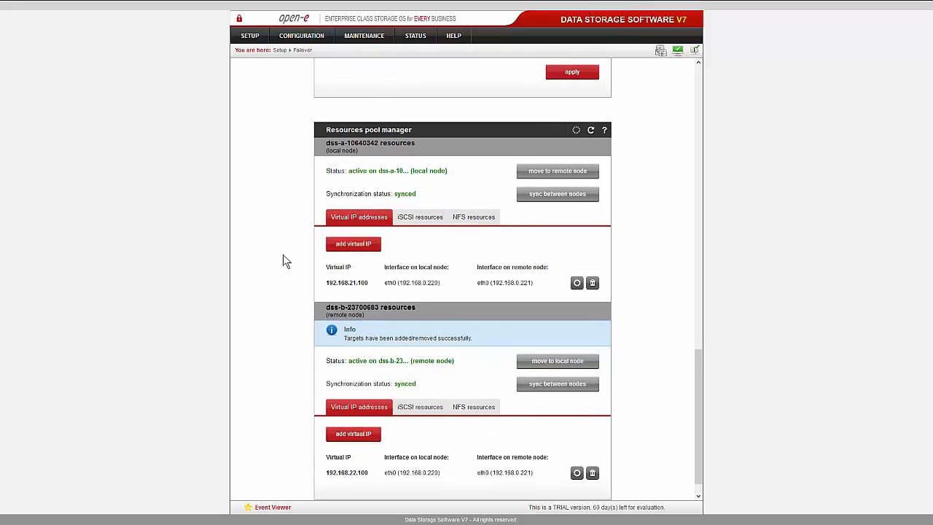
scroll(295, 269, down, 2)
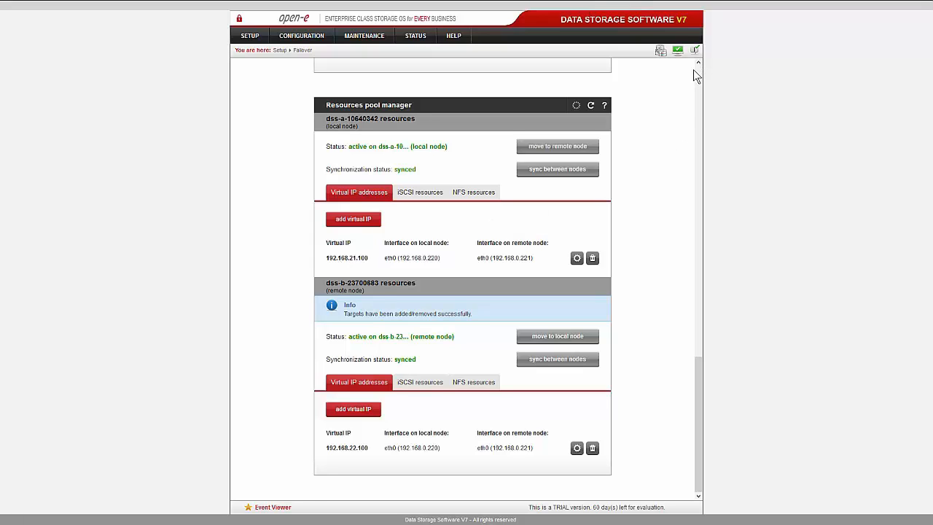
Step: Start the failover cluster from the dss-a node's Failover Manager and confirm the start
scroll(693, 69, up, 10)
click(462, 146)
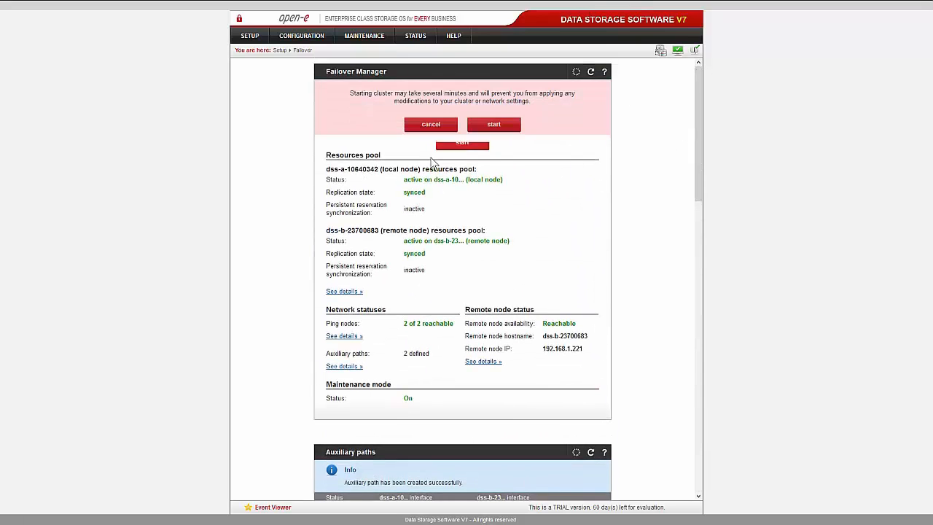
click(490, 125)
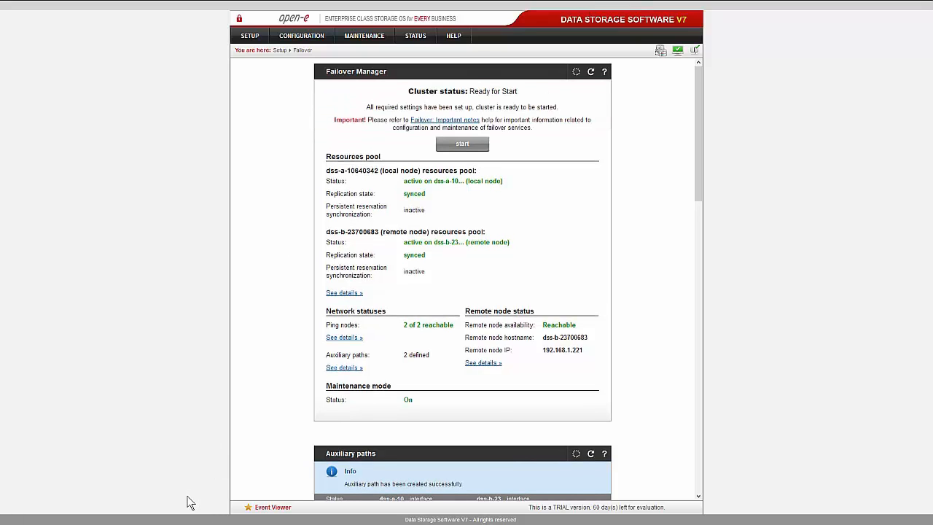
Step: Switch to the Datastore Browser for HA-iSCSI-1, move it clear of the cluster status and refresh its contents
key(alt+Tab)
key(alt+Tab)
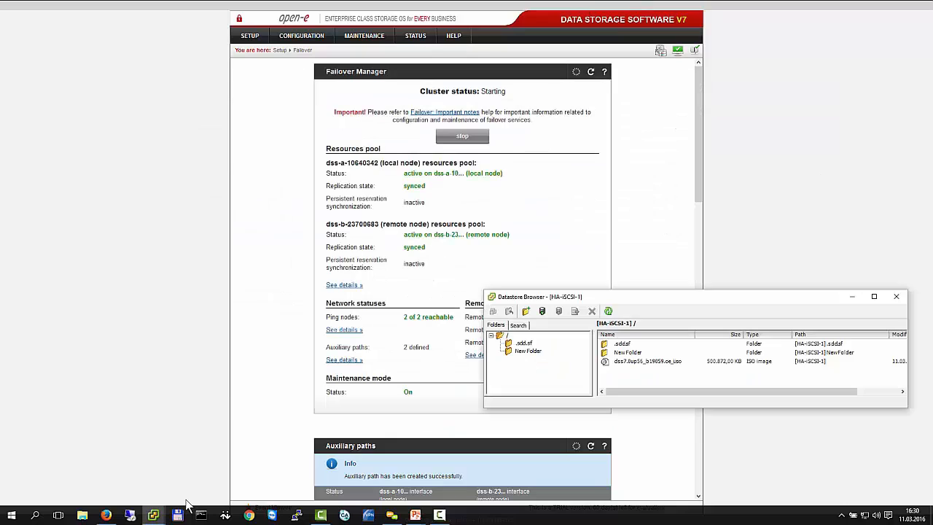
drag(632, 296, 607, 329)
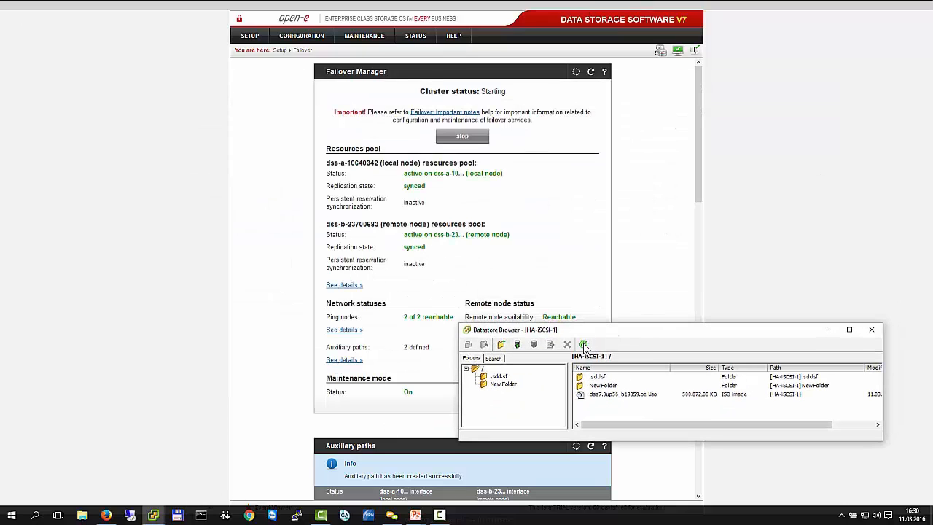
click(583, 343)
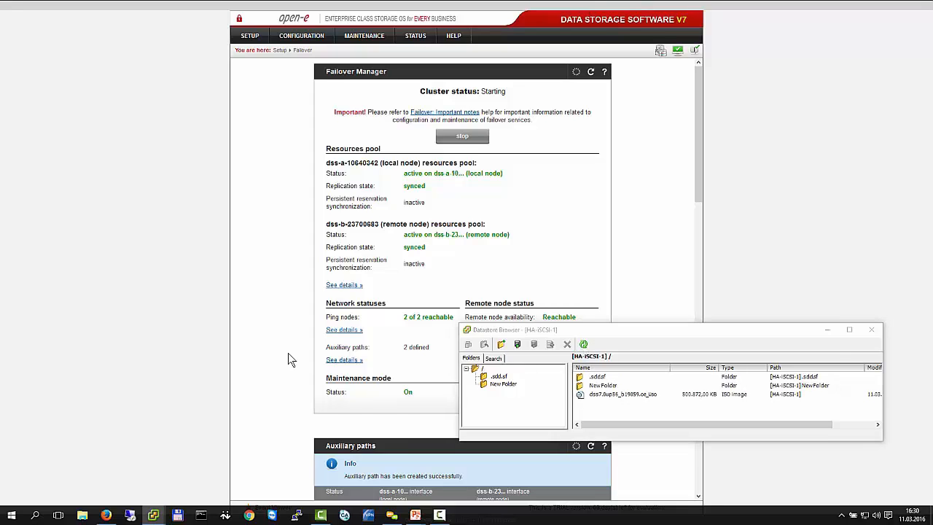
Step: Place the HA-iSCSI-0 Datastore Browser beside the HA-iSCSI-1 one and refresh the HA-iSCSI-1 contents
key(alt+Tab)
key(alt+Tab)
key(alt+Tab)
key(alt+Tab)
key(alt+Tab)
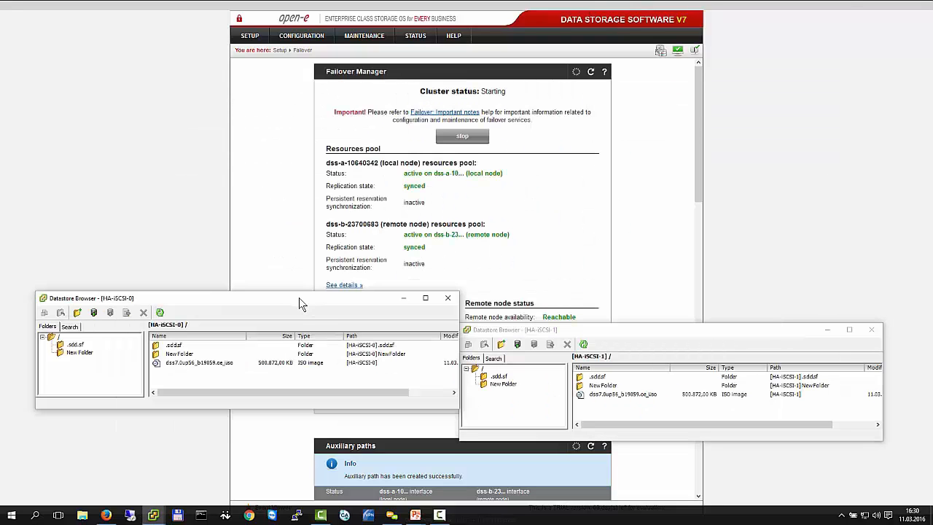
drag(298, 298, 285, 335)
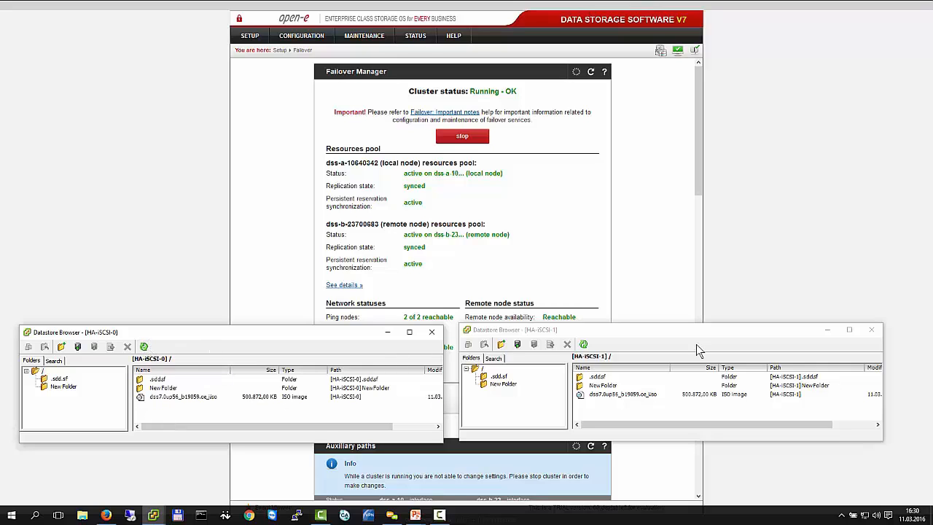
click(584, 344)
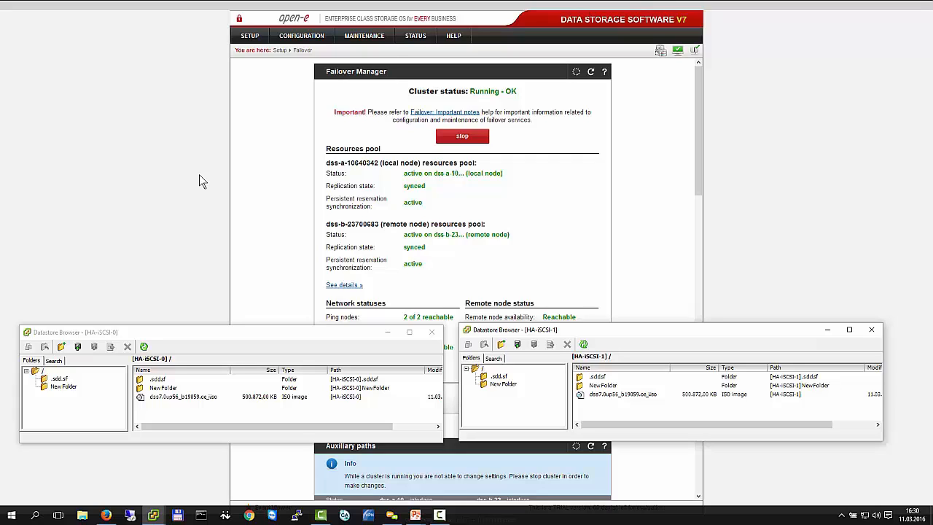
Step: Switch to the vSphere Client, open the console of virtual machine DSS-node-b to check its screen, and close it
click(154, 516)
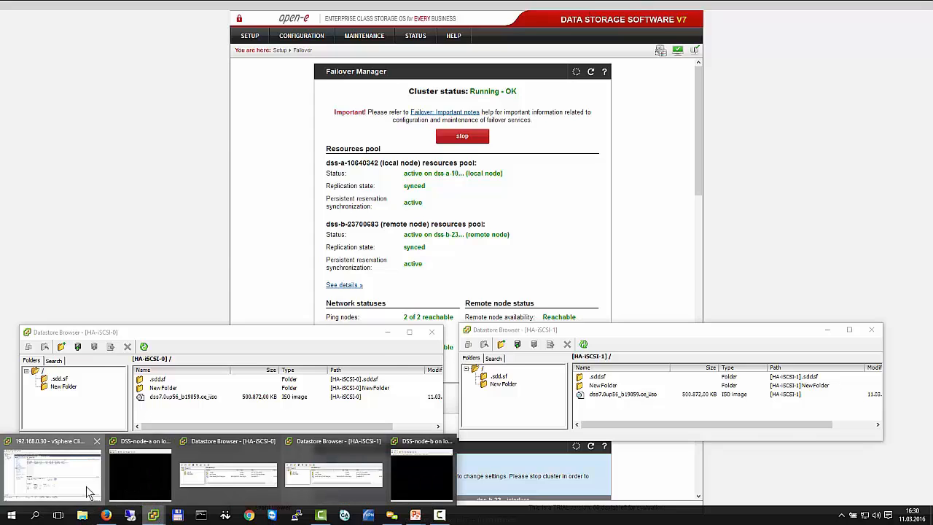
click(89, 493)
click(61, 83)
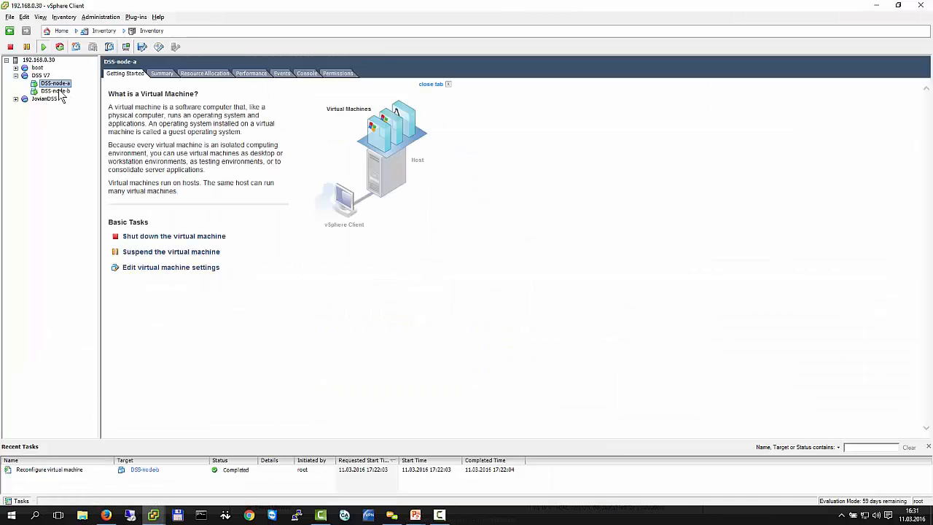
click(55, 90)
click(125, 46)
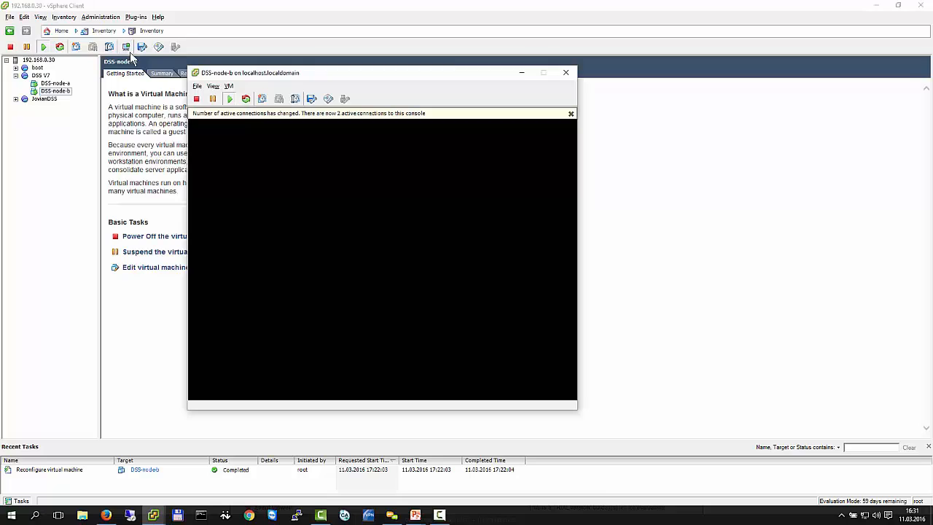
click(572, 114)
click(536, 129)
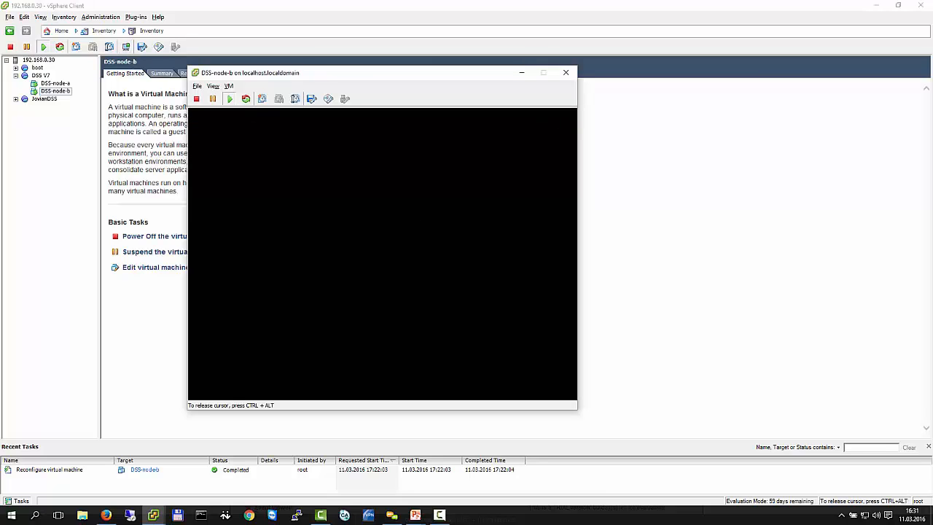
key(ctrl+alt)
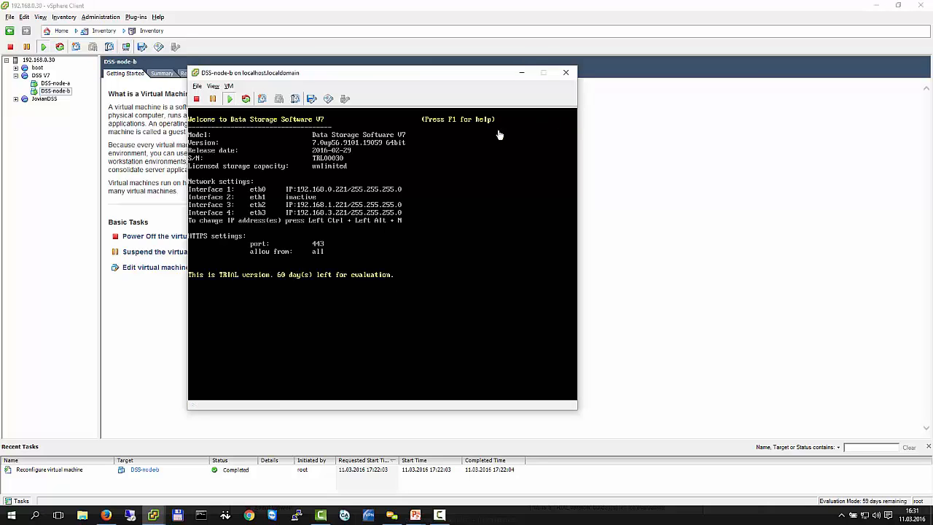
click(572, 70)
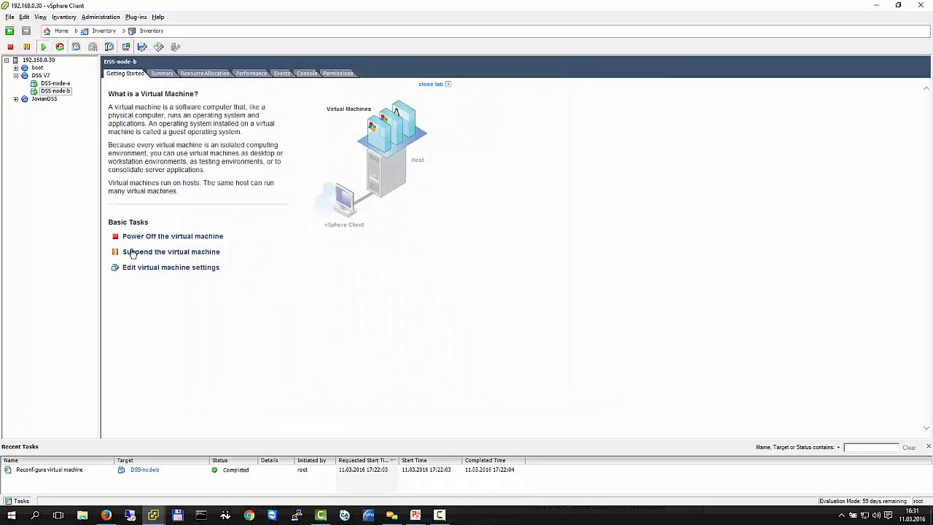
Step: Remove Hard disk 2 from the DSS-node-b virtual machine, deleting its files from disk, and apply the change
click(147, 268)
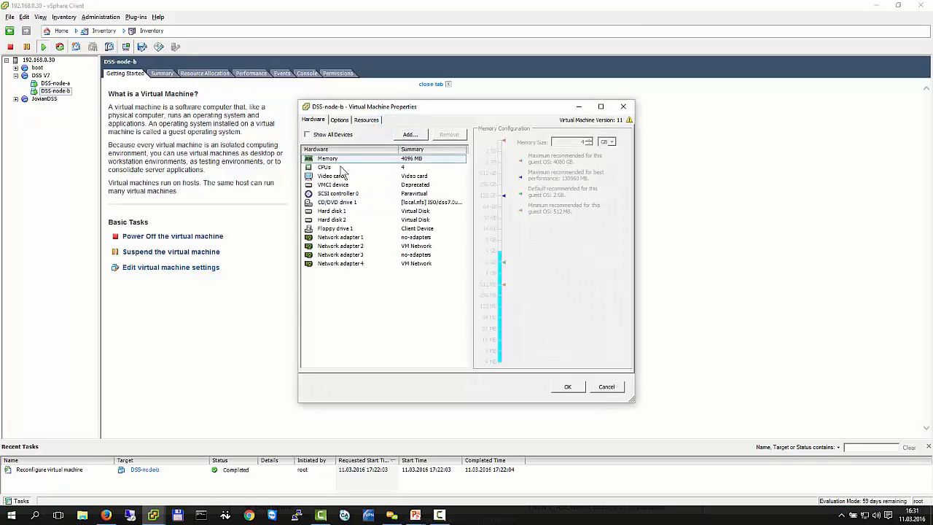
click(330, 212)
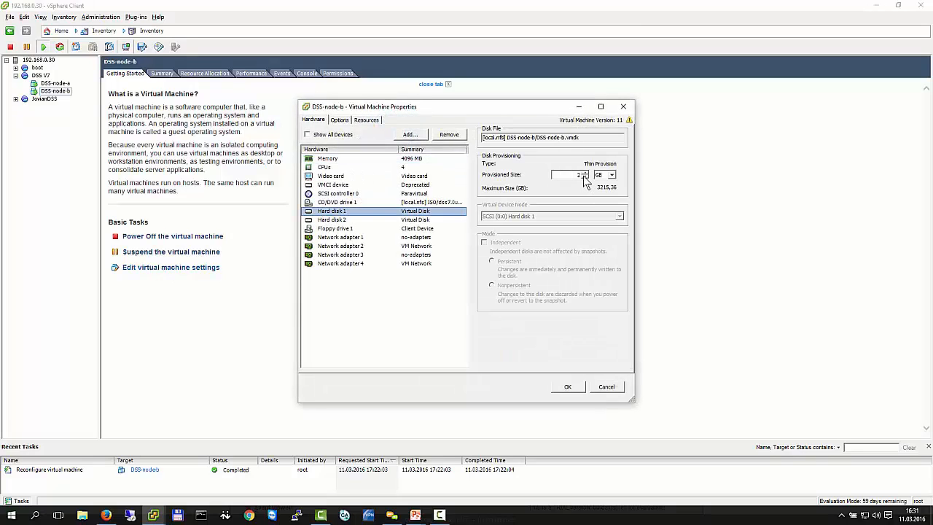
click(347, 222)
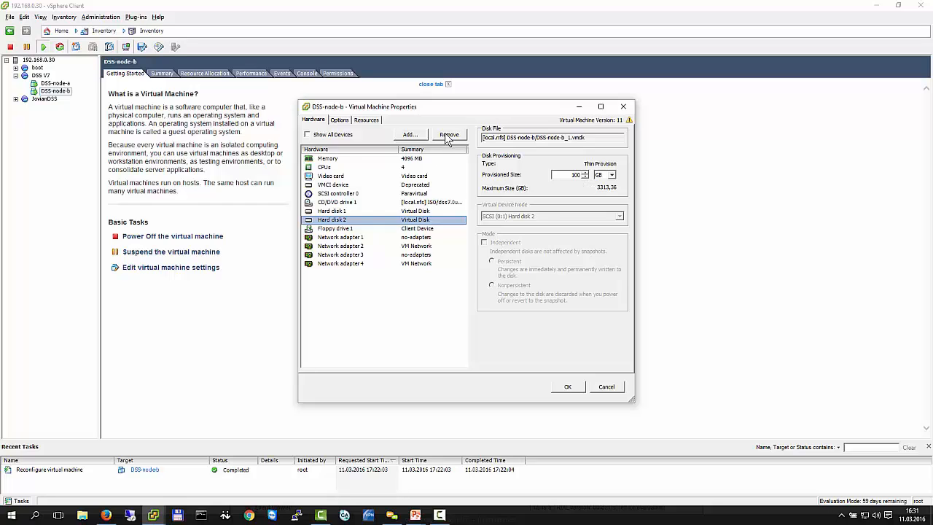
click(448, 135)
click(488, 194)
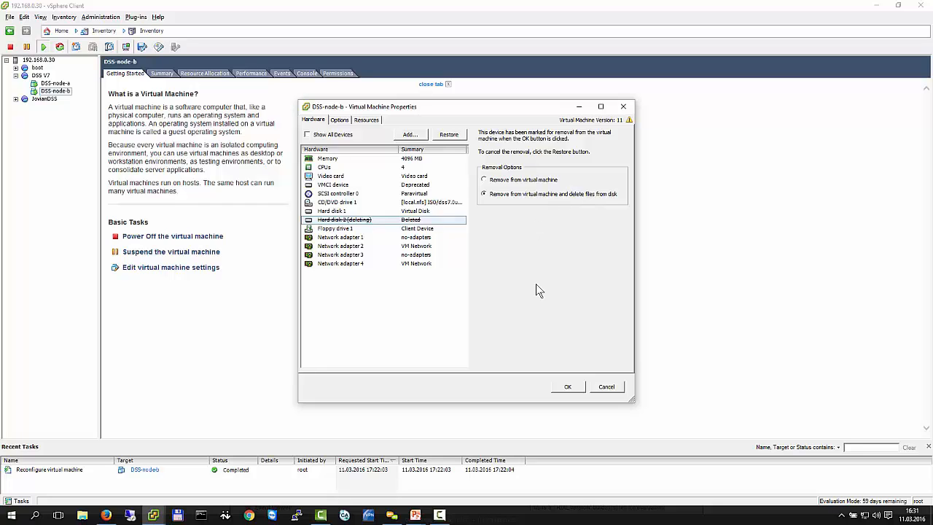
click(567, 386)
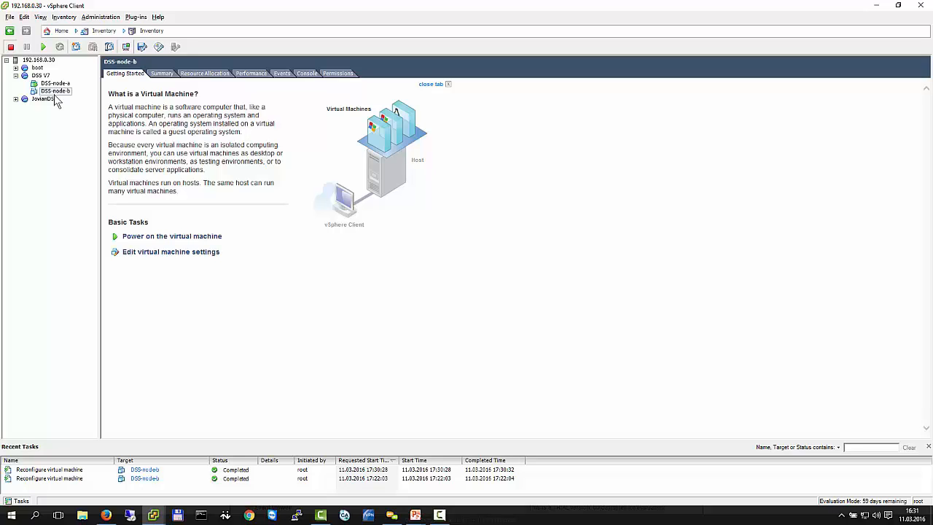
Step: Switch back to Data Storage Software V7, reload the Failover Manager status and dismiss the event notice
click(109, 516)
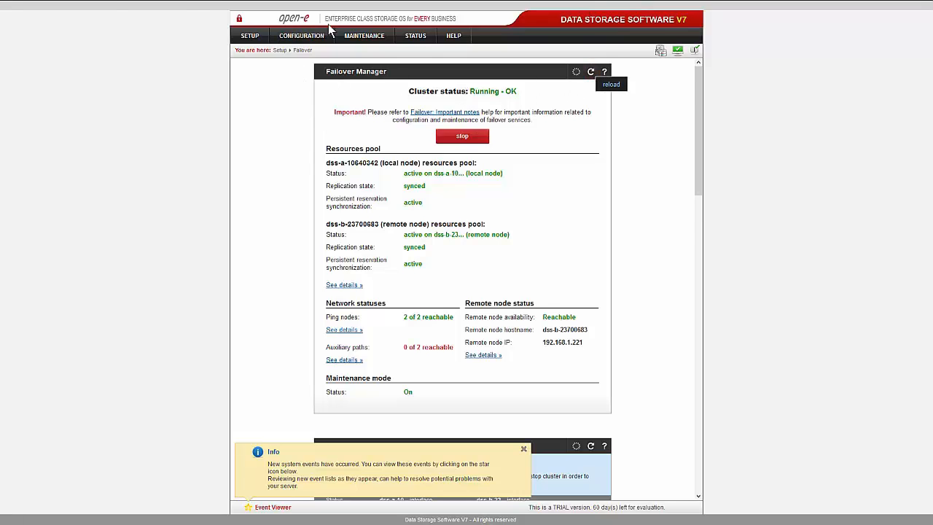
click(591, 72)
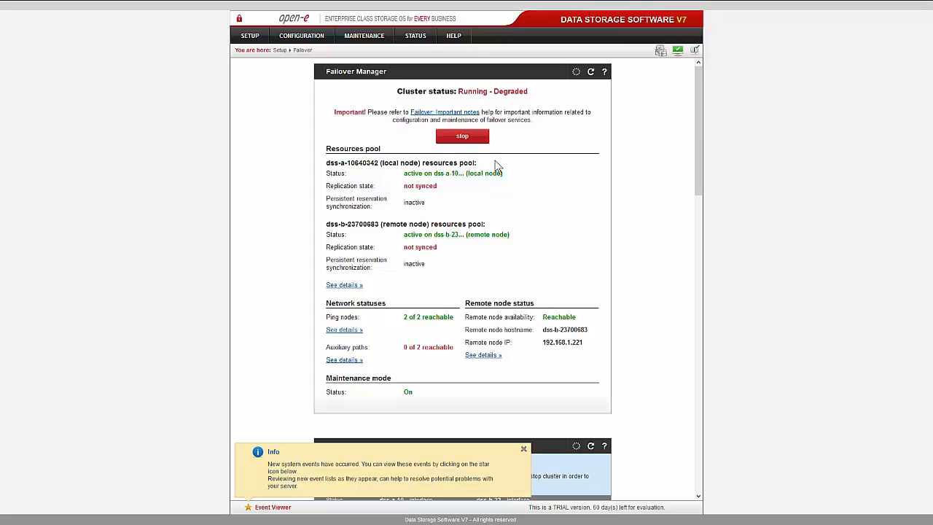
click(590, 71)
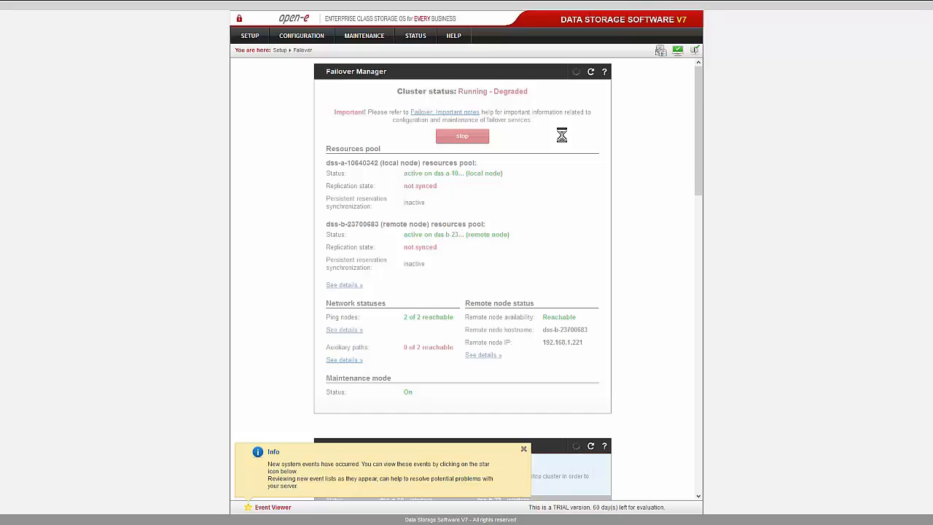
click(525, 448)
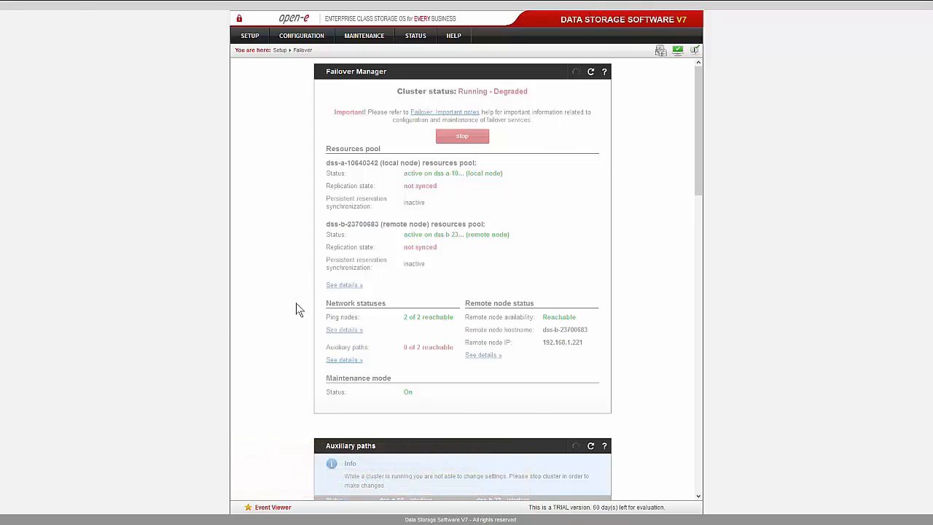
Step: Stop the failover cluster in Failover Manager, leaving the virtual IPs enabled
mouse_move(277, 3)
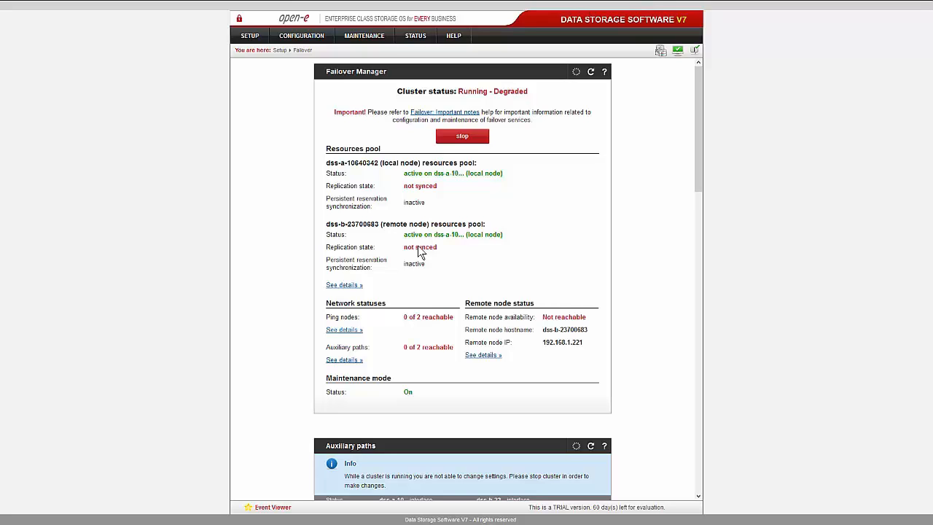
mouse_move(159, 6)
click(463, 137)
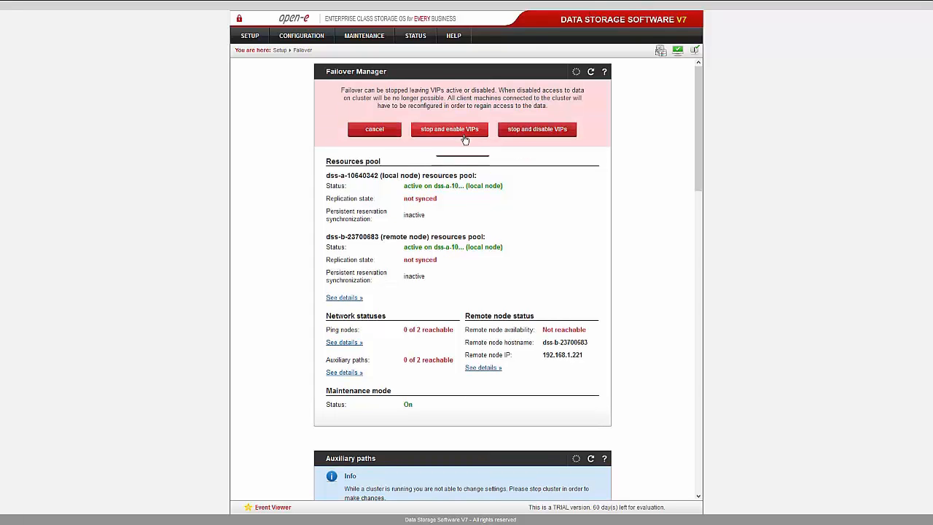
click(450, 132)
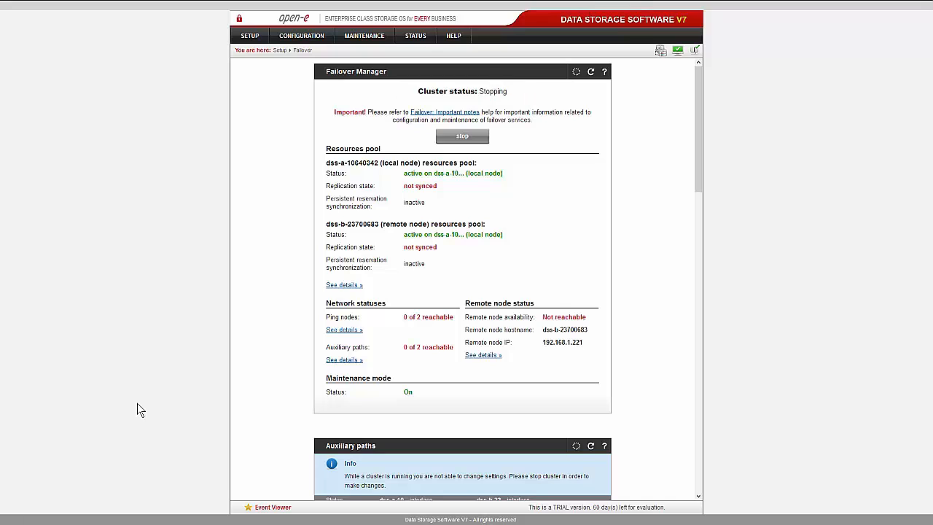
Step: Bring up the HA-iSCSI-1 and HA-iSCSI-0 Datastore Browsers over the Failover Manager and refresh both datastores
key(alt+Tab)
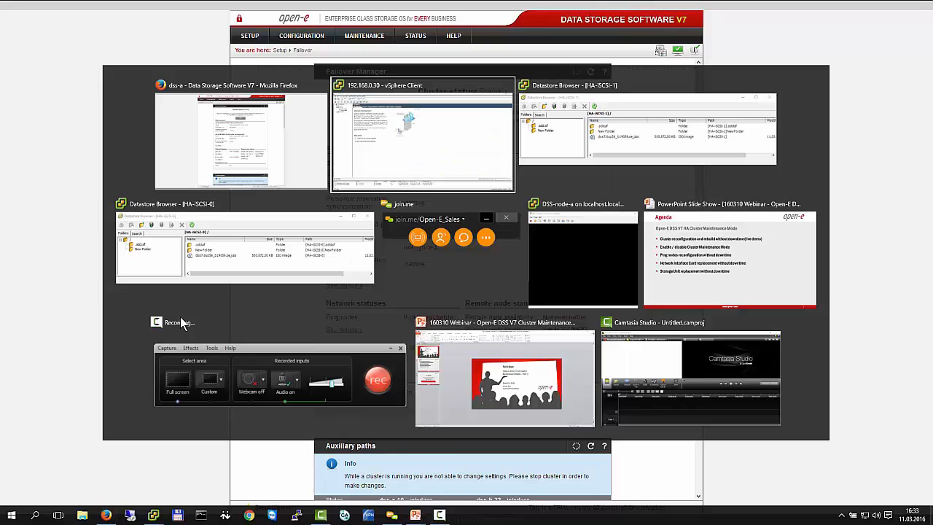
key(Tab)
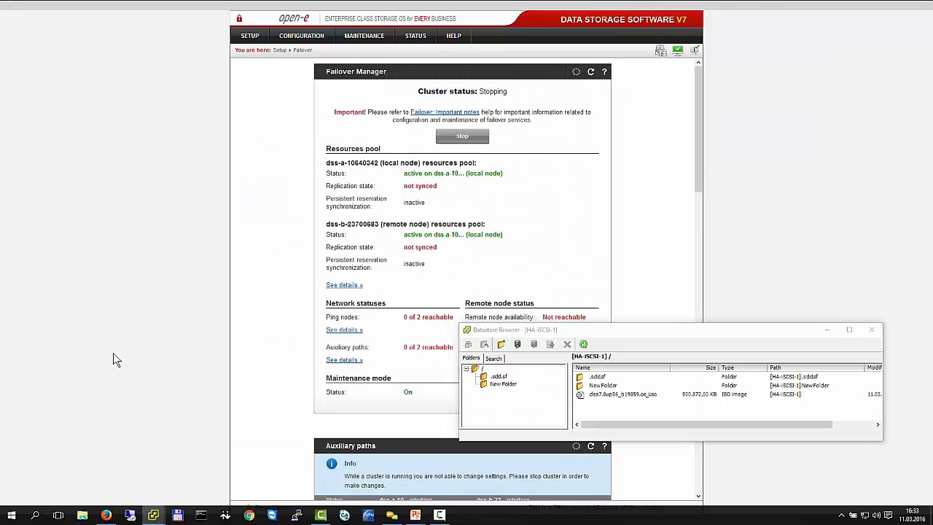
key(alt+Tab)
key(alt+Tab)
key(Tab)
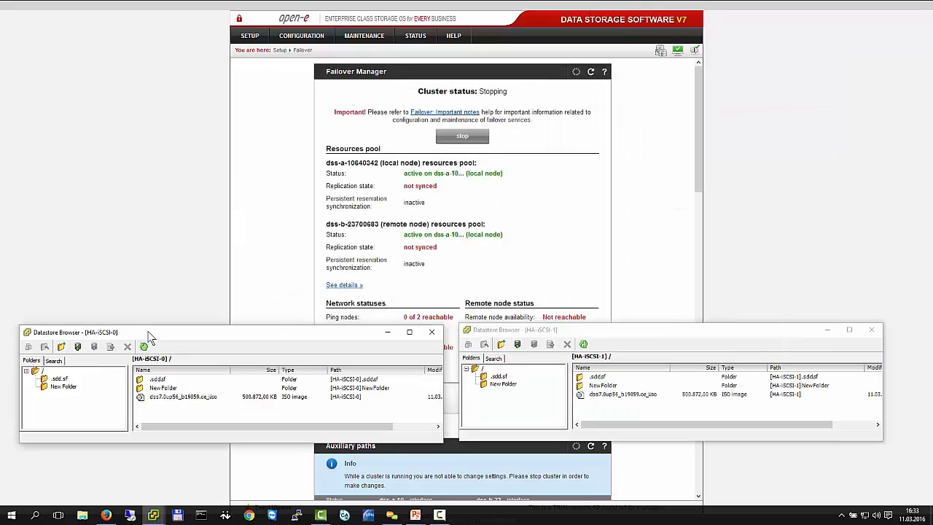
click(605, 328)
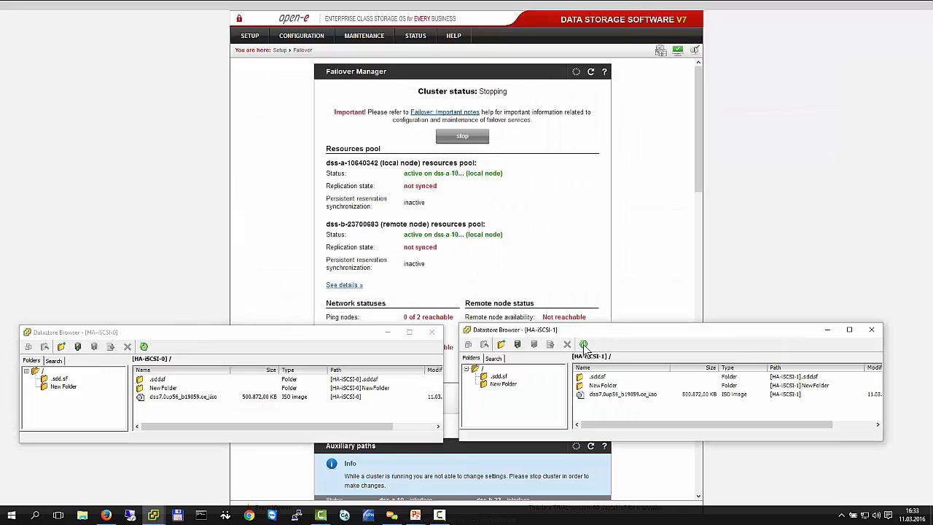
click(139, 351)
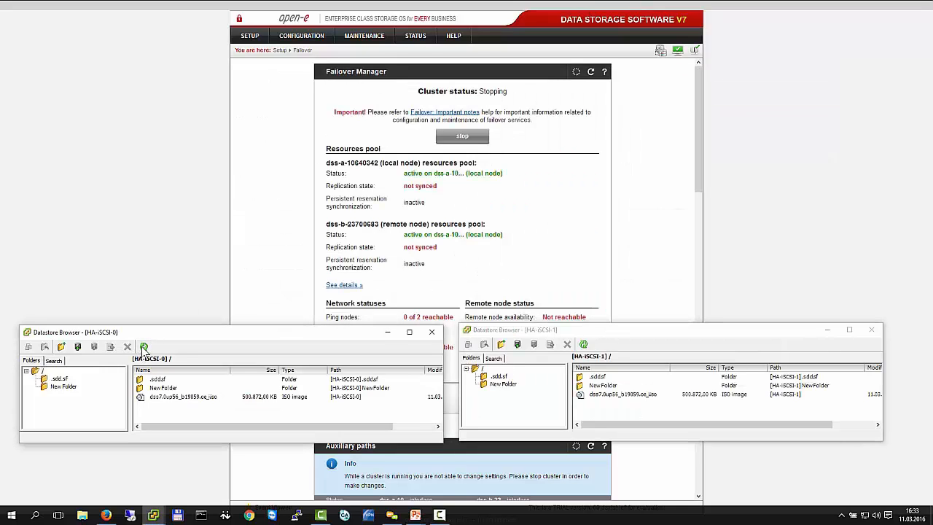
click(587, 344)
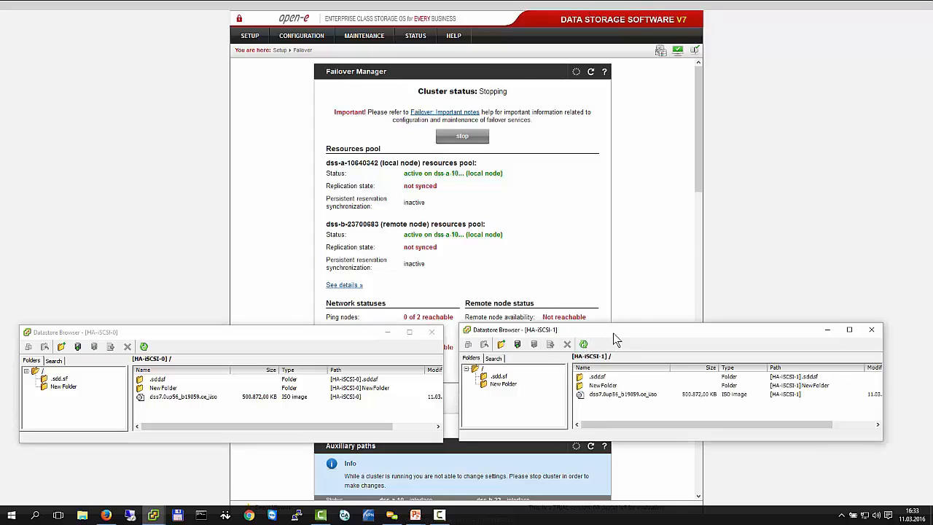
Step: Move both Datastore Browsers below the cluster status details and refresh the HA-iSCSI-0 and HA-iSCSI-1 contents again
drag(614, 340, 629, 372)
drag(294, 337, 290, 371)
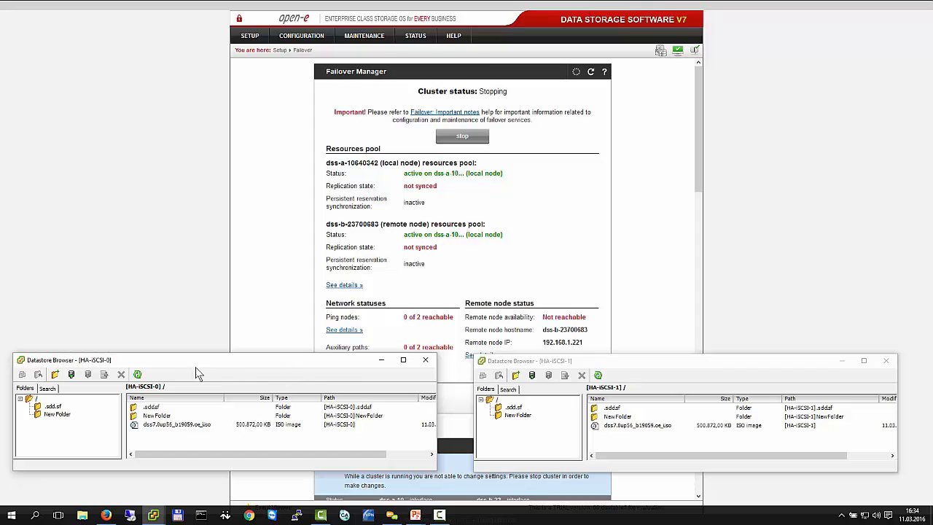
click(137, 374)
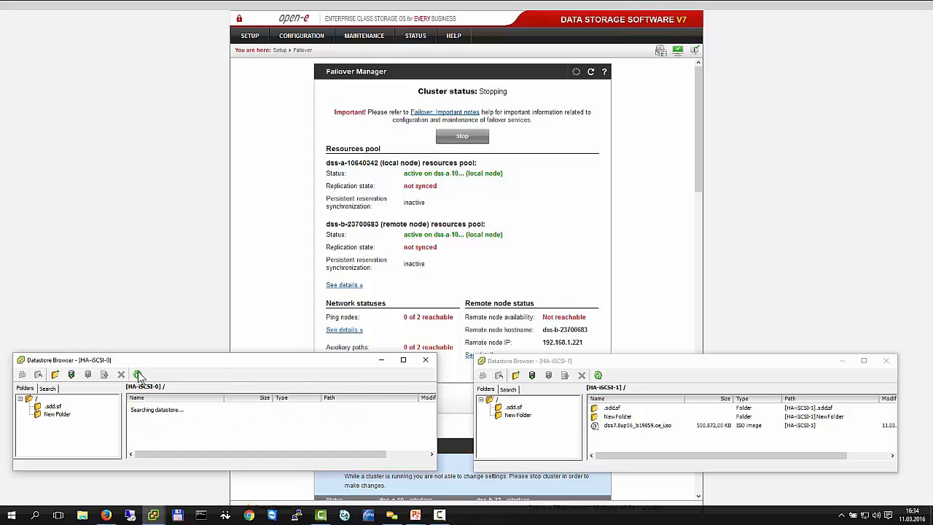
click(597, 375)
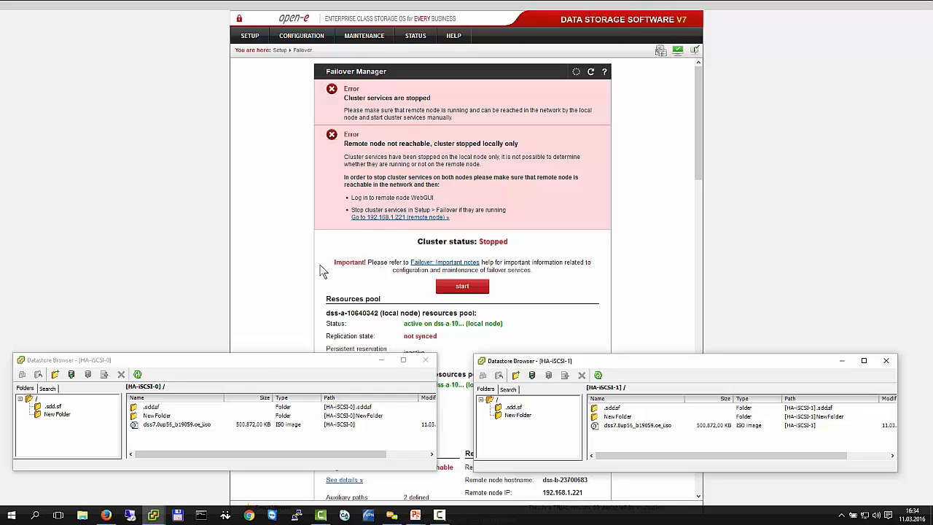
Step: Return to Data Storage Software V7 on dss-a and disconnect remote node 192.168.1.221 from the hosts binding in volume replication
mouse_move(155, 514)
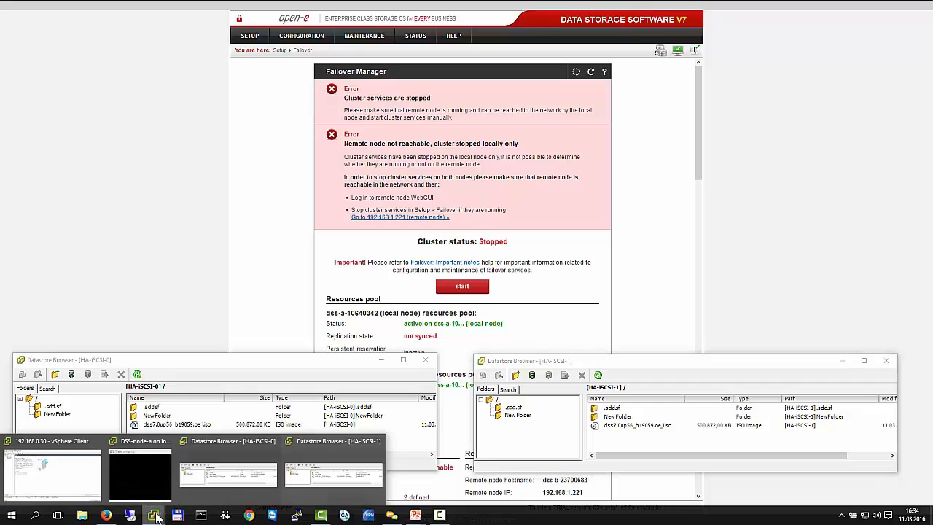
click(95, 483)
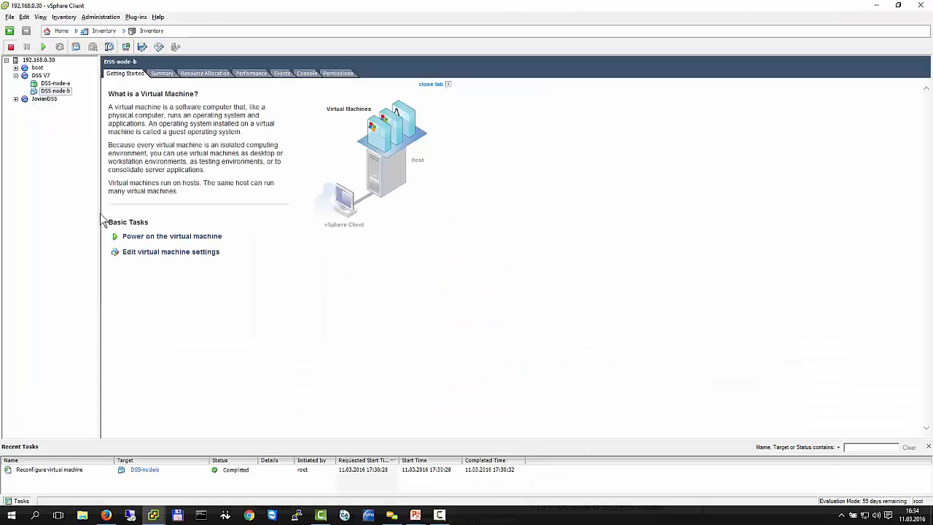
key(alt+Tab)
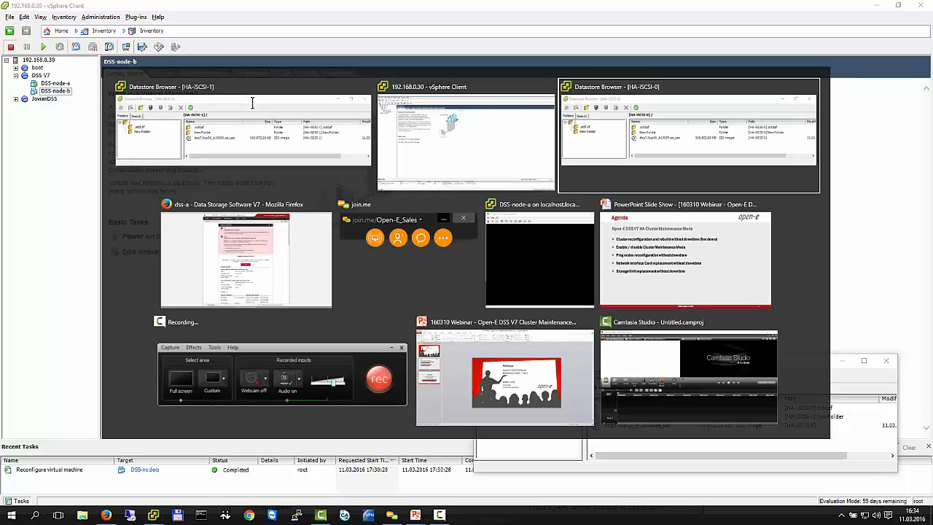
key(alt+Tab)
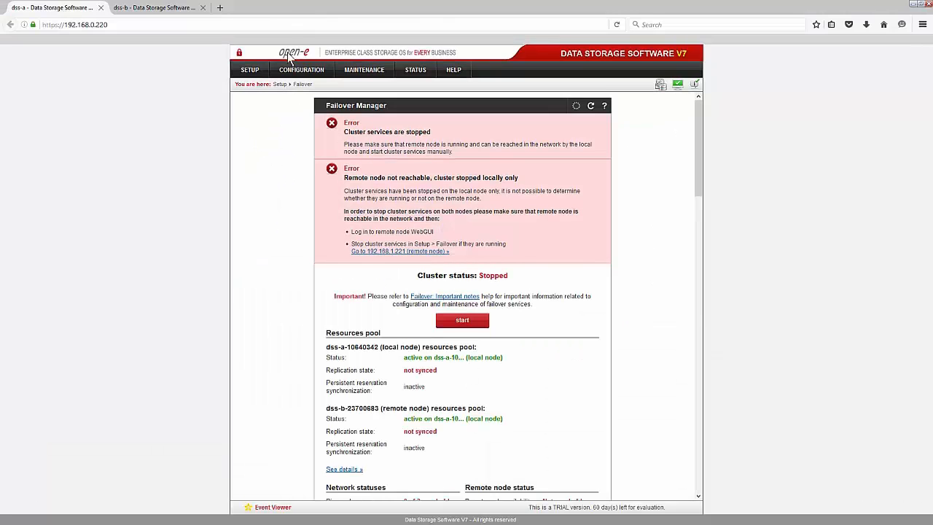
mouse_move(78, 15)
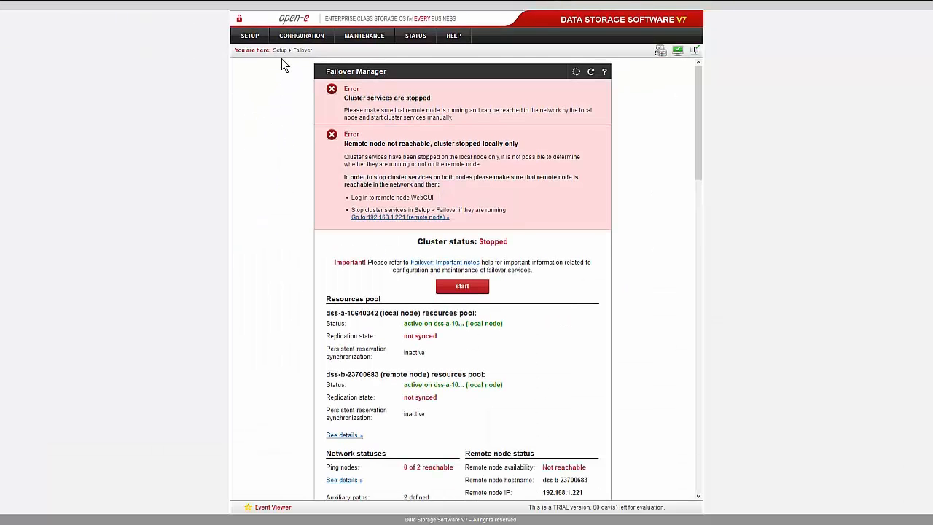
mouse_move(385, 42)
mouse_move(301, 36)
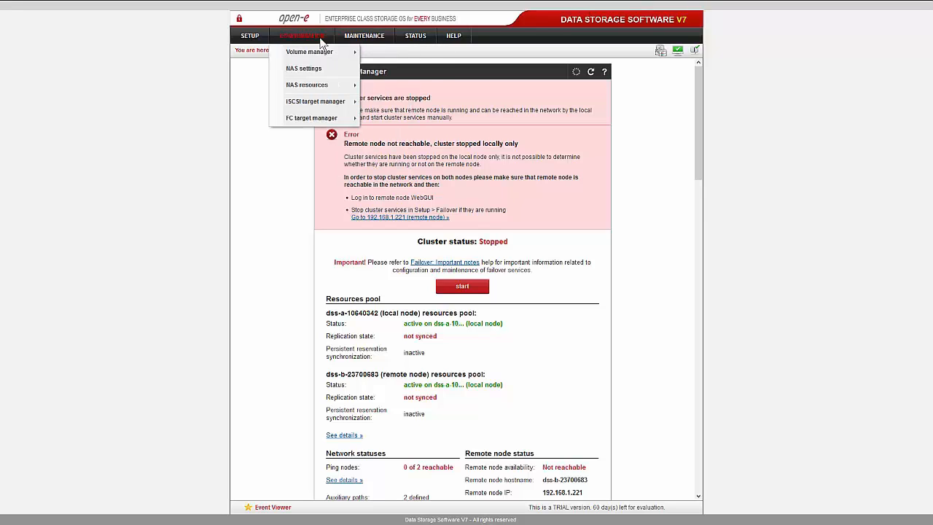
click(338, 56)
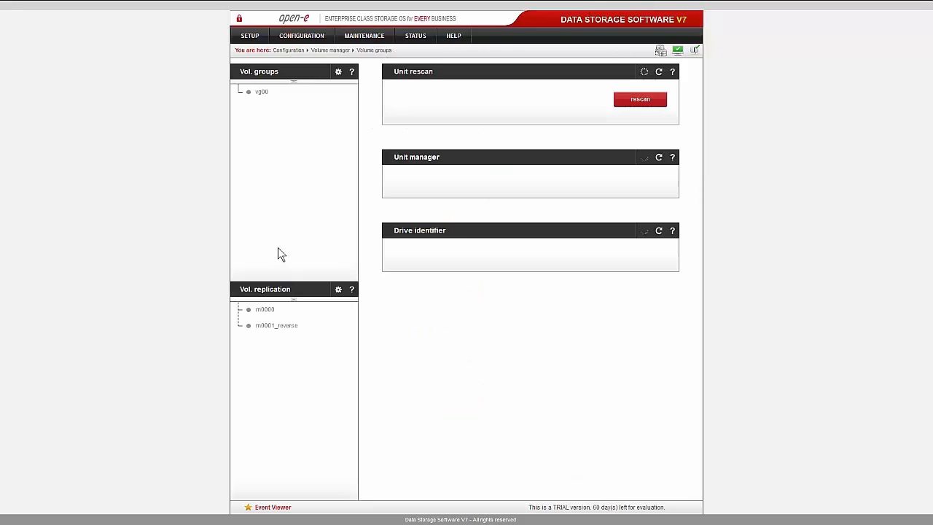
click(259, 290)
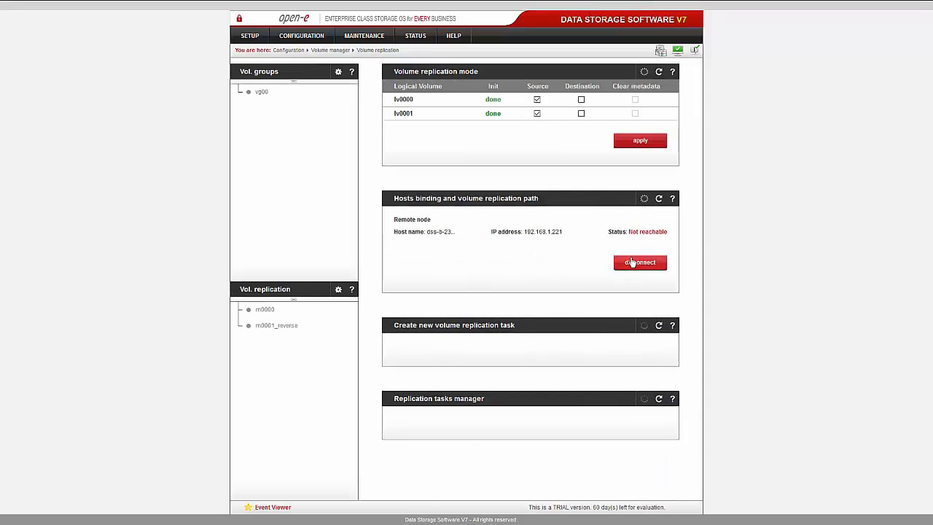
click(636, 267)
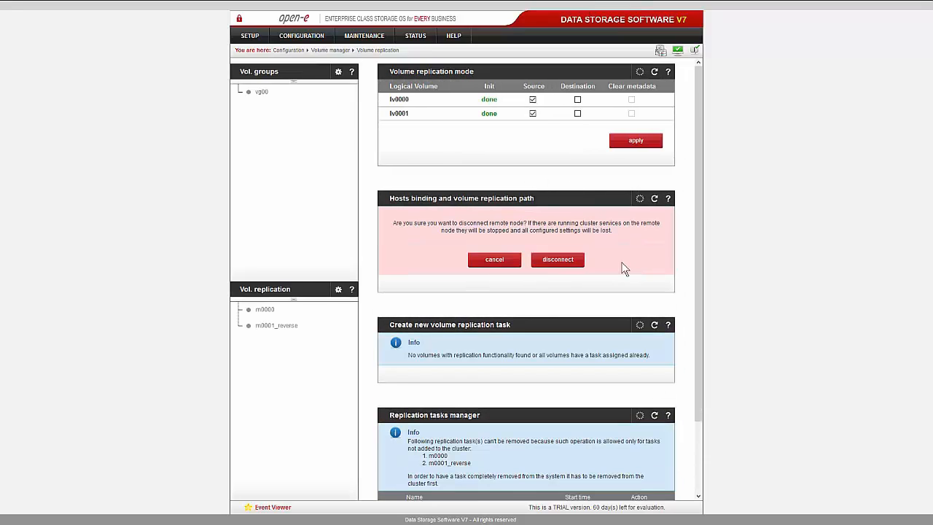
click(558, 261)
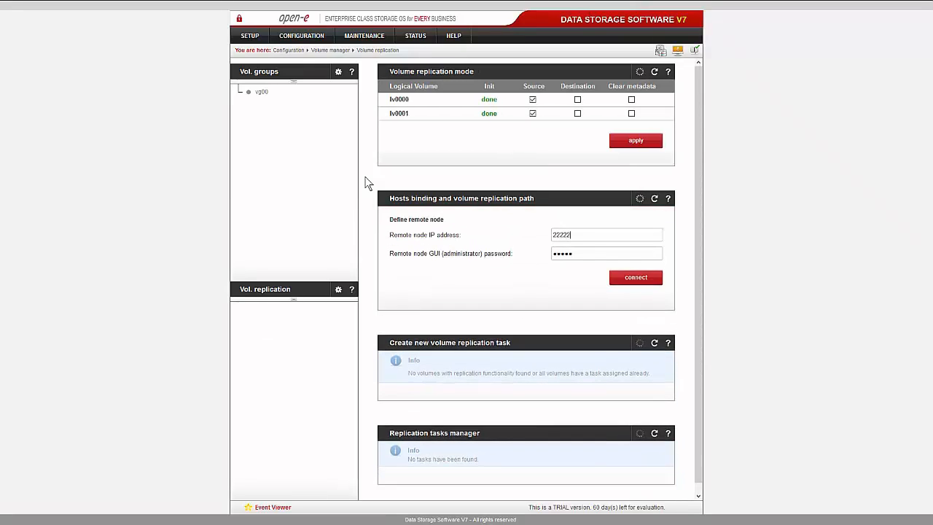
Step: Switch to the vSphere Client and open the settings of virtual machine DSS-node-b
key(alt+Tab)
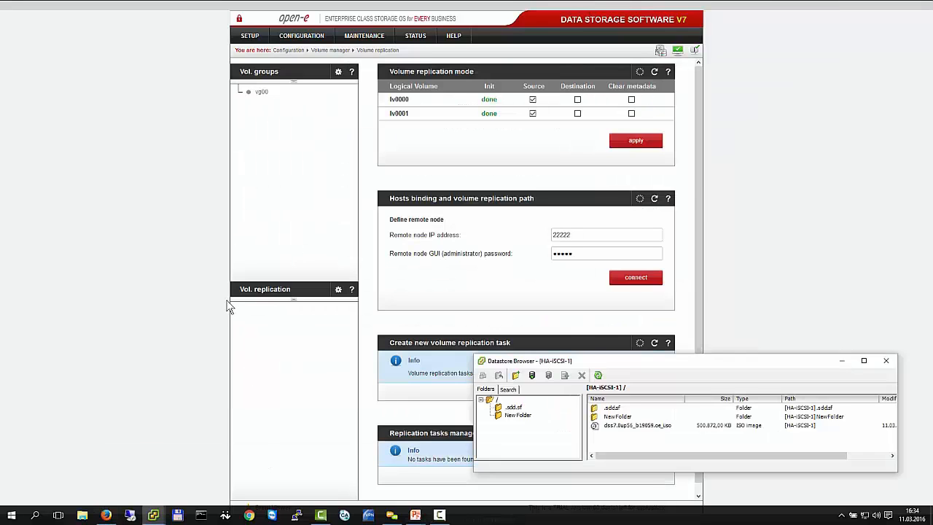
key(alt+Tab)
key(alt+Tab)
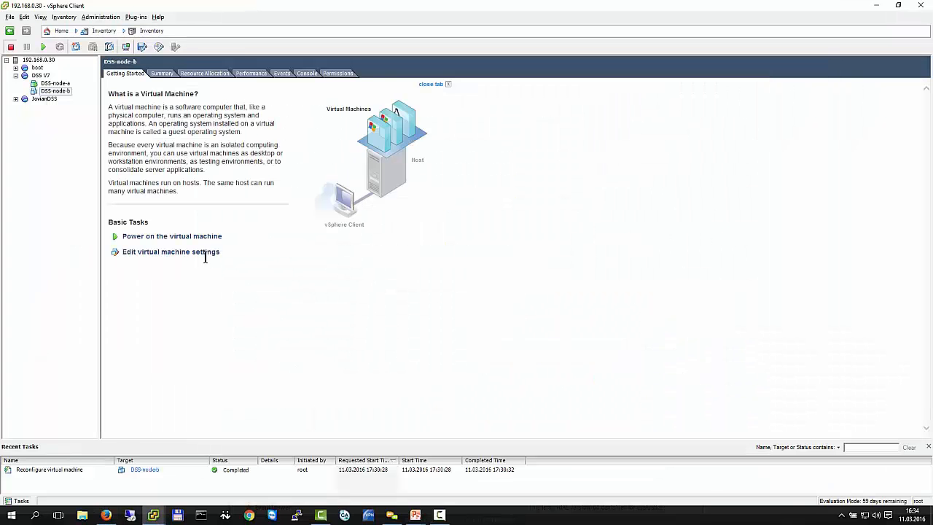
click(129, 254)
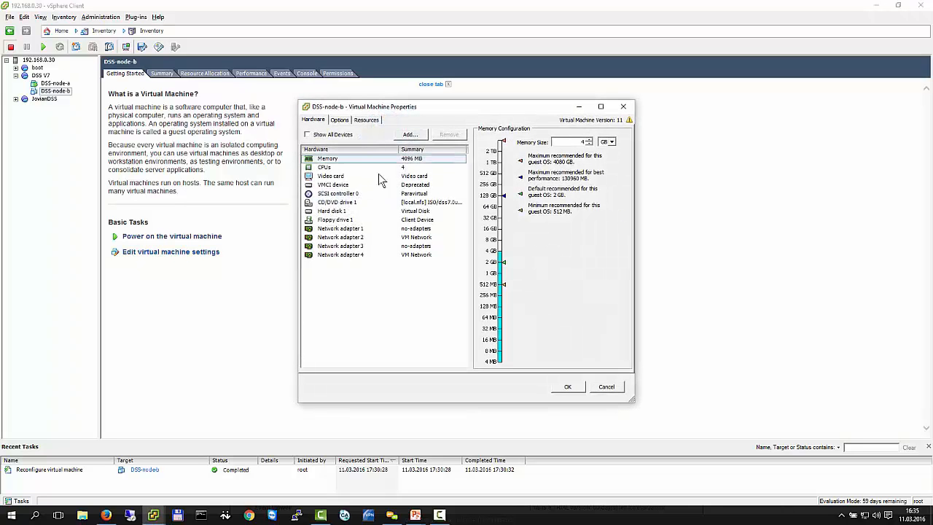
Step: Add a new 100 GB thin-provisioned virtual hard disk, stored with the virtual machine, to DSS-node-b and apply the change
click(410, 135)
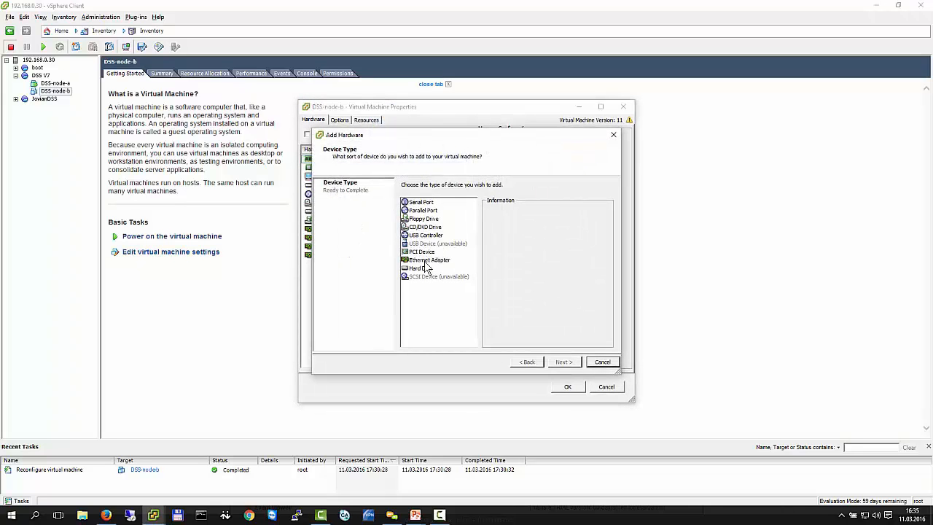
click(421, 268)
click(575, 362)
click(576, 362)
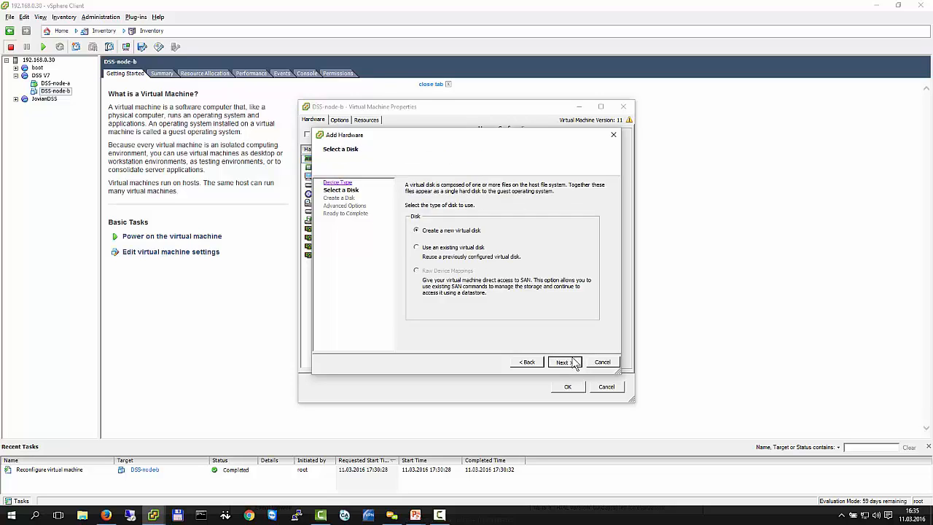
key(BackSpace)
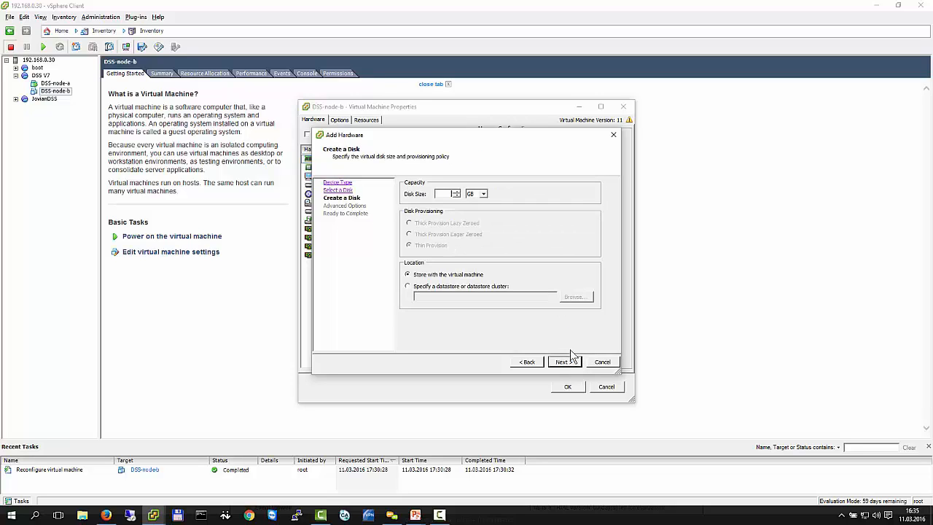
text(100)
click(562, 362)
click(562, 363)
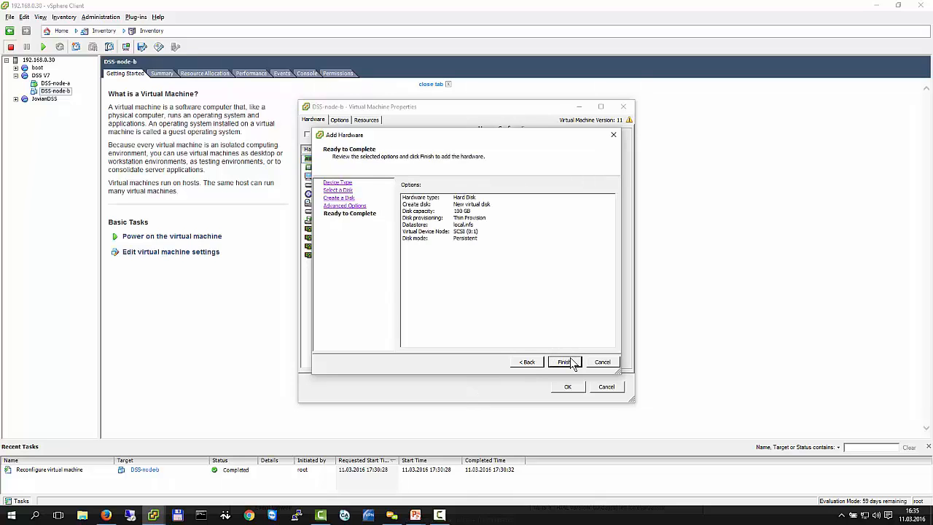
click(565, 362)
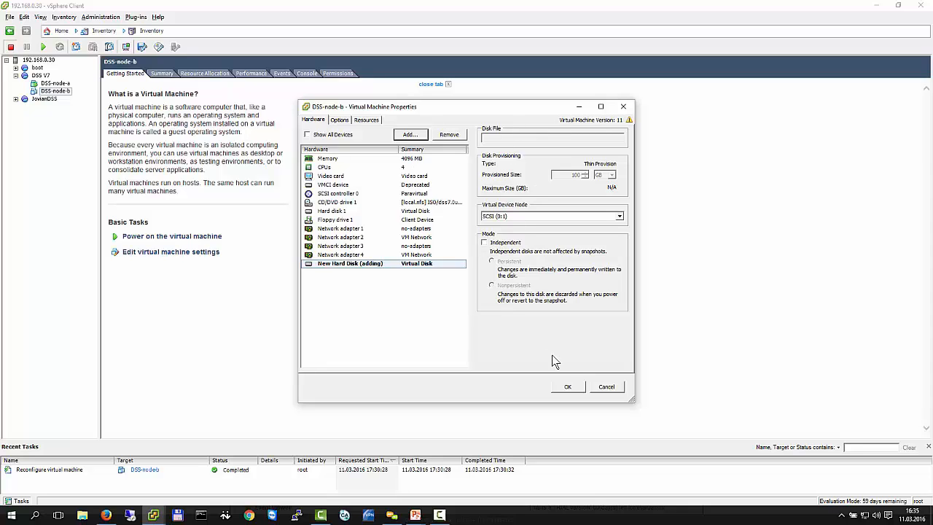
click(572, 392)
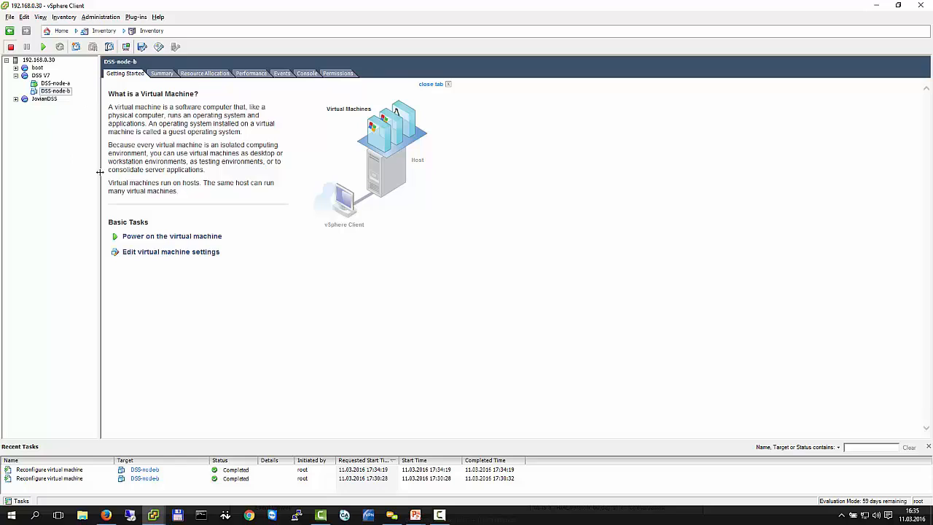
Step: Power on DSS-node-b, open its console, launch the system from the boot options and release the cursor
click(43, 47)
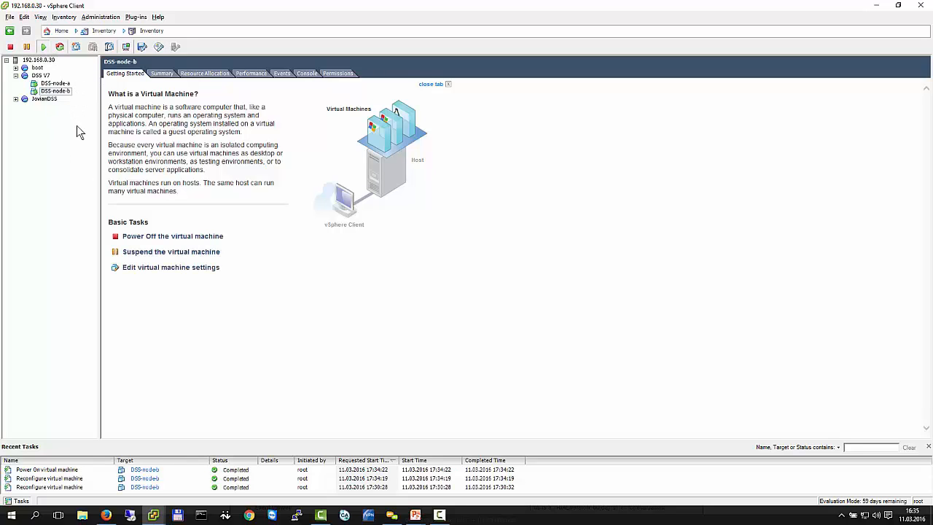
click(126, 49)
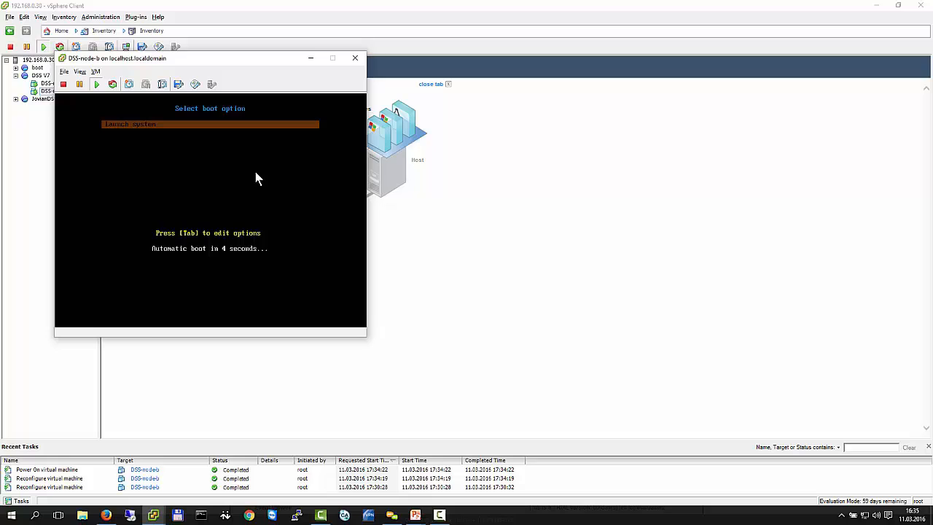
click(255, 177)
key(Return)
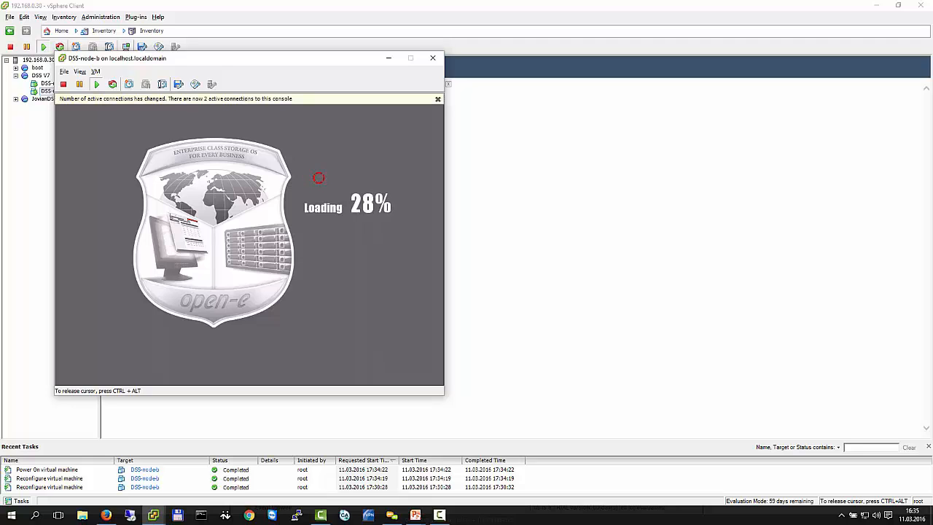
key(ctrl+alt)
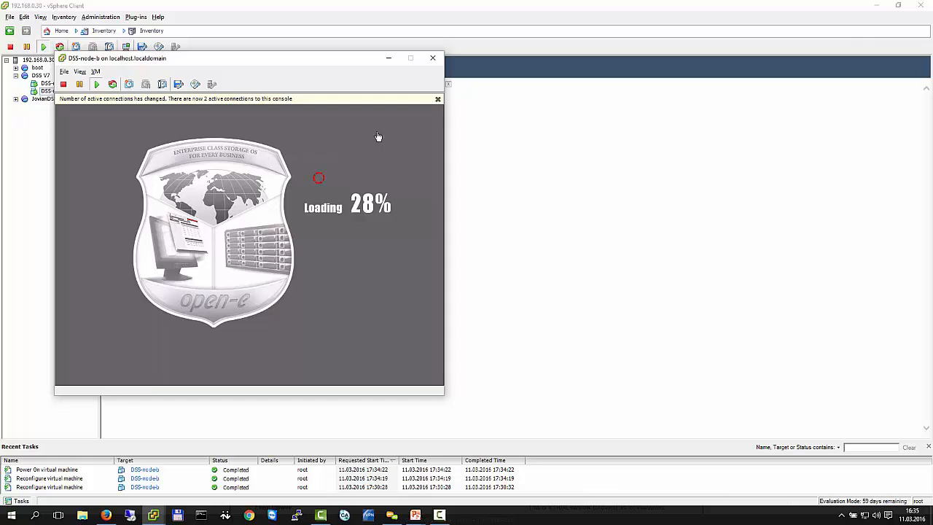
Step: Dismiss the active-connections notice in the DSS-node-b console and move the console window clear of the inventory tree
click(437, 100)
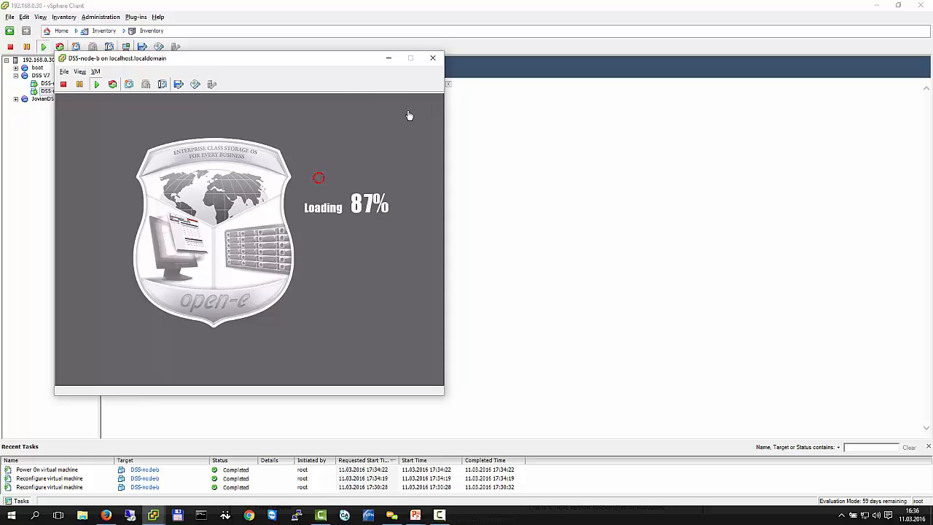
drag(310, 60, 481, 55)
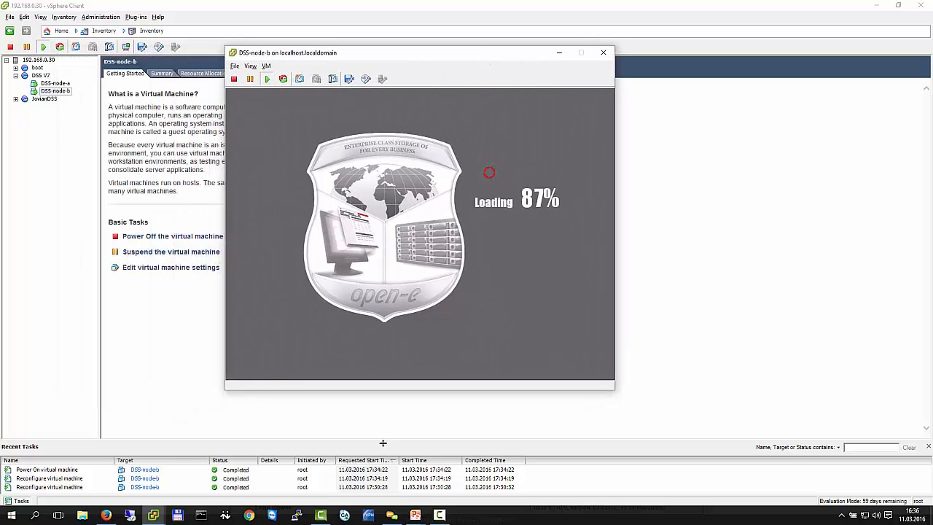
Step: Switch to the dss-b page in Firefox, reload it, log in with Full Access and acknowledge the shutdown warning
mouse_move(108, 515)
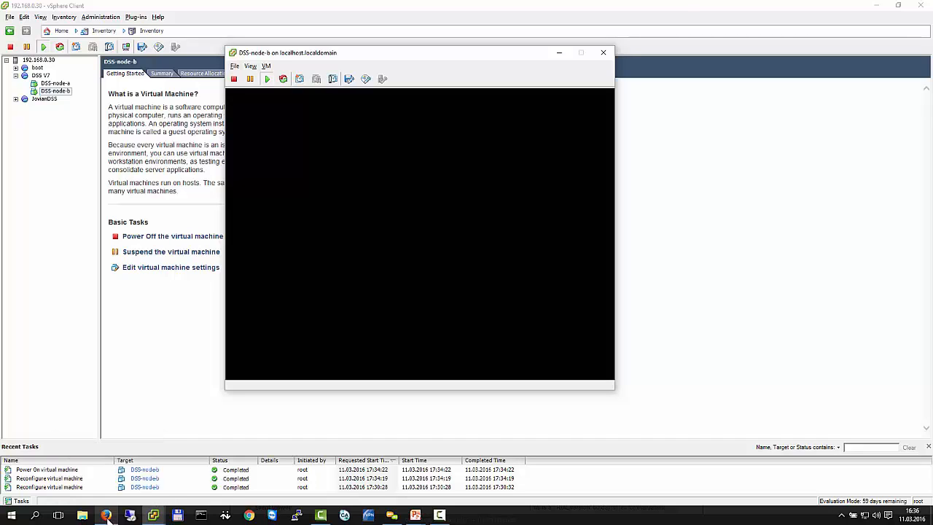
click(106, 515)
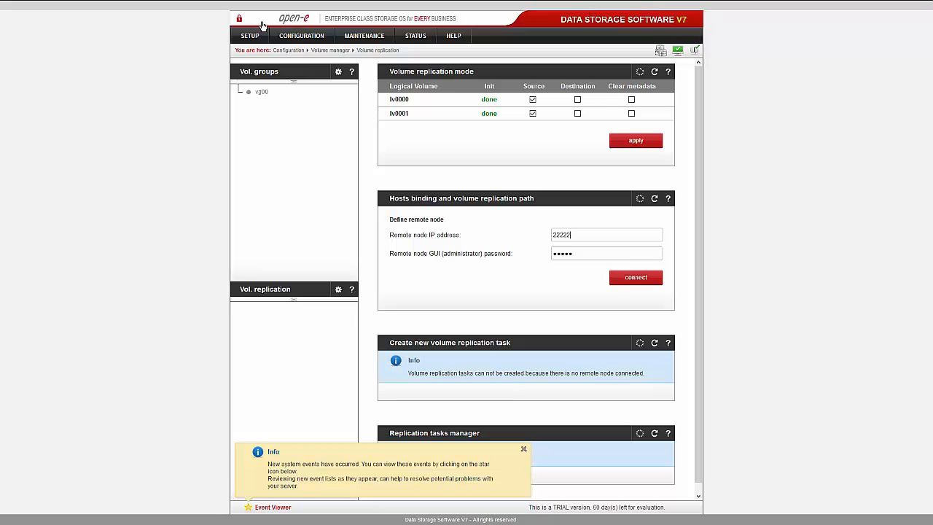
click(187, 8)
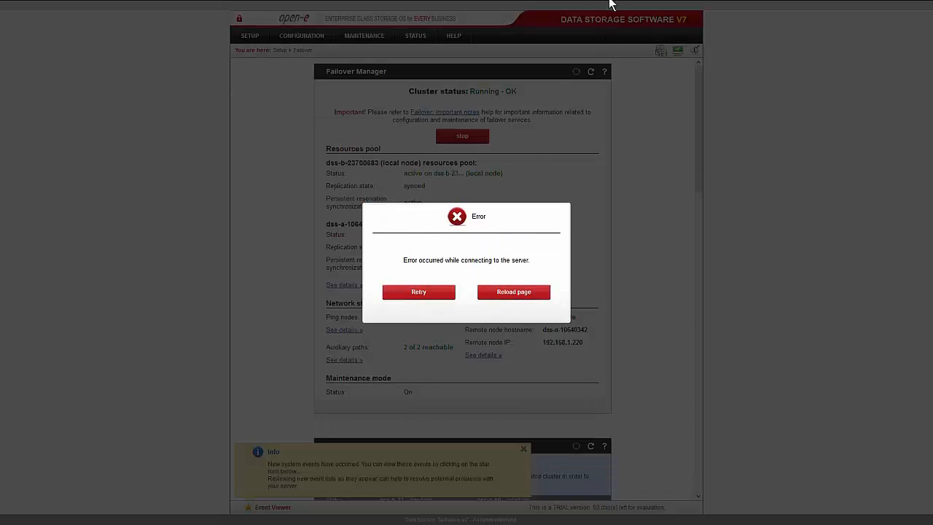
mouse_move(612, 2)
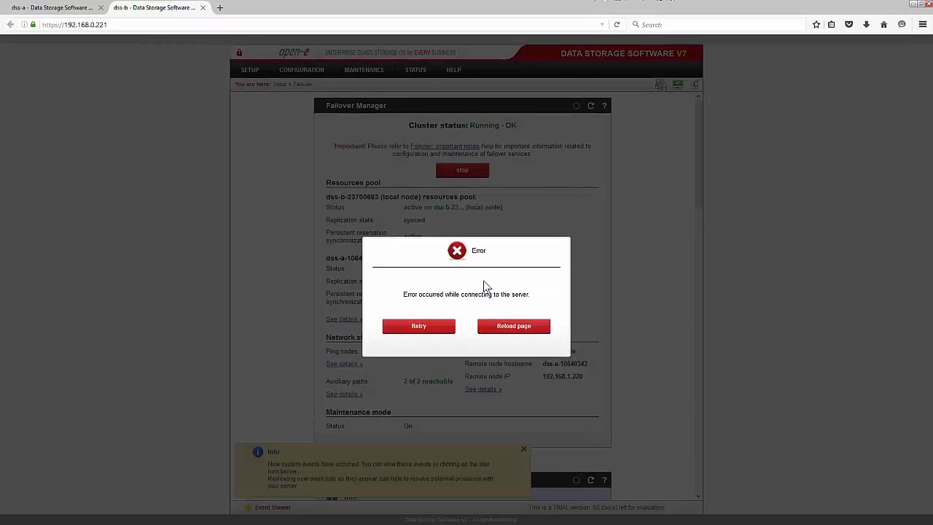
click(512, 295)
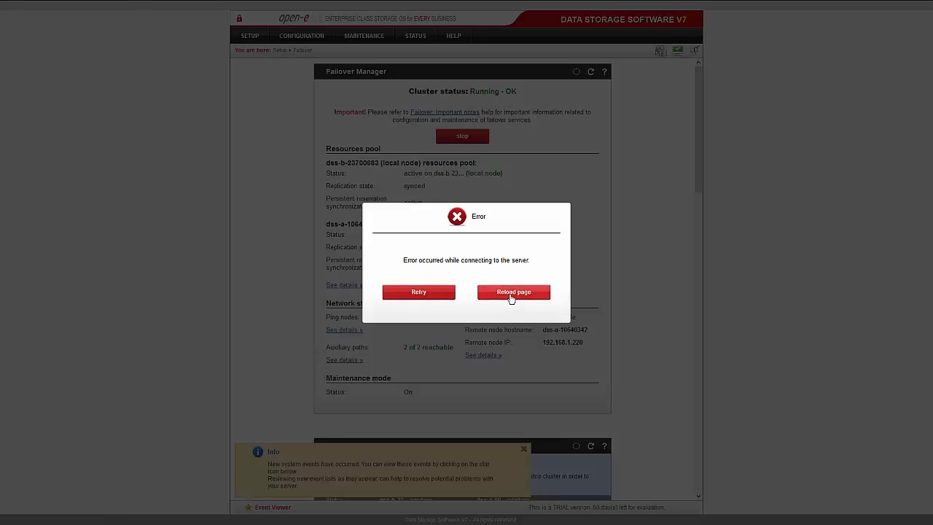
mouse_move(426, 7)
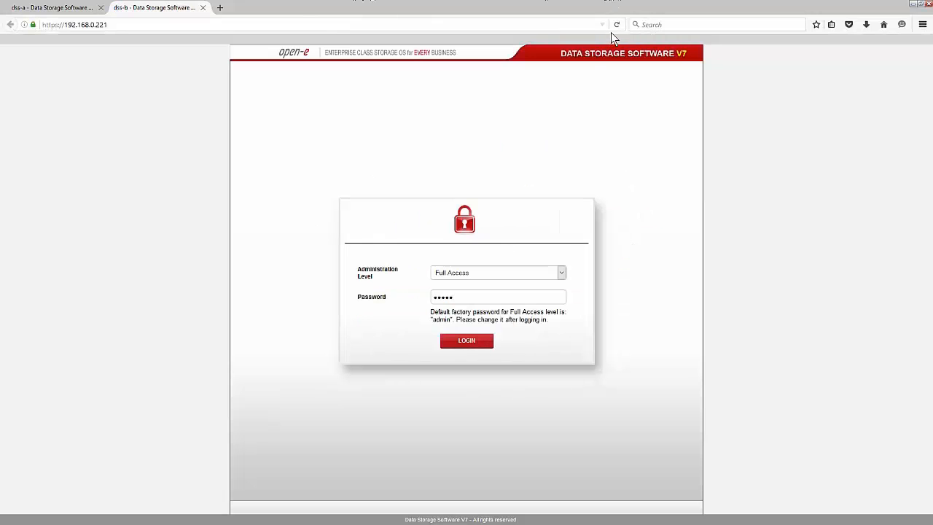
click(464, 325)
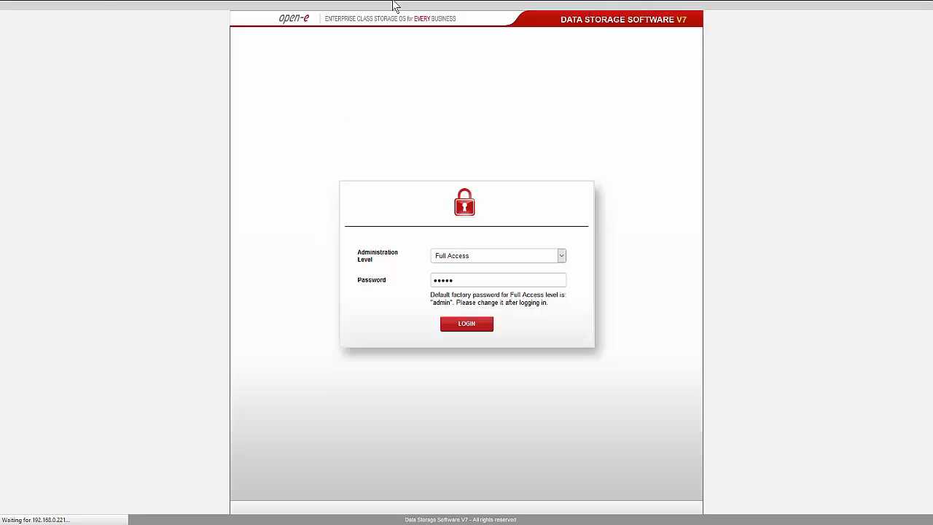
mouse_move(327, 6)
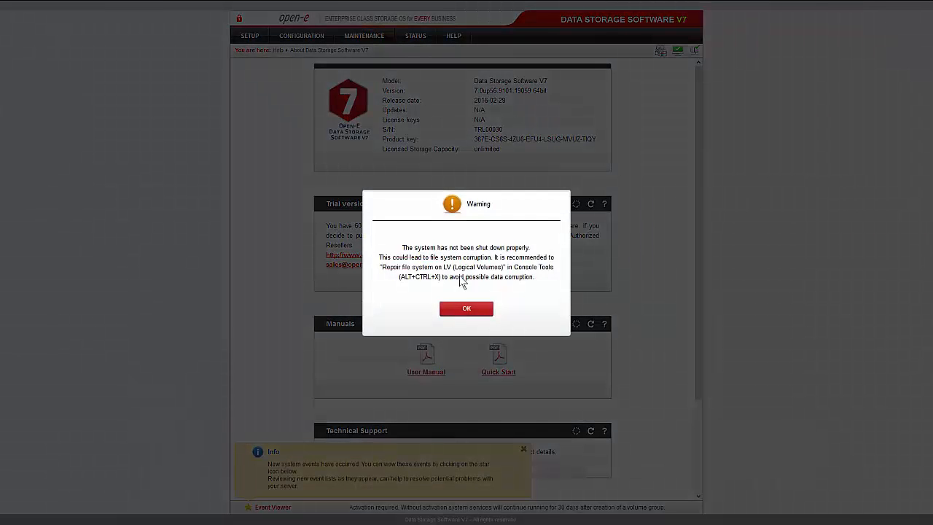
click(466, 309)
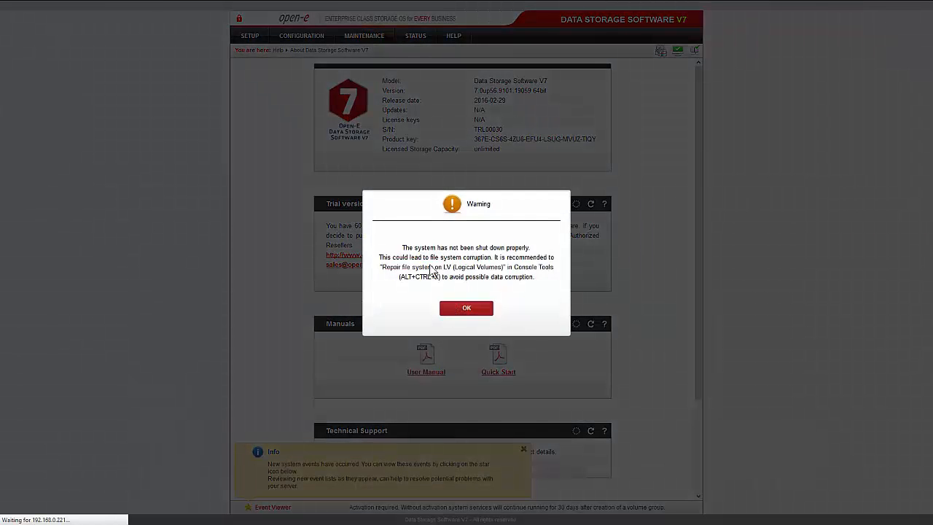
Step: Create a new volume group named vg00 from Unit S001 on dss-b and accept erasing the disk's data
click(302, 35)
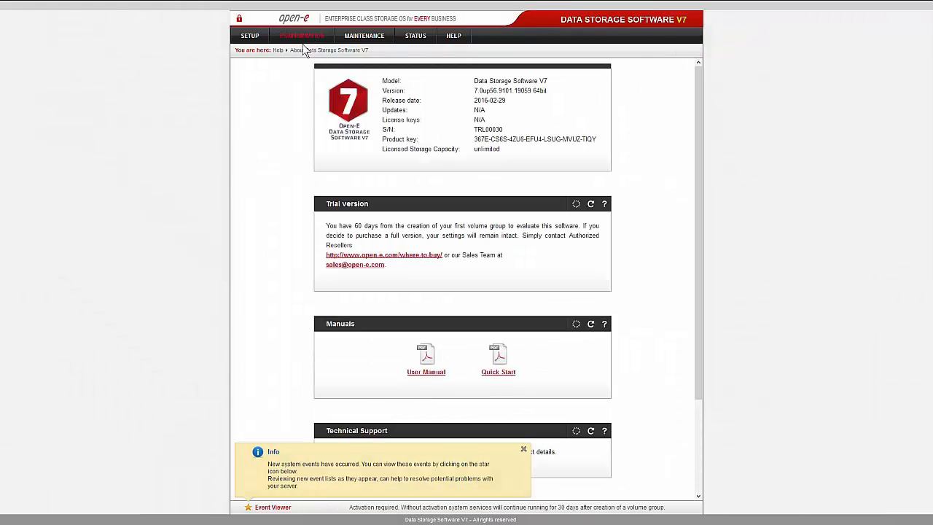
mouse_move(304, 34)
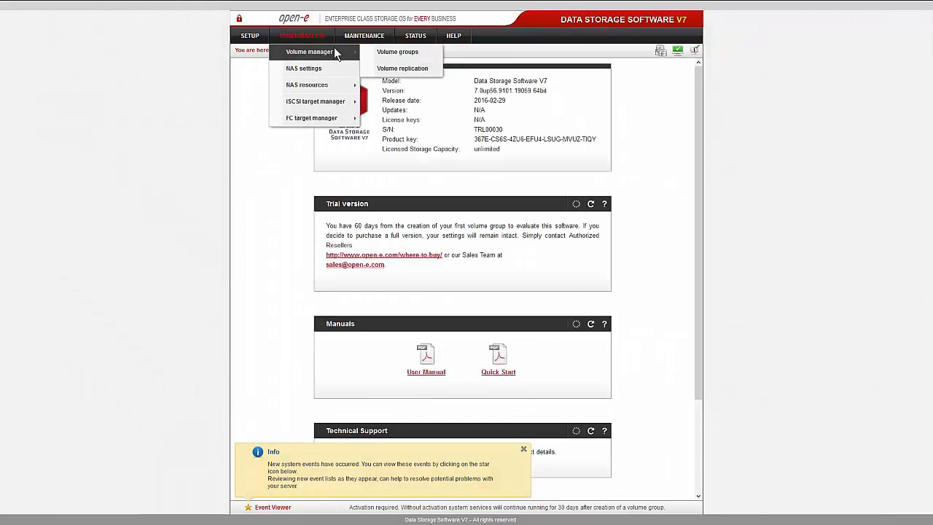
mouse_move(371, 43)
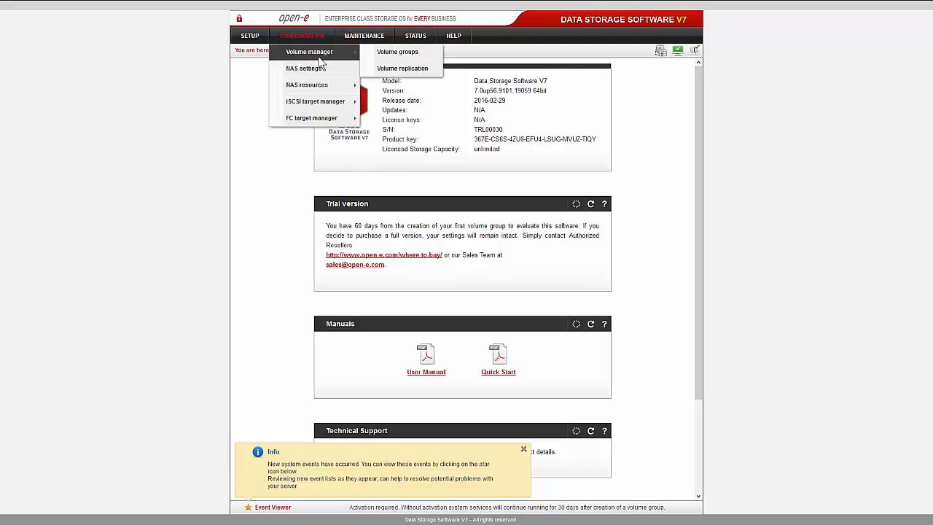
click(370, 51)
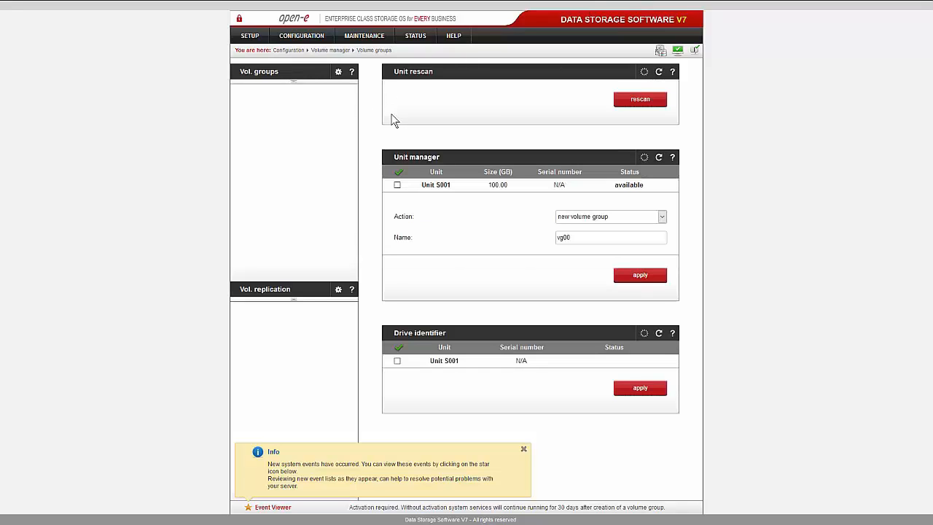
click(397, 186)
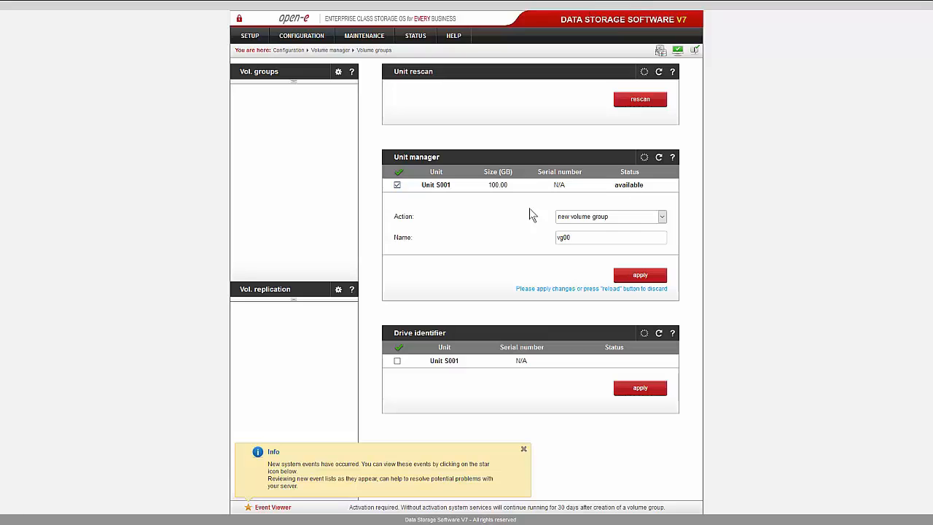
click(640, 275)
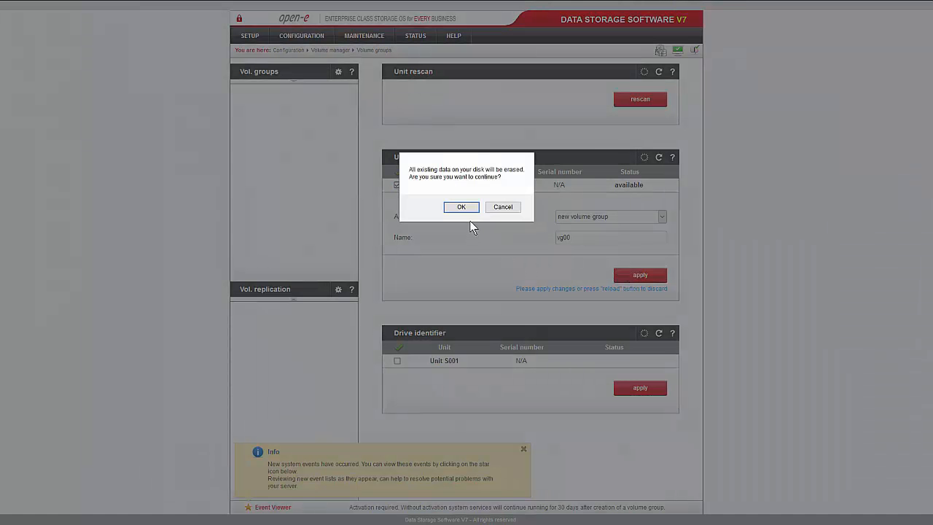
click(465, 208)
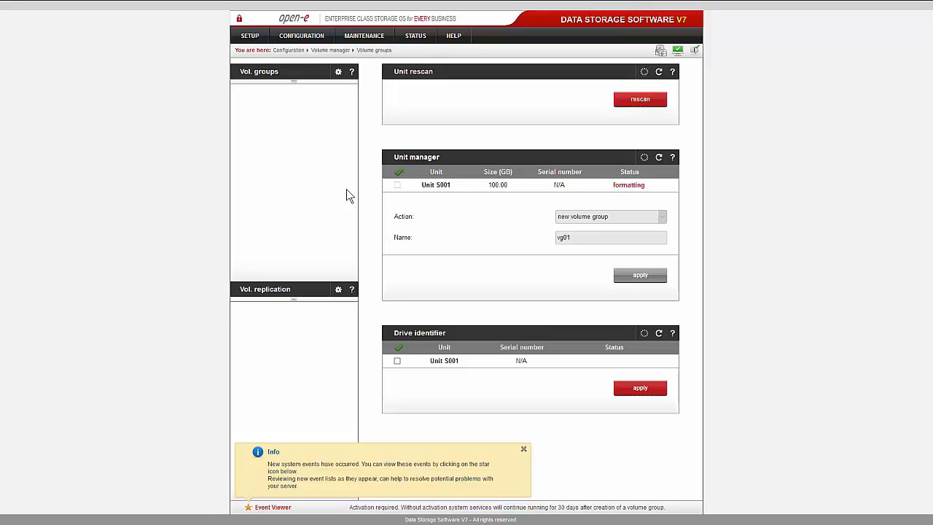
Step: Check the logical volumes and their sizes in volume group vg00 on dss-a, returning to dss-b when done
click(62, 9)
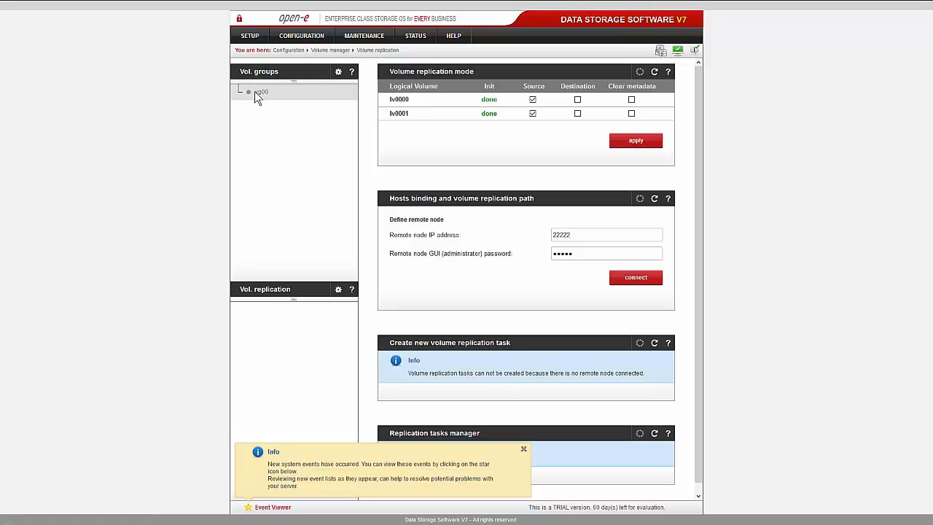
click(255, 91)
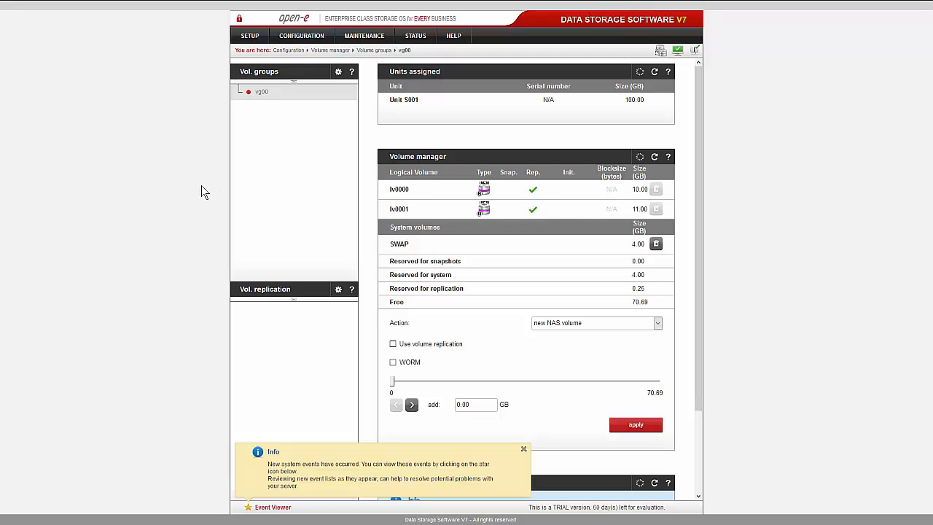
click(149, 8)
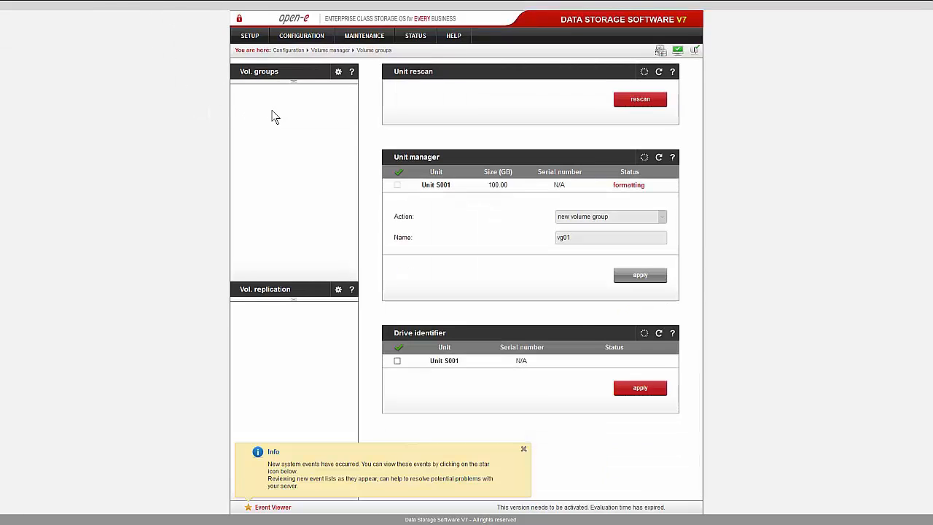
Step: Create a 10 GB Block I/O iSCSI volume with volume replication enabled in volume group vg00 on dss-b
mouse_move(233, 4)
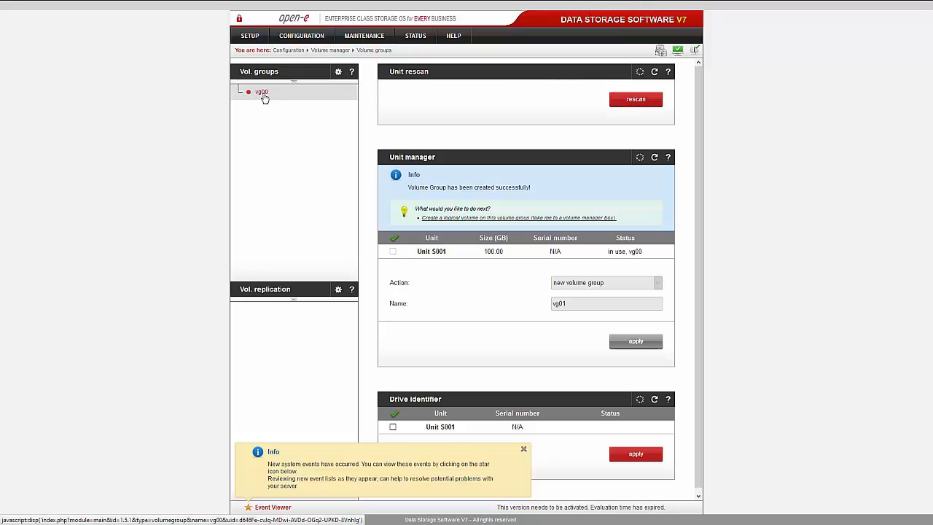
click(261, 92)
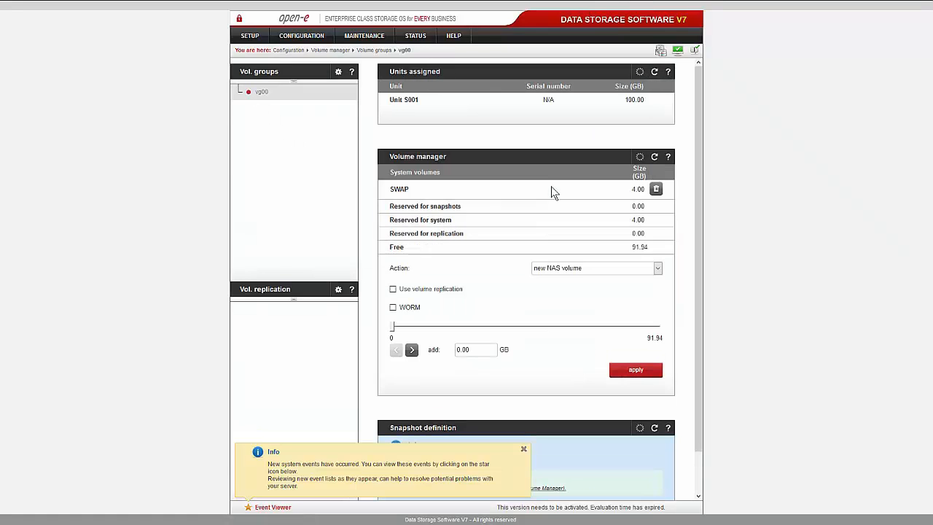
click(581, 267)
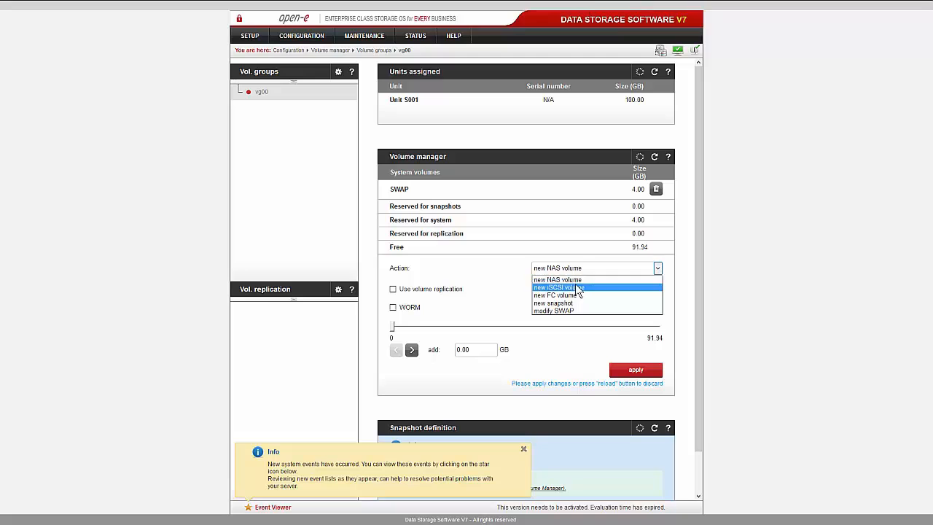
click(575, 286)
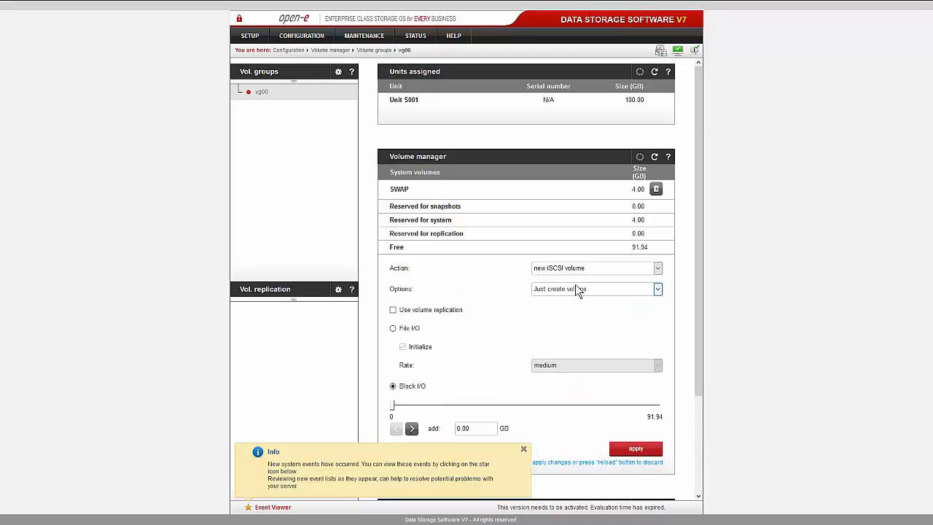
click(393, 310)
scroll(459, 313, down, 3)
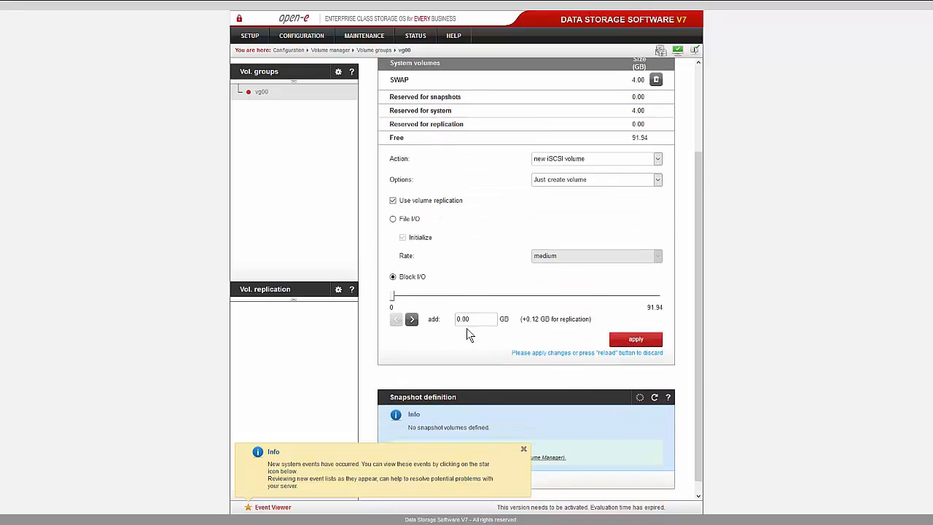
drag(477, 317, 426, 323)
text(1)
click(480, 367)
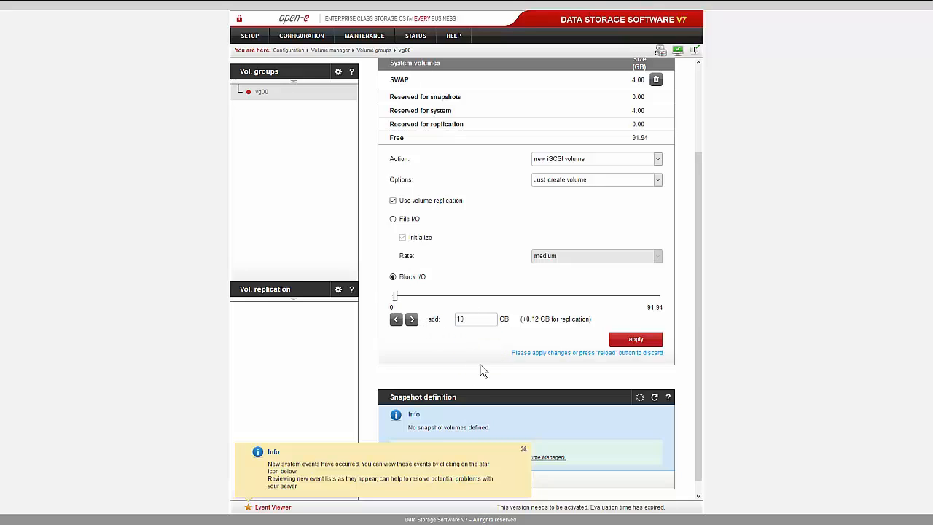
click(628, 344)
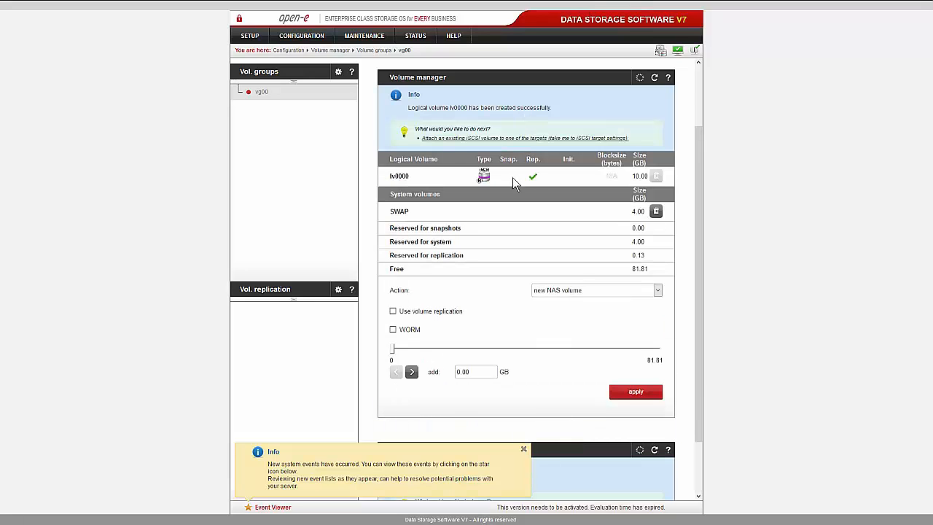
Step: Add a second Block I/O iSCSI volume of 11 GB with volume replication enabled to vg00
scroll(526, 183, down, 2)
click(576, 224)
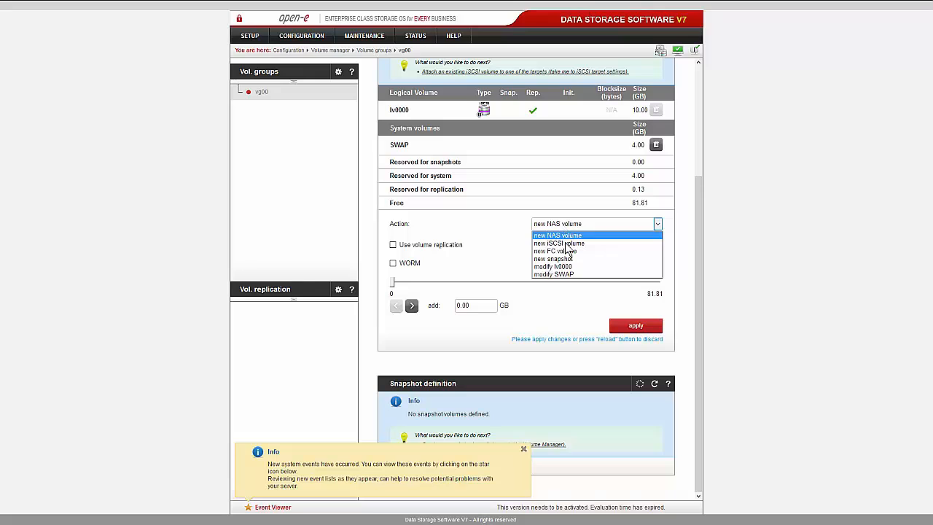
click(563, 243)
click(426, 267)
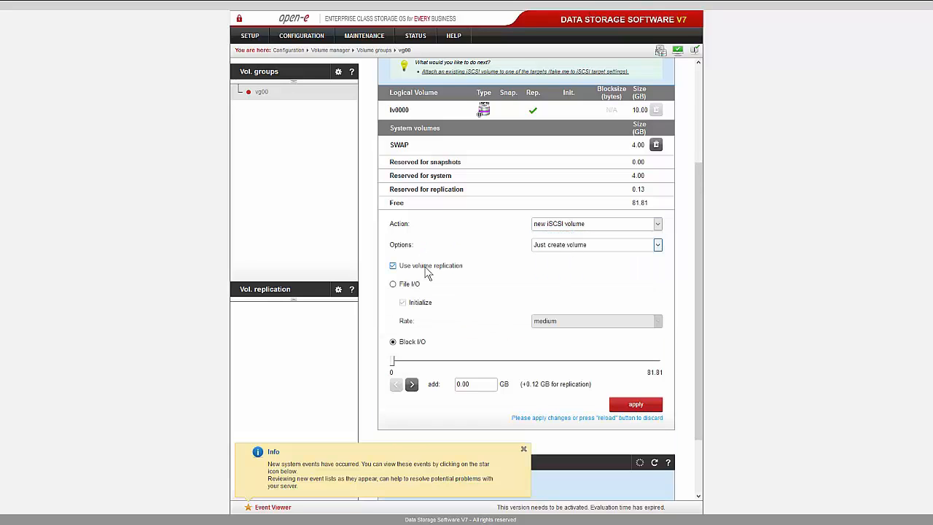
drag(478, 384, 429, 380)
text(11)
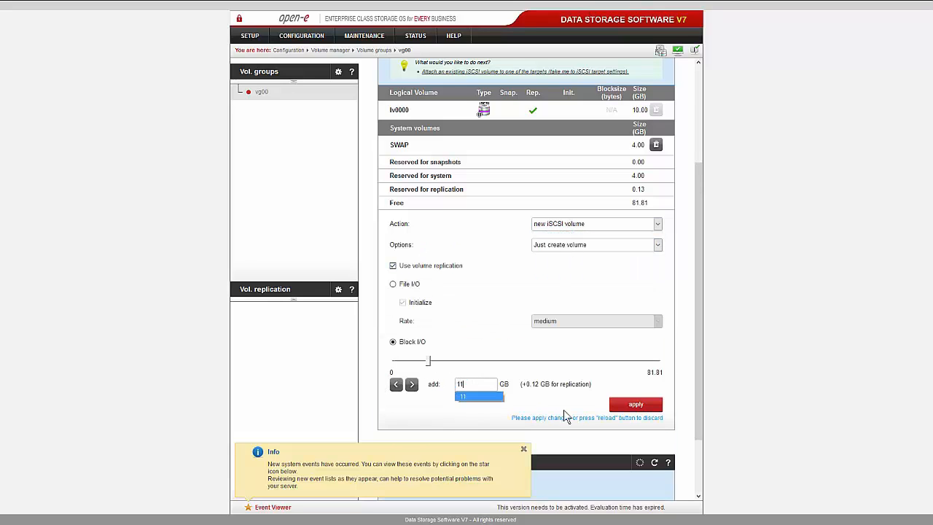
click(626, 404)
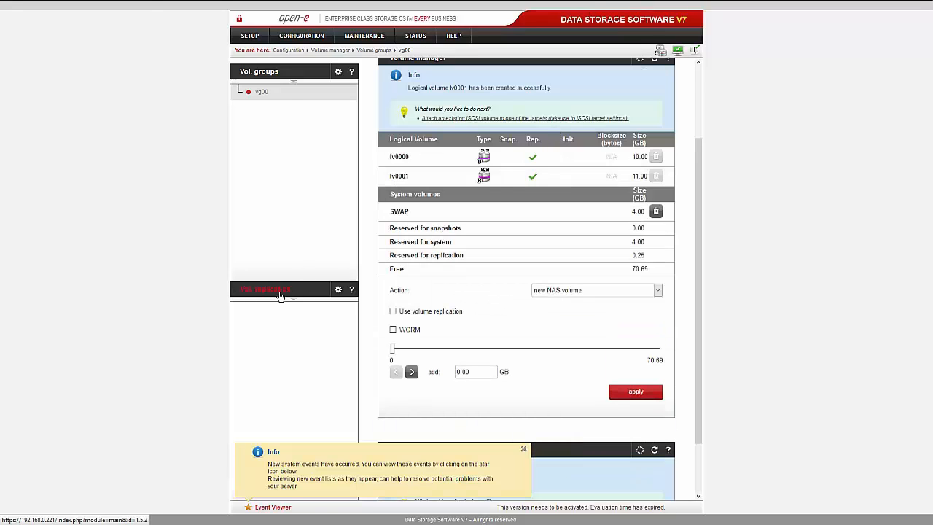
Step: Disconnect remote node 192.168.1.220 from the hosts binding in dss-b's volume replication settings and confirm the disconnection
click(280, 295)
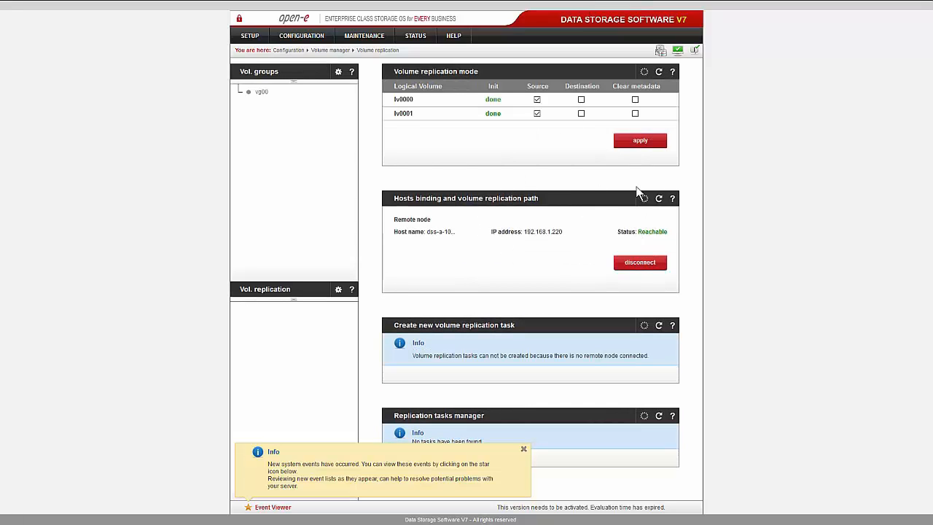
click(639, 266)
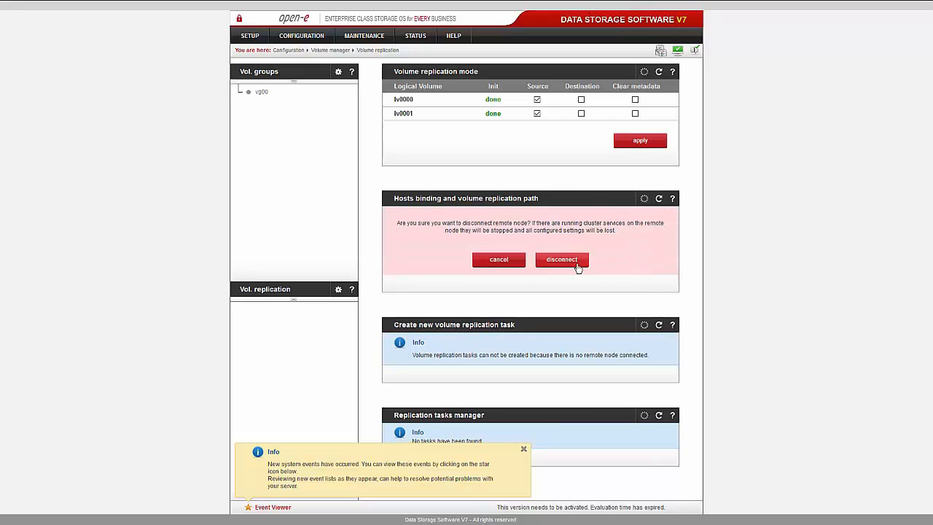
click(576, 264)
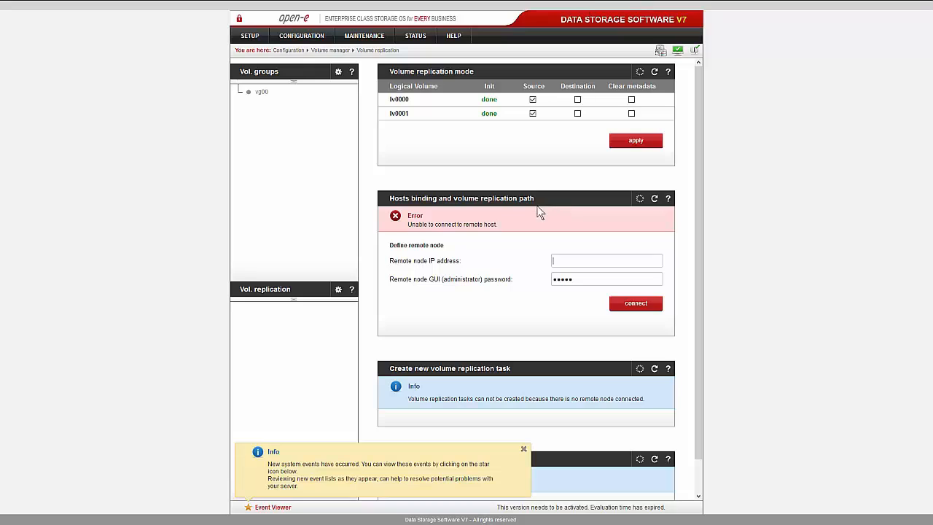
Step: Switch lv0000 and lv0001 on dss-b to destination replication mode and clear the metadata of both volumes
click(652, 201)
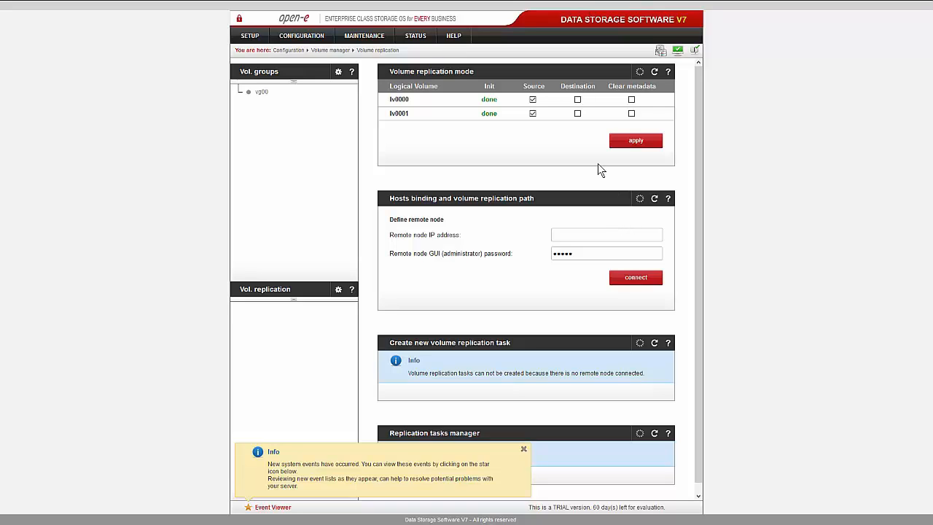
click(577, 100)
click(577, 113)
click(636, 140)
click(631, 99)
click(635, 141)
click(631, 113)
click(635, 141)
Step: Switch to dss-a and connect it to remote node 192.168.1.221 in the volume replication hosts binding
mouse_move(263, 2)
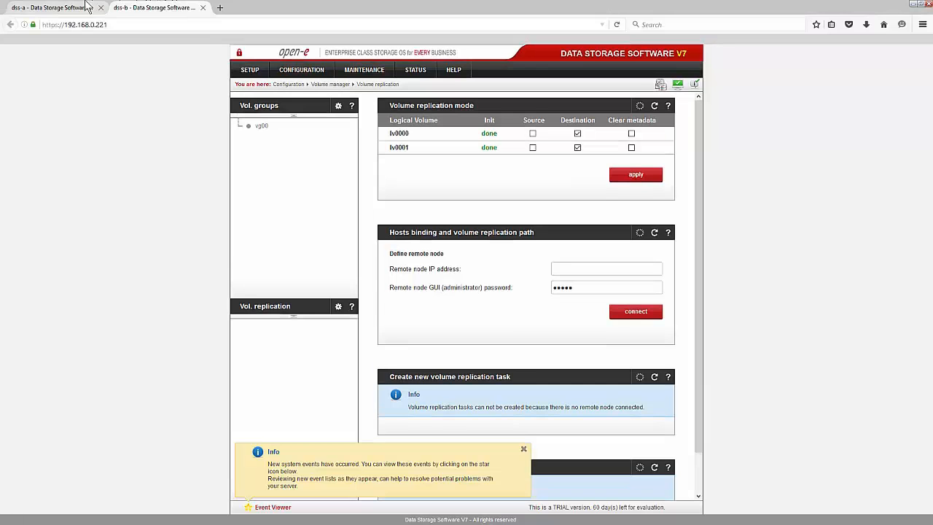
click(68, 9)
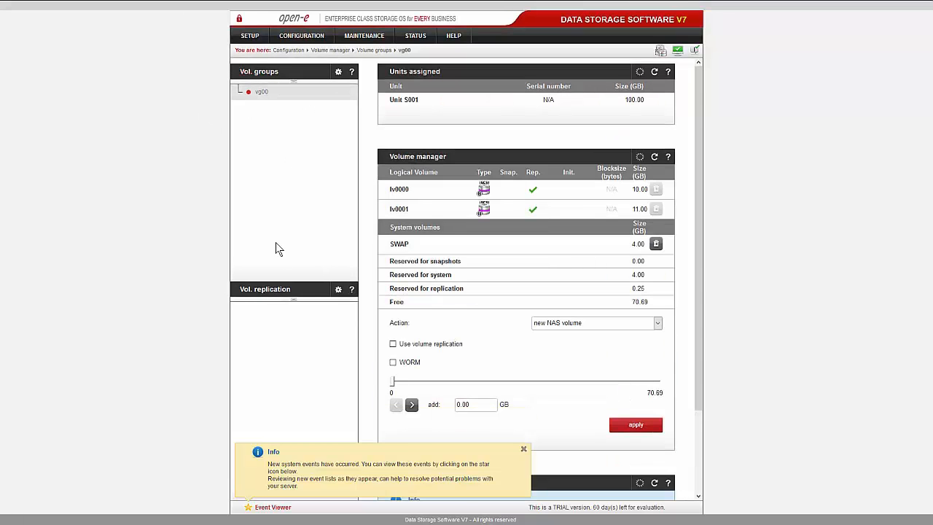
click(255, 289)
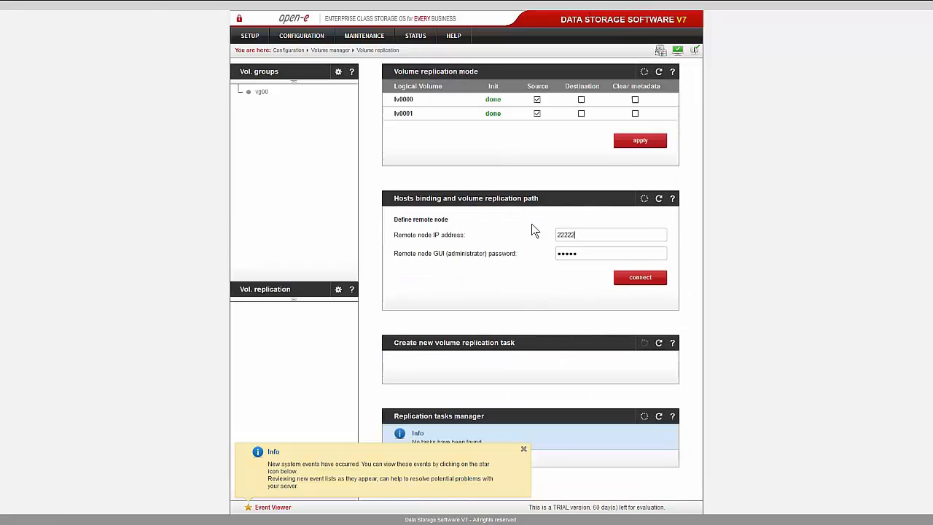
drag(578, 231, 486, 225)
key(BackSpace)
text(1)
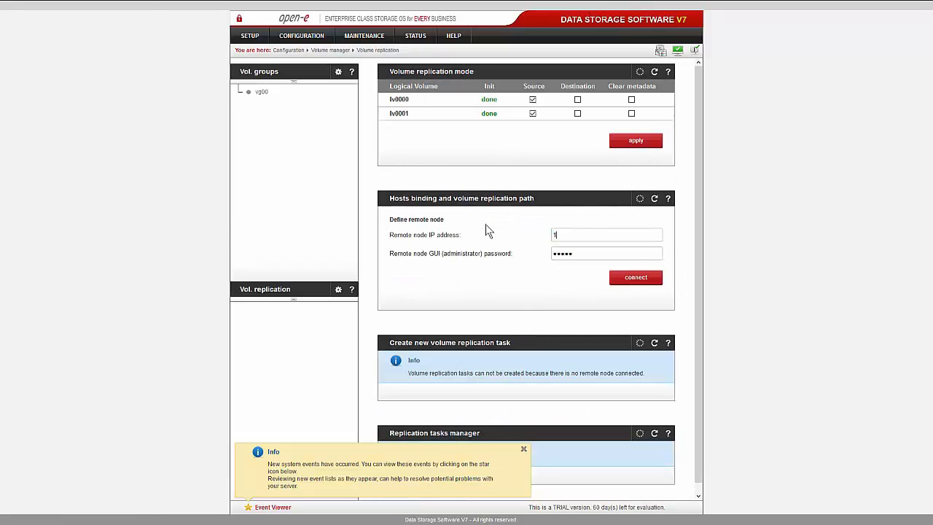
text(92.168.1.221)
key(Tab)
click(635, 277)
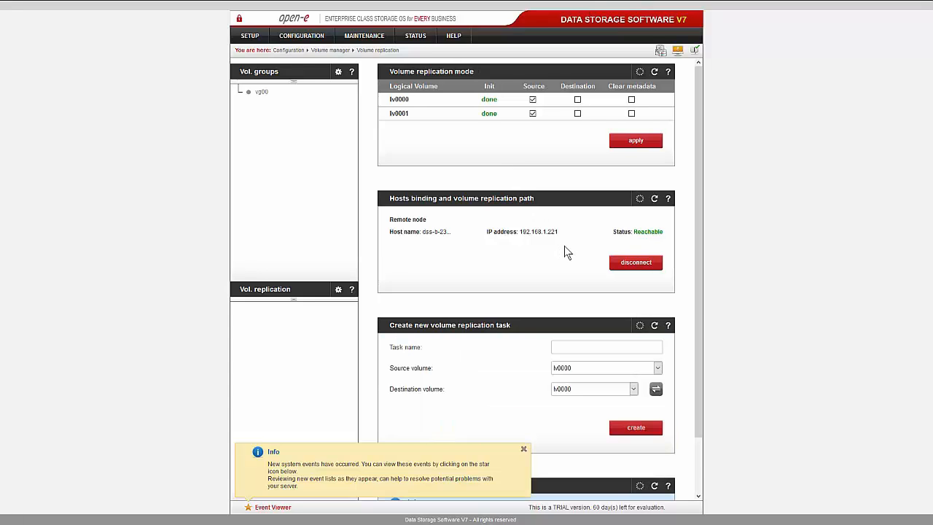
Step: Create volume replication task m0000 with lv0000 as both source and destination volume
scroll(564, 245, down, 1)
click(580, 288)
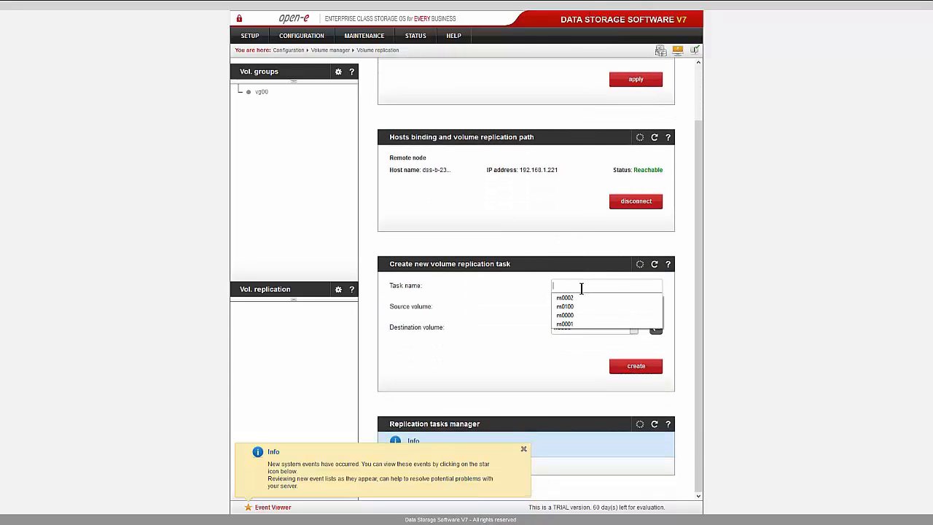
click(576, 315)
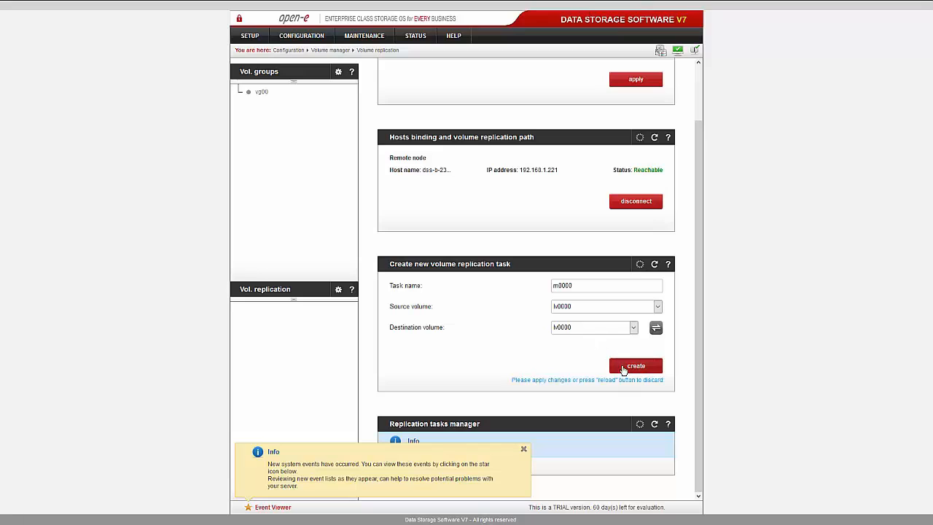
click(623, 368)
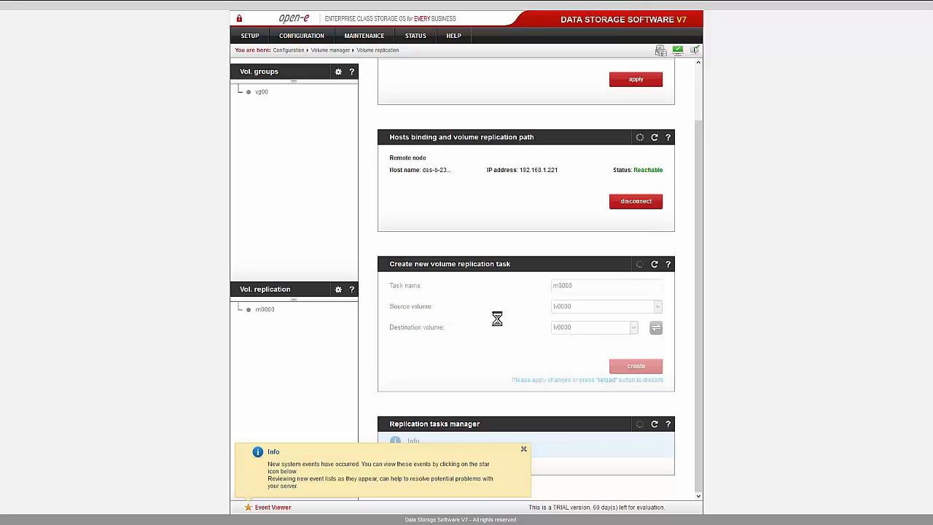
scroll(510, 298, up, 1)
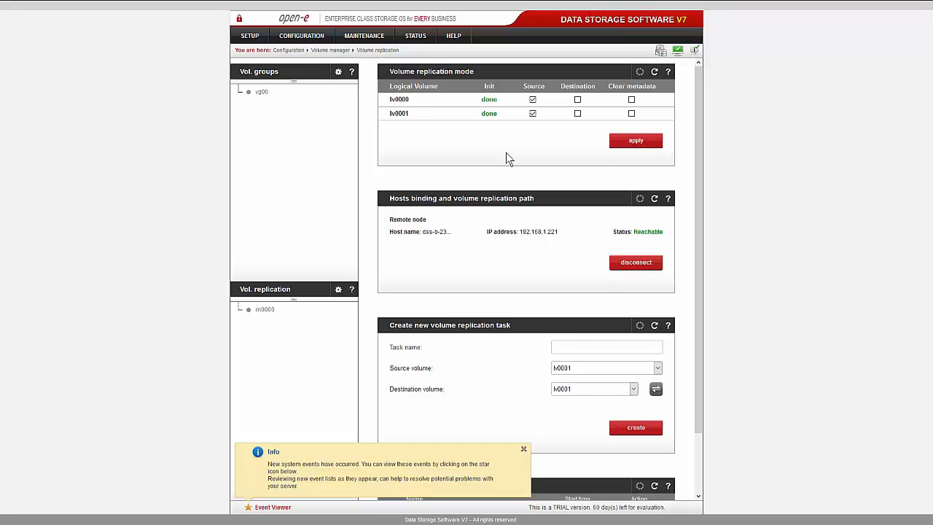
Step: Create replication task m0001 with lv0001 as source and destination volume, and start tasks m0000 and m0001
scroll(547, 223, down, 1)
click(583, 281)
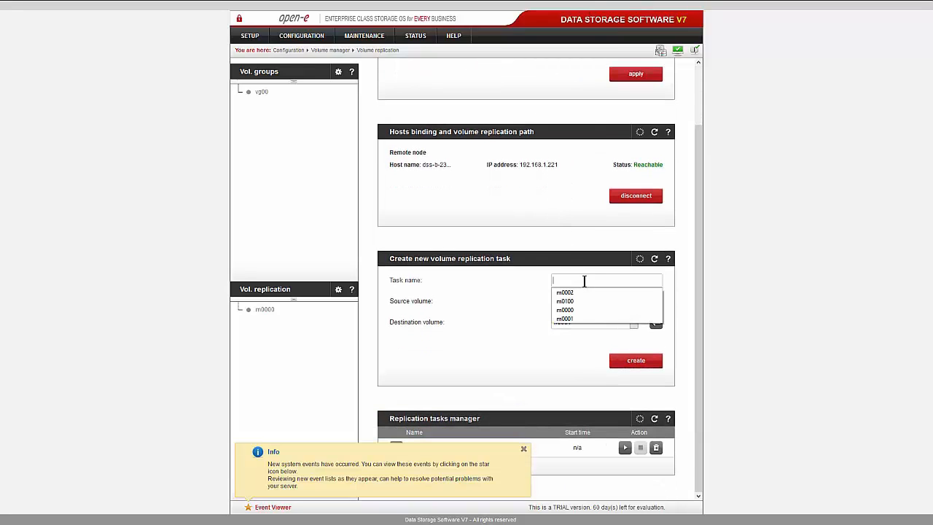
click(585, 319)
click(626, 362)
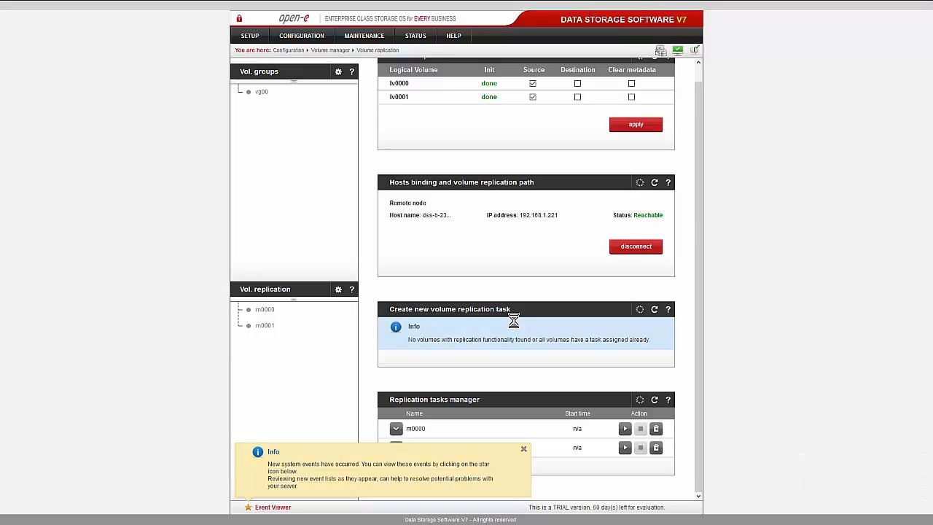
click(524, 448)
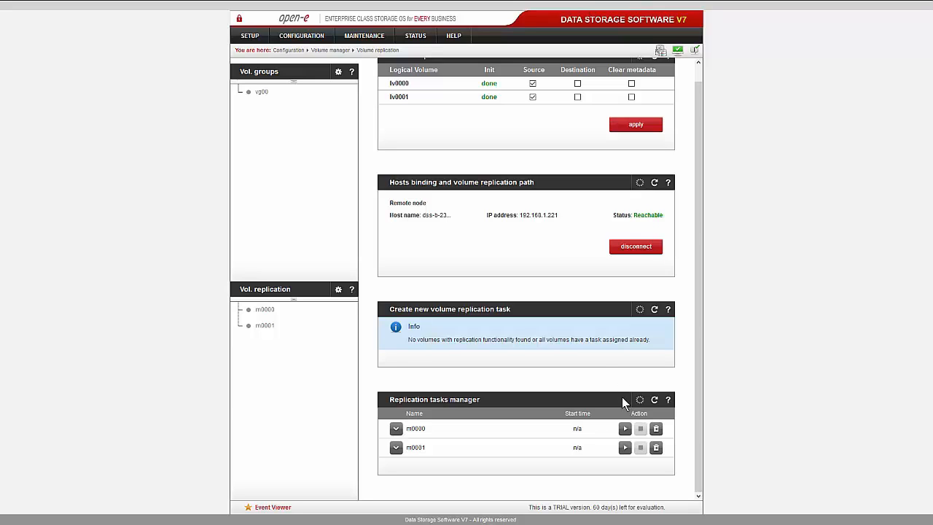
click(624, 429)
Step: Check the replication progress and details of running tasks m0000 and m0001 in the task status
mouse_move(415, 37)
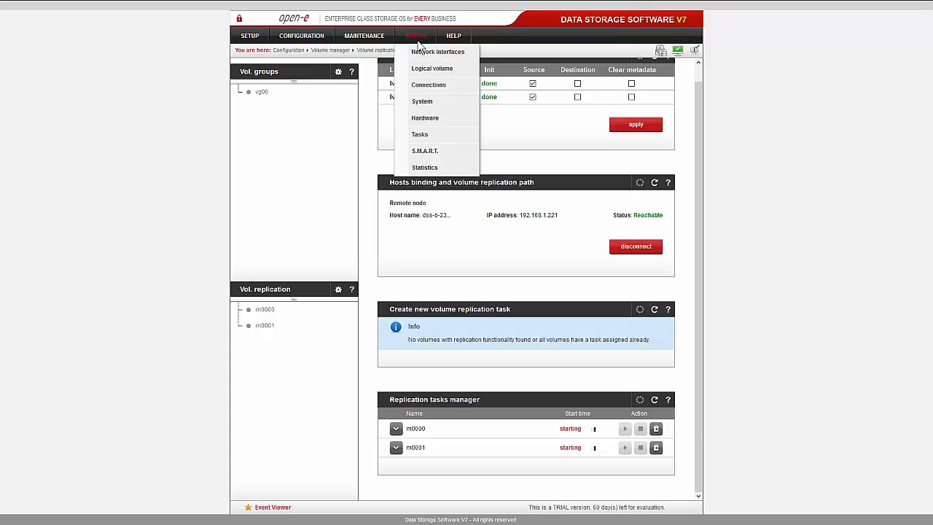
click(412, 135)
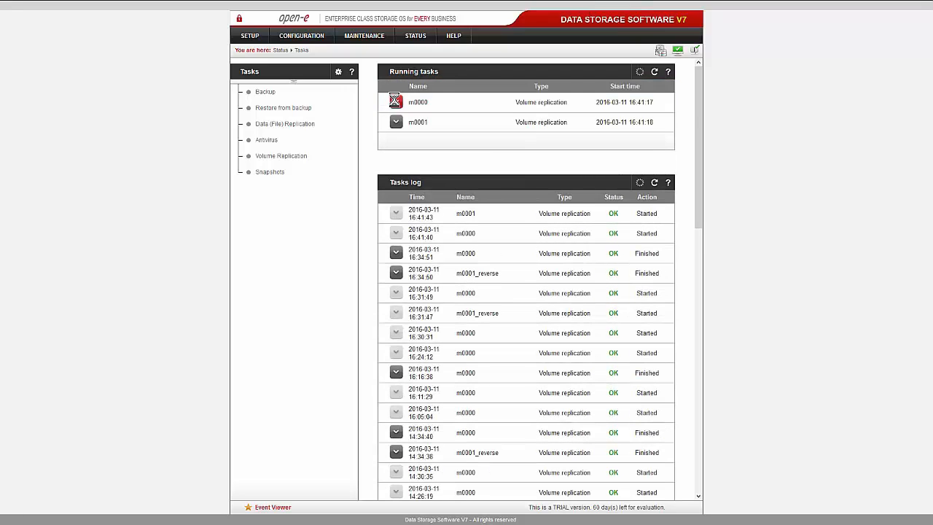
click(396, 103)
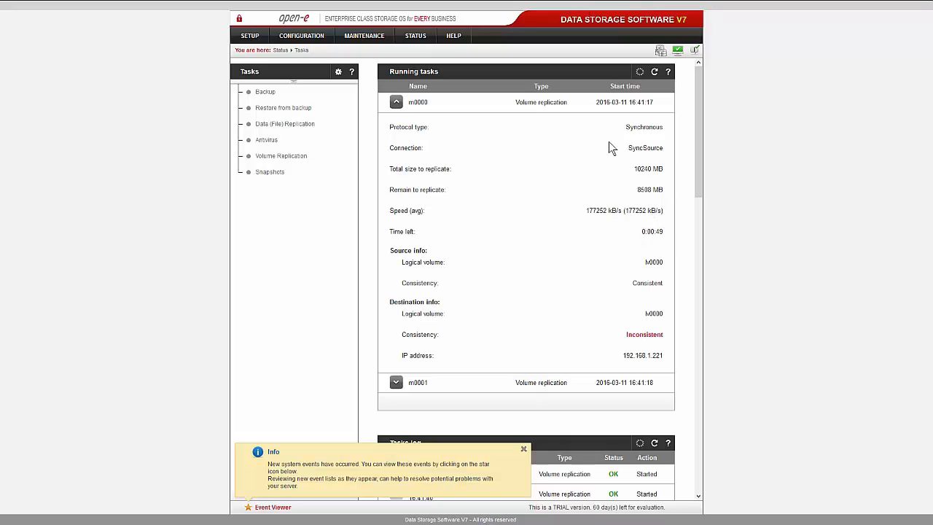
click(396, 102)
click(396, 122)
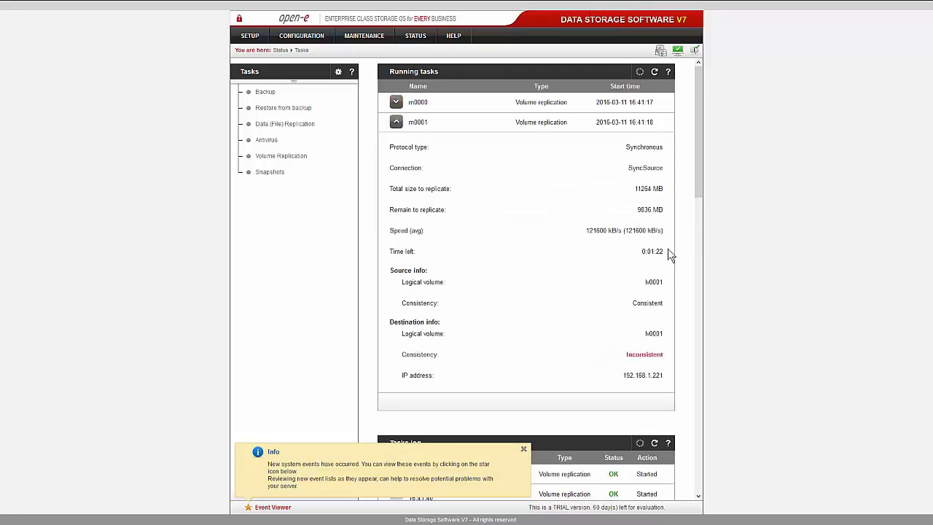
click(396, 123)
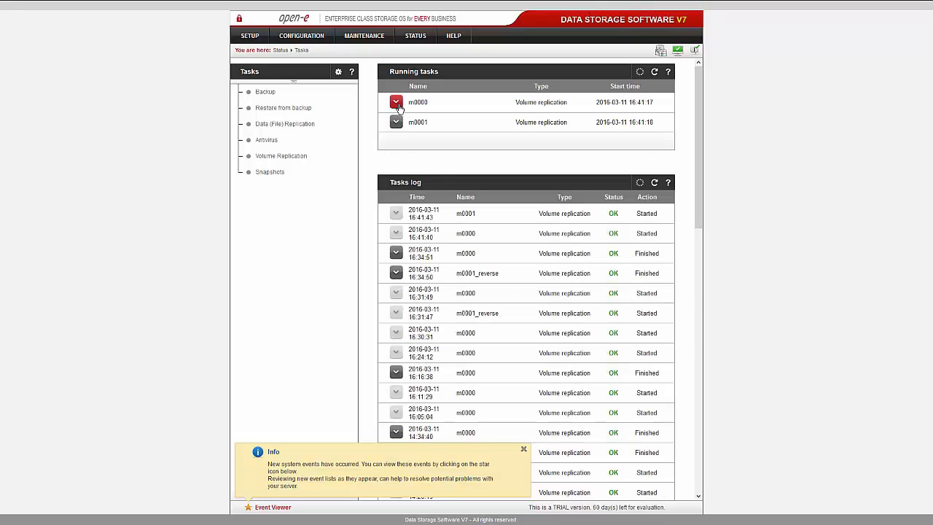
Step: Copy the SCSI ID of lv0000 from iSCSI target0 on dss-a
click(306, 36)
mouse_move(333, 108)
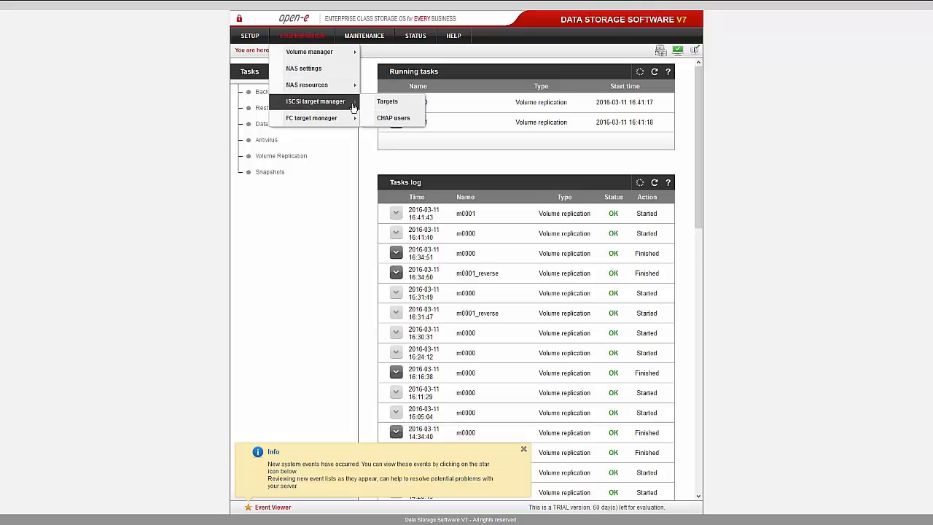
click(387, 102)
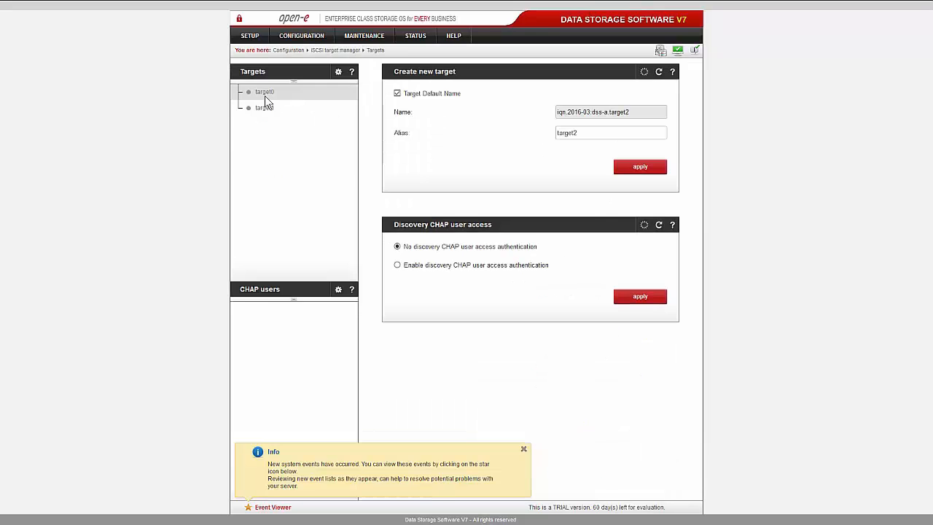
click(265, 94)
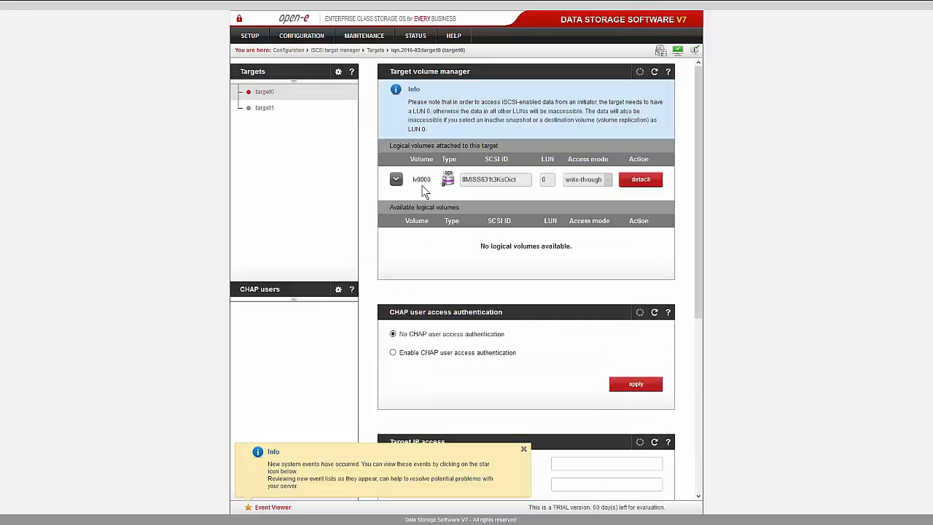
double_click(490, 178)
right_click(490, 178)
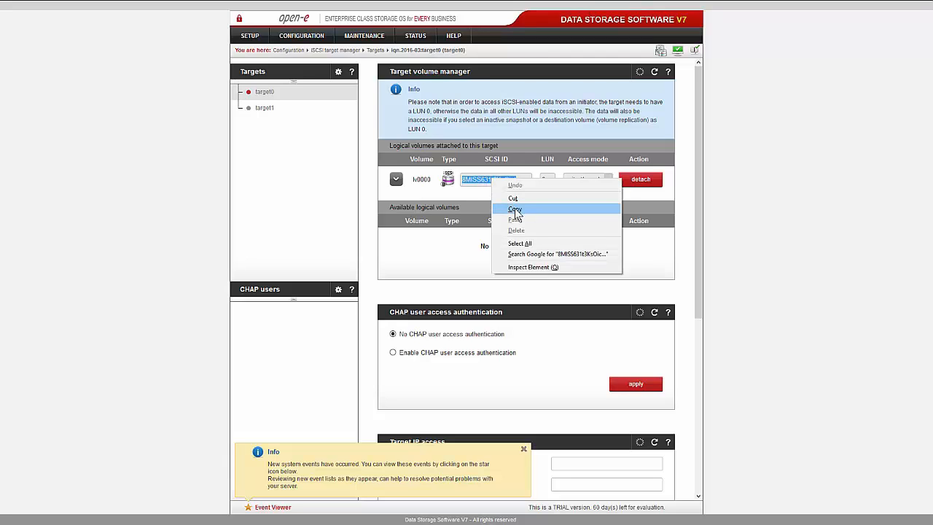
click(514, 209)
double_click(492, 179)
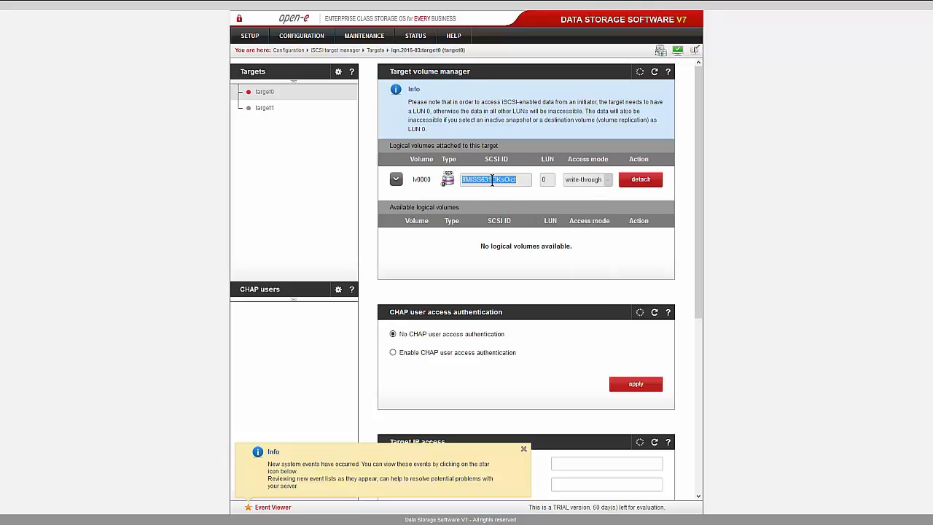
right_click(492, 180)
click(512, 210)
Step: Switch to dss-b and create an iSCSI target with the custom name iqn.2016-03:target0 and alias target0, acknowledging the notice
click(175, 8)
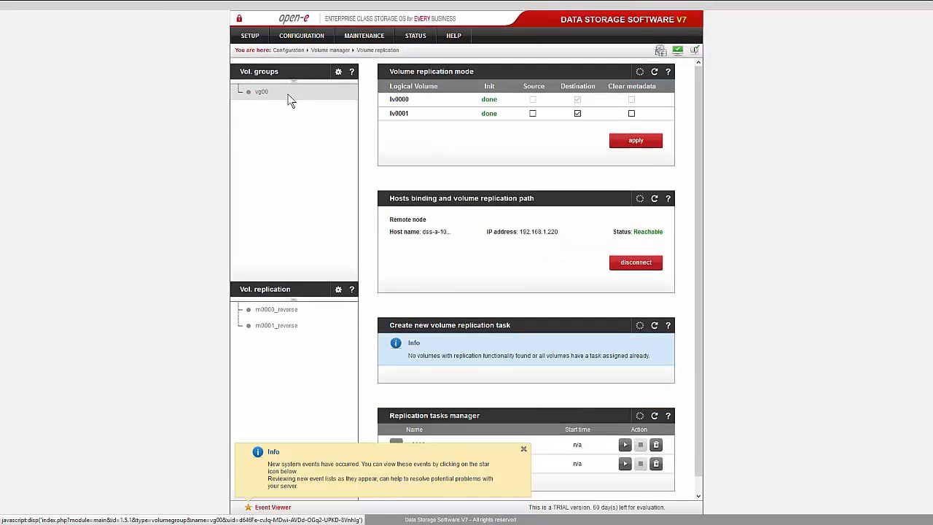
mouse_move(313, 41)
mouse_move(310, 99)
click(368, 100)
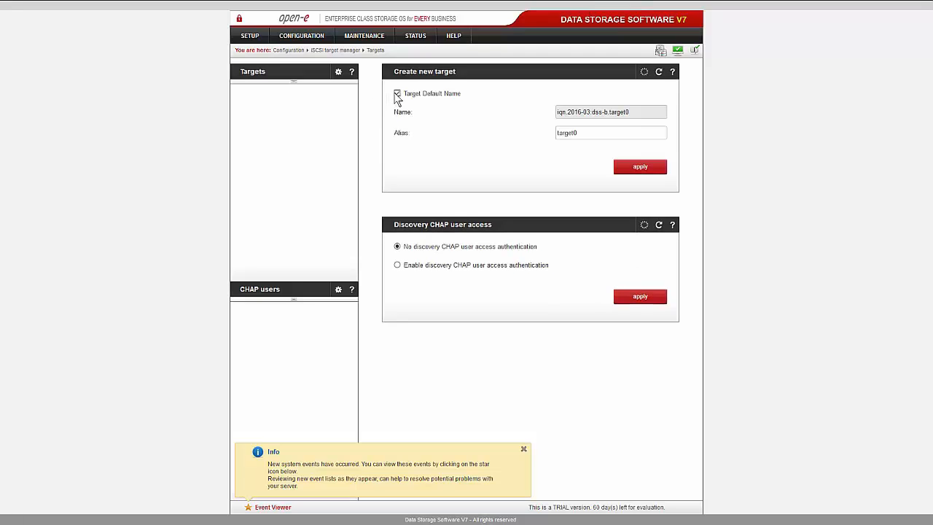
click(406, 94)
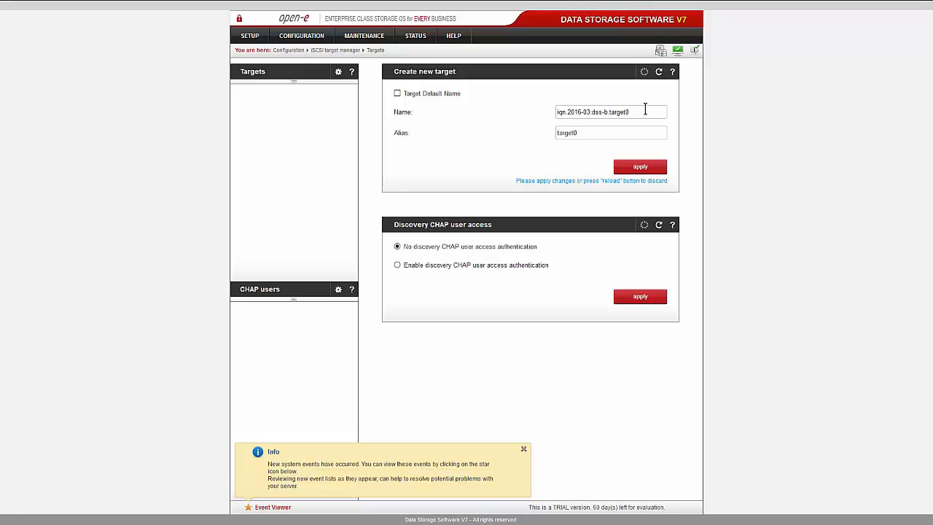
key(BackSpace)
key(BackSpace)
key(BackSpace)
key(BackSpace)
key(BackSpace)
key(BackSpace)
key(Tab)
click(640, 167)
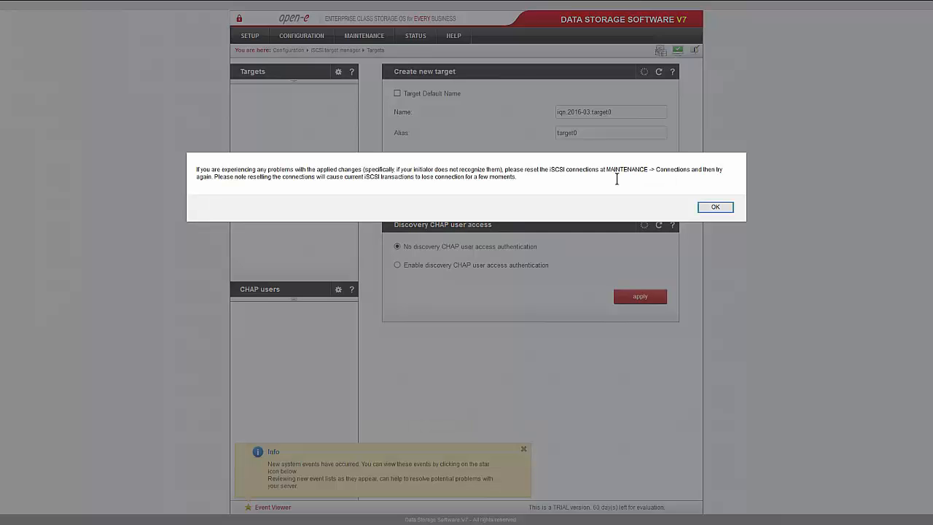
click(701, 210)
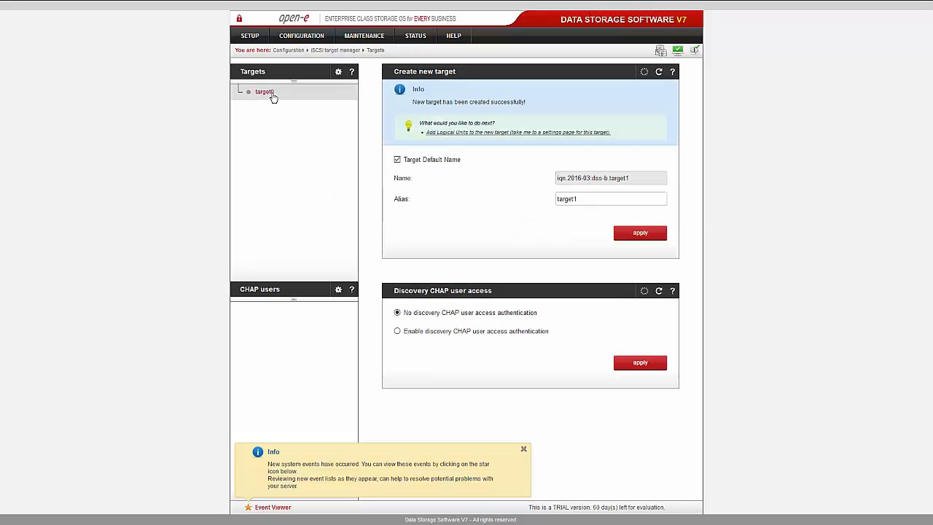
Step: Replace lv0000's SCSI ID on dss-b with the copied 8MISS631t3KsOict and attach the volume to target0 as LUN 0
click(271, 92)
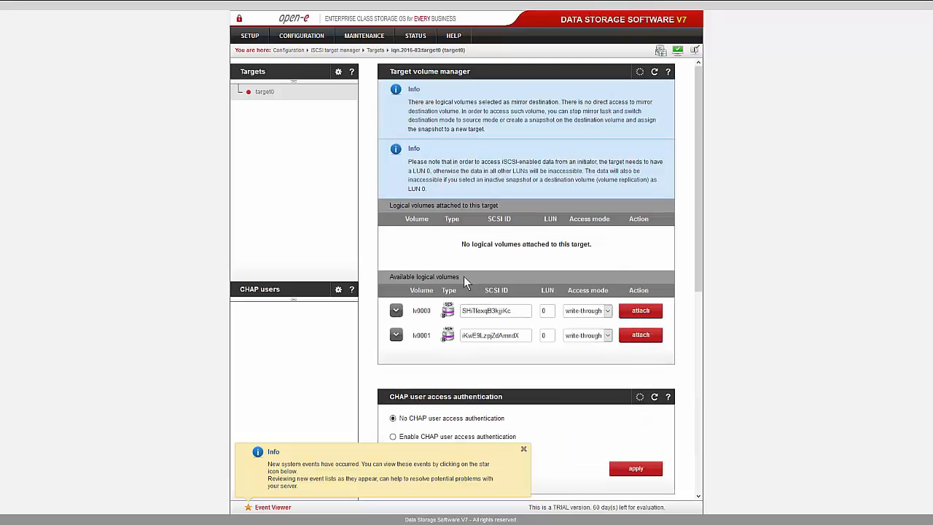
double_click(483, 311)
right_click(485, 312)
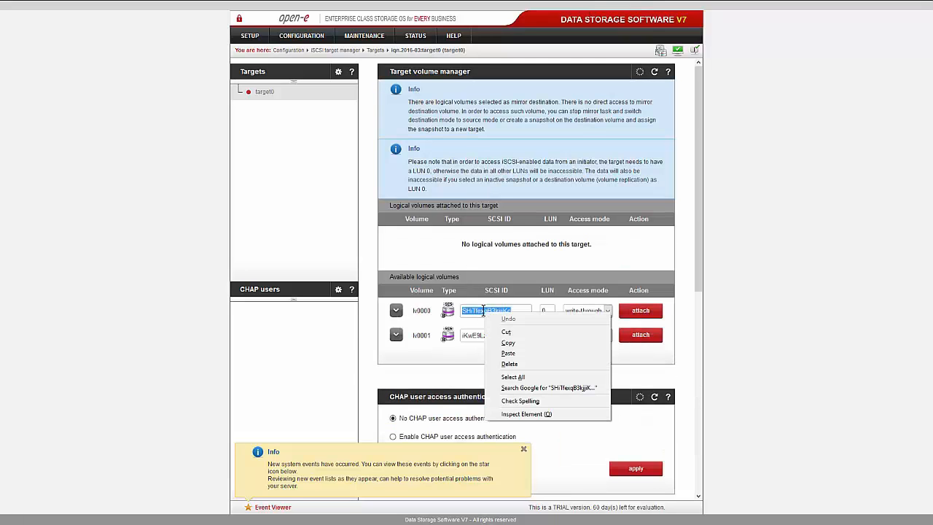
click(507, 353)
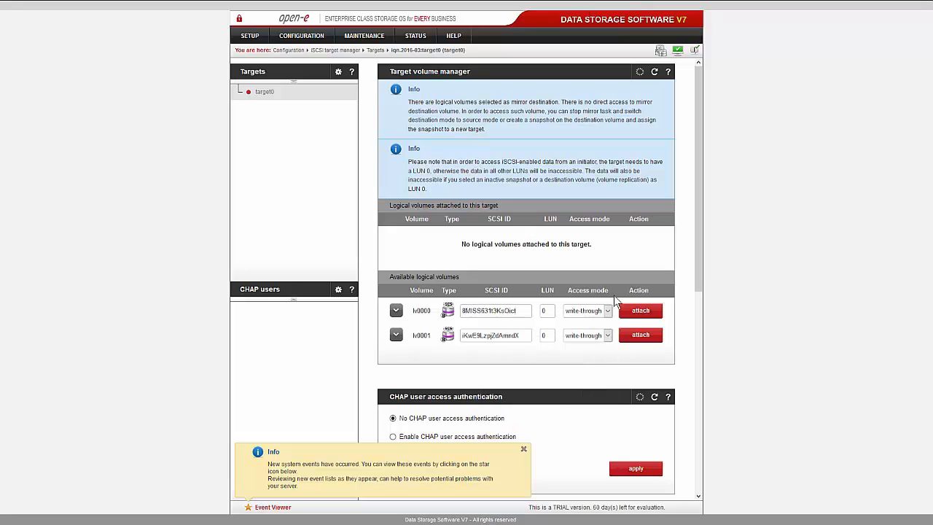
click(640, 311)
click(714, 207)
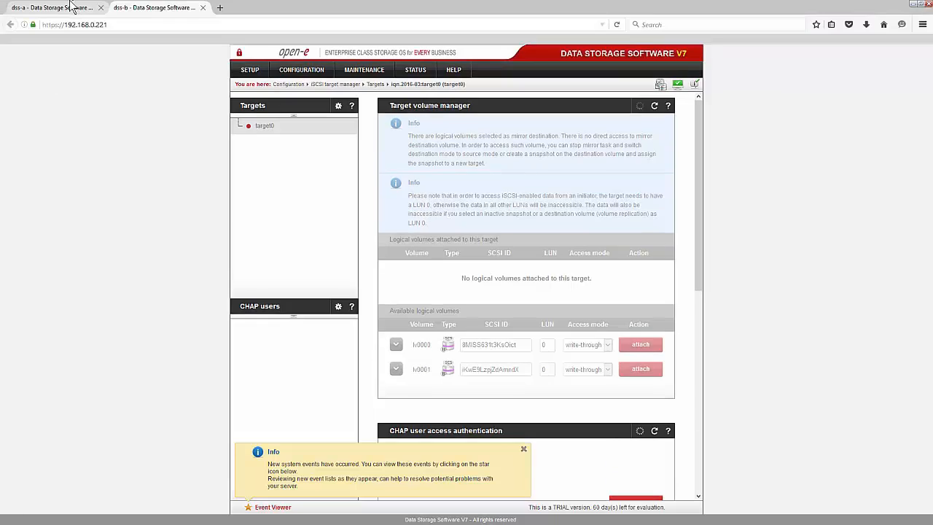
Step: Return to dss-a and copy the SCSI ID of lv0001 from iSCSI target1
click(61, 10)
click(264, 108)
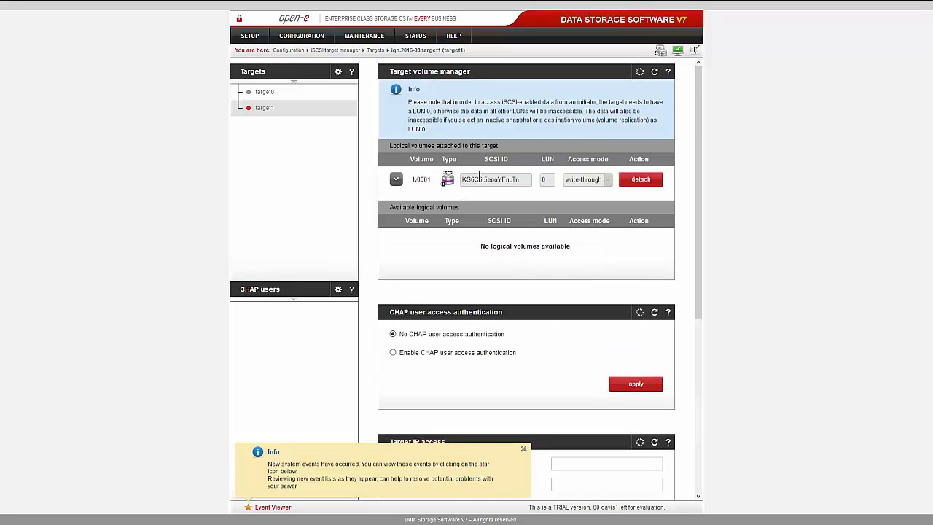
double_click(479, 177)
right_click(483, 180)
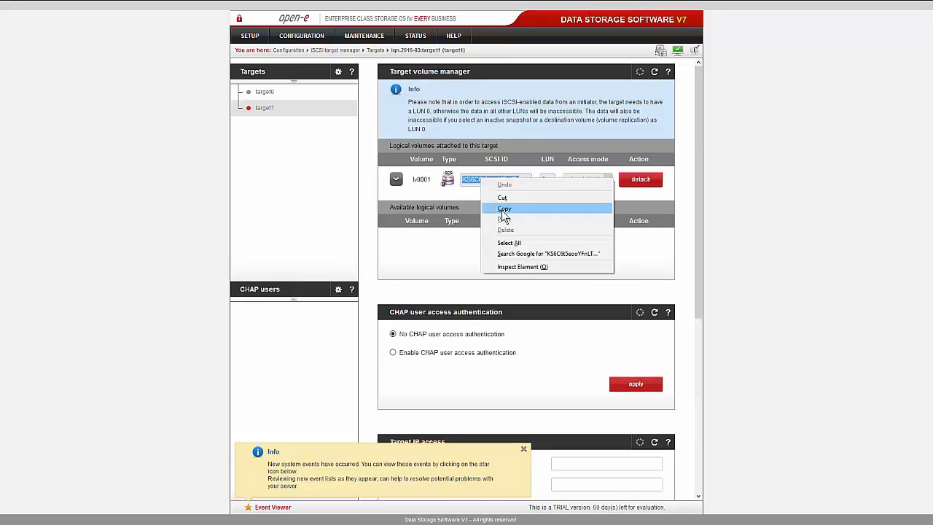
click(503, 209)
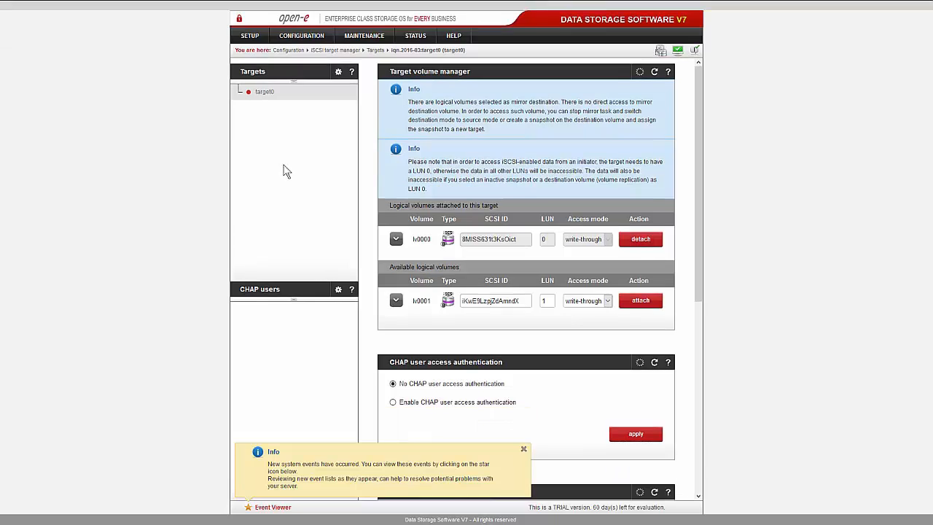
Step: Create a second iSCSI target on dss-b with the custom name iqn.2016-03:target1 and alias target1, acknowledging the notice
click(255, 71)
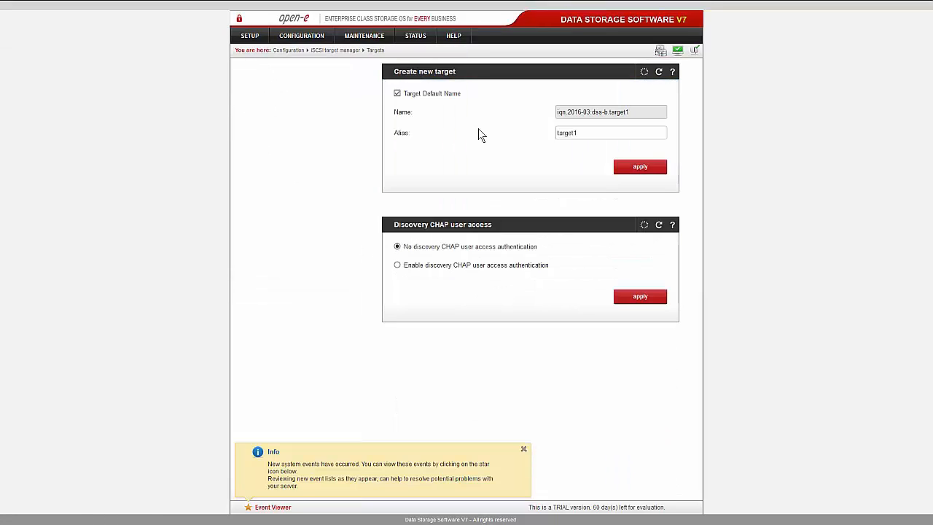
click(397, 93)
click(645, 111)
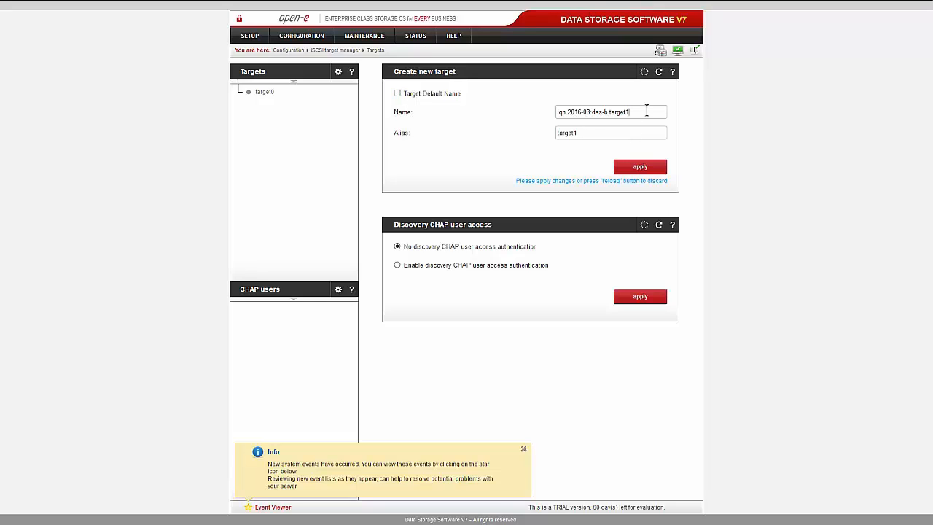
key(BackSpace)
key(BackSpace)
key(BackSpace)
key(BackSpace)
key(BackSpace)
key(Tab)
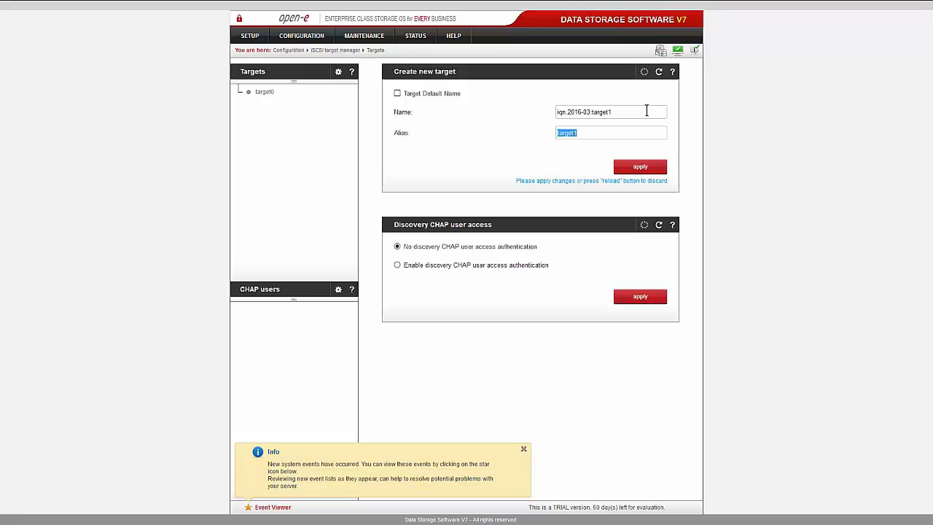
click(656, 168)
click(722, 209)
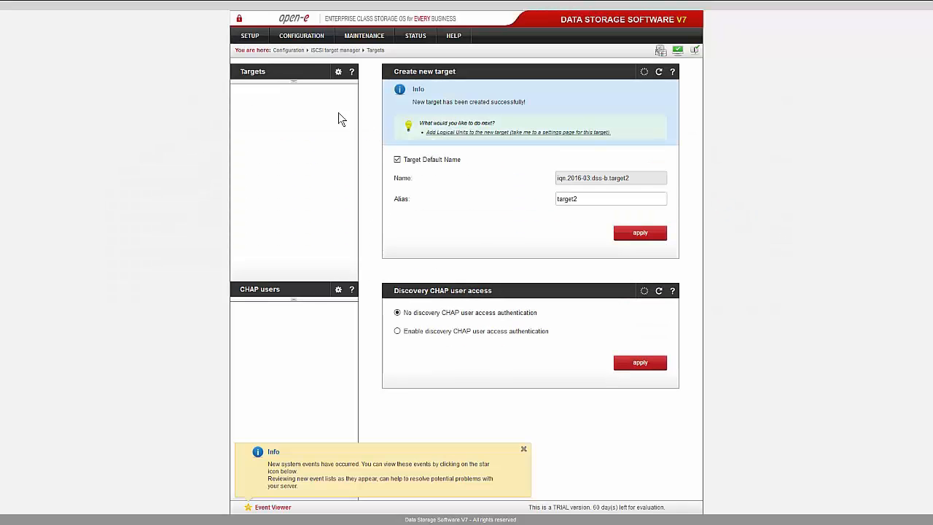
Step: Replace lv0001's SCSI ID on dss-b with the copied KS6C6t5eooYFnLTn and attach the volume to target1 as LUN 0
click(275, 107)
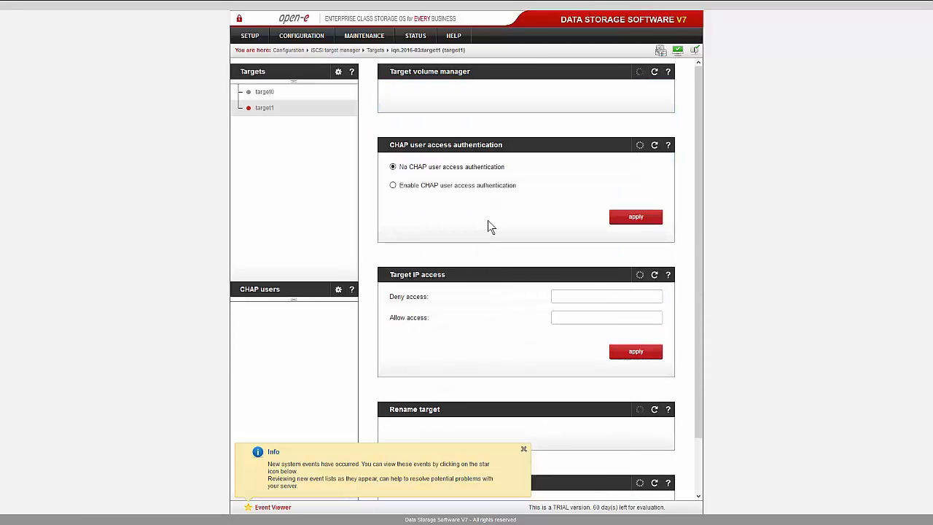
double_click(494, 310)
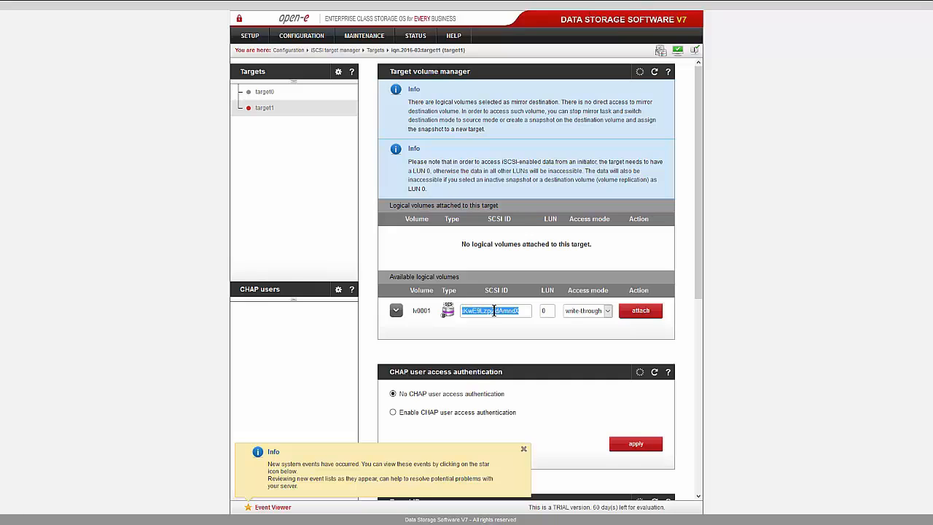
right_click(494, 310)
click(537, 357)
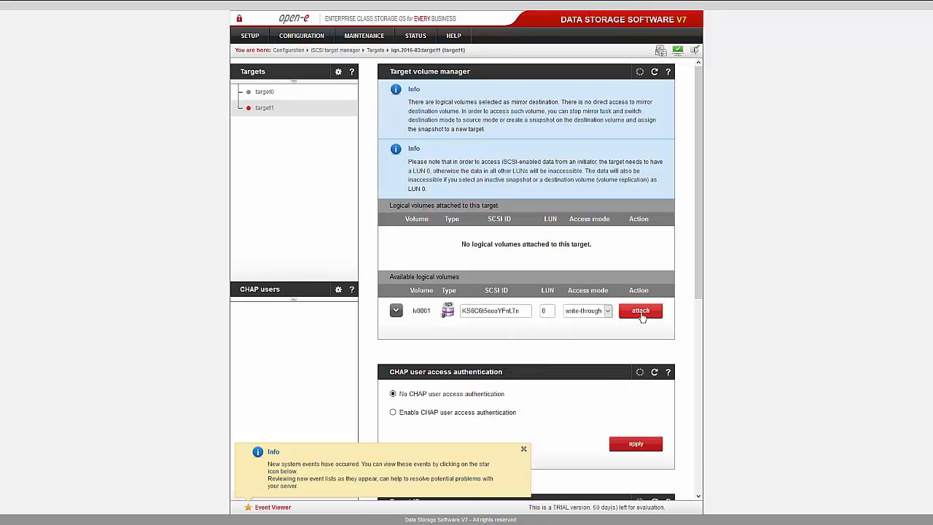
click(641, 311)
click(717, 204)
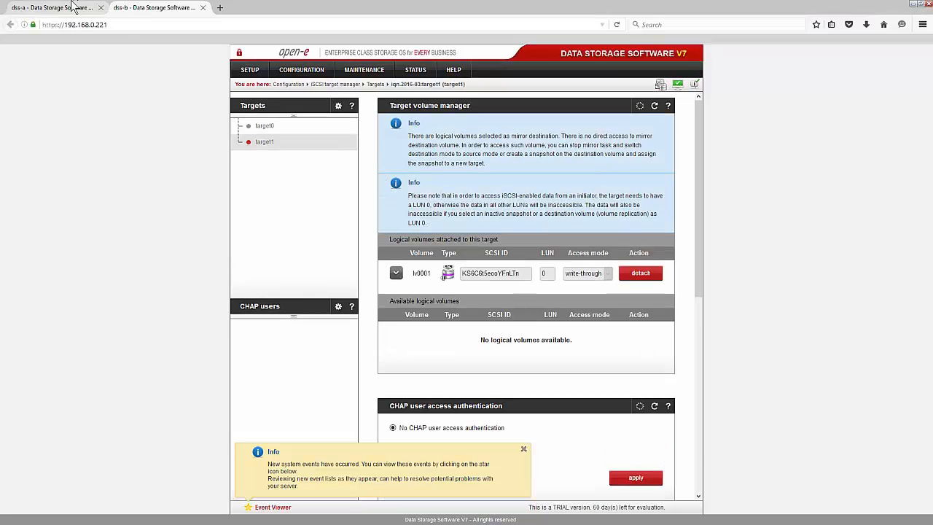
Step: Return to dss-a and add a failover auxiliary path between local eth0 (192.168.0.220) and remote eth0 (192.168.0.221)
click(61, 6)
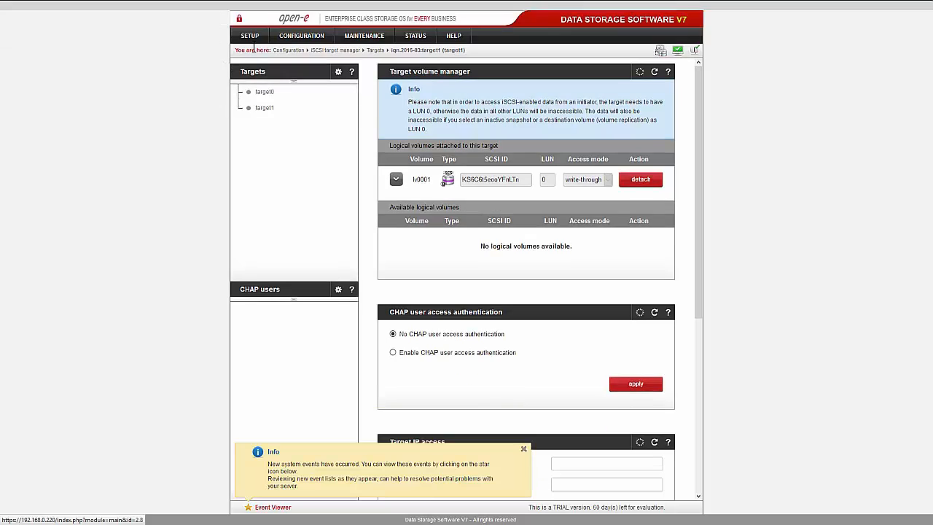
mouse_move(250, 36)
click(257, 87)
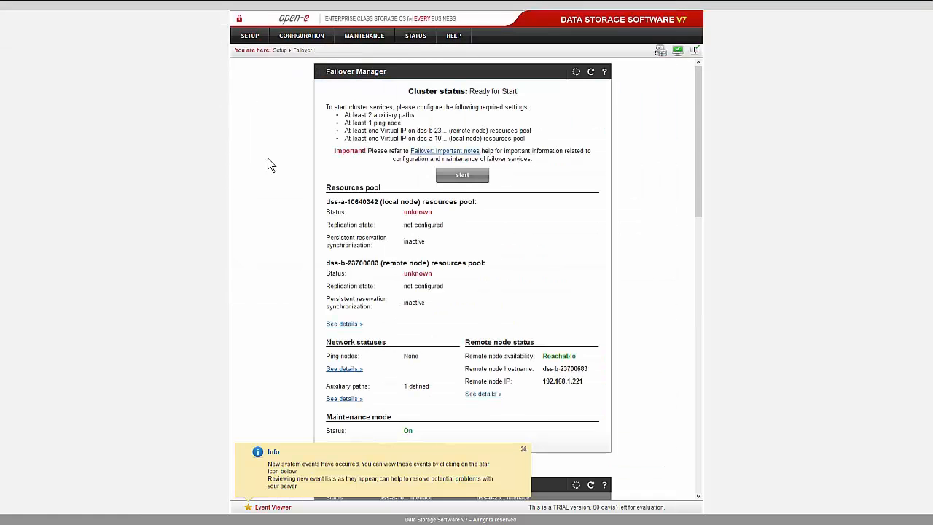
scroll(268, 160, down, 5)
scroll(271, 165, down, 3)
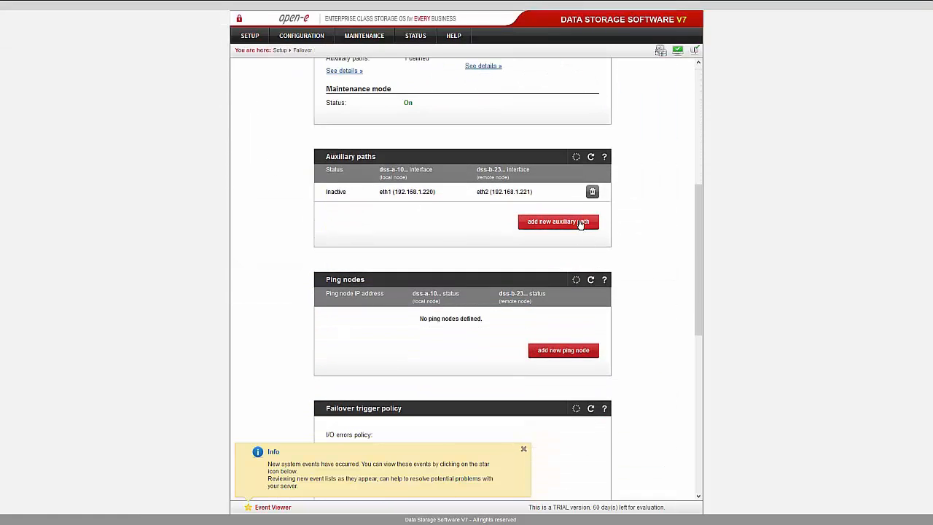
click(558, 220)
click(529, 230)
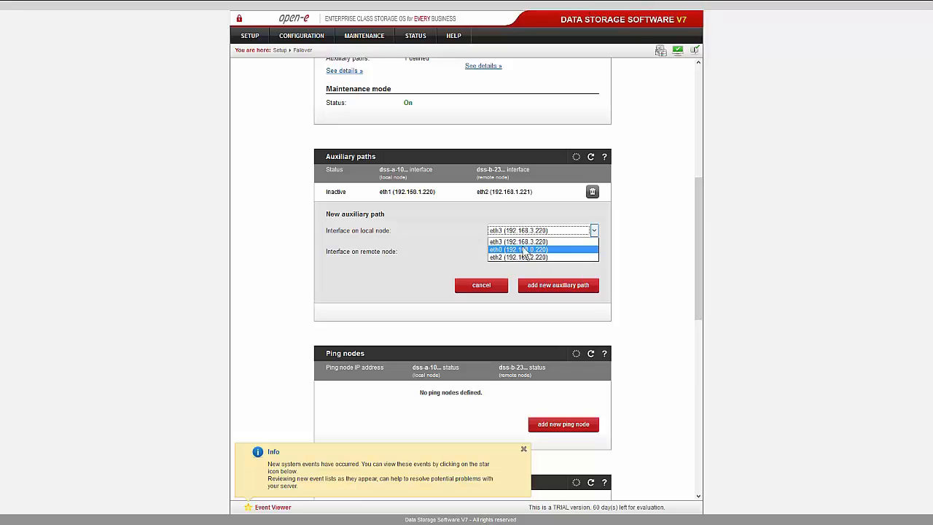
click(523, 243)
click(545, 285)
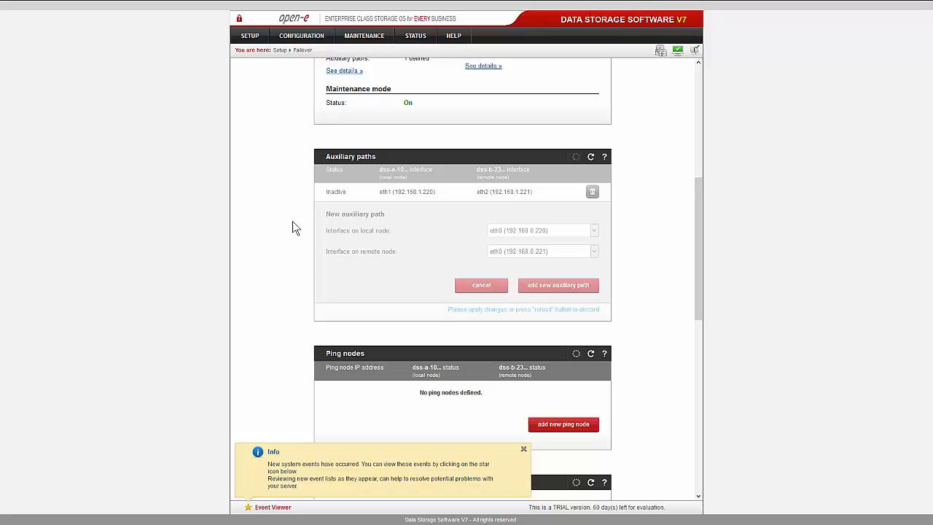
Step: Add two failover ping nodes with the IP addresses 192.168.0.30 and 192.168.0.40
scroll(292, 226, down, 5)
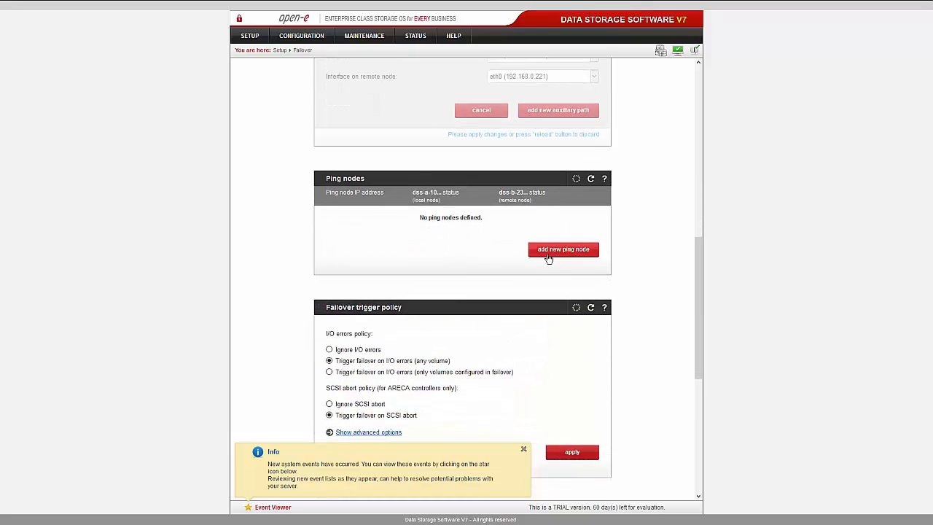
click(548, 256)
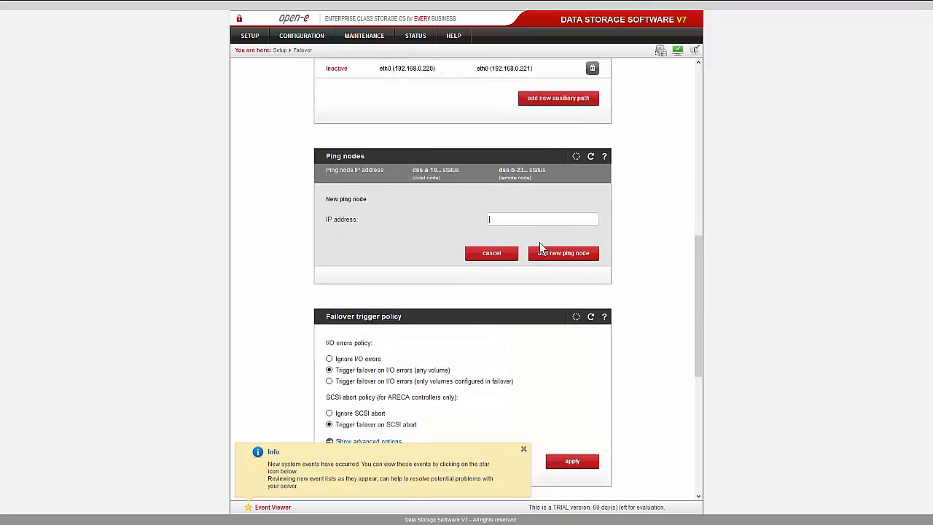
text(192.16)
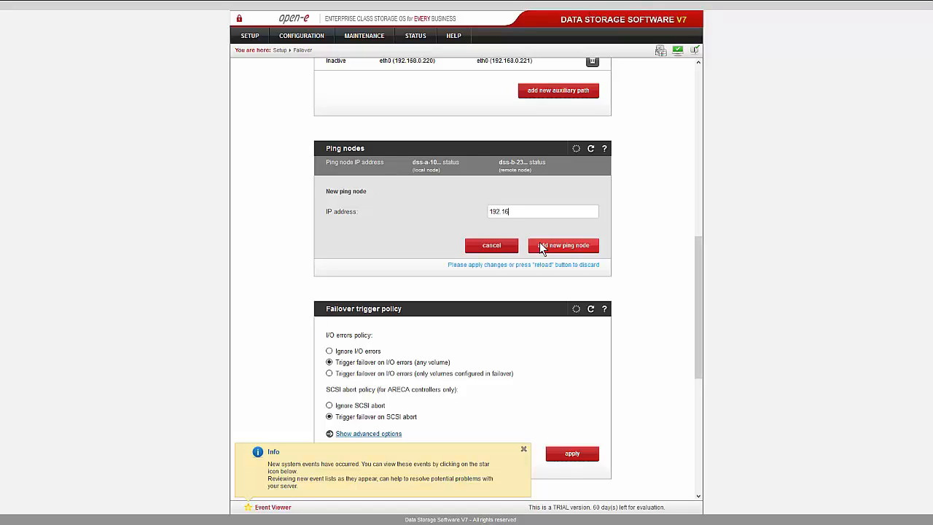
text(8.0.30)
click(540, 245)
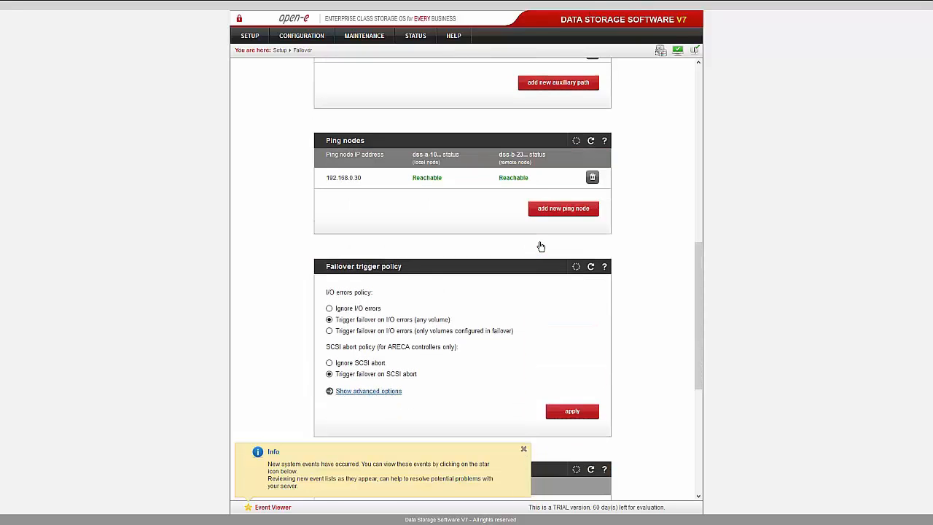
click(548, 210)
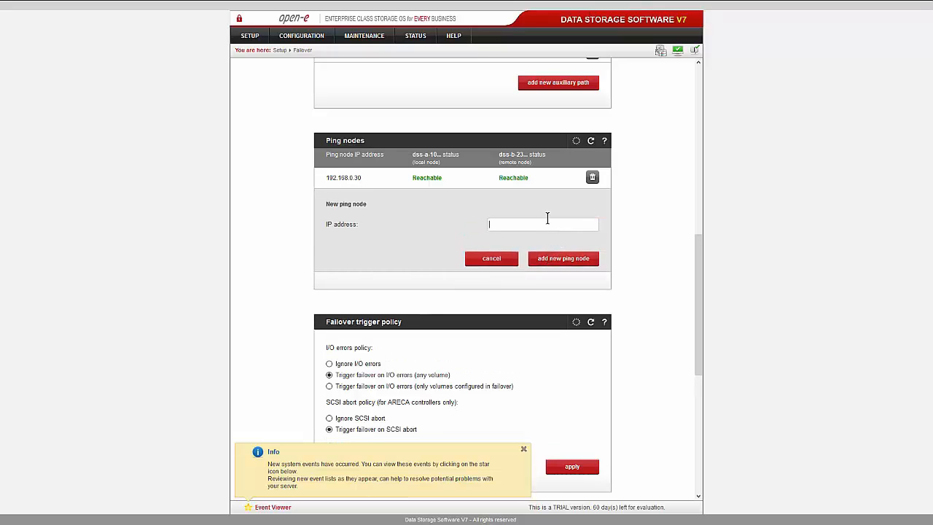
text(192.168.0.40)
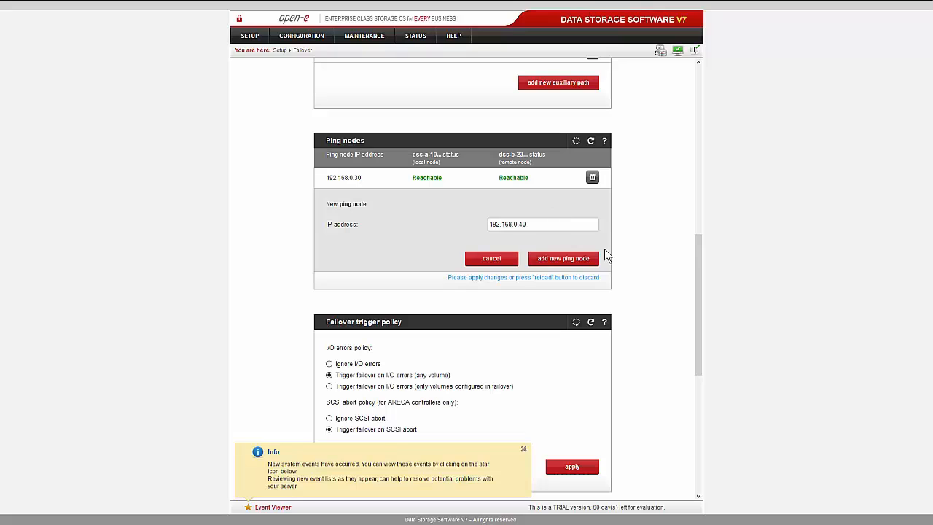
click(566, 263)
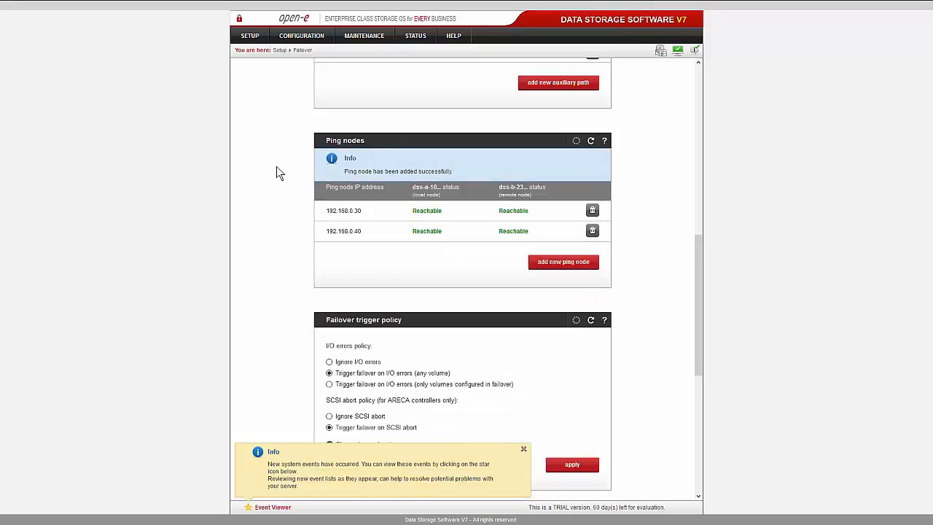
Step: Add virtual IP 192.168.21.100 to the dss-a resources pool, using eth0 on both nodes and netmask 255.255.255.0, and copy the netmask
scroll(276, 172, down, 5)
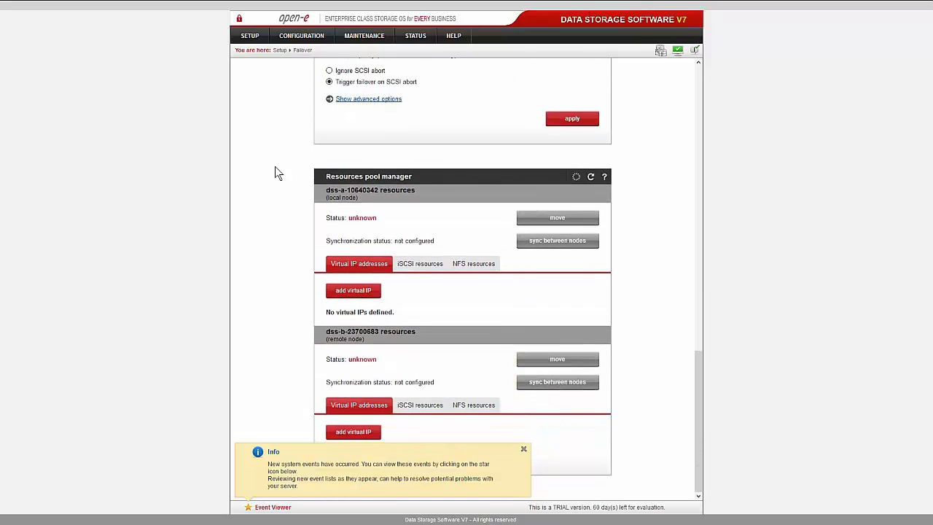
click(523, 449)
click(343, 290)
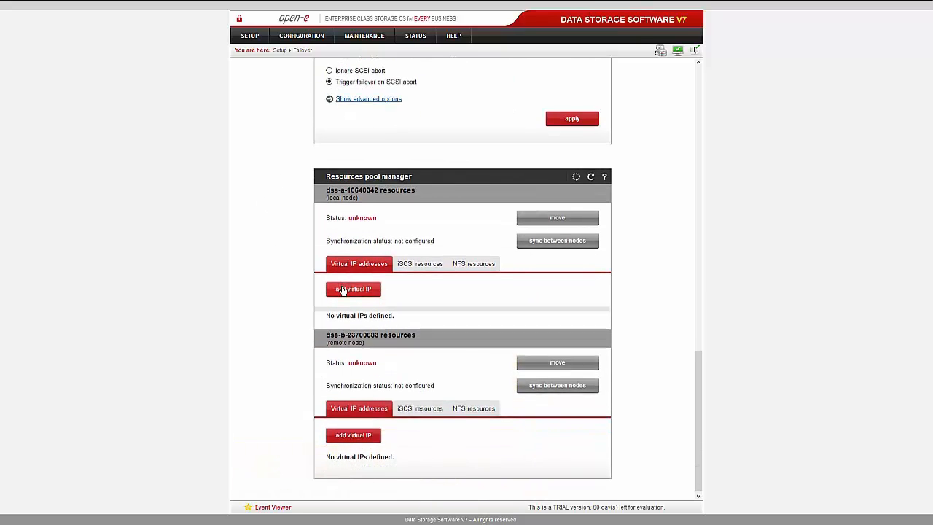
scroll(342, 290, down, 2)
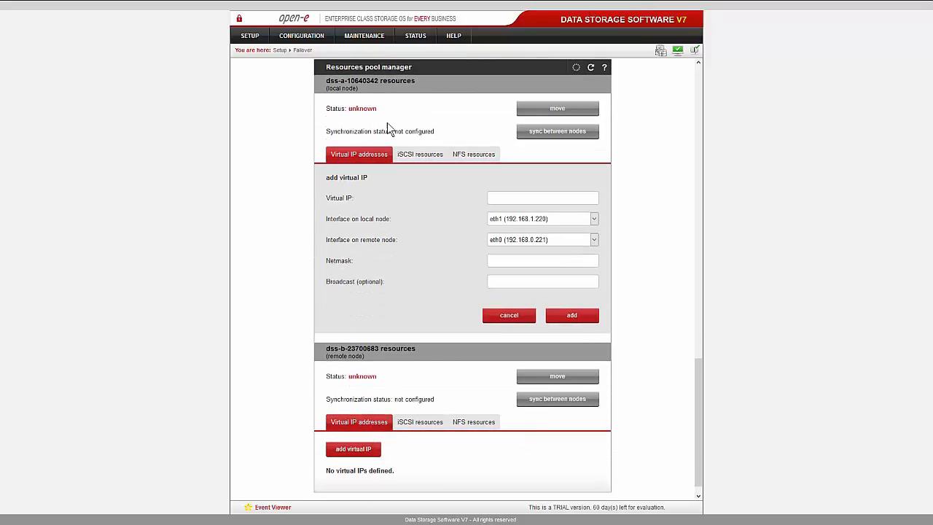
scroll(364, 124, up, 1)
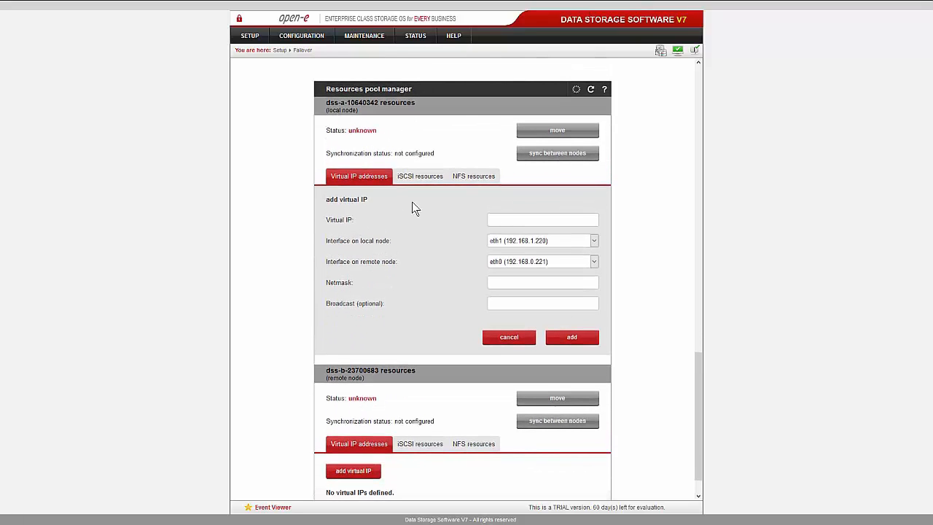
click(489, 240)
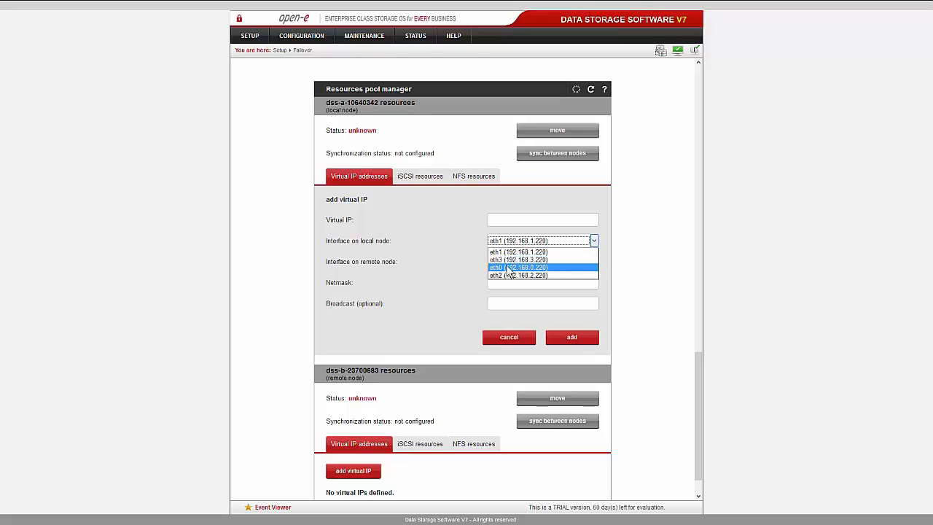
click(511, 271)
click(558, 281)
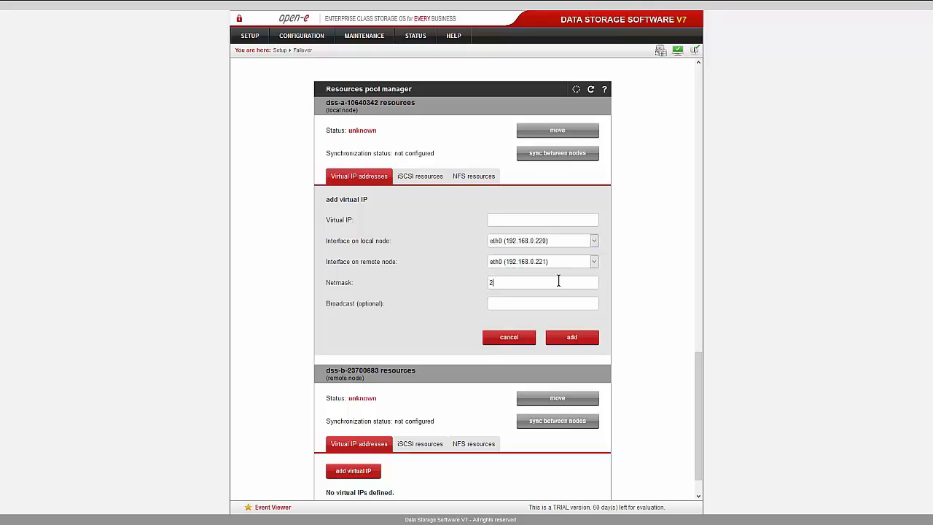
text(255.255.255.0)
key(ctrl+a)
key(ctrl+c)
click(503, 220)
click(502, 222)
text(192.168.21.100)
click(572, 337)
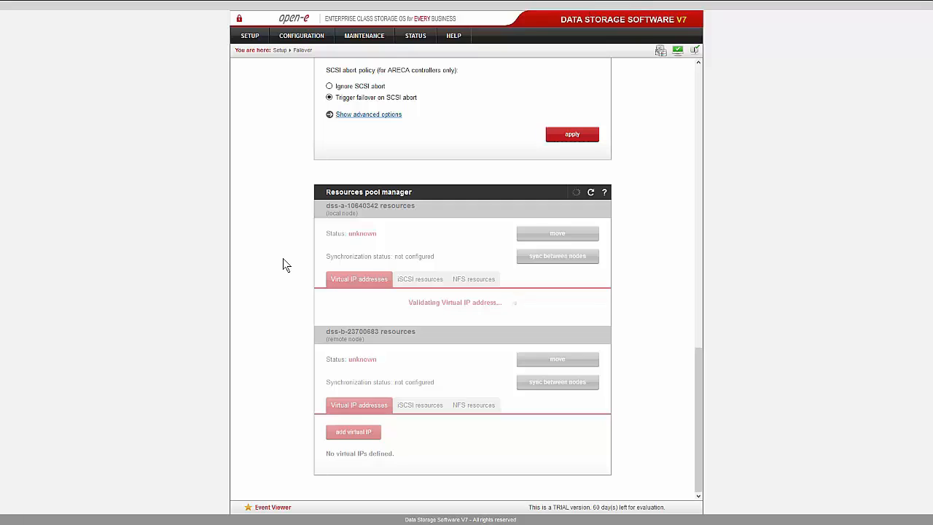
Step: Add virtual IP 192.168.22.100 to the dss-b resources pool, using eth0 on both nodes and the copied netmask
scroll(282, 258, down, 1)
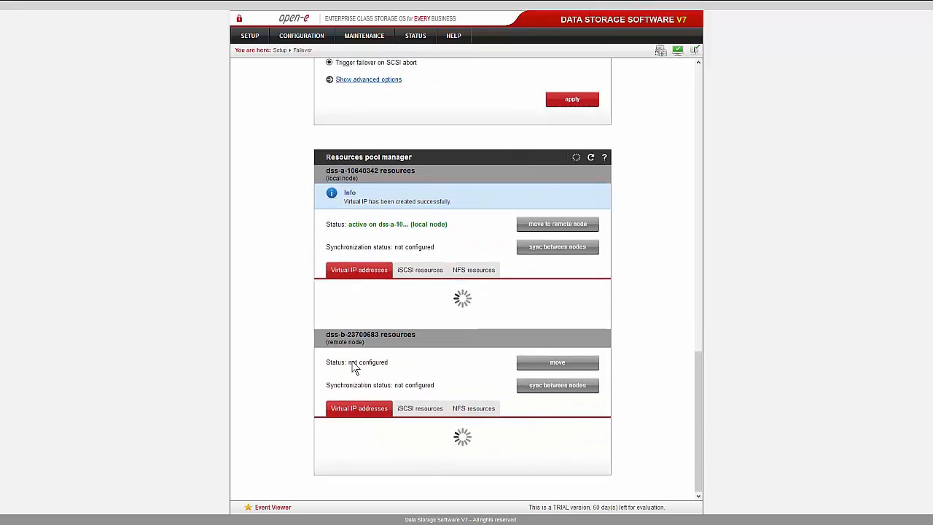
scroll(309, 338, down, 1)
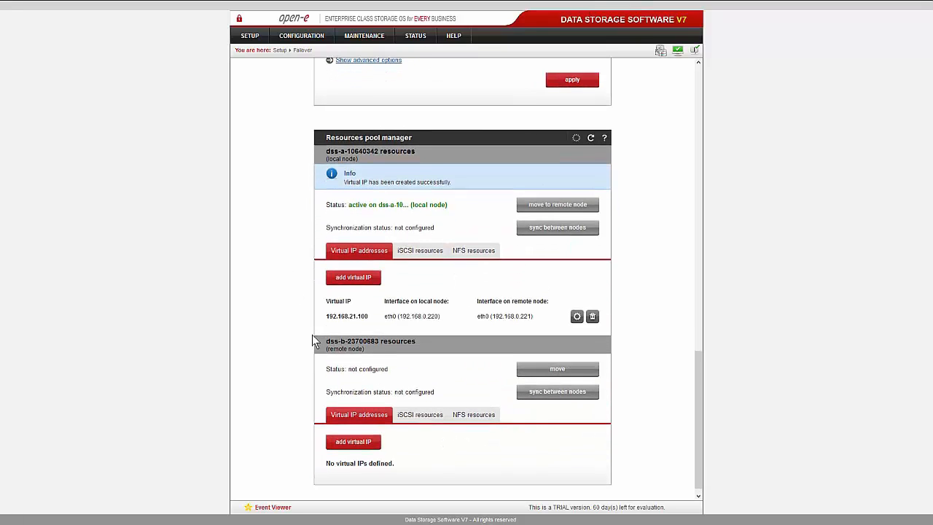
click(370, 435)
scroll(298, 347, down, 3)
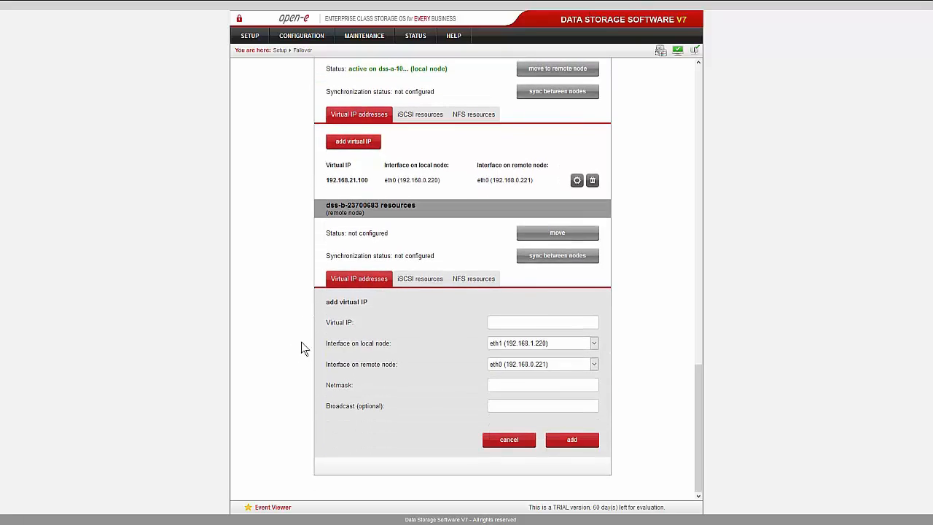
click(536, 342)
click(521, 370)
click(517, 384)
key(ctrl+v)
click(532, 322)
text(192.168.22.100)
click(571, 440)
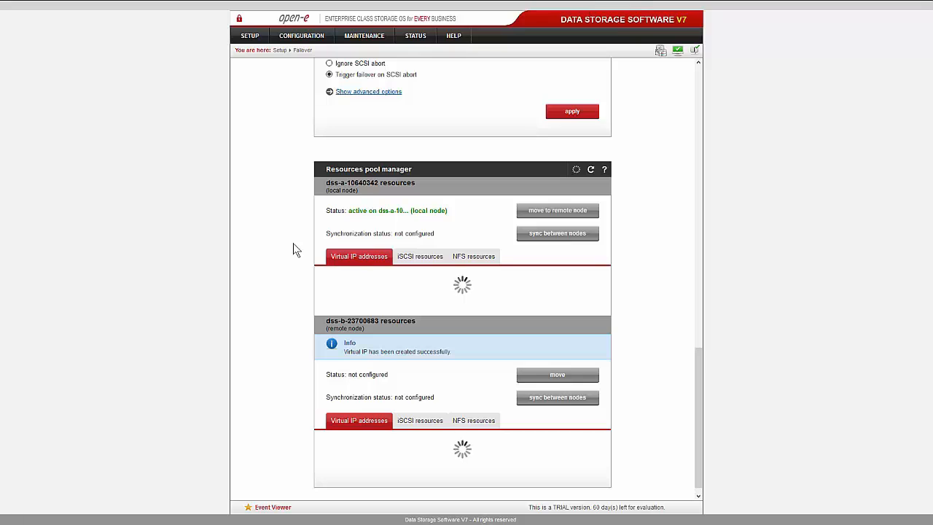
Step: Add the iSCSI target iqn.2016-03:target0 to the cluster in the dss-a resources pool and apply the change
scroll(294, 250, down, 2)
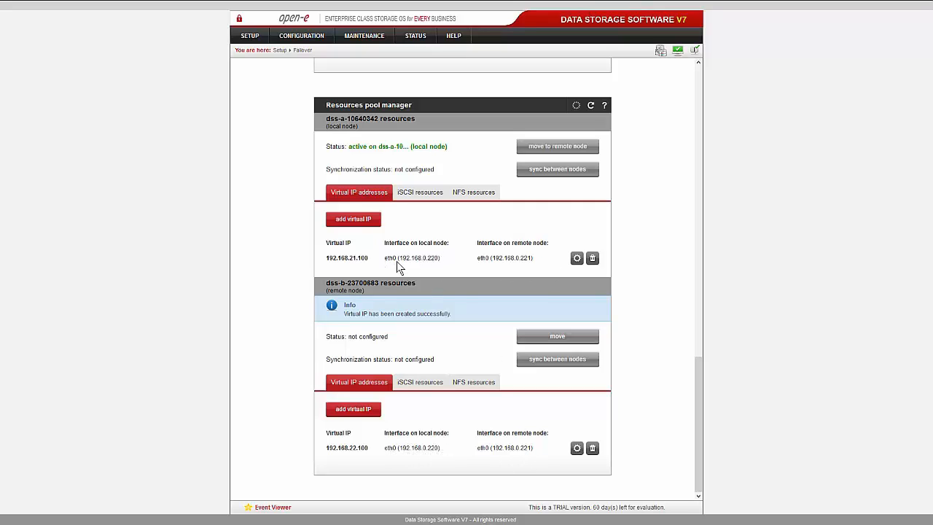
click(406, 196)
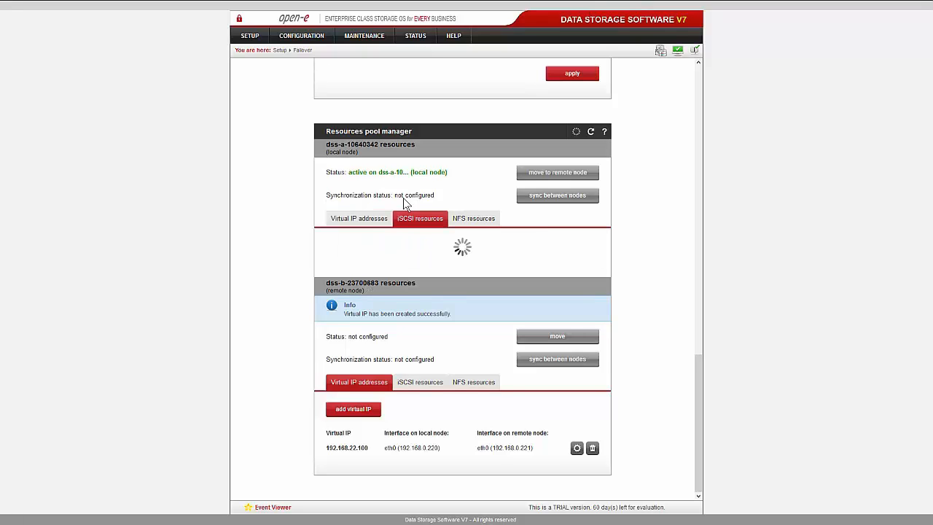
click(350, 246)
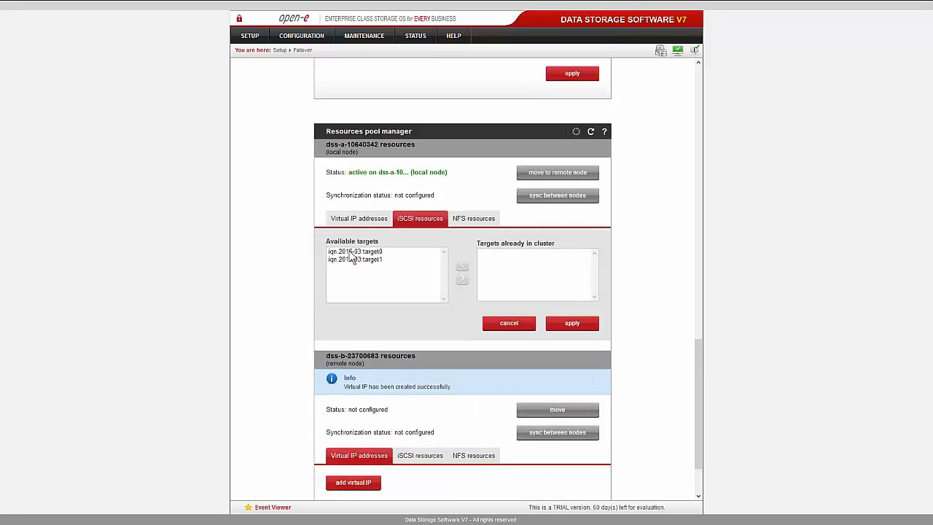
click(351, 251)
click(462, 278)
click(572, 323)
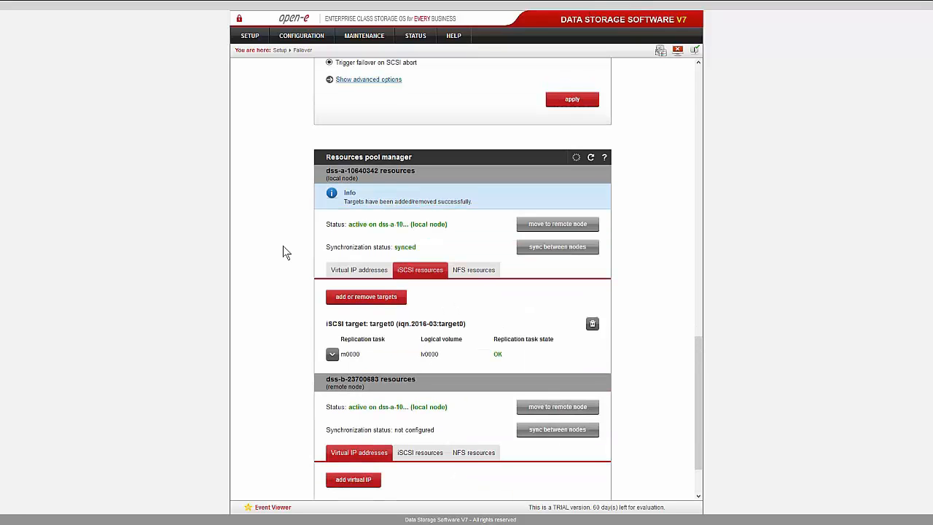
Step: Add the iSCSI target iqn.2016-03:target1 to the cluster in the dss-b resources pool and apply the change
scroll(282, 245, down, 3)
click(411, 382)
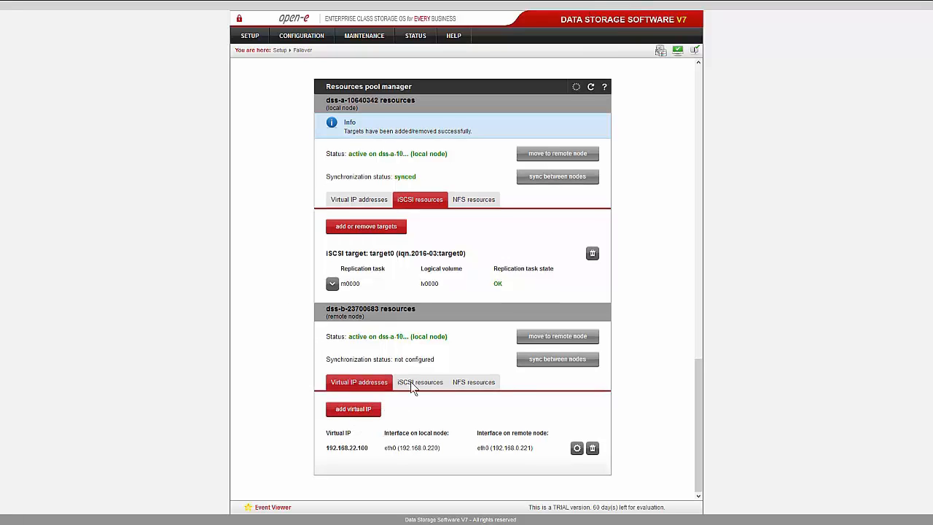
click(352, 436)
scroll(355, 393, down, 3)
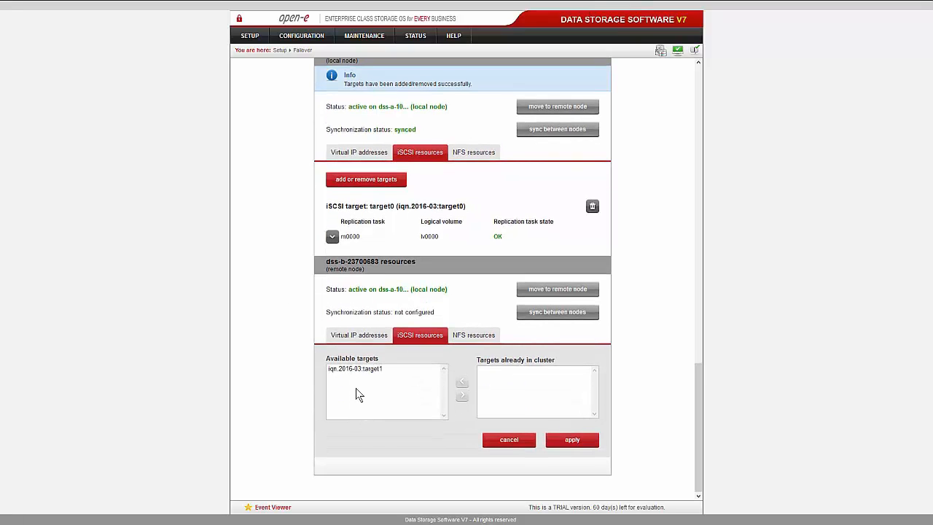
click(365, 369)
click(462, 394)
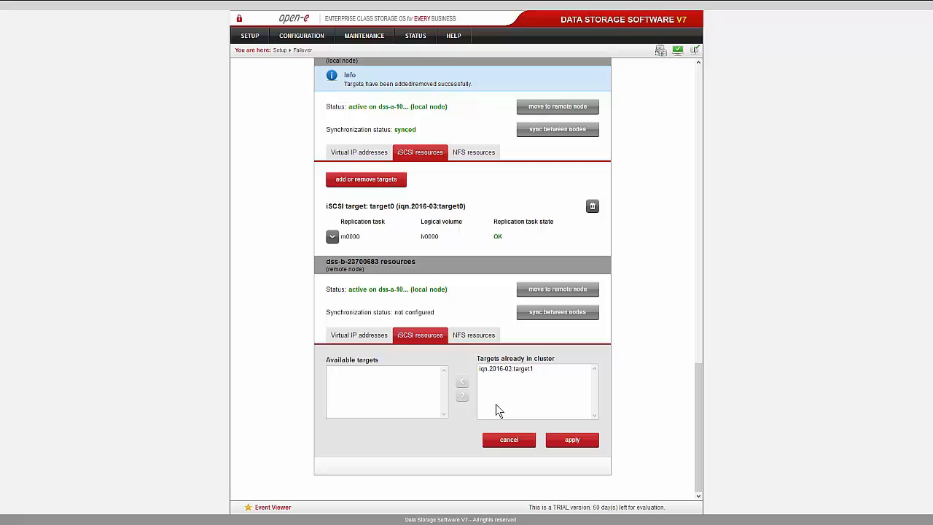
click(571, 439)
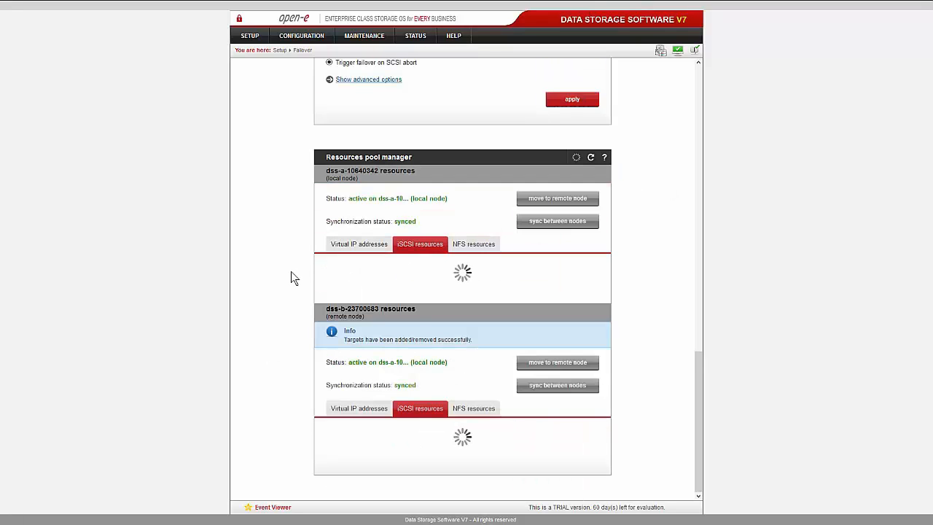
Step: Review the virtual IP settings in the resources pools and start the failover cluster
scroll(271, 294, down, 2)
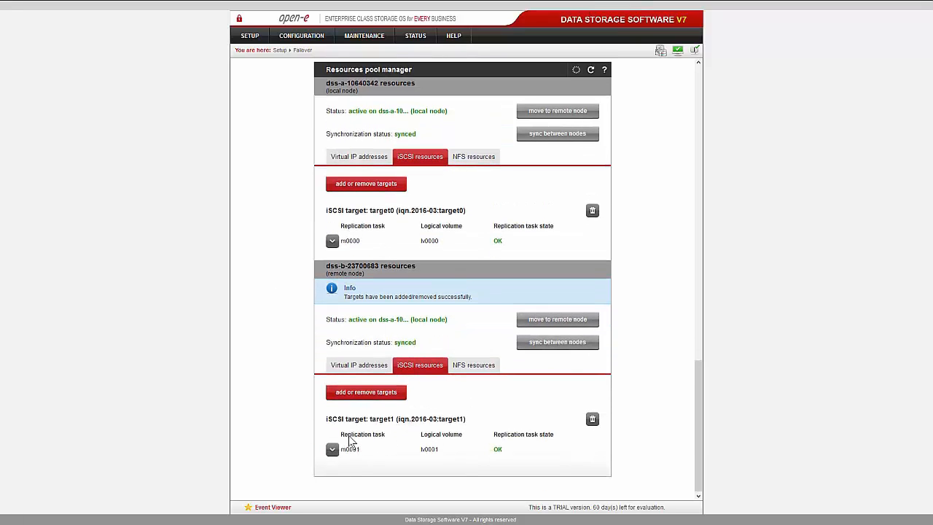
click(353, 366)
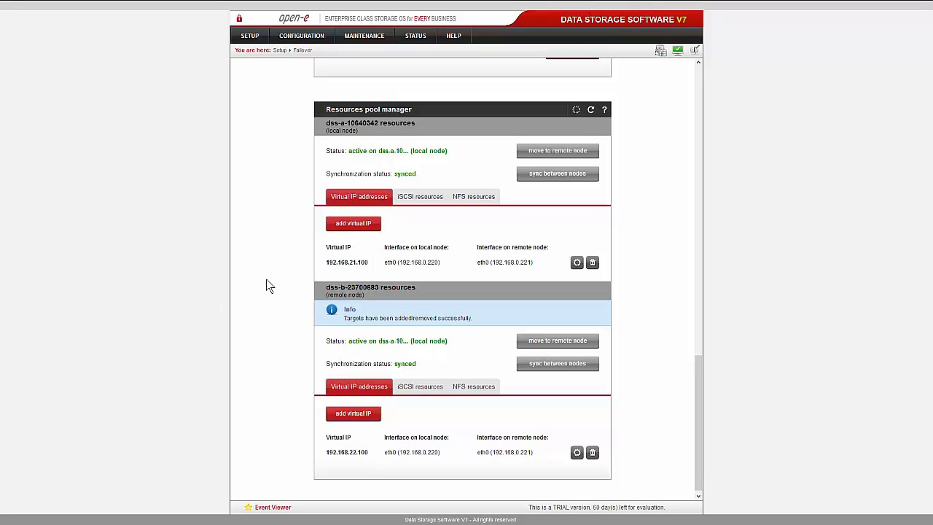
scroll(267, 285, up, 6)
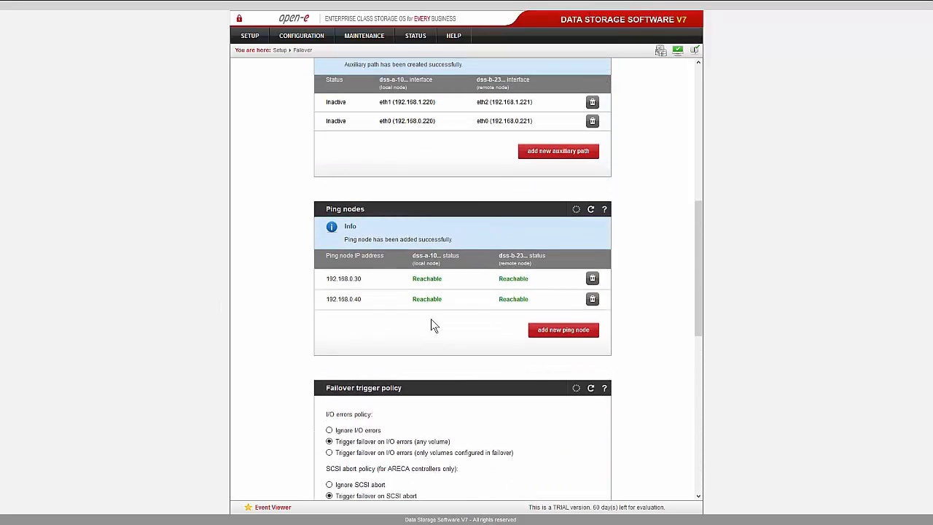
scroll(491, 277, up, 2)
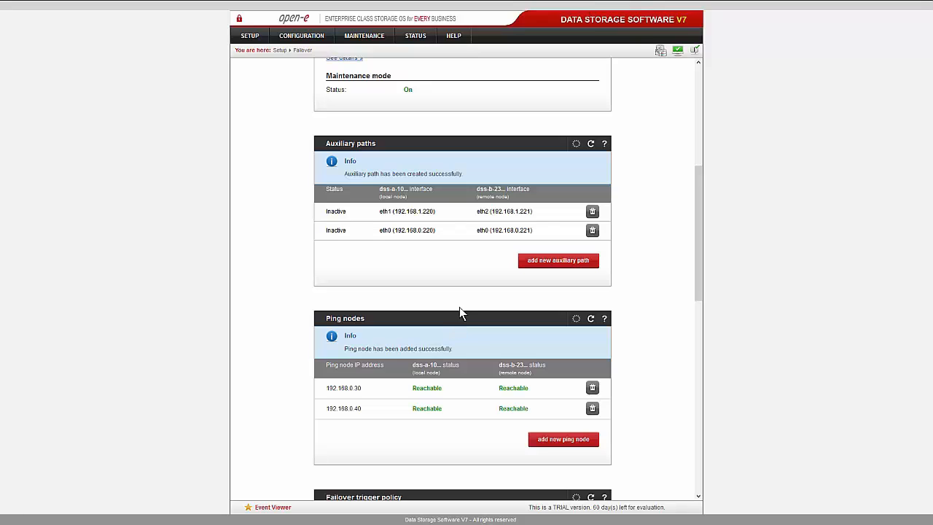
scroll(459, 314, up, 1)
scroll(471, 256, up, 3)
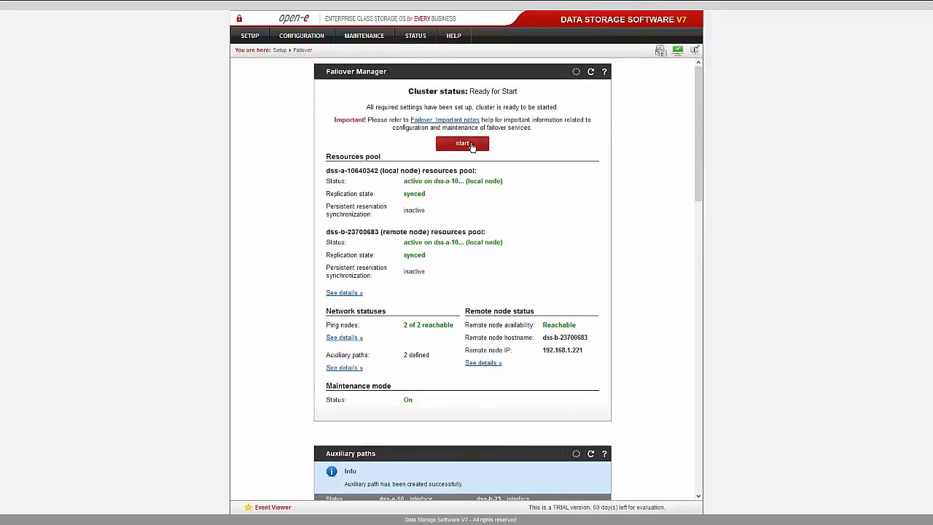
click(470, 144)
click(492, 124)
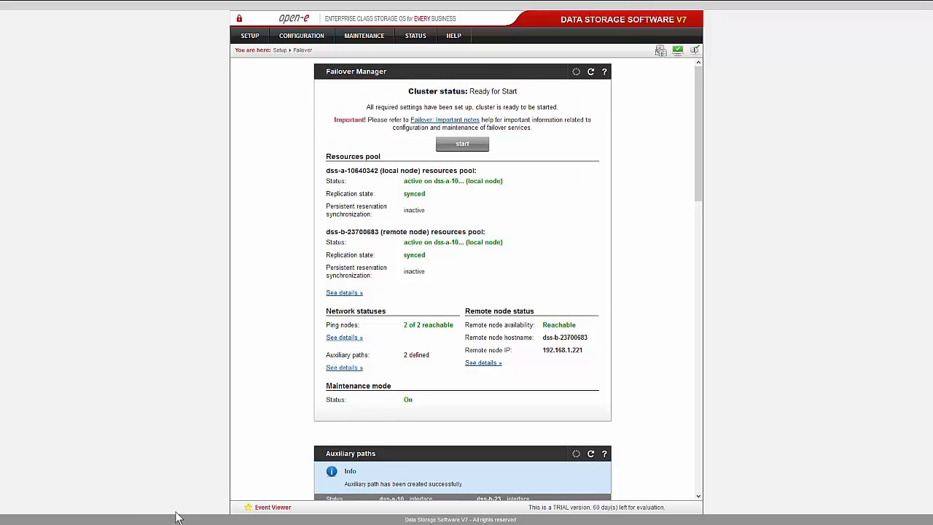
Step: Switch to the vSphere Datastore Browser window for HA-iSCSI-1
key(alt+Tab)
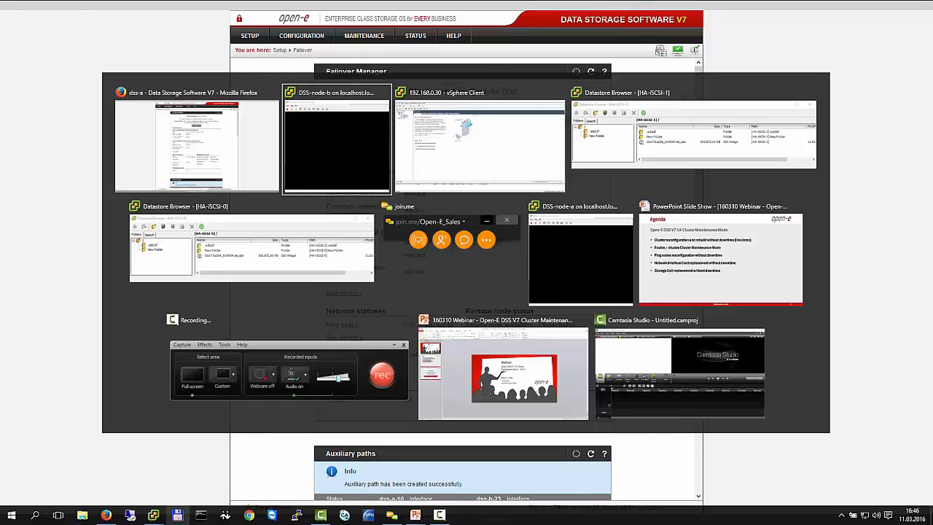
key(alt+Tab)
key(Tab)
key(Tab)
key(Tab)
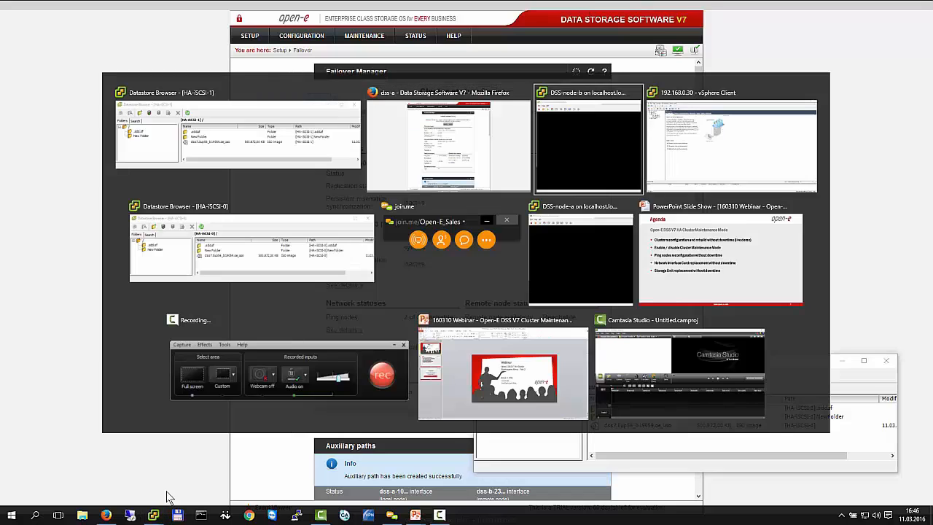
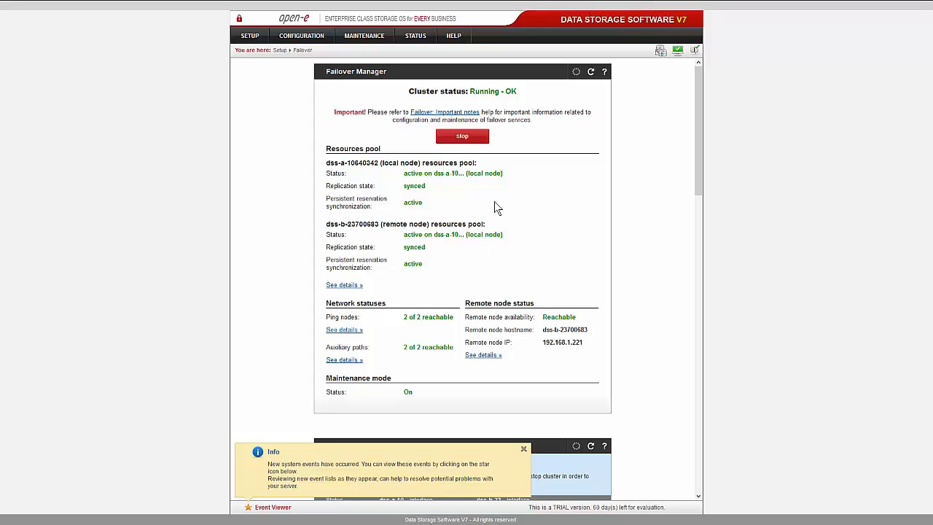
Step: Dismiss the system event notice and move the dss-b resources pool to the remote node
scroll(551, 183, down, 10)
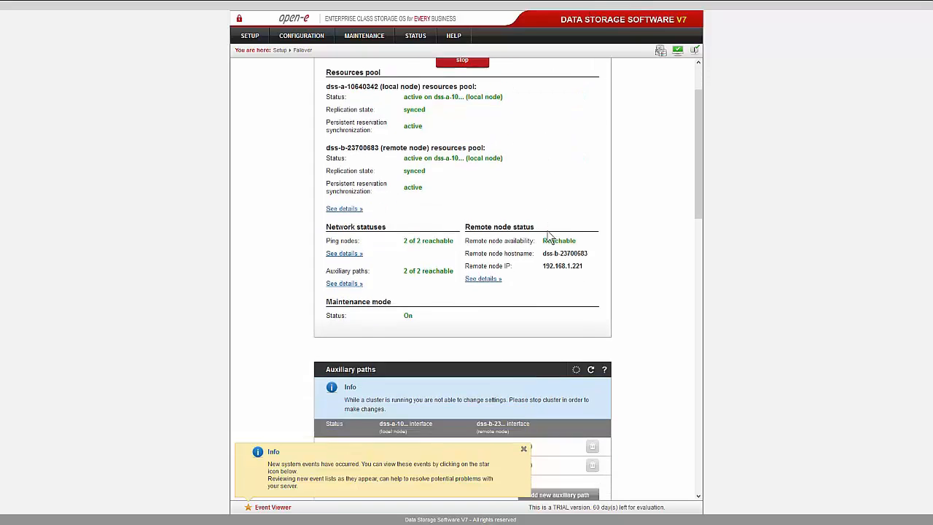
scroll(559, 257, down, 10)
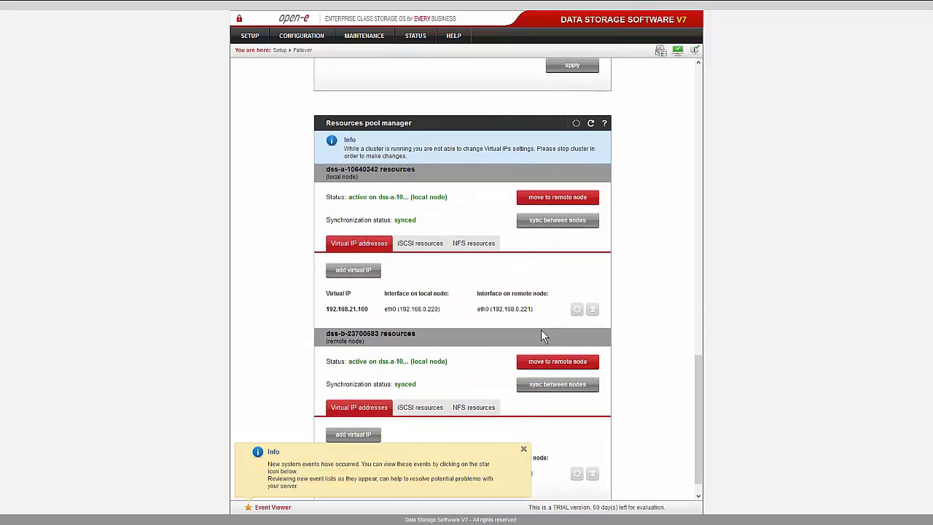
click(523, 453)
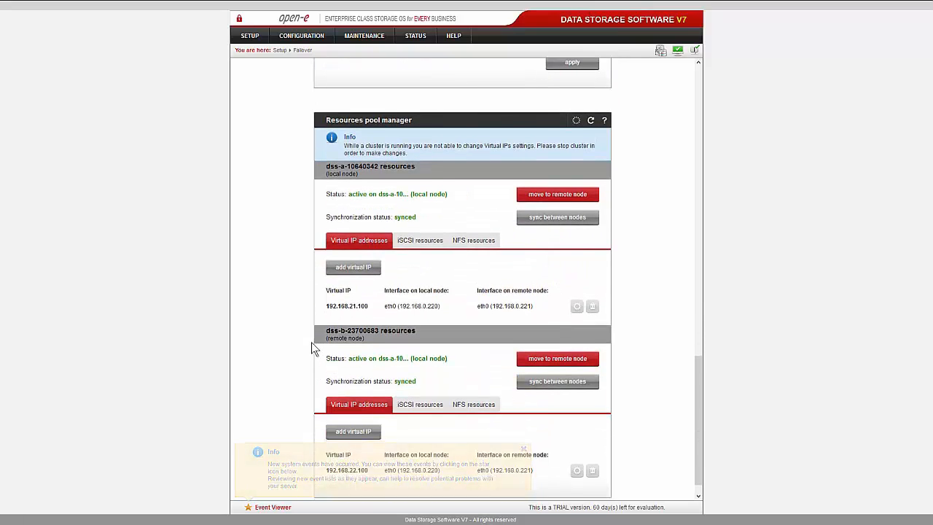
scroll(313, 342, down, 1)
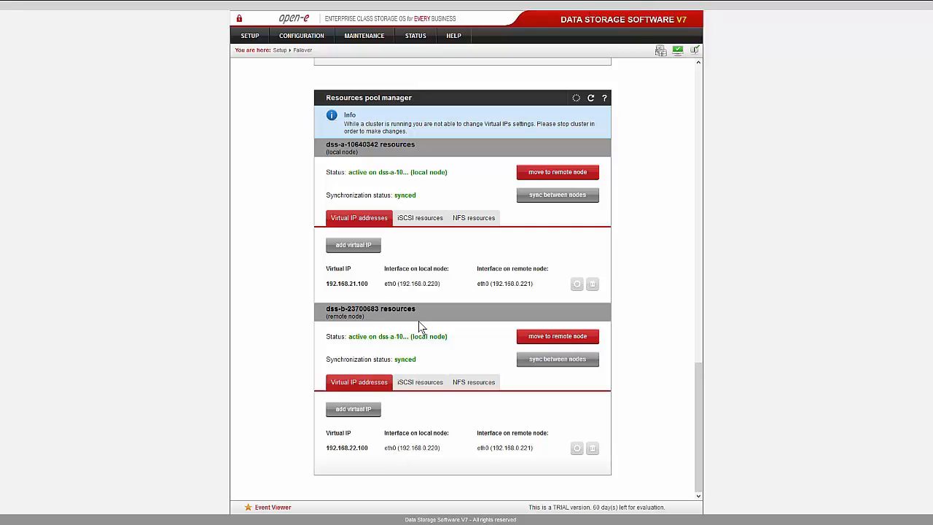
click(539, 338)
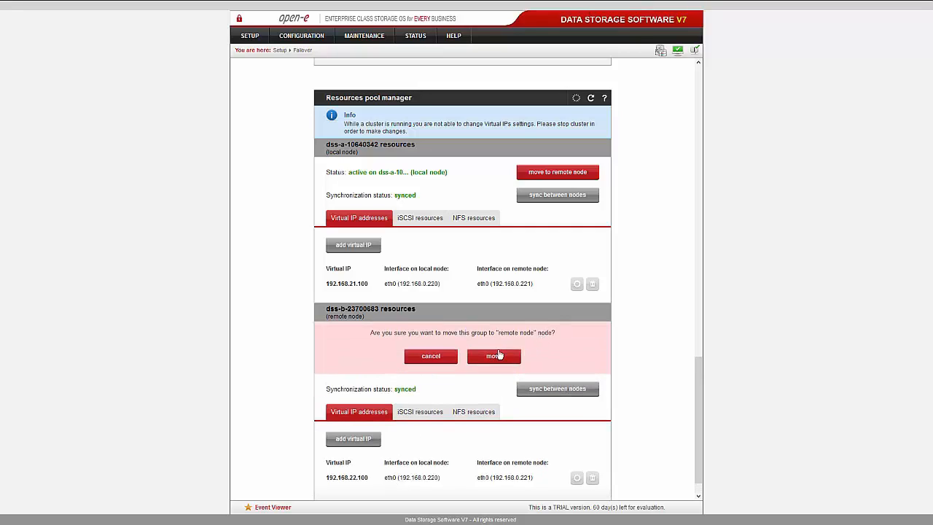
click(496, 355)
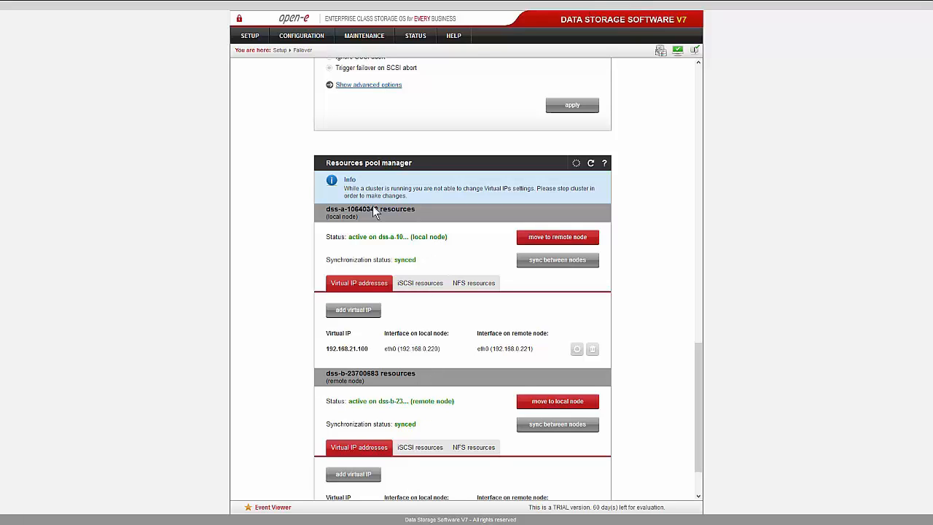
Step: Open volume replication on dss-a and check the source and destination modes of lv0000 and lv0001
scroll(291, 157, up, 5)
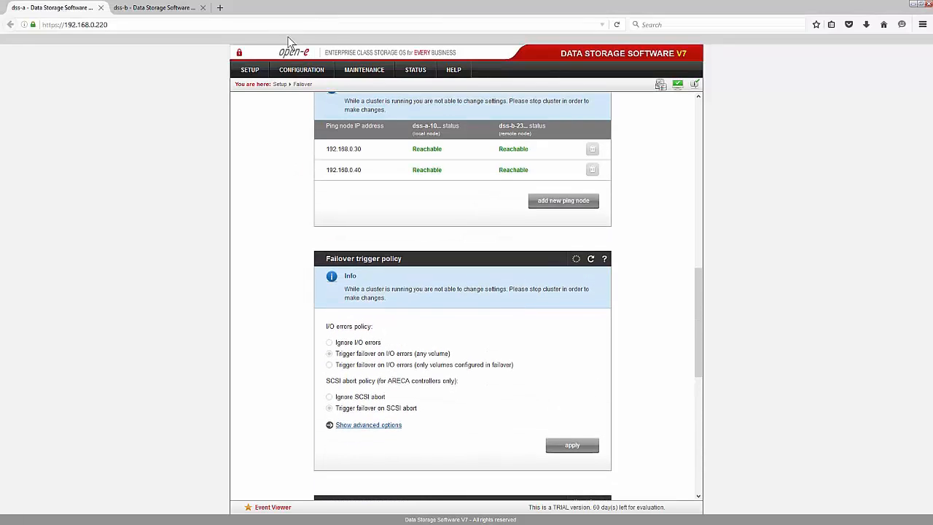
mouse_move(312, 61)
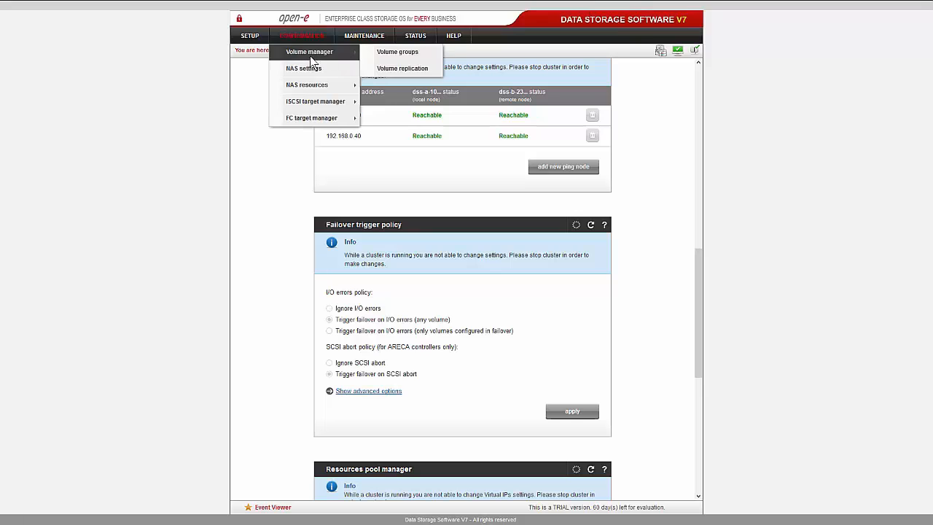
click(374, 68)
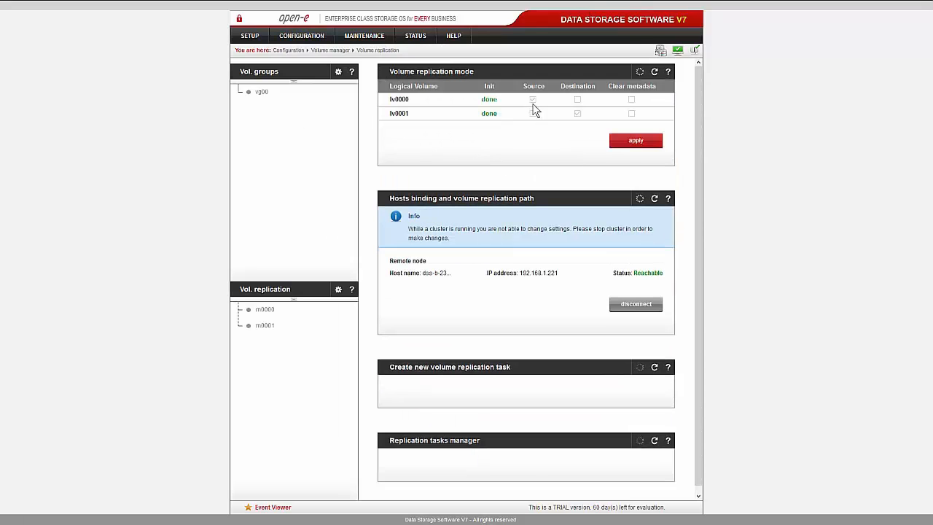
click(577, 113)
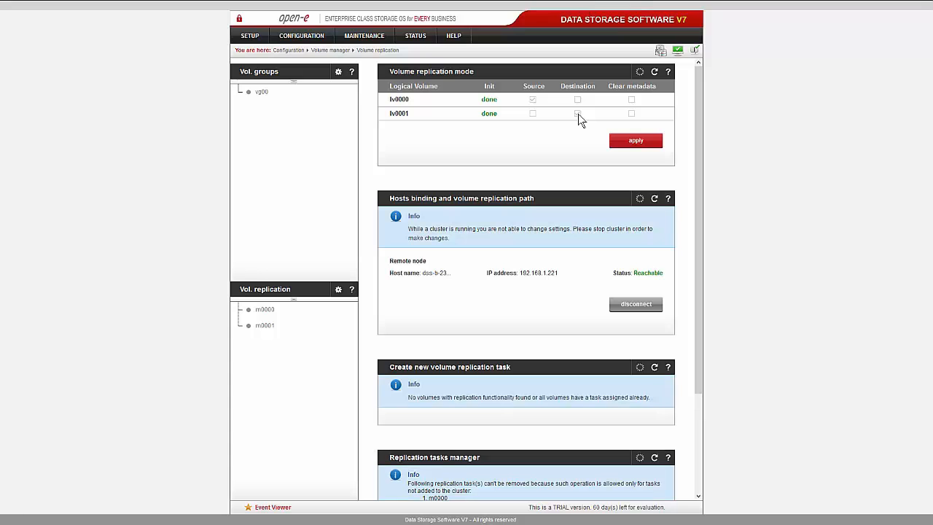
Step: Switch to dss-b and examine its volume replication modes and the reverse replication tasks
mouse_move(298, 9)
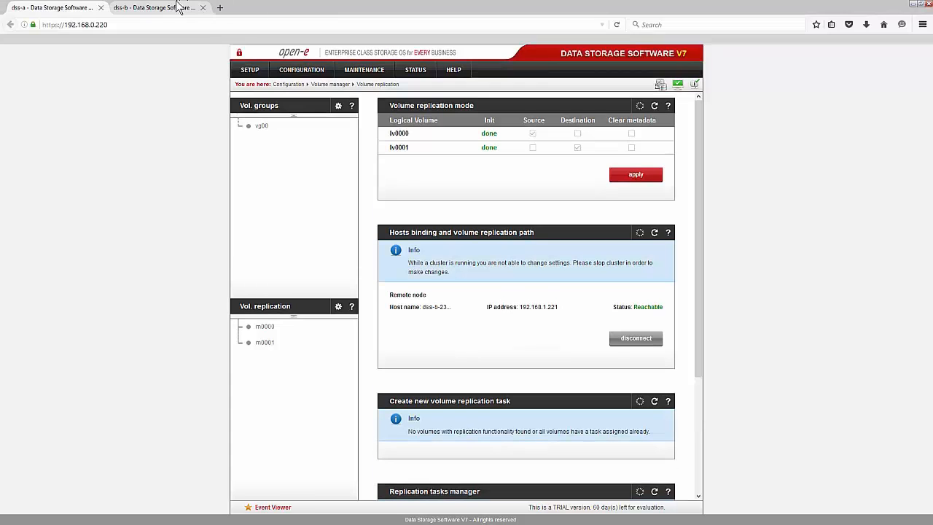
click(172, 9)
mouse_move(311, 41)
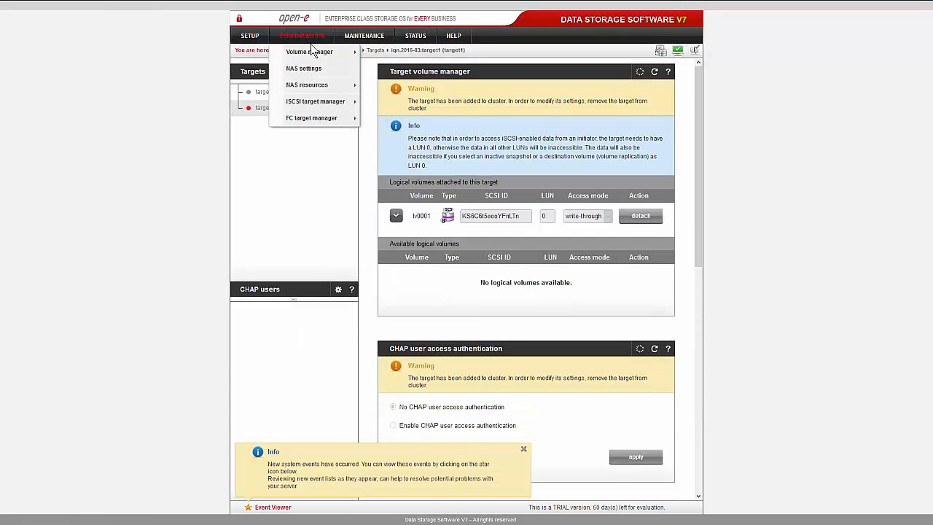
click(380, 53)
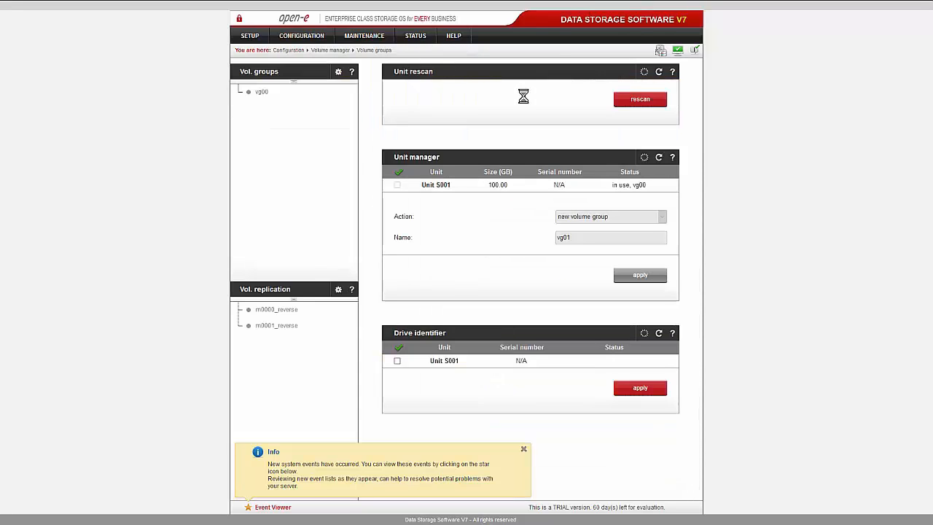
click(264, 289)
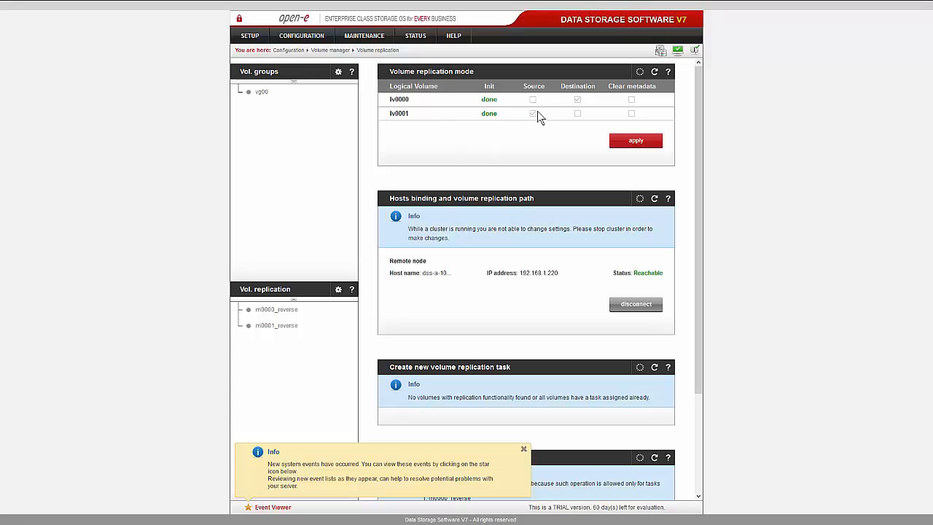
scroll(540, 194, down, 1)
scroll(541, 194, down, 2)
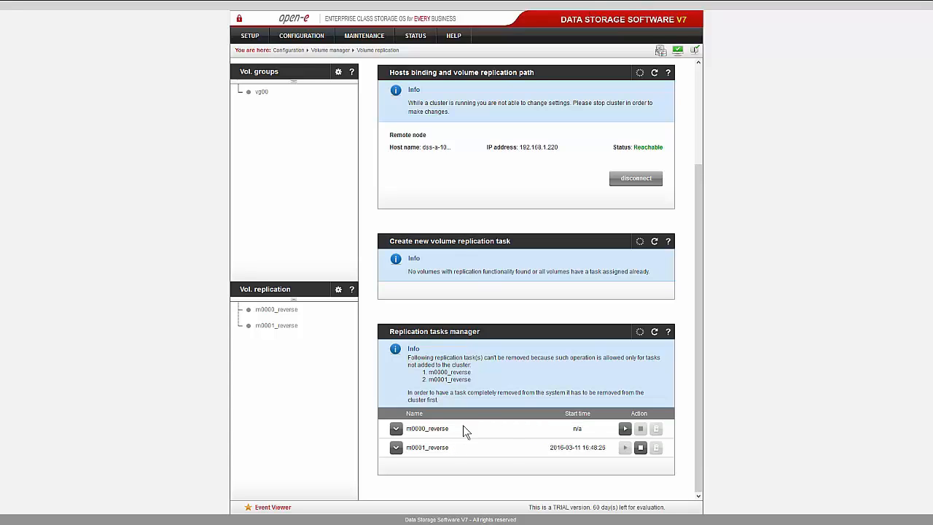
Step: Return to dss-a, reload its volume replication page and examine replication tasks m0000 and m0001 against the volume modes
click(57, 15)
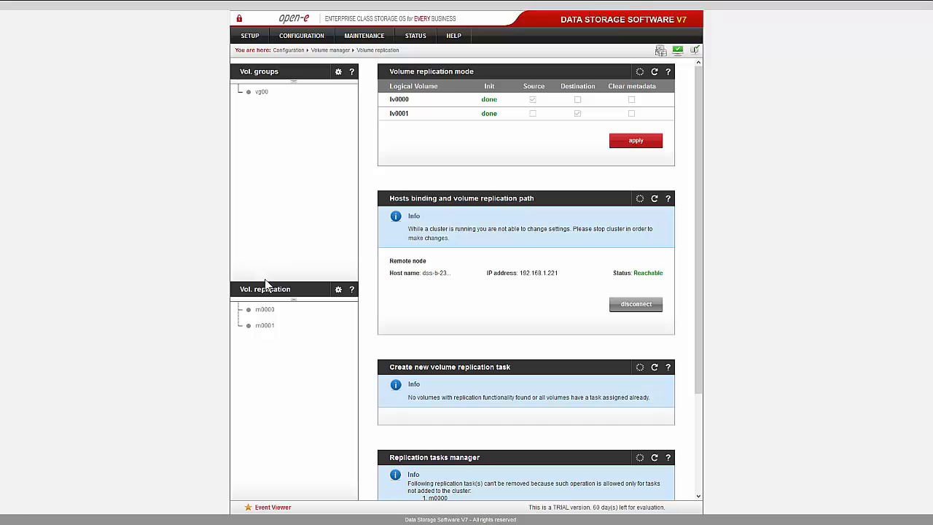
click(266, 287)
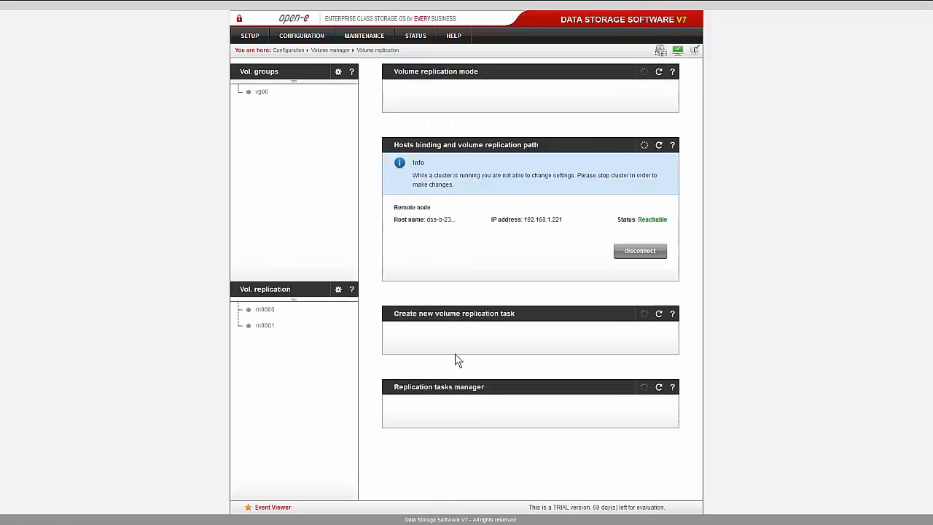
scroll(455, 354, down, 3)
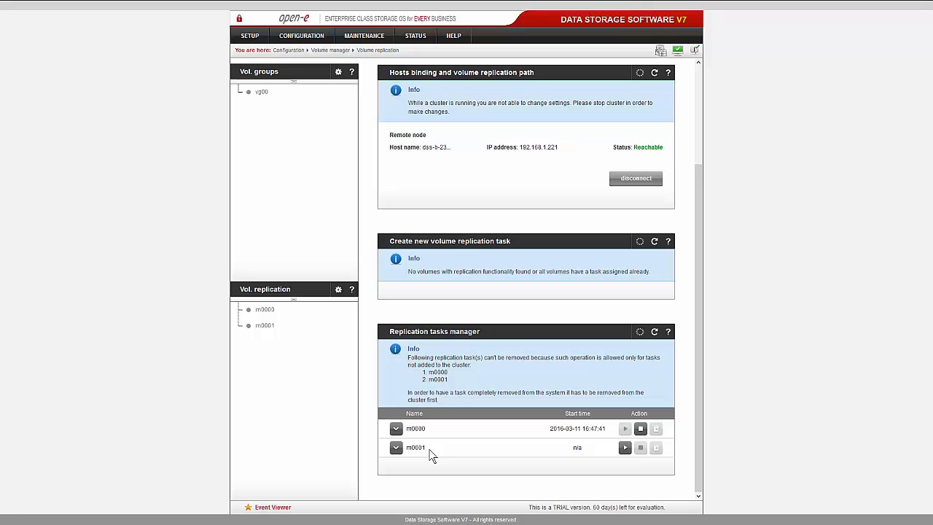
scroll(453, 401, up, 3)
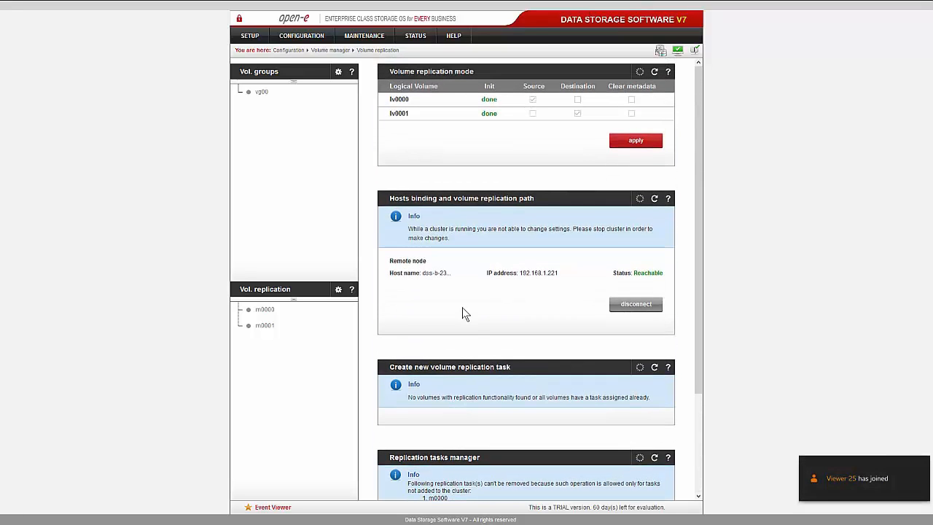
scroll(462, 310, down, 3)
scroll(462, 312, down, 1)
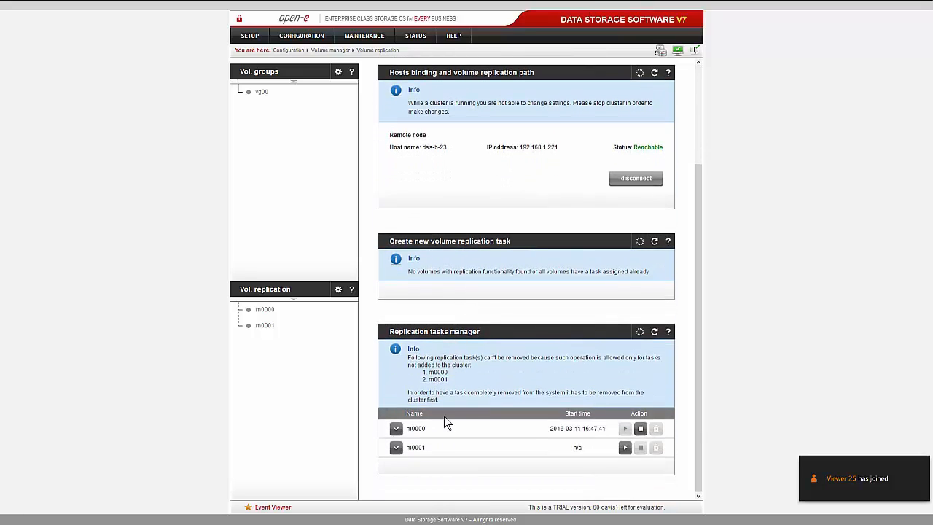
scroll(423, 455, up, 3)
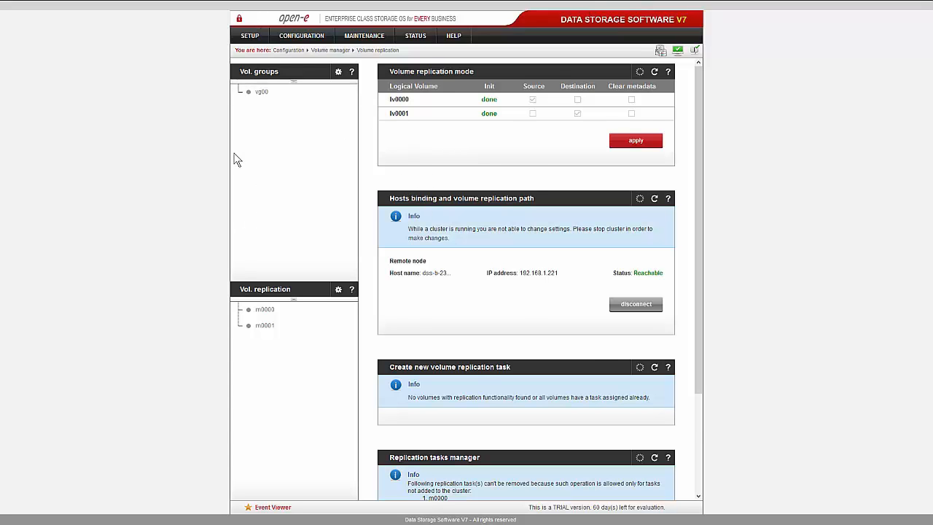
Step: Switch to the vSphere Client window that lists the DSS V7 virtual machines
key(alt+Tab)
key(alt+Tab)
key(alt+Tab)
key(alt+Tab)
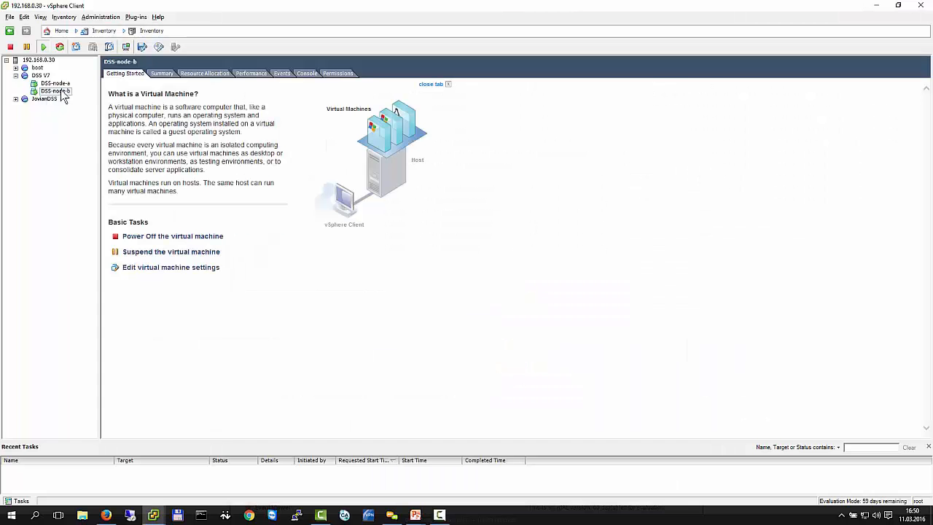
Step: Examine the ESXi host's datastores and virtual switch networking, and open the local.JovianDSS virtual machine in the boot pool
click(51, 60)
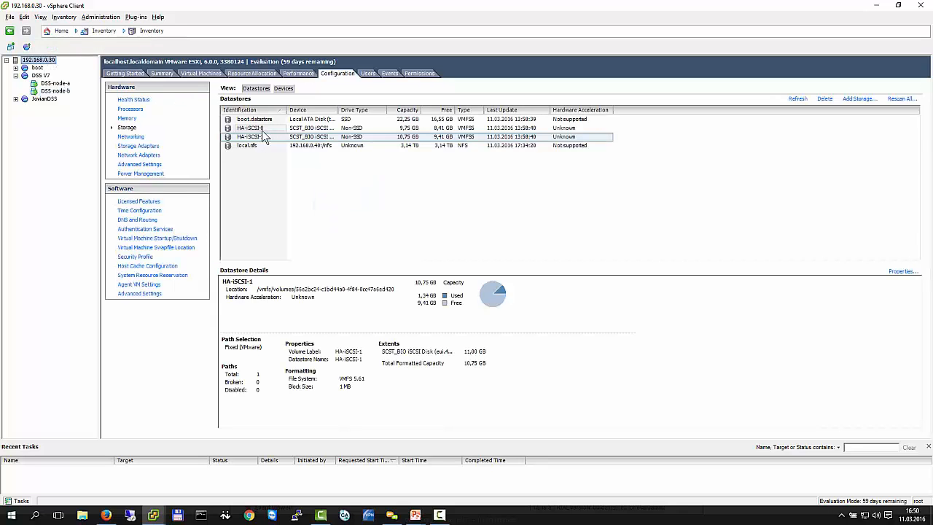
click(131, 137)
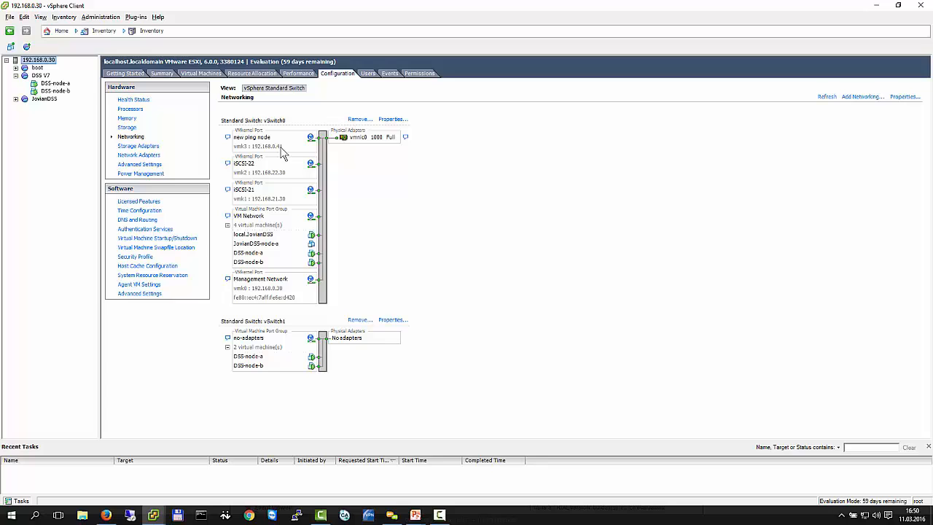
click(16, 68)
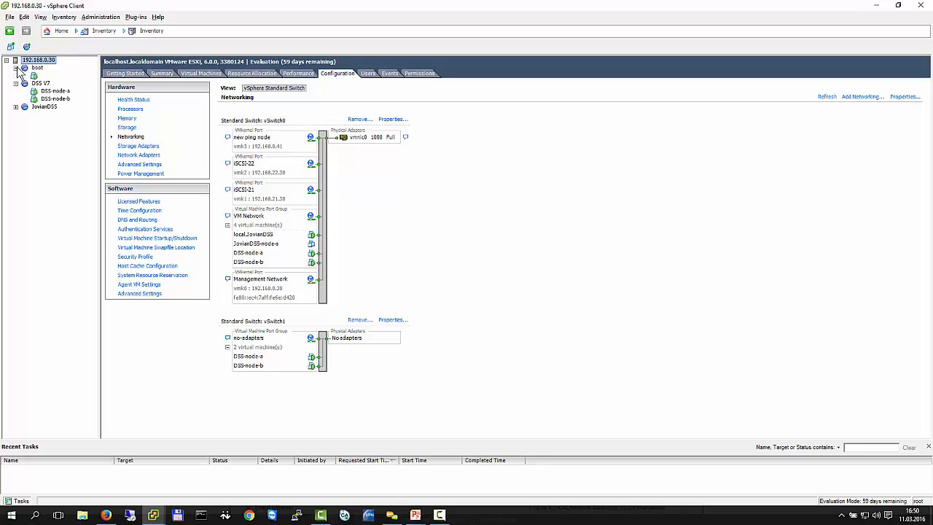
click(58, 77)
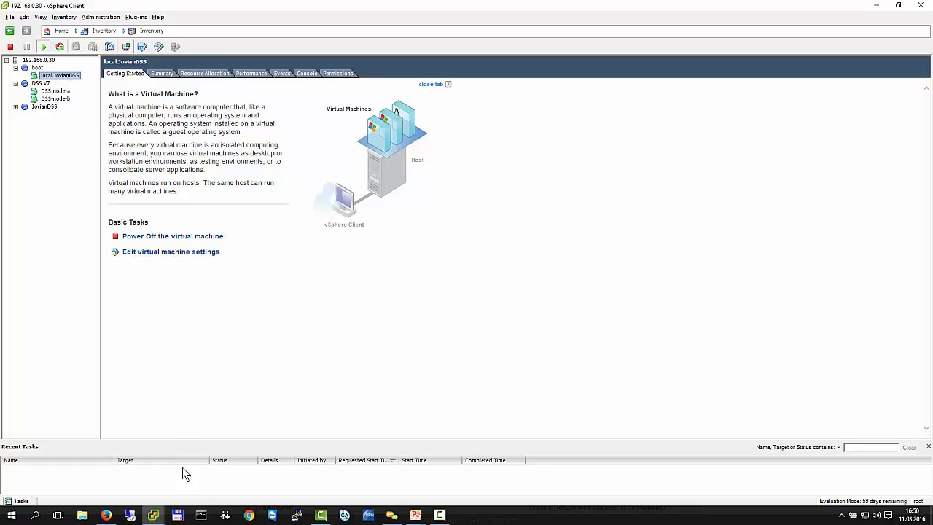
Step: Switch to Firefox and open the address 192.168.0.40 in a new tab
click(105, 514)
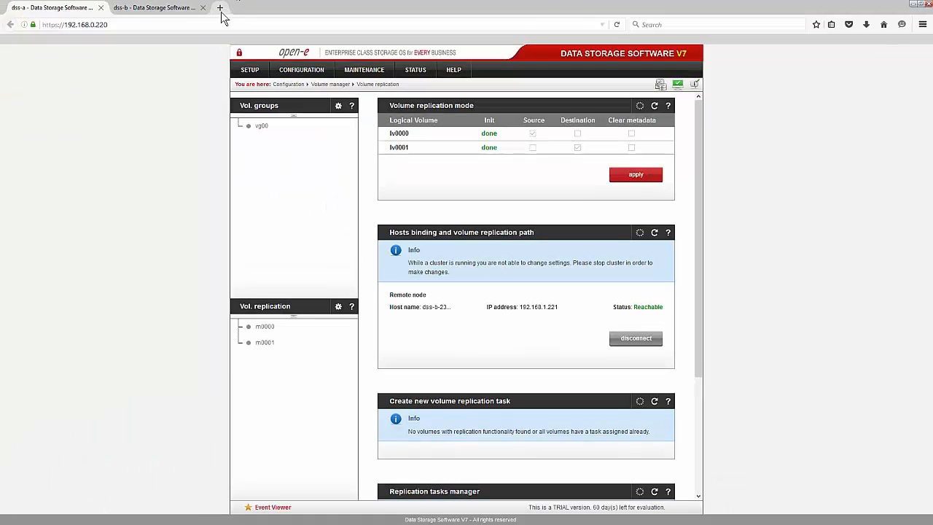
click(219, 8)
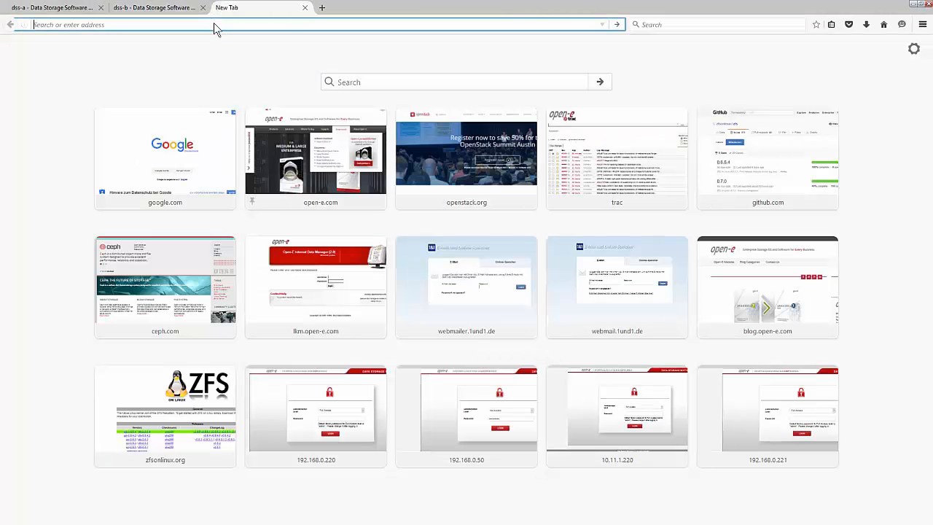
text(192.168.0.250)
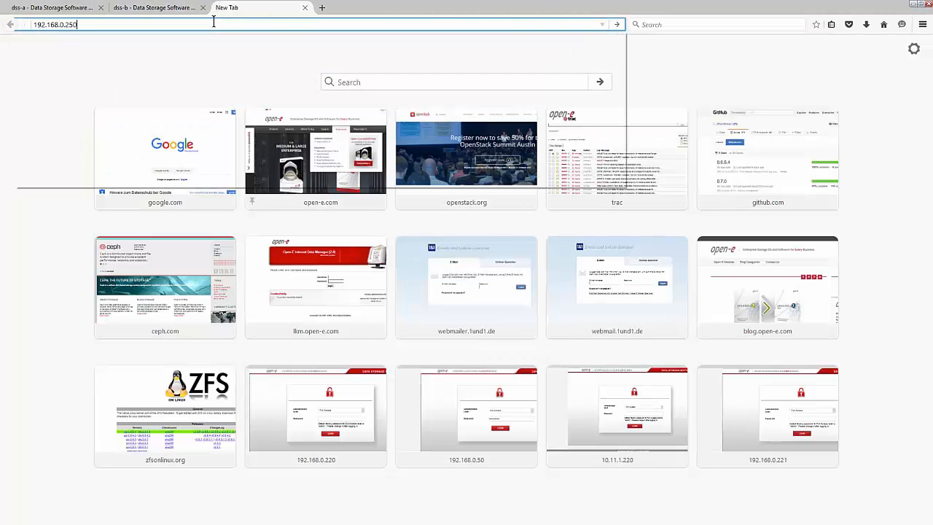
text(40)
key(Return)
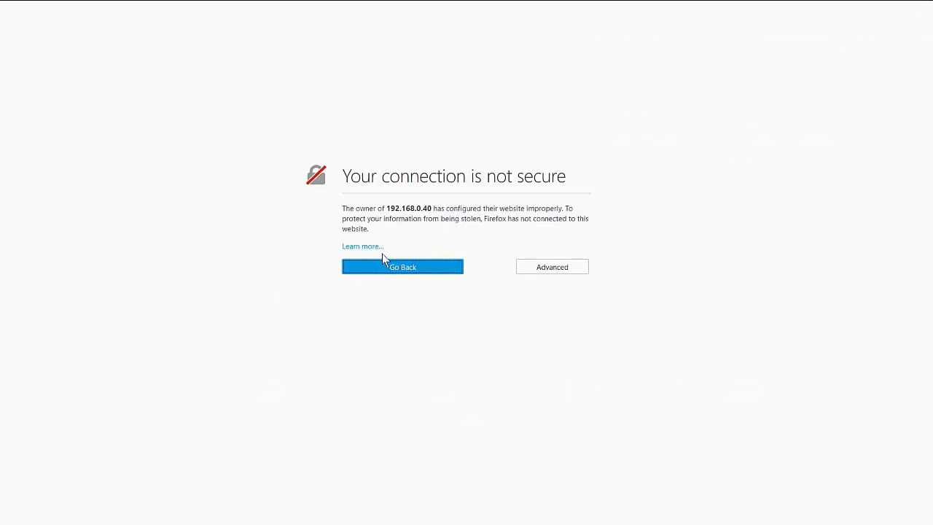
Step: Add a security exception for the self-signed certificate of 192.168.0.40 and log in to JovianDSS with the account password
click(540, 266)
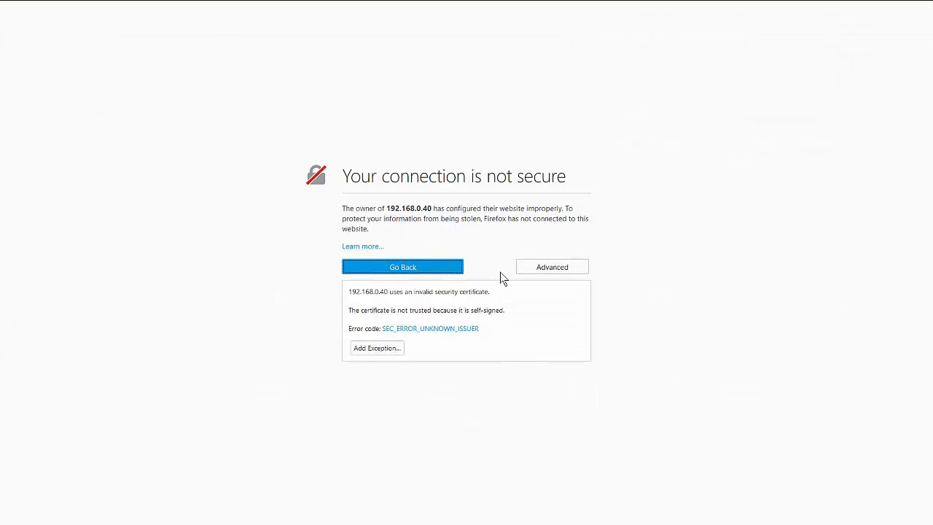
click(375, 348)
click(385, 291)
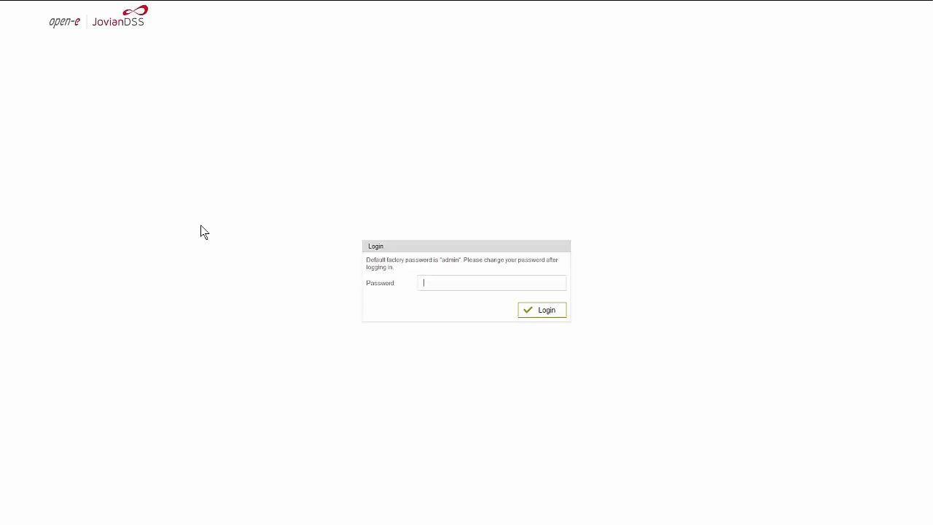
key(Return)
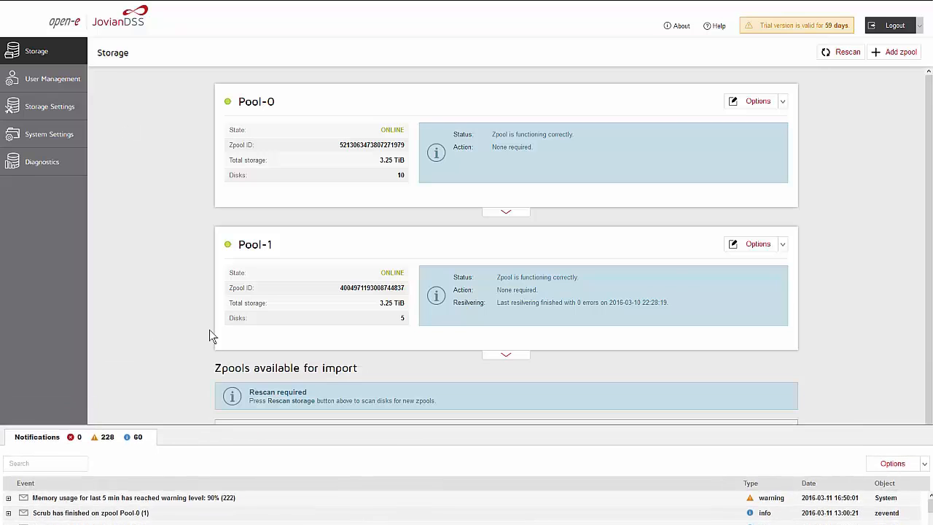
Step: Examine Pool-0's status and disk groups health, and view the share under dataset0
click(493, 212)
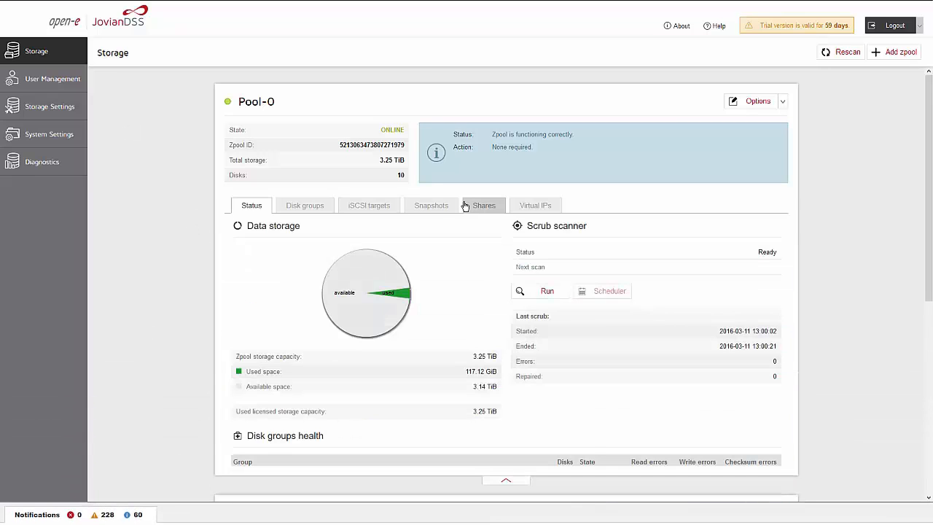
scroll(464, 396, down, 5)
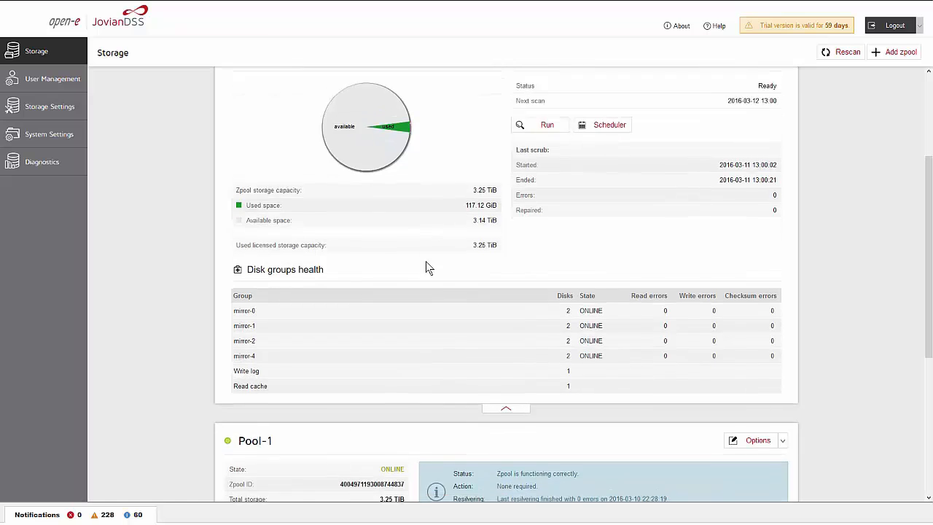
scroll(428, 269, up, 3)
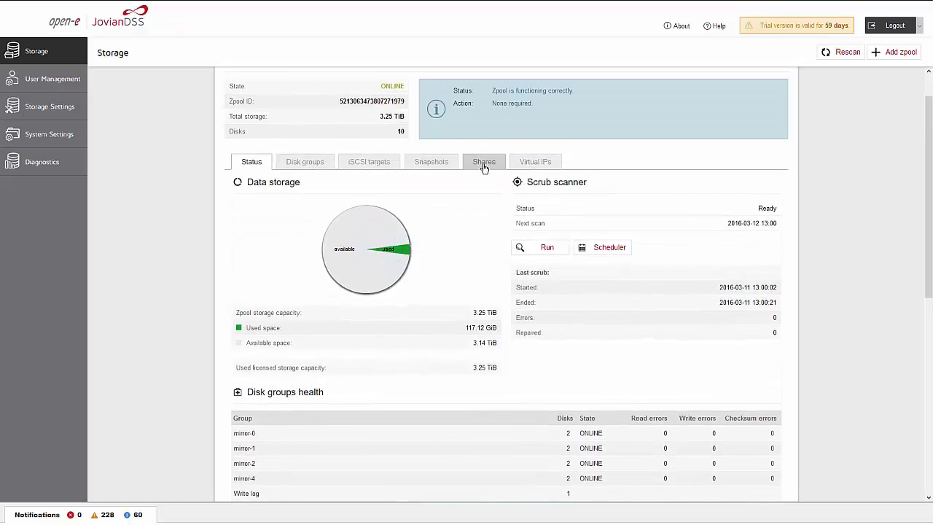
click(484, 163)
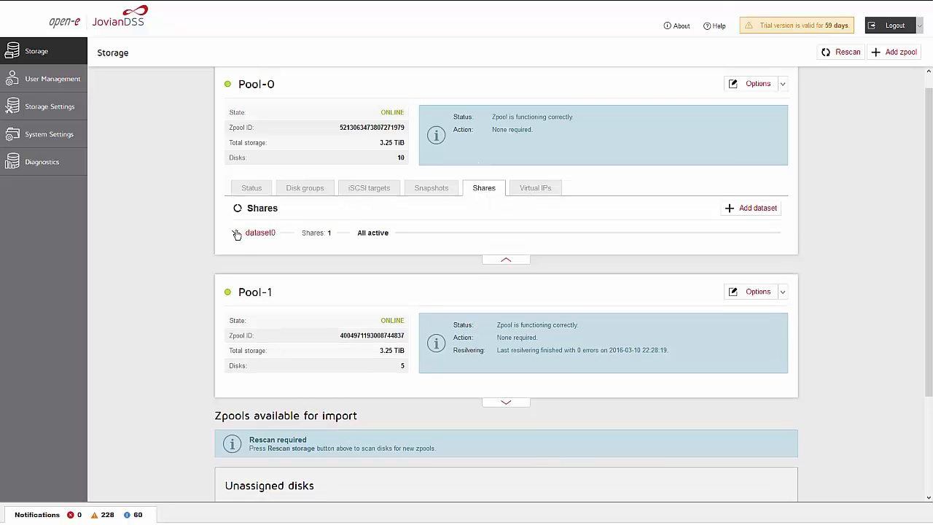
click(235, 234)
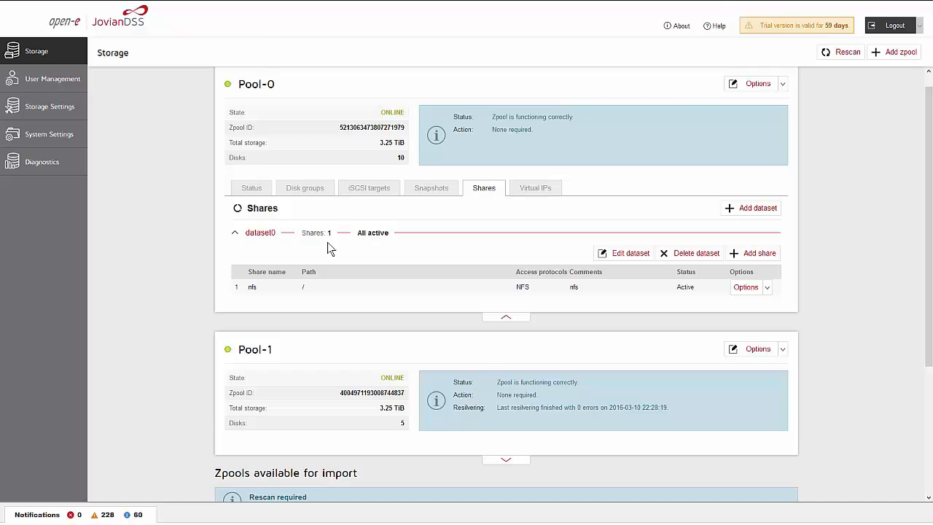
Step: Switch back to vSphere Client and view the local.nfs datastore's details in the host's storage configuration
key(alt+Tab)
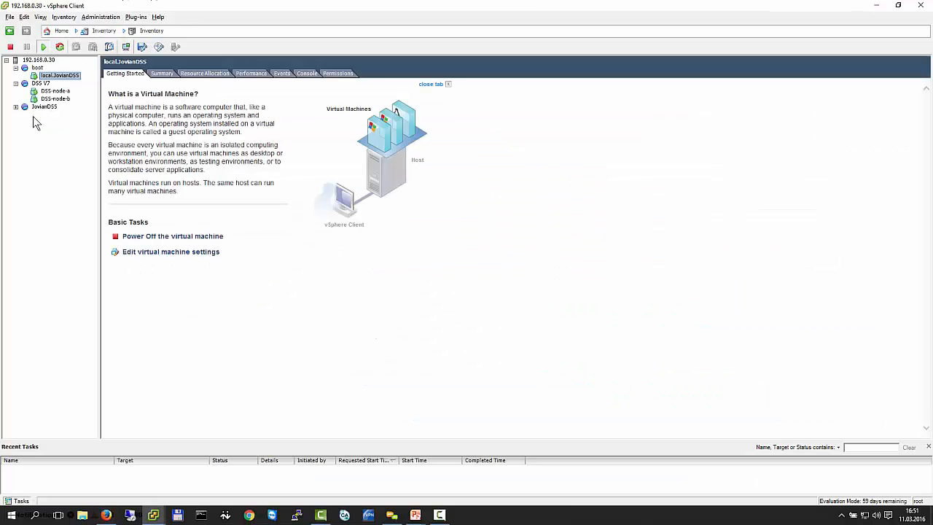
click(37, 61)
click(129, 127)
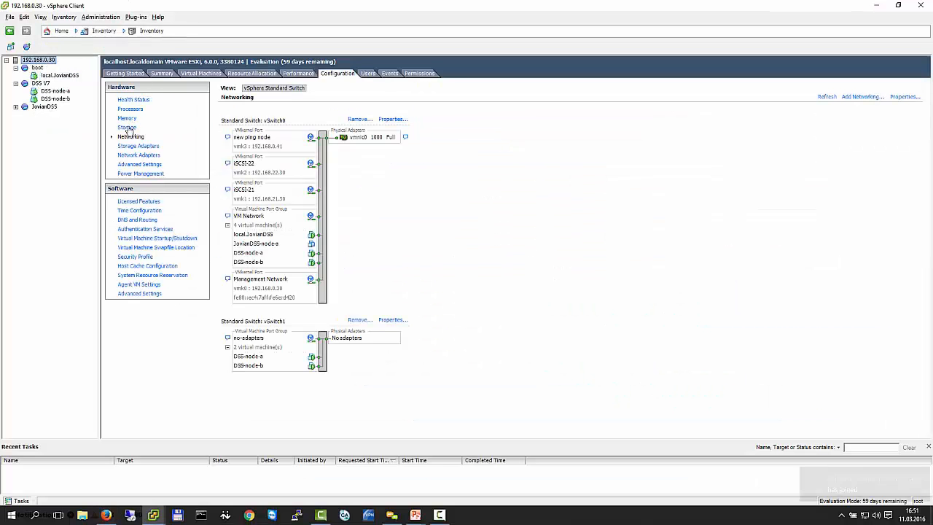
click(284, 146)
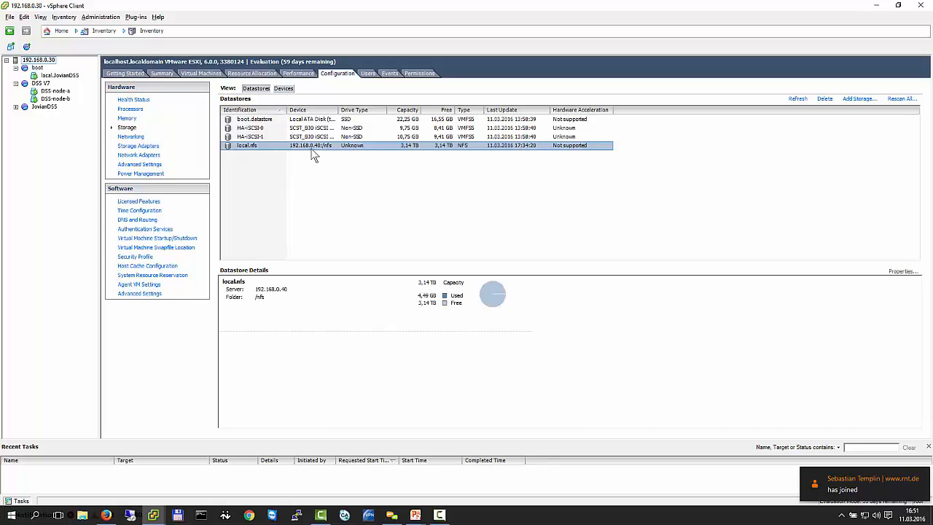
Step: Inspect the LSI SAS3008 controller in the host's DirectPath I/O passthrough settings and close the device selection without changes
click(142, 164)
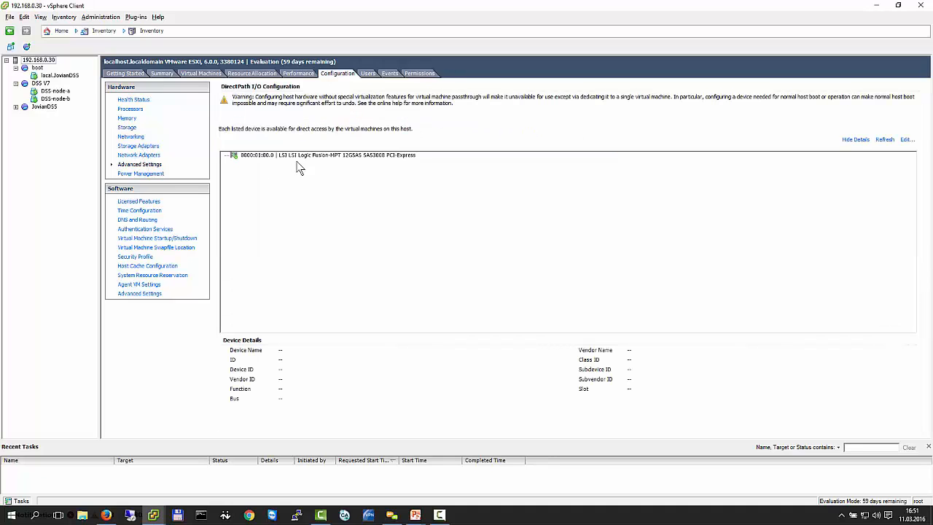
click(299, 157)
click(904, 140)
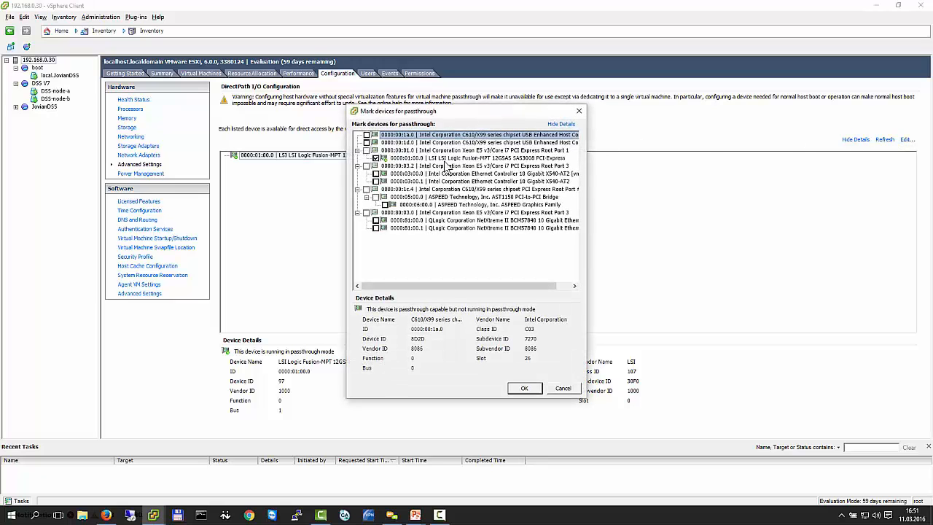
click(449, 158)
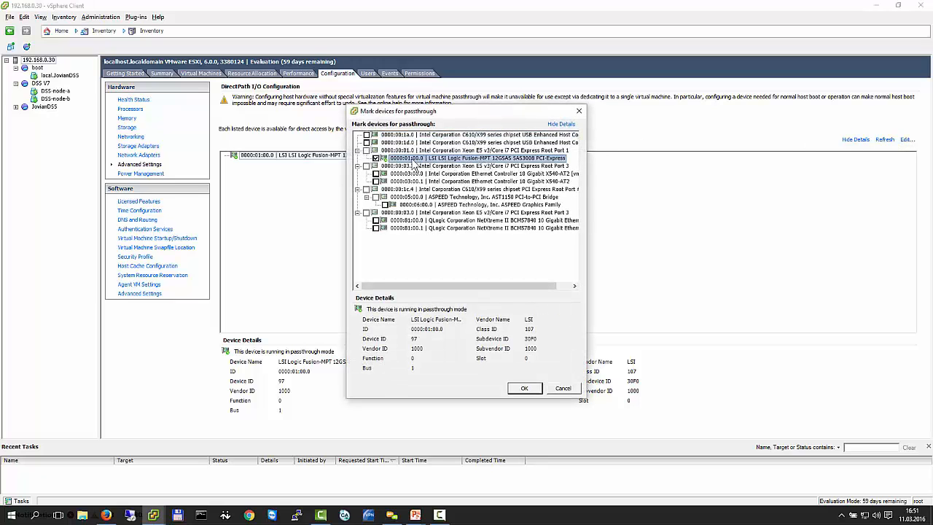
click(562, 388)
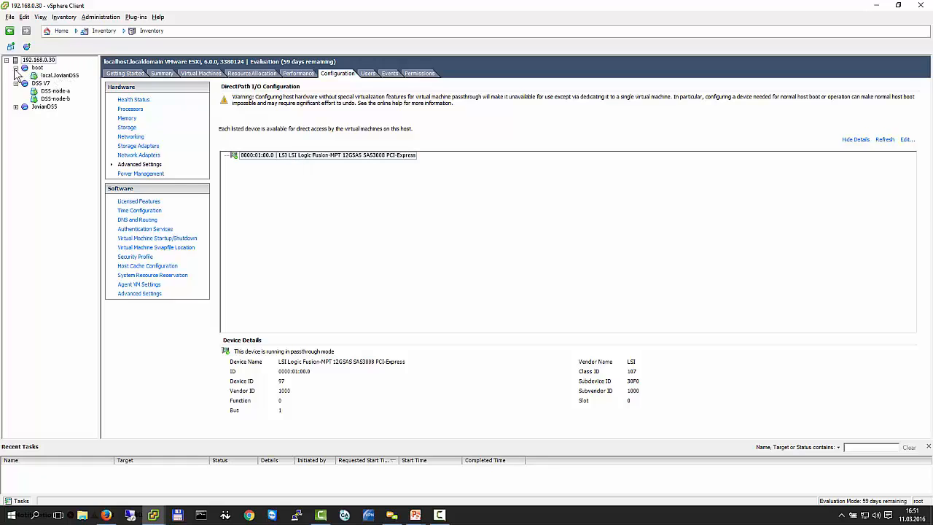
Step: Return to the host's datastore list and recheck the server and folder of local.nfs
click(129, 129)
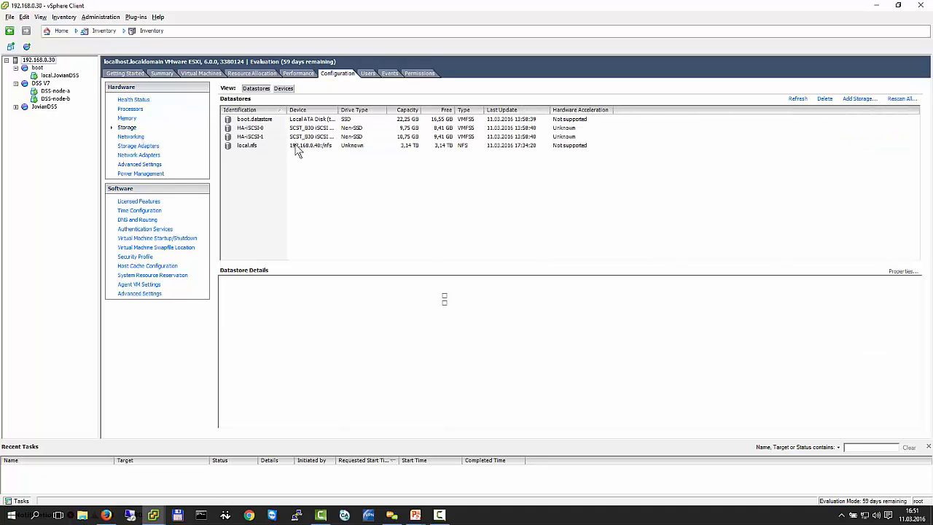
click(295, 146)
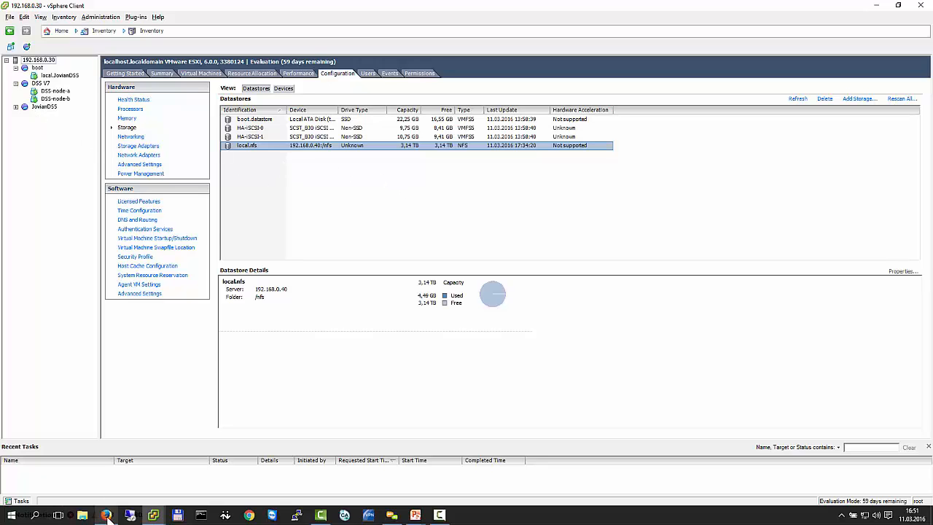
Step: Switch to the running PowerPoint slide show and advance from the Agenda to the closing Thank you slide
key(alt+Tab)
key(alt+Tab)
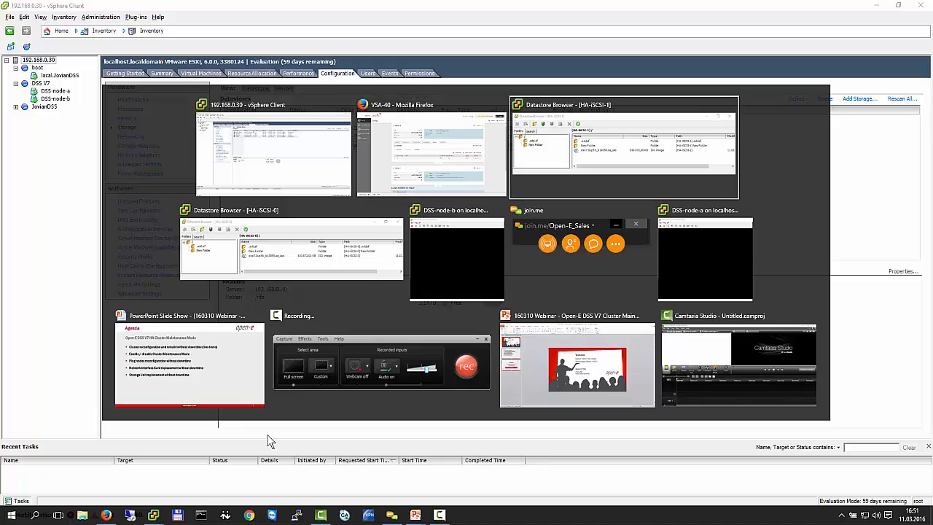
key(alt+Tab)
key(alt+Tab)
key(alt+Tab)
key(alt+Tab)
key(alt+Tab)
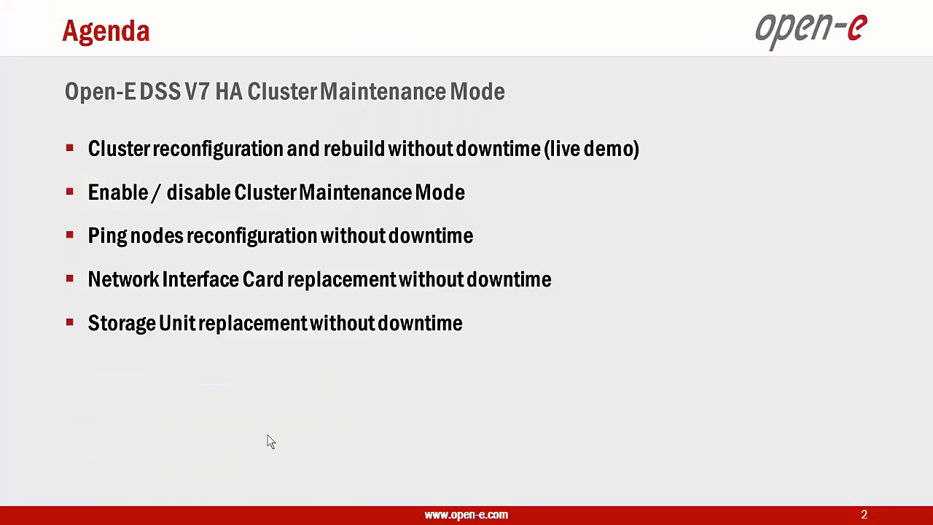
click(517, 141)
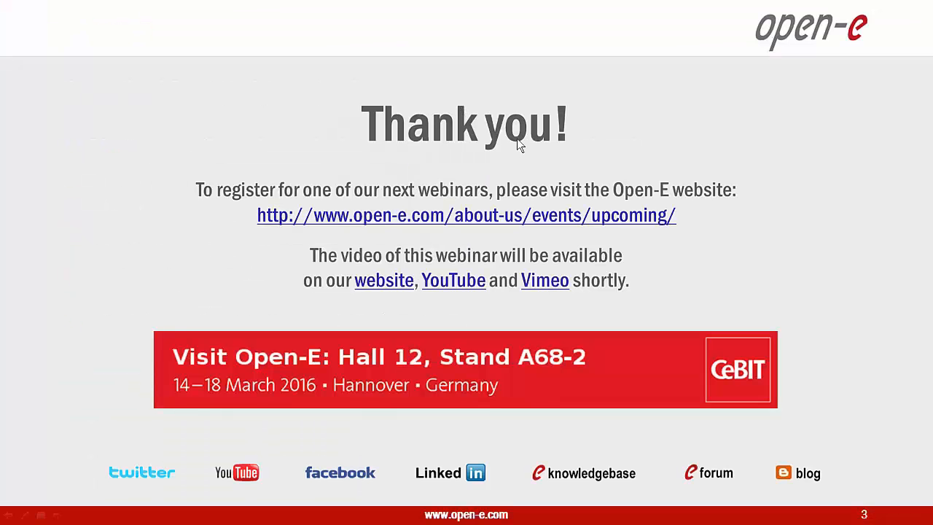